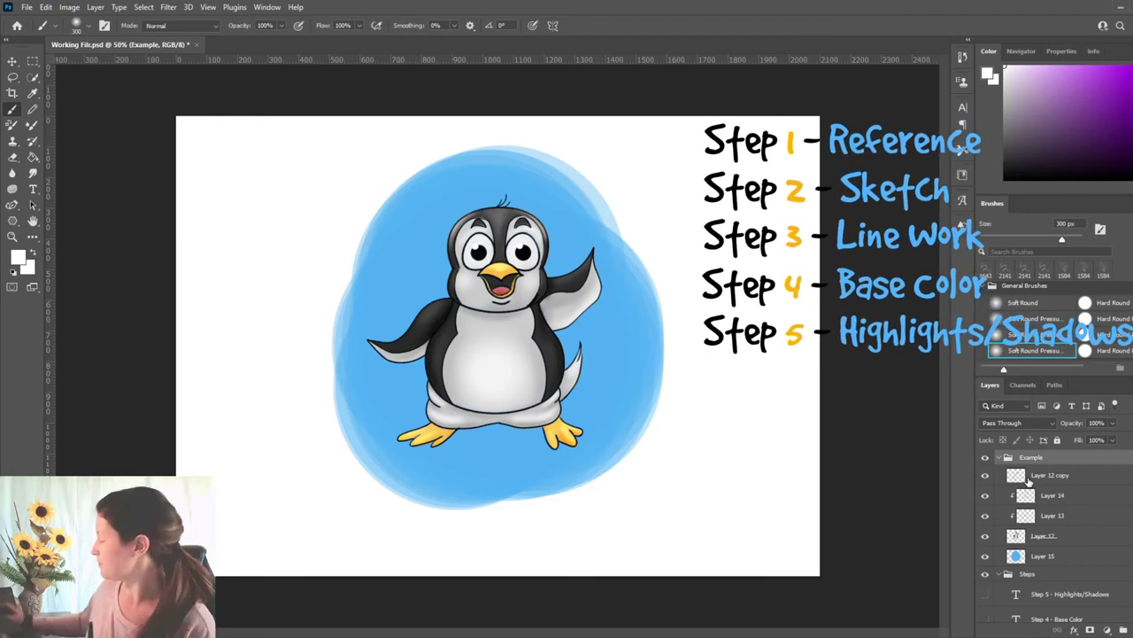
Show the Step 1 - Reference text layer in the Steps group.
{"action": "scroll", "coordinate": [998, 593], "scroll_direction": "down", "scroll_amount": 3}
{"action": "left_click", "coordinate": [985, 587]}
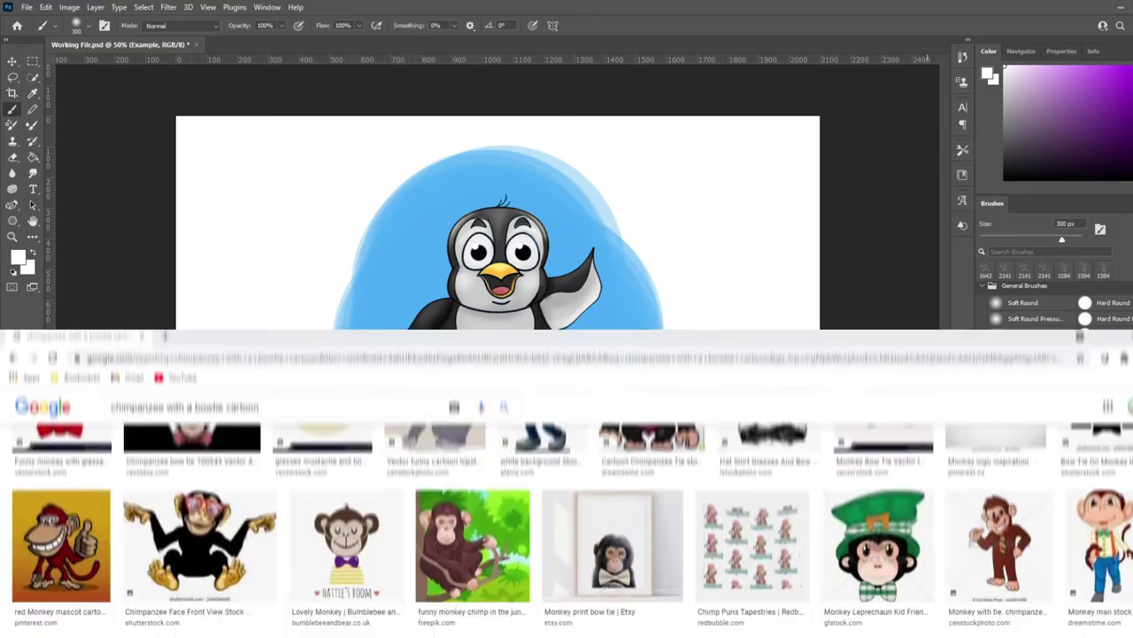
In the browser's image results for "chimpanzee with a bowtie cartoon", open the DreamWorks Madagascar monkey image and a related image from it.
{"action": "scroll", "coordinate": [480, 357], "scroll_direction": "down", "scroll_amount": 5}
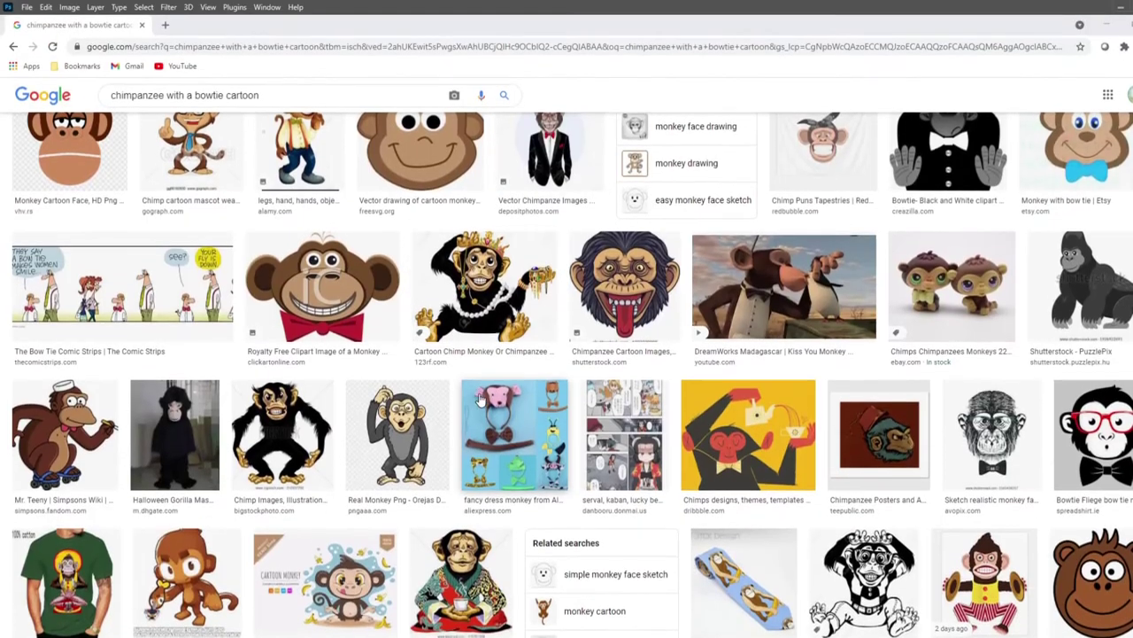
{"action": "scroll", "coordinate": [711, 331], "scroll_direction": "down", "scroll_amount": 1}
{"action": "left_click", "coordinate": [805, 220]}
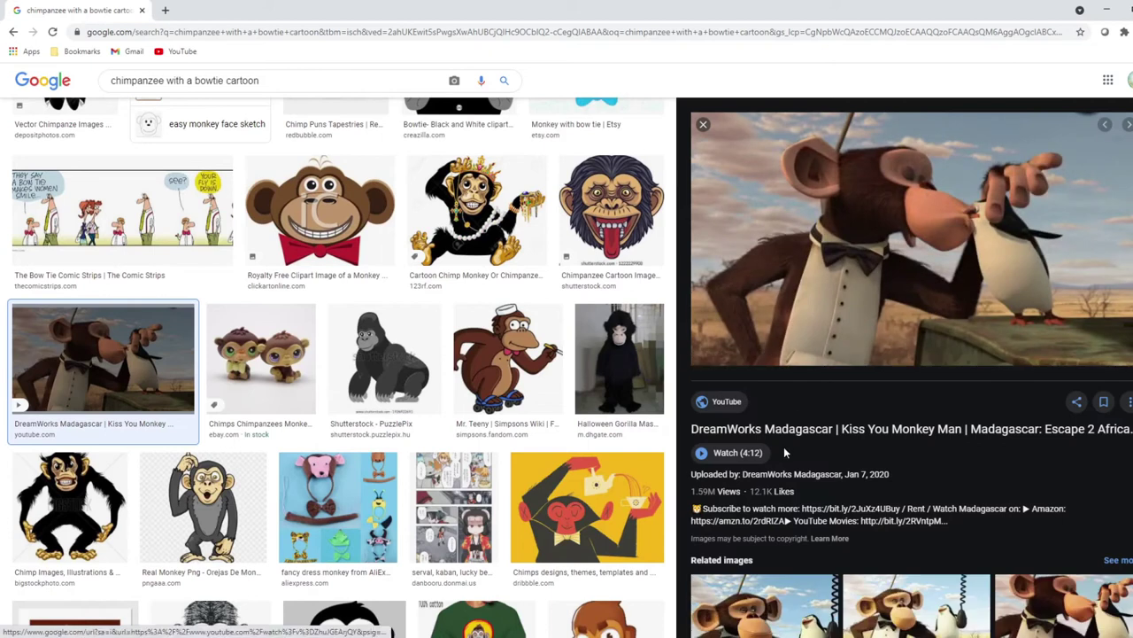
{"action": "scroll", "coordinate": [784, 446], "scroll_direction": "down", "scroll_amount": 2}
{"action": "scroll", "coordinate": [793, 446], "scroll_direction": "down", "scroll_amount": 1}
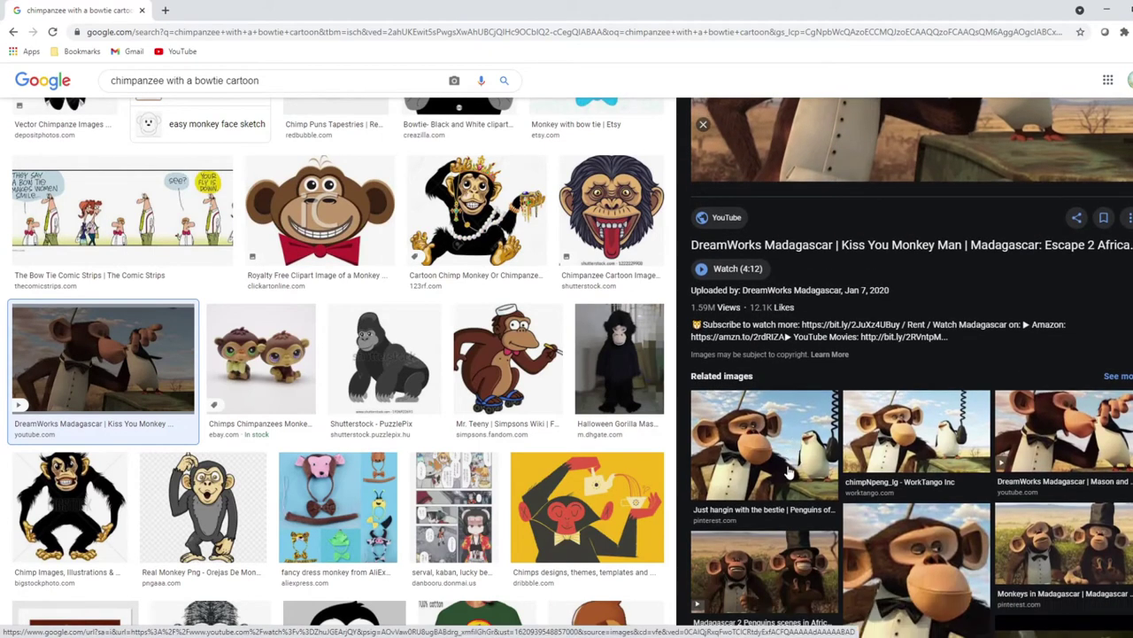
{"action": "left_click", "coordinate": [793, 466]}
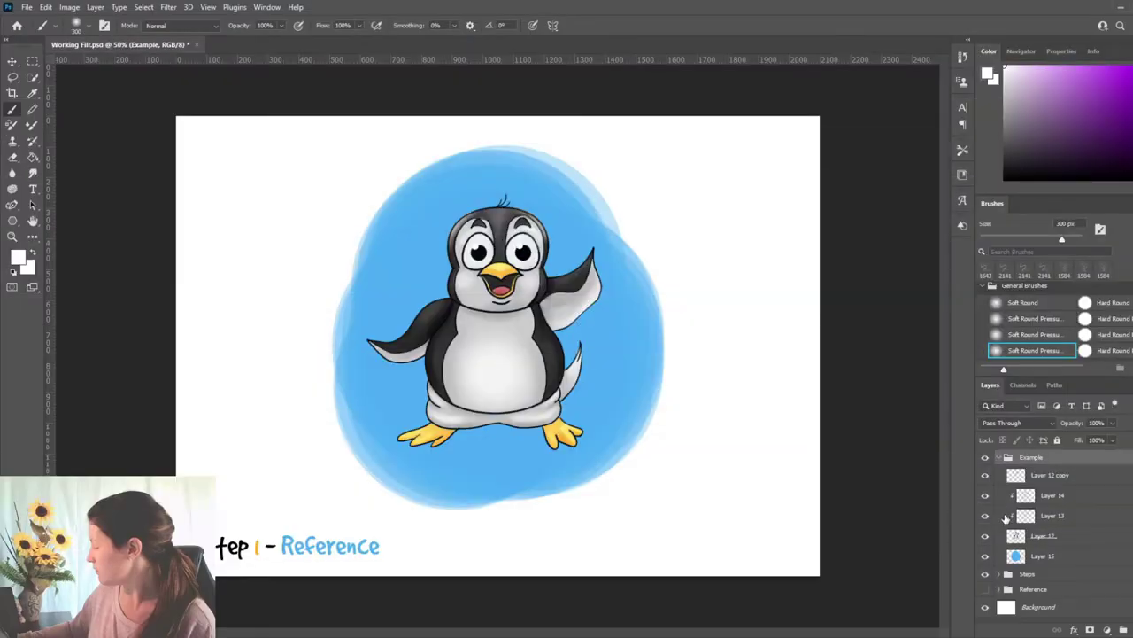
Show the Reference group and move the Example penguin group to the right, clear of the reference images.
{"action": "left_click", "coordinate": [985, 589]}
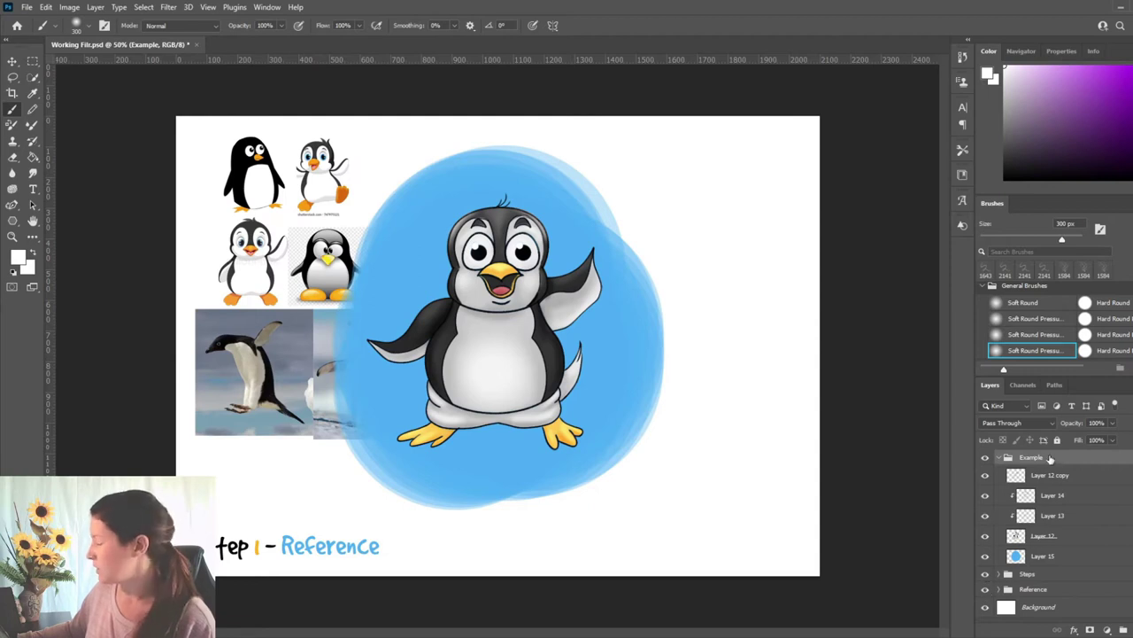
{"action": "key", "text": "ctrl+t"}
{"action": "mouse_move", "coordinate": [577, 358]}
{"action": "left_mouse_down"}
{"action": "mouse_move", "coordinate": [630, 347]}
{"action": "mouse_move", "coordinate": [691, 358]}
{"action": "left_mouse_up"}
{"action": "key", "text": "Return"}
{"action": "key", "text": "b"}
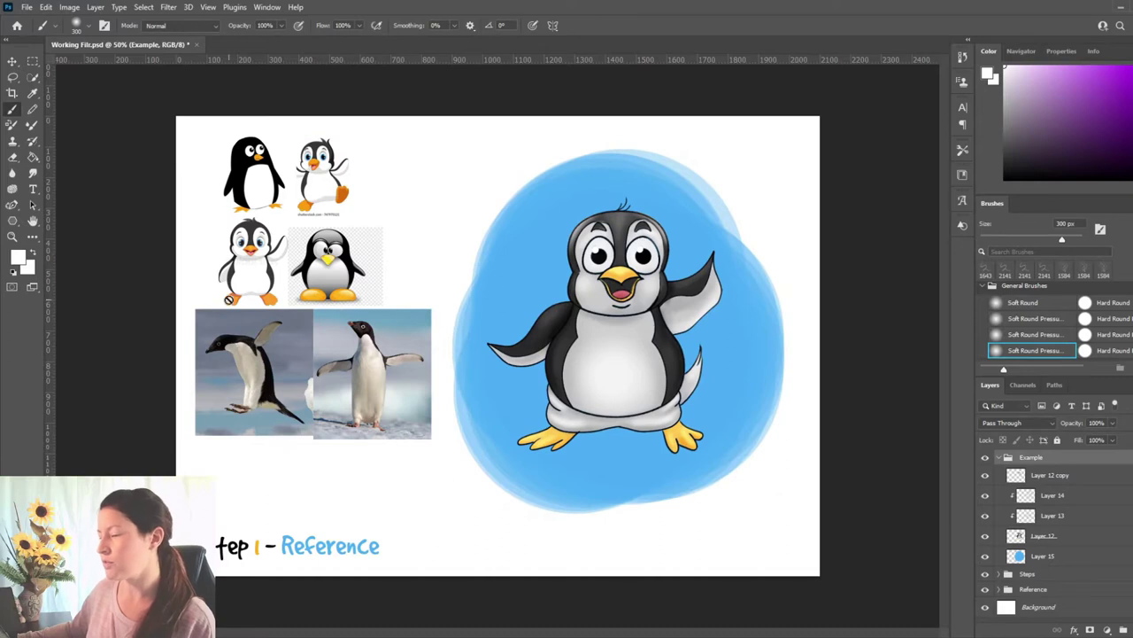
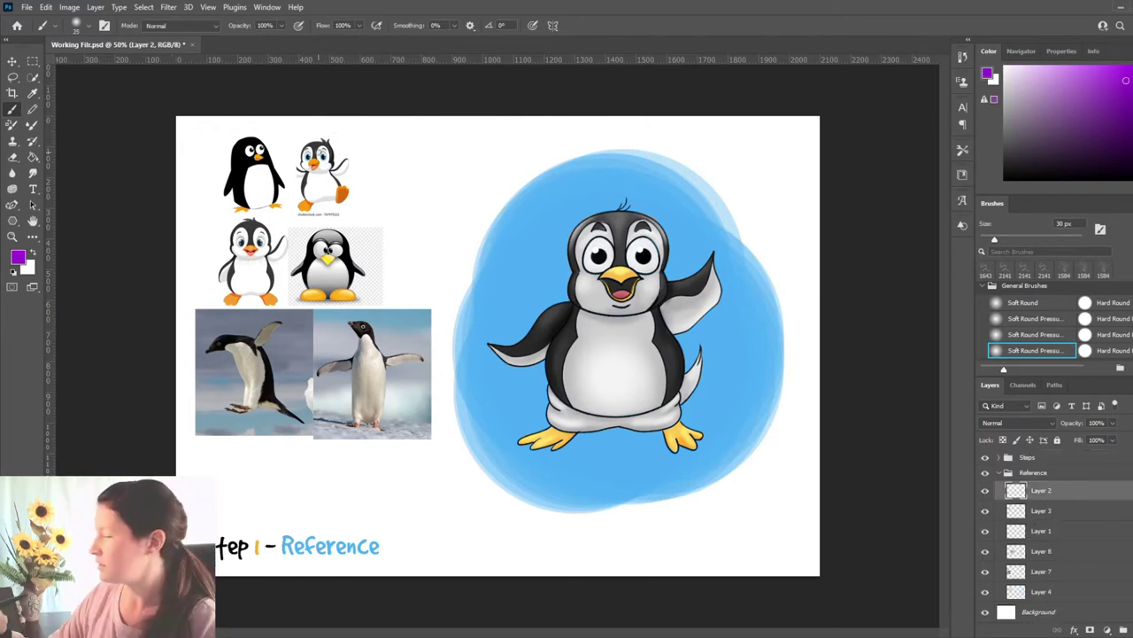
Try circling the heads of the two upper cartoon reference penguins in purple with a 20 px brush, undoing the strokes.
{"action": "key", "text": "["}
{"action": "mouse_move", "coordinate": [332, 140]}
{"action": "left_mouse_down"}
{"action": "mouse_move", "coordinate": [295, 177]}
{"action": "mouse_move", "coordinate": [322, 128]}
{"action": "left_mouse_up"}
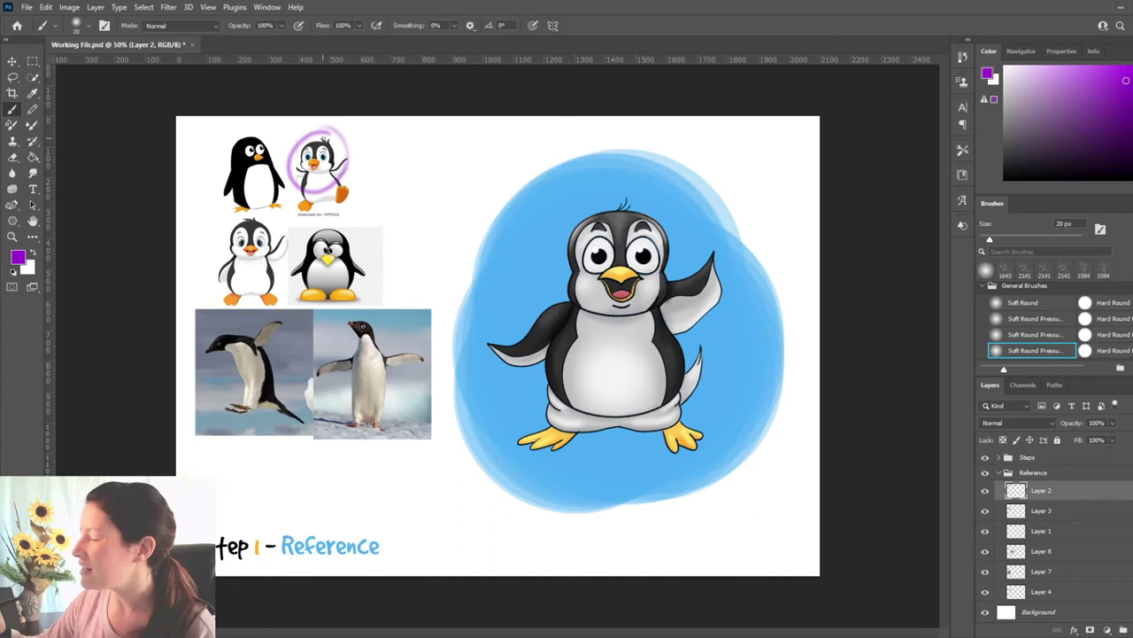
{"action": "left_click_drag", "start_coordinate": [330, 142], "coordinate": [322, 134]}
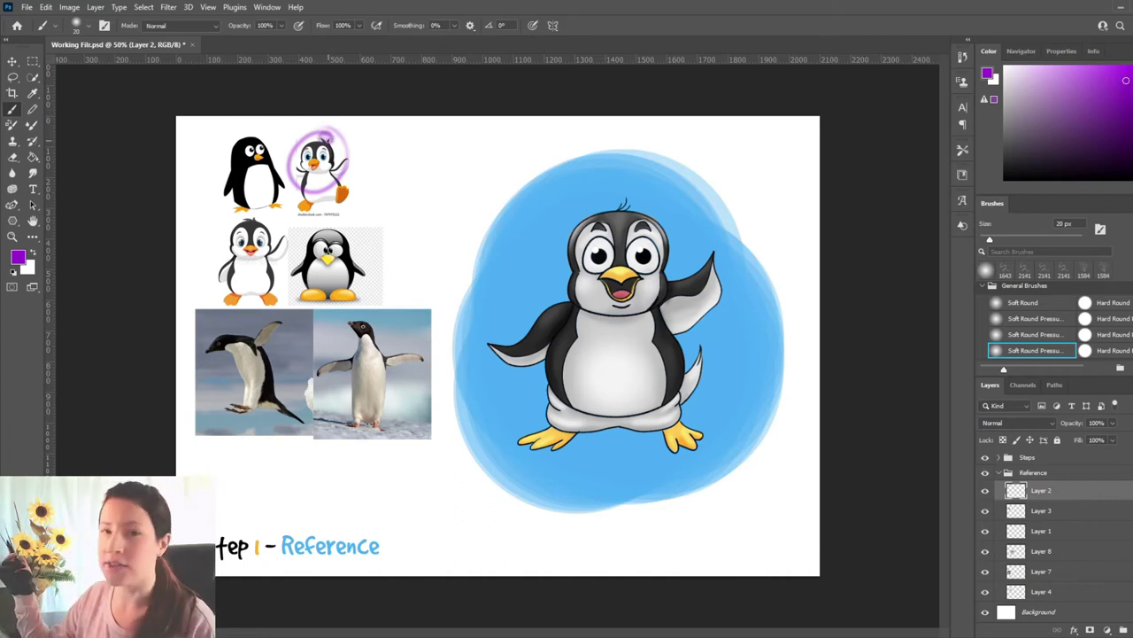
{"action": "key", "text": "ctrl+z"}
{"action": "key", "text": "ctrl+z"}
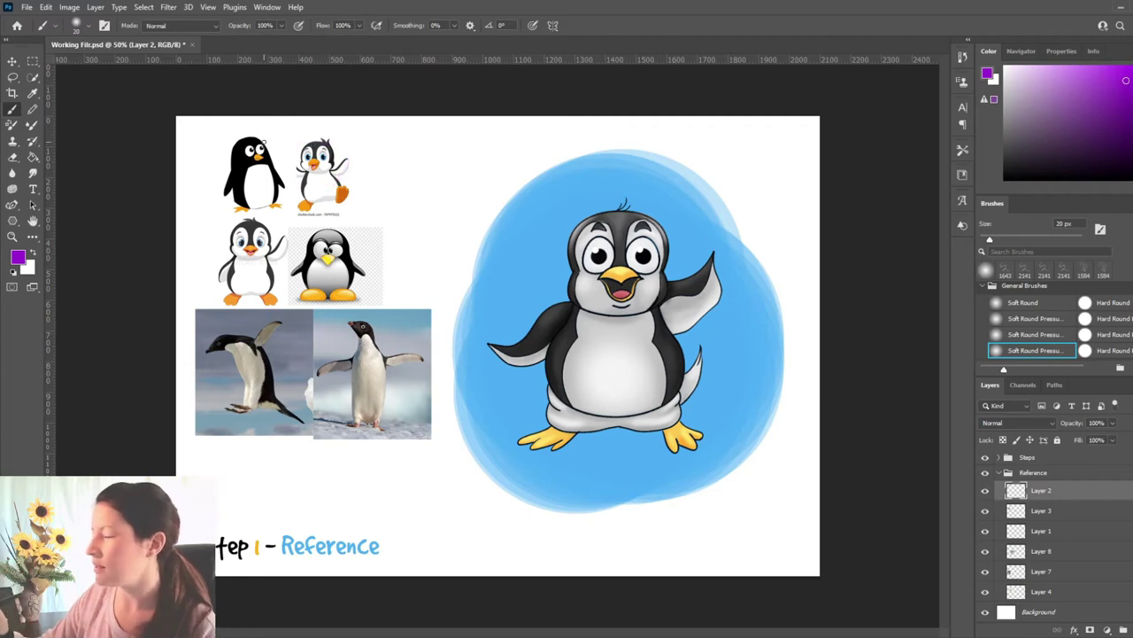
{"action": "left_click_drag", "start_coordinate": [263, 140], "coordinate": [270, 128]}
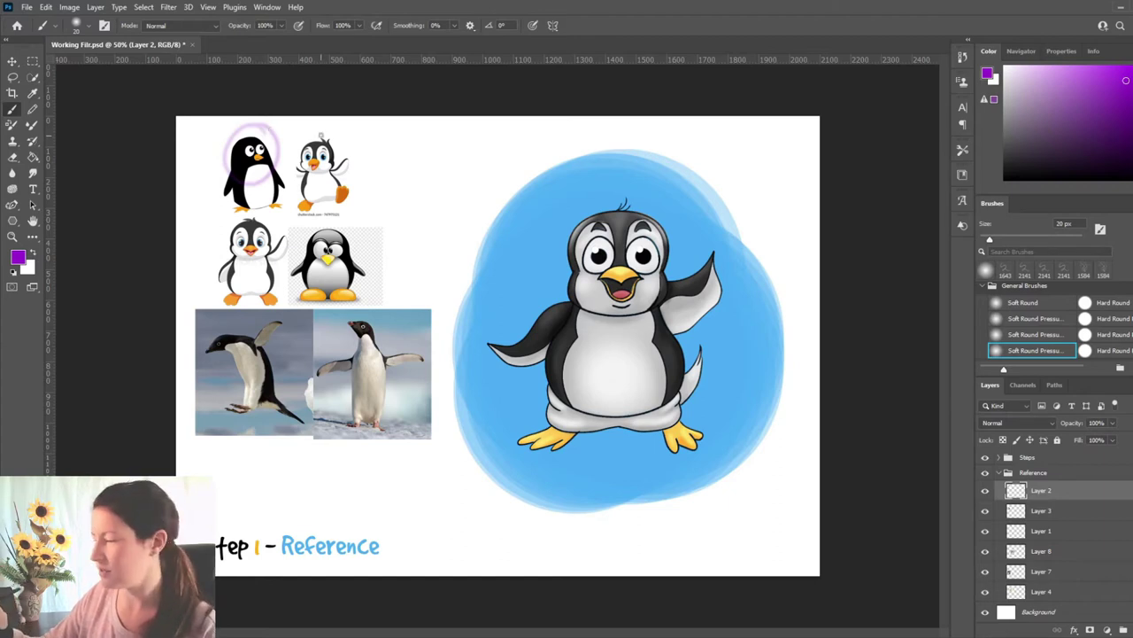
{"action": "key", "text": "ctrl+z"}
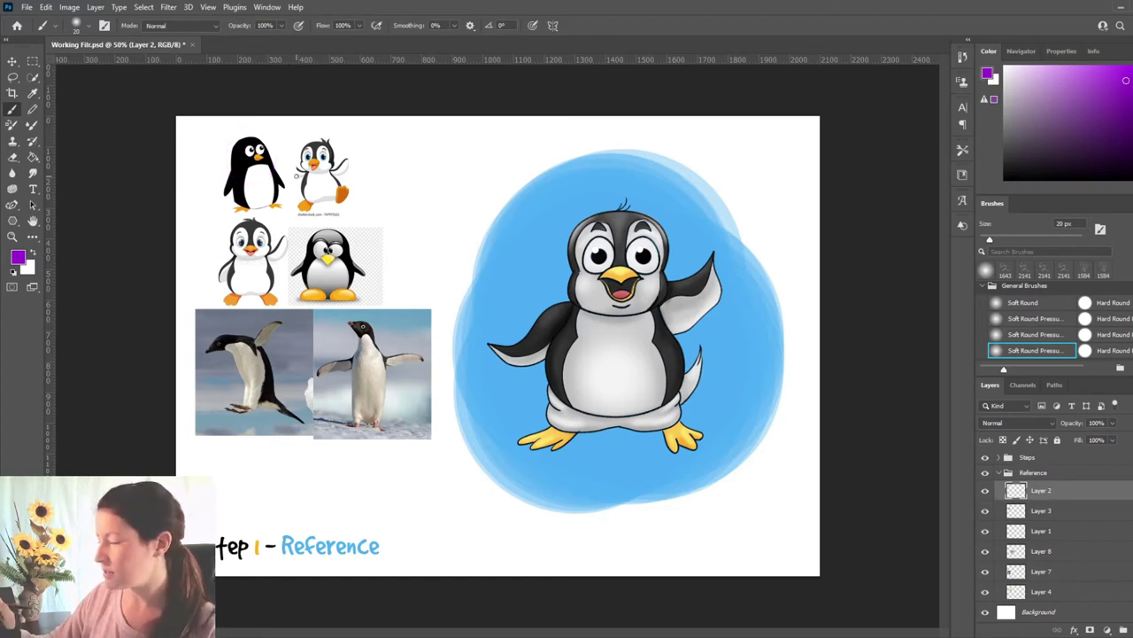
Try circling the other cartoon reference penguins individually in purple and undo each mark.
{"action": "mouse_move", "coordinate": [280, 224]}
{"action": "left_mouse_down"}
{"action": "mouse_move", "coordinate": [286, 232]}
{"action": "mouse_move", "coordinate": [212, 257]}
{"action": "mouse_move", "coordinate": [223, 290]}
{"action": "left_mouse_up"}
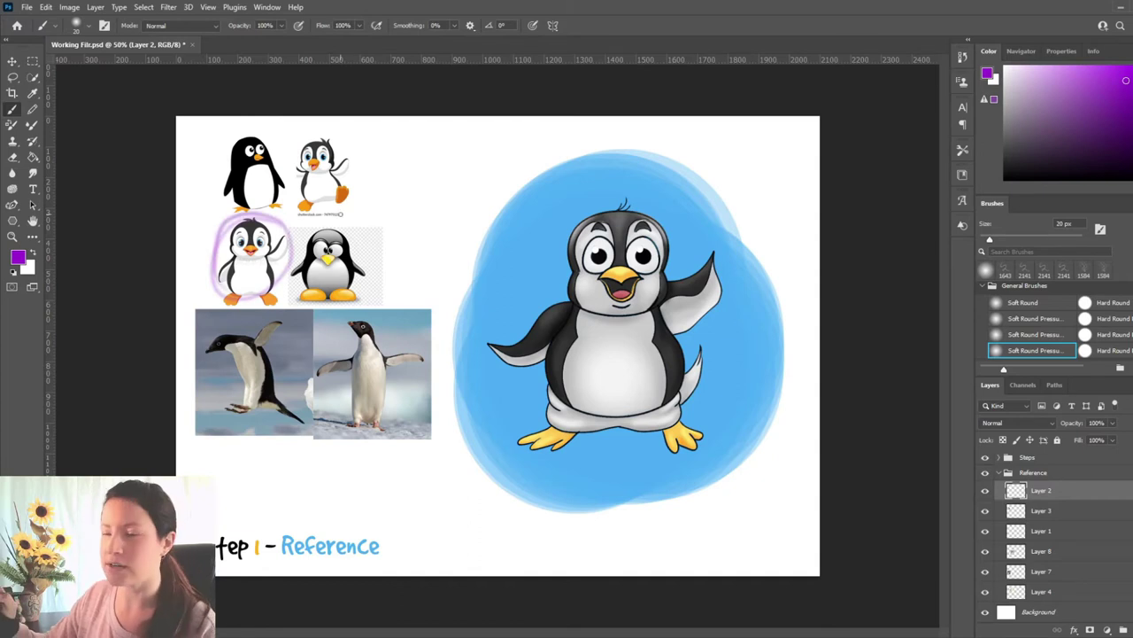
{"action": "left_click_drag", "start_coordinate": [321, 128], "coordinate": [361, 183]}
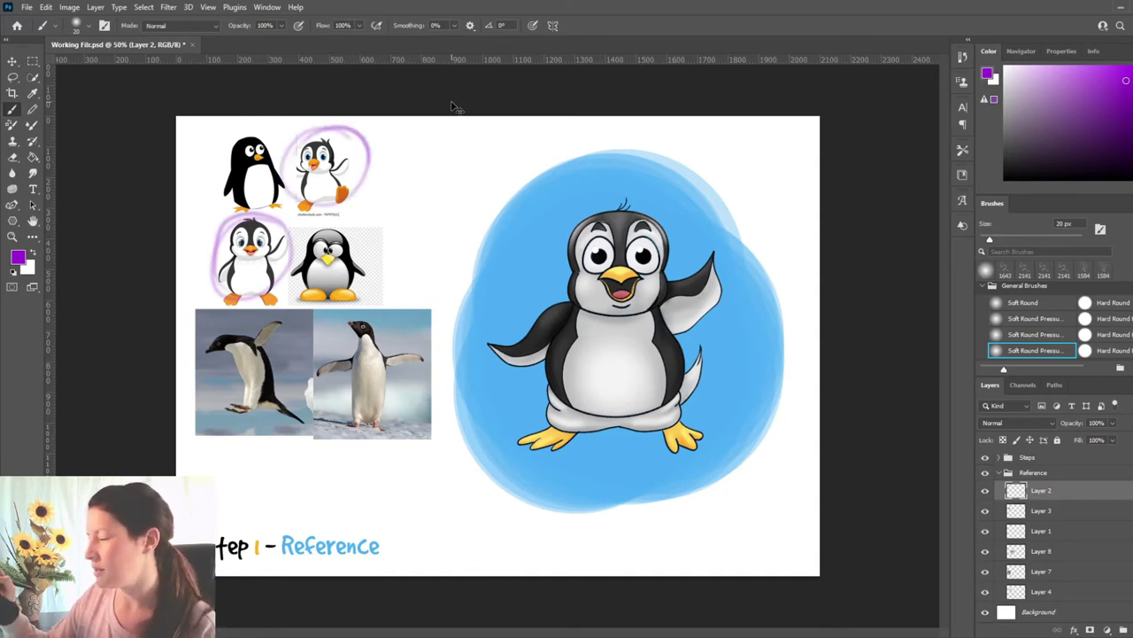
{"action": "key", "text": "ctrl+z"}
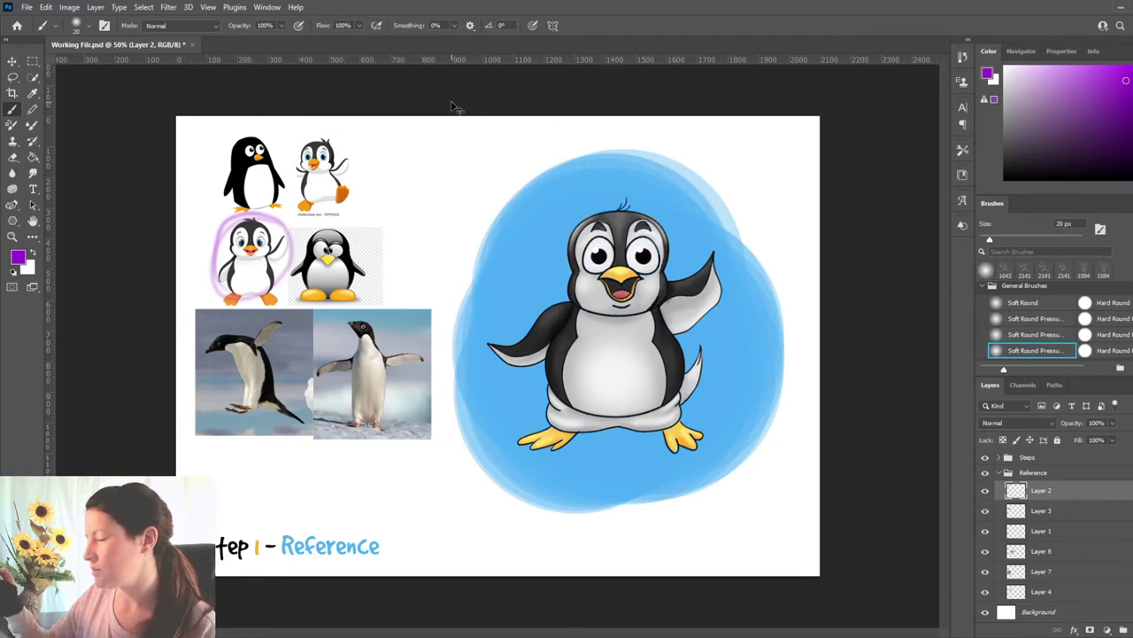
{"action": "key", "text": "ctrl+z"}
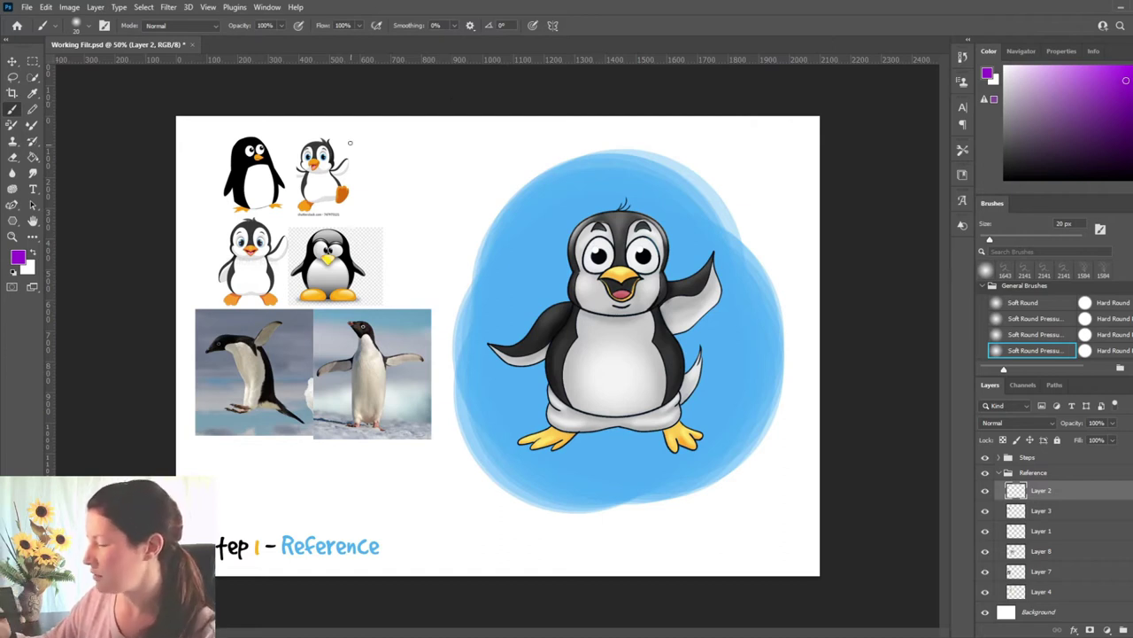
{"action": "mouse_move", "coordinate": [349, 222]}
{"action": "left_mouse_down"}
{"action": "mouse_move", "coordinate": [377, 256]}
{"action": "mouse_move", "coordinate": [352, 220]}
{"action": "left_mouse_up"}
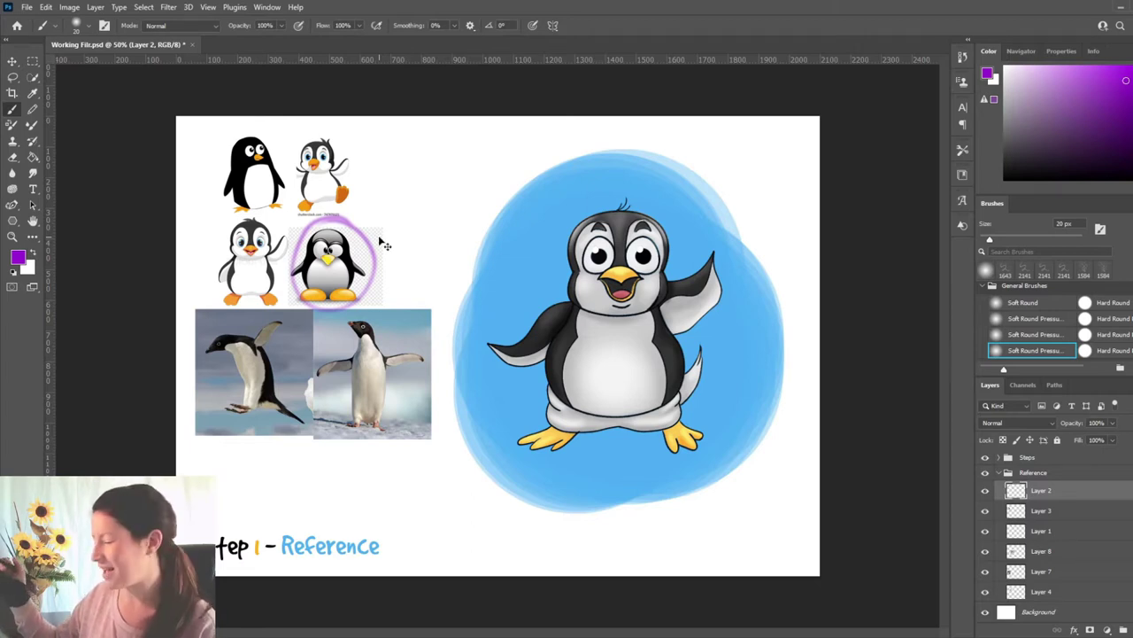
{"action": "key", "text": "ctrl+z"}
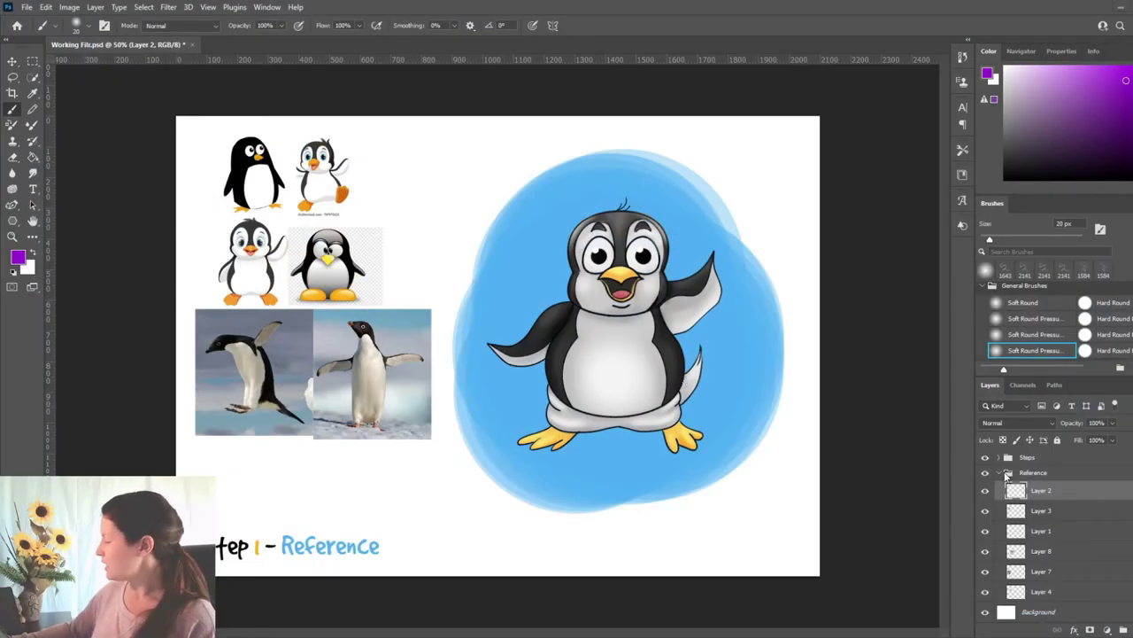
Hide the Example group and replace the visible Step 1 - Reference label with Step 2 - Sketch.
{"action": "left_click", "coordinate": [999, 472]}
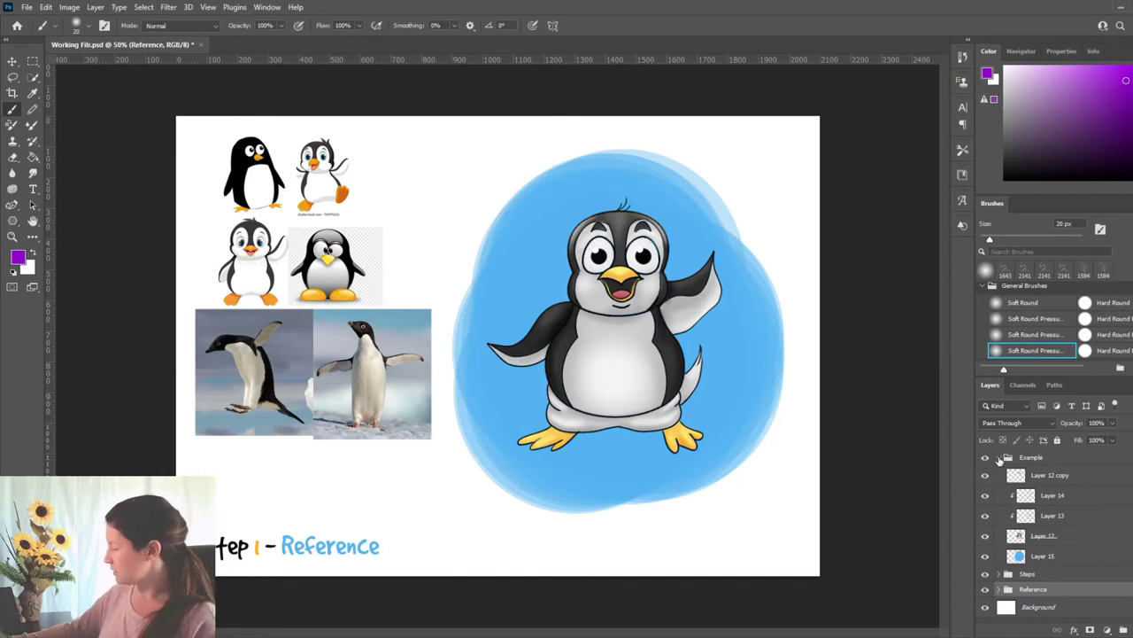
{"action": "left_click", "coordinate": [999, 458]}
{"action": "left_click", "coordinate": [985, 458]}
{"action": "left_click", "coordinate": [999, 473]}
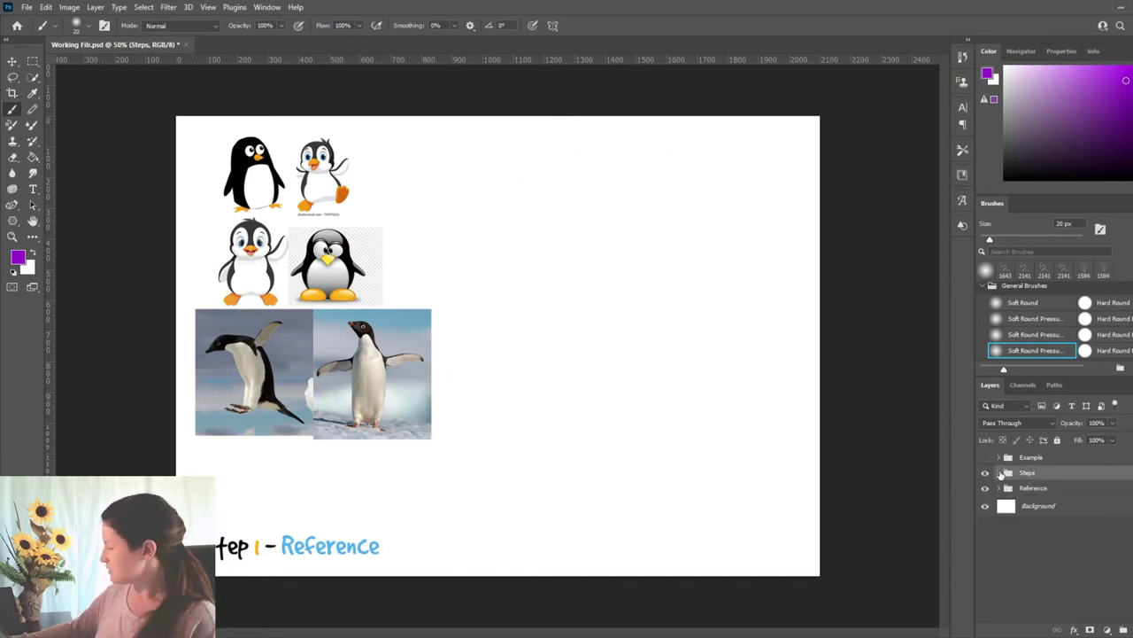
{"action": "left_click", "coordinate": [985, 594]}
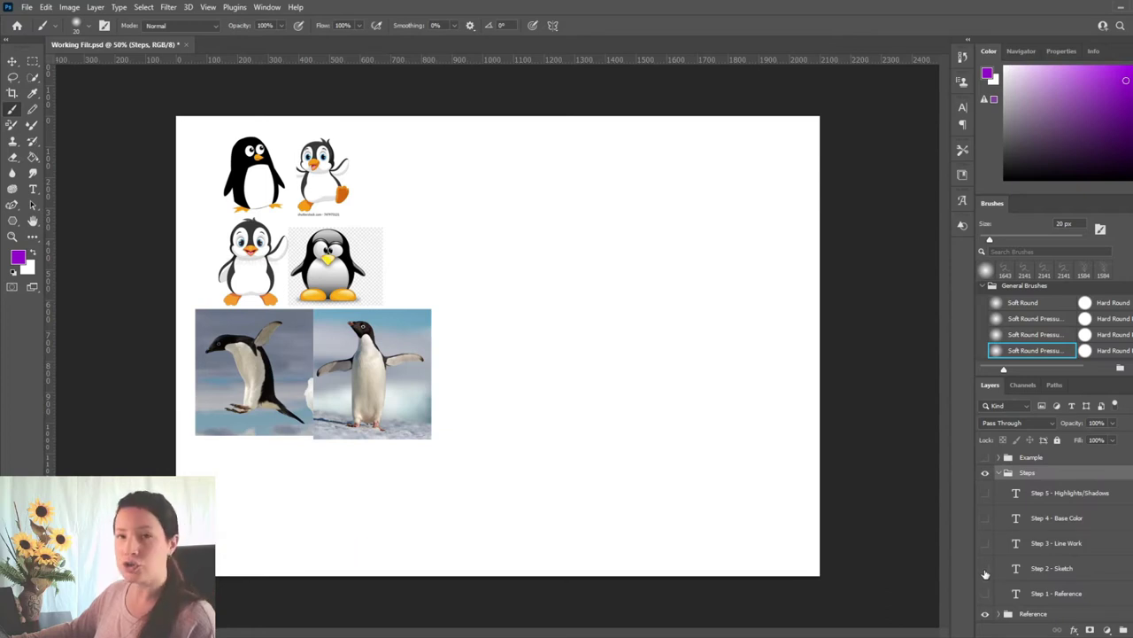
{"action": "left_click", "coordinate": [985, 568]}
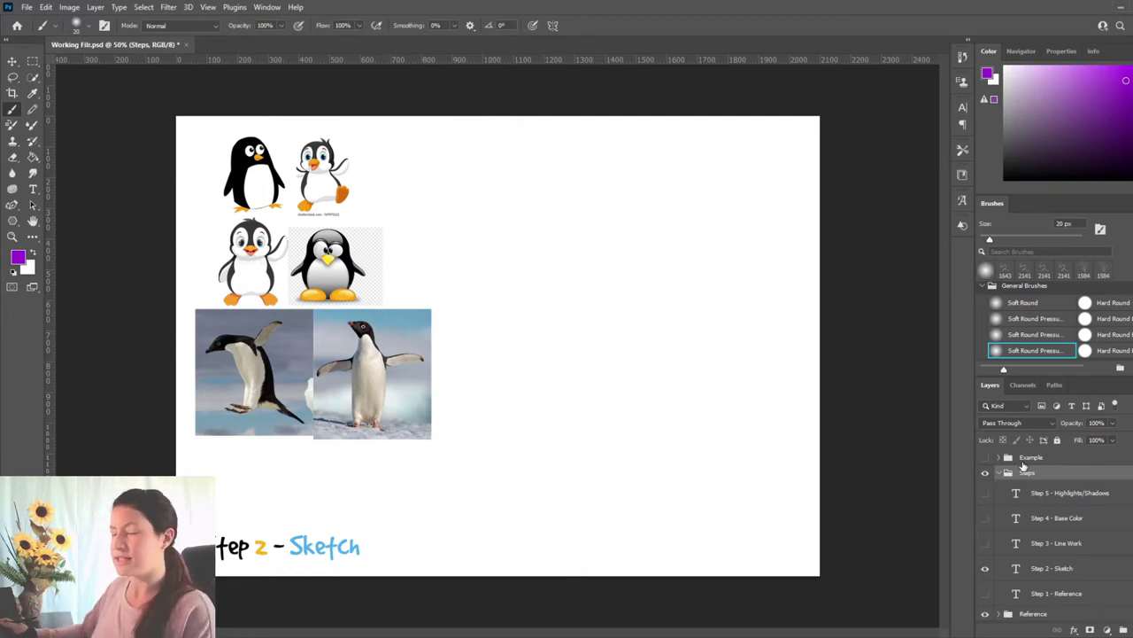
Show the Example group again and scale it down to about half size beside the cartoon reference penguins.
{"action": "left_click", "coordinate": [986, 457]}
{"action": "left_click", "coordinate": [1006, 462]}
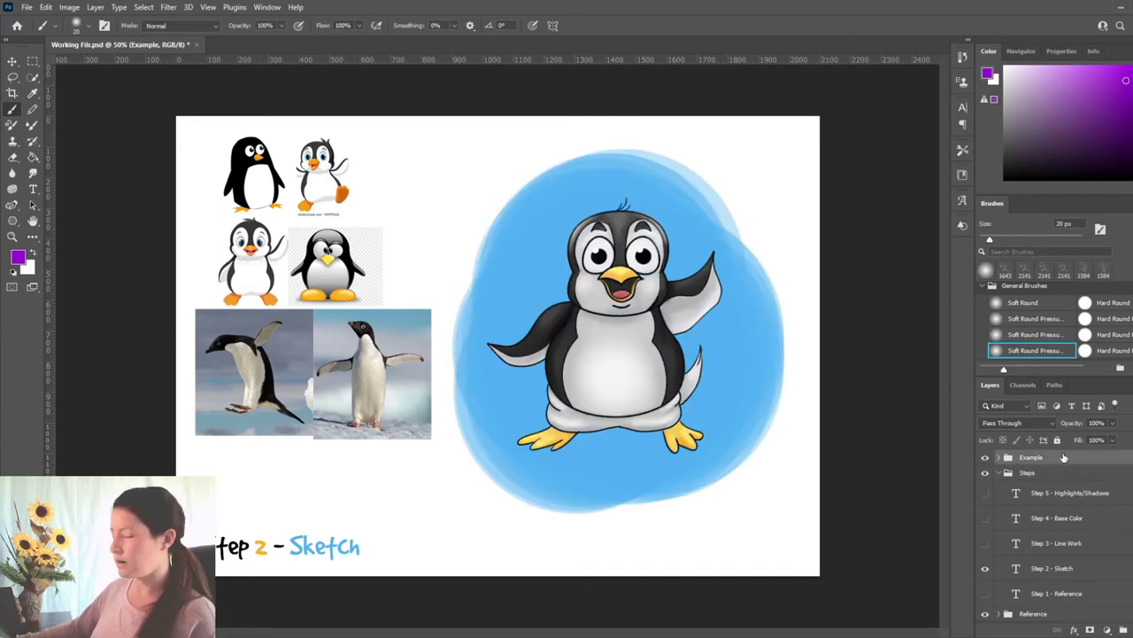
{"action": "key", "text": "ctrl+t"}
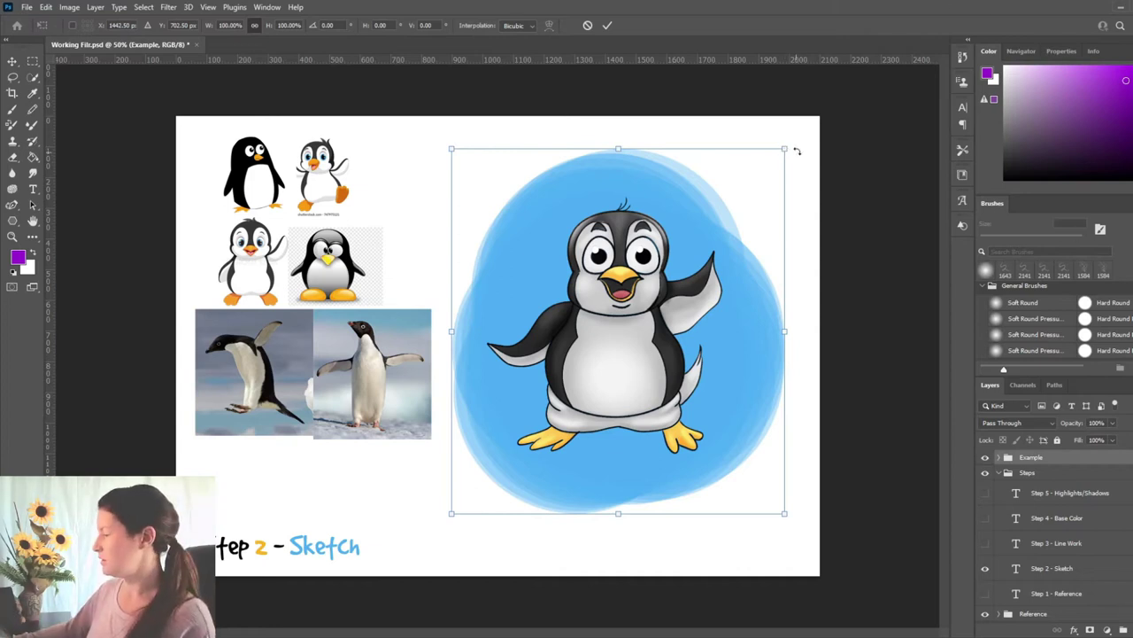
{"action": "mouse_move", "coordinate": [783, 147]}
{"action": "left_mouse_down"}
{"action": "mouse_move", "coordinate": [679, 286]}
{"action": "mouse_move", "coordinate": [339, 442]}
{"action": "mouse_move", "coordinate": [500, 163]}
{"action": "mouse_move", "coordinate": [465, 158]}
{"action": "mouse_move", "coordinate": [491, 157]}
{"action": "left_mouse_up"}
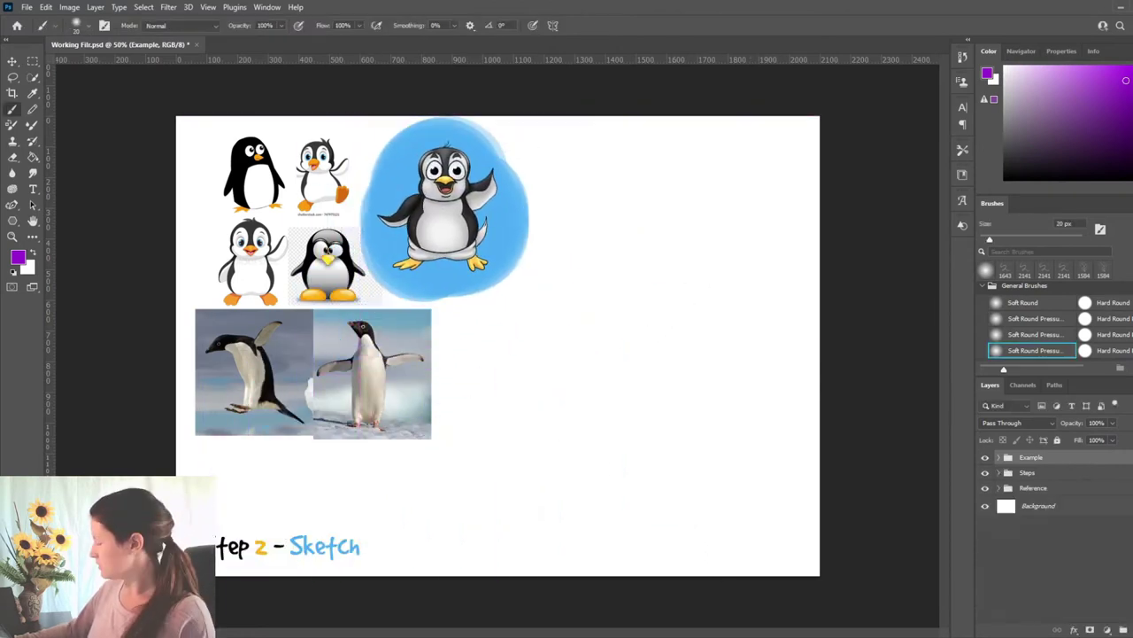
Create a new layer above the Example group and choose the 25 px KYLE Ultimate Inking wet media brush in black.
{"action": "key", "text": "ctrl+shift+alt+n"}
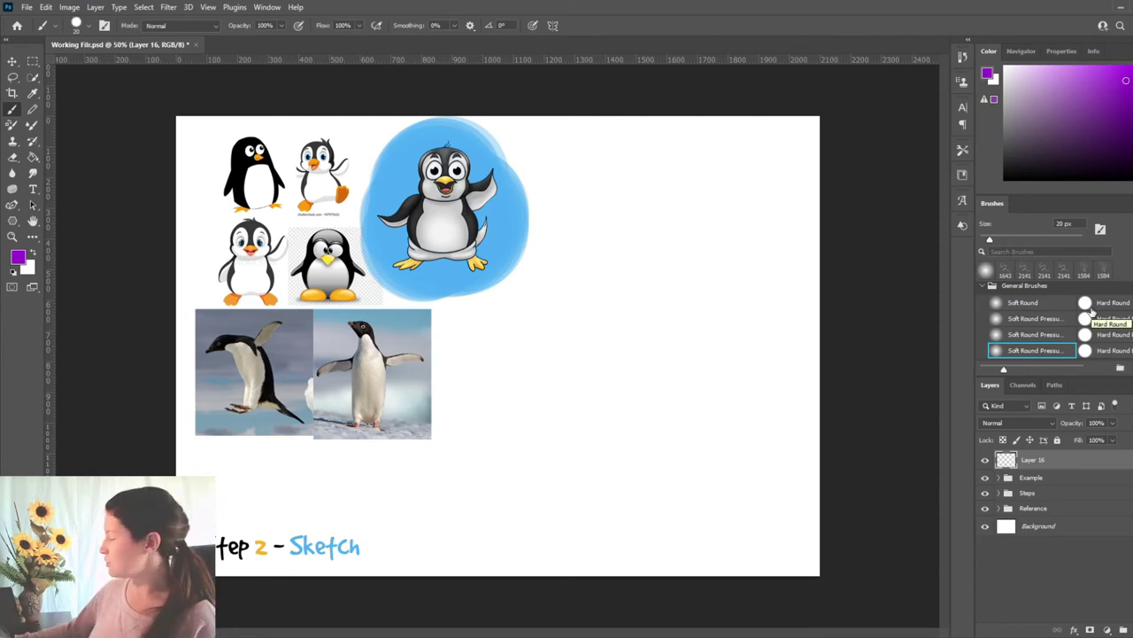
{"action": "left_click", "coordinate": [983, 285]}
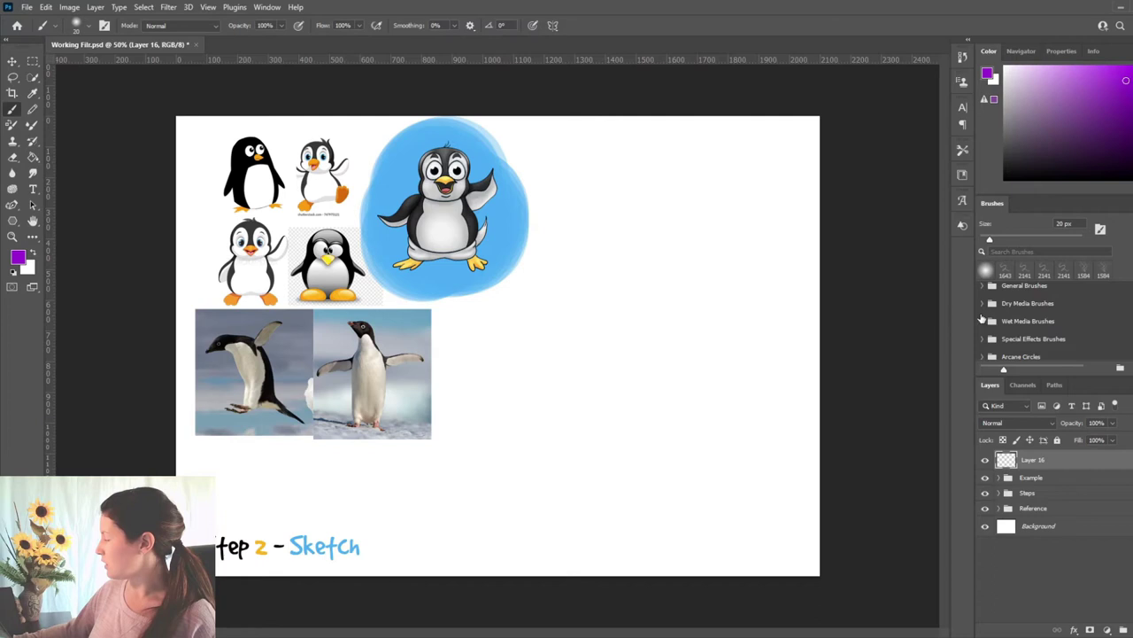
{"action": "left_click", "coordinate": [983, 320]}
{"action": "left_click", "coordinate": [999, 338]}
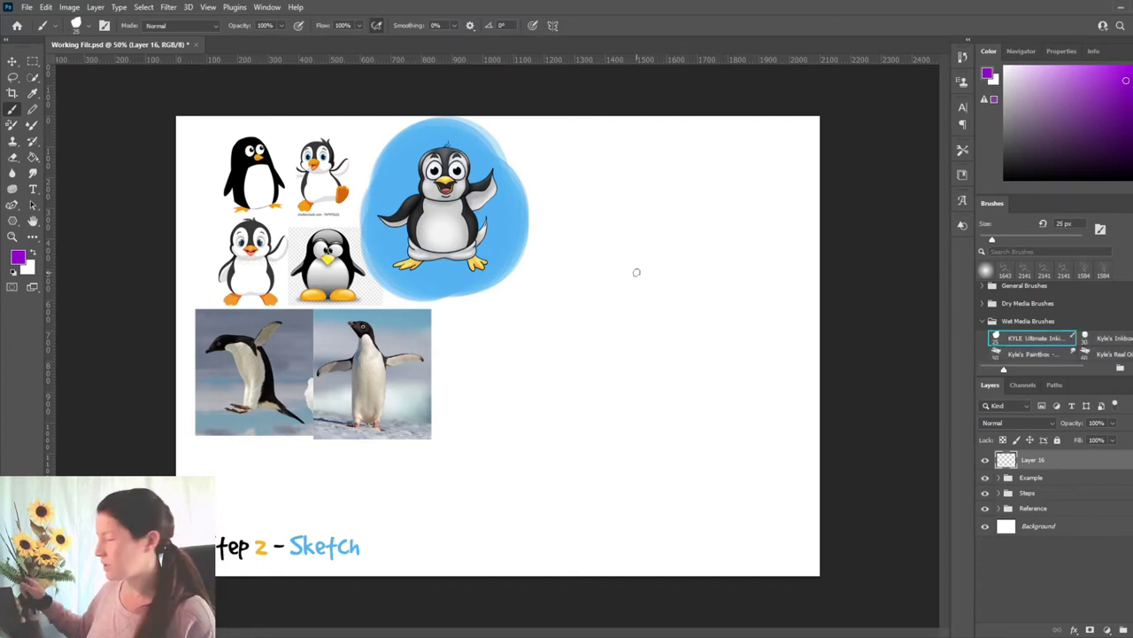
{"action": "key", "text": "d"}
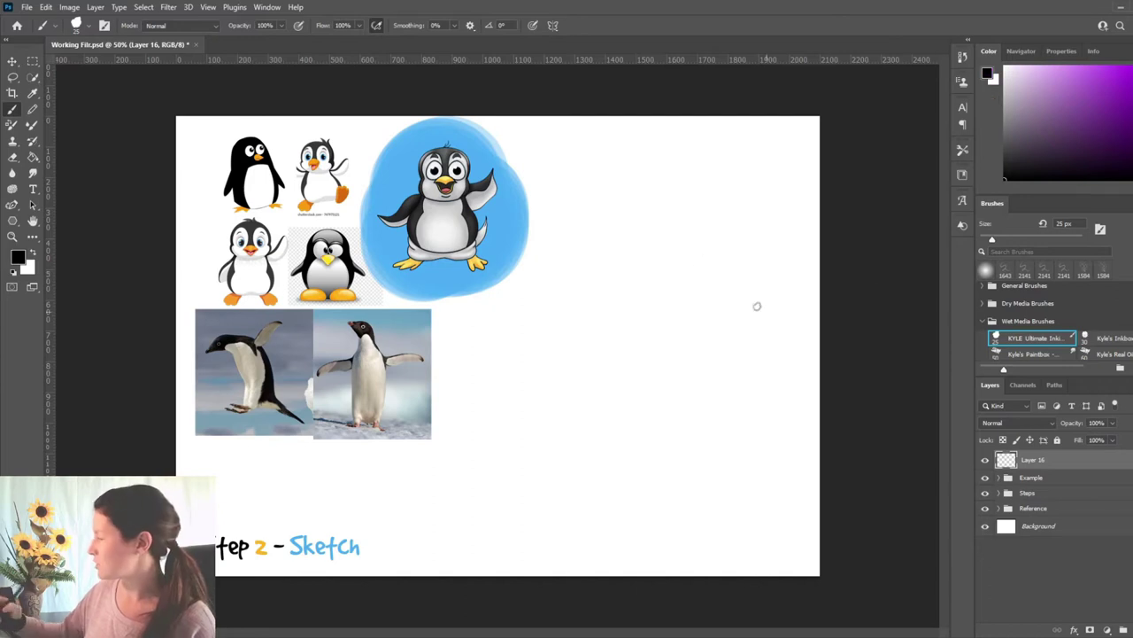
Try several long curved strokes on the empty right half of the canvas and undo them all.
{"action": "left_click_drag", "start_coordinate": [644, 230], "coordinate": [659, 436]}
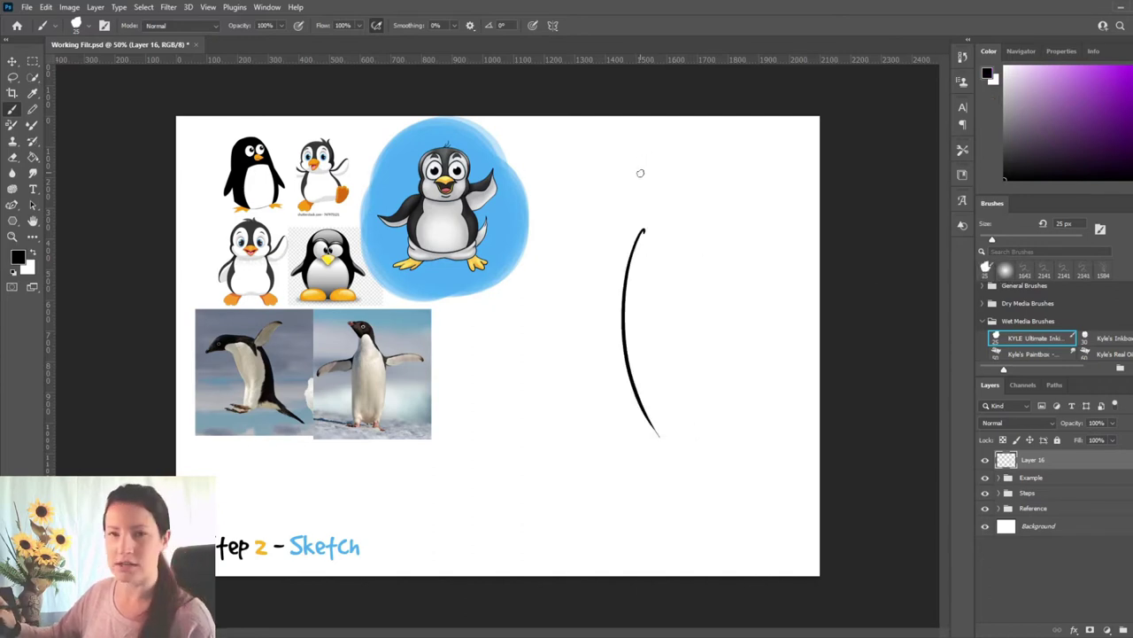
{"action": "left_click_drag", "start_coordinate": [628, 181], "coordinate": [659, 439]}
{"action": "left_click_drag", "start_coordinate": [678, 160], "coordinate": [651, 228]}
{"action": "left_click_drag", "start_coordinate": [648, 294], "coordinate": [705, 456]}
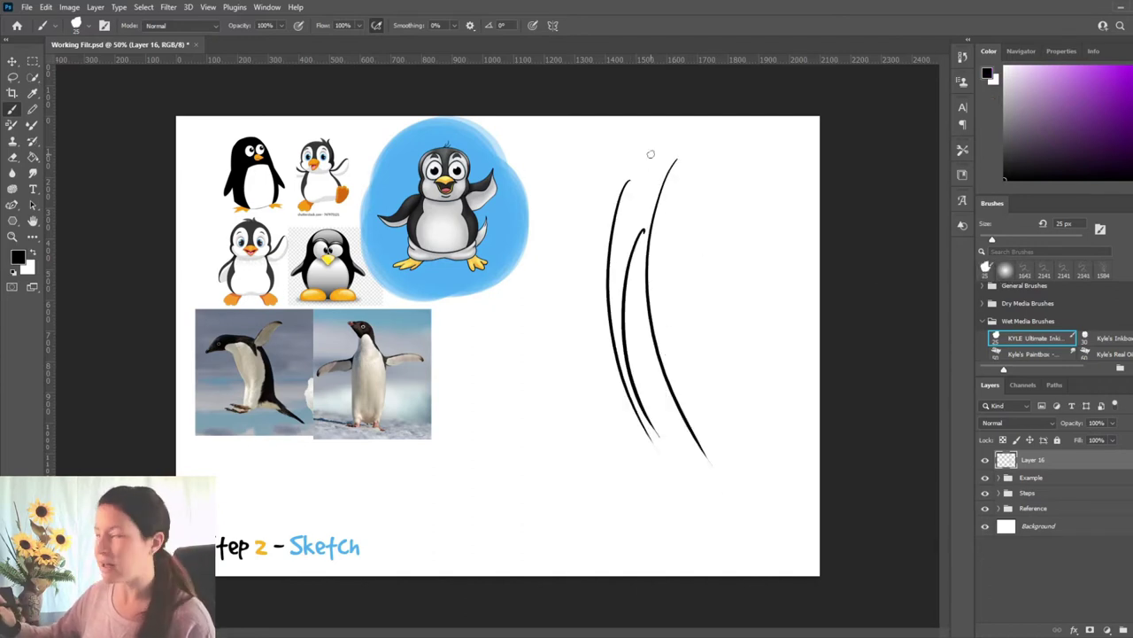
{"action": "key", "text": "ctrl+z"}
{"action": "key", "text": "ctrl+z"}
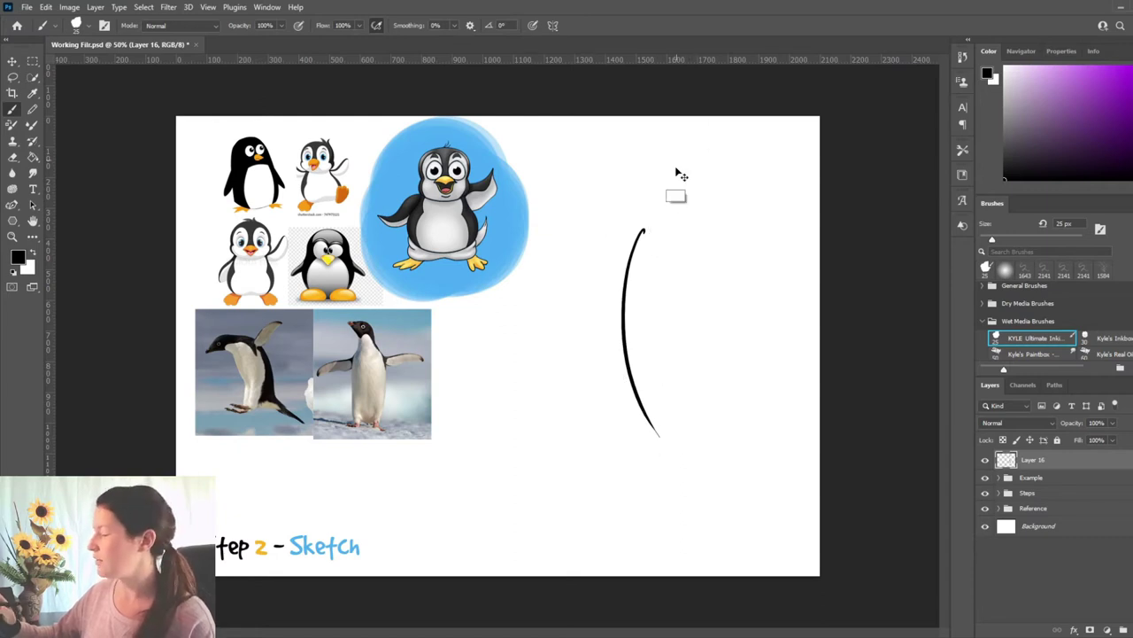
{"action": "key", "text": "ctrl+z"}
{"action": "left_click_drag", "start_coordinate": [580, 196], "coordinate": [589, 400]}
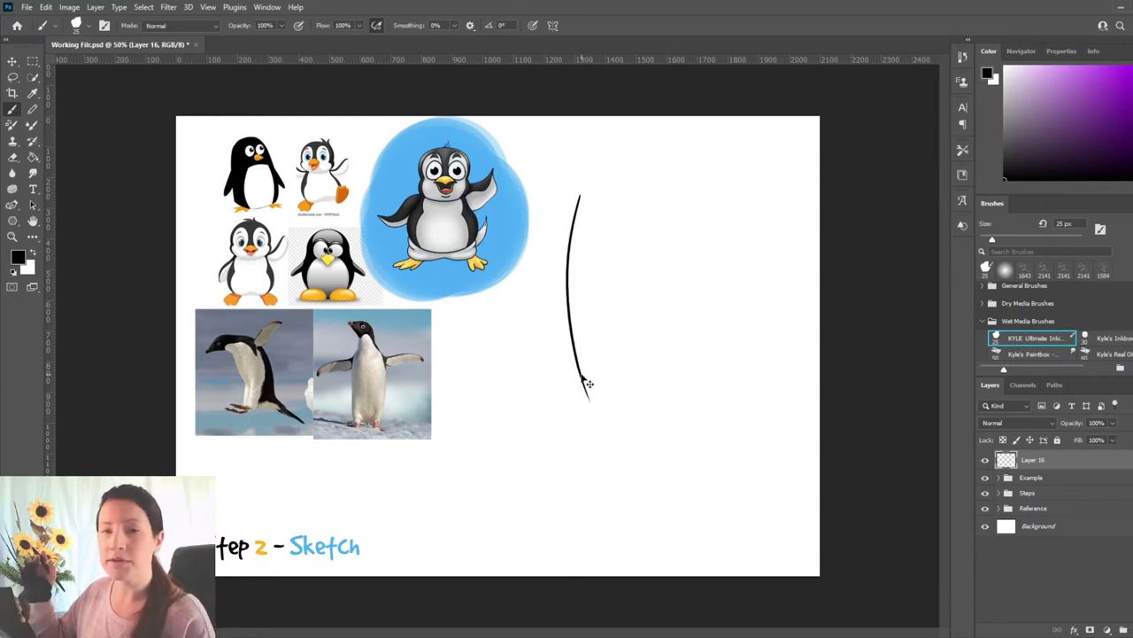
{"action": "key", "text": "ctrl+z"}
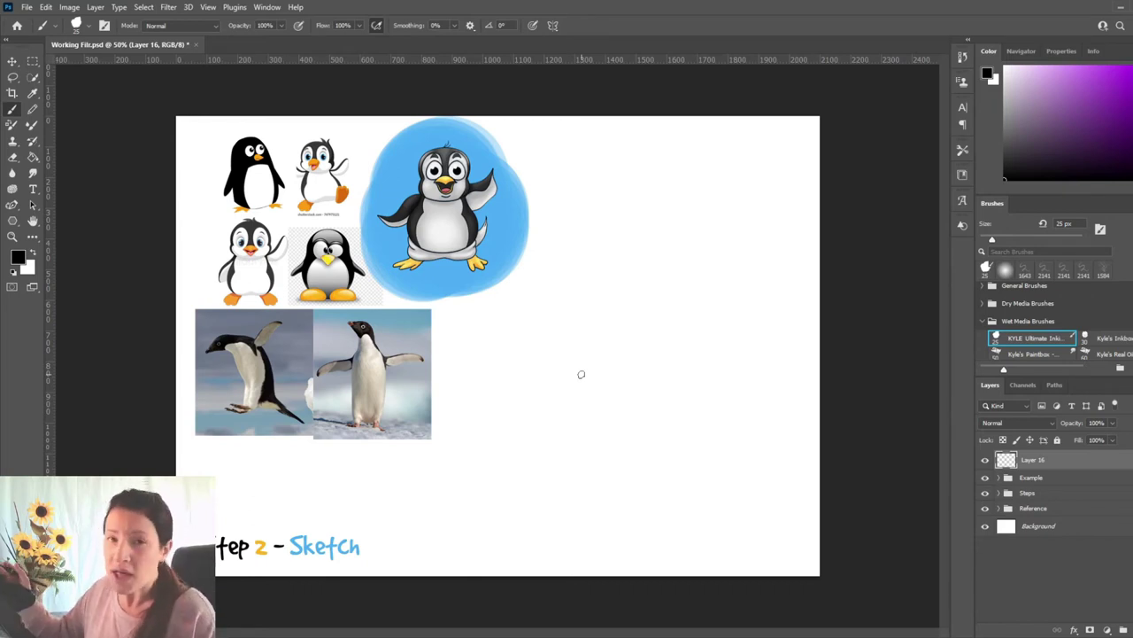
Reduce the KYLE Ultimate Inking brush size to 9 px.
{"action": "key", "text": "bracketleft"}
{"action": "key", "text": "bracketleft"}
{"action": "key", "text": "bracketleft"}
{"action": "key", "text": "bracketleft"}
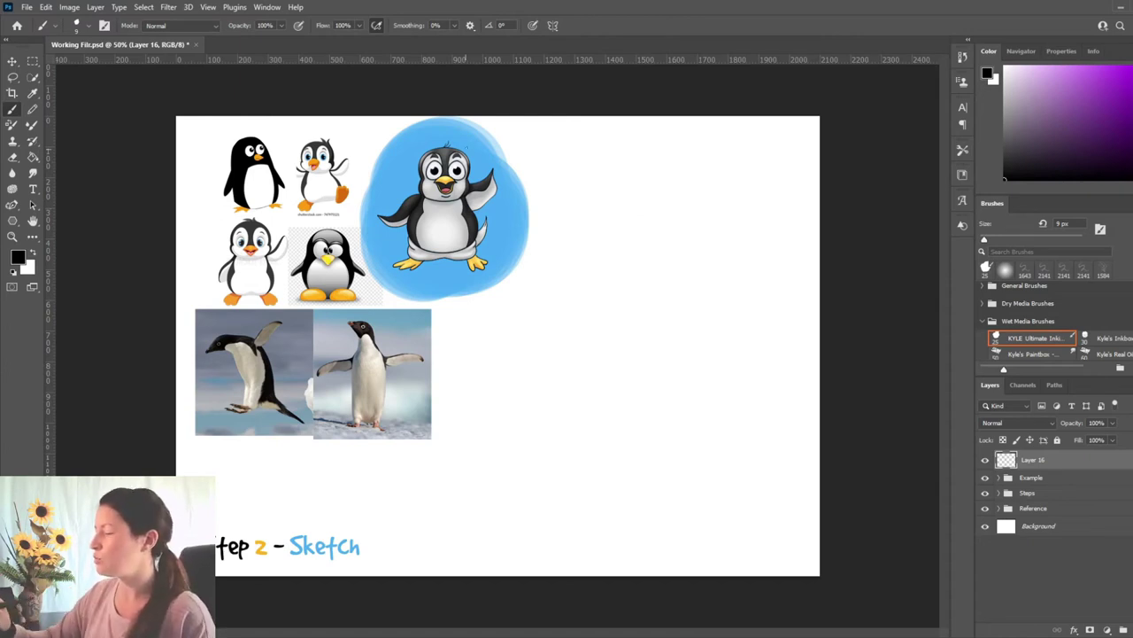
Trace loose circular strokes around the Example penguin and undo them.
{"action": "mouse_move", "coordinate": [445, 124]}
{"action": "left_mouse_down"}
{"action": "mouse_move", "coordinate": [370, 265]}
{"action": "mouse_move", "coordinate": [447, 125]}
{"action": "left_mouse_up"}
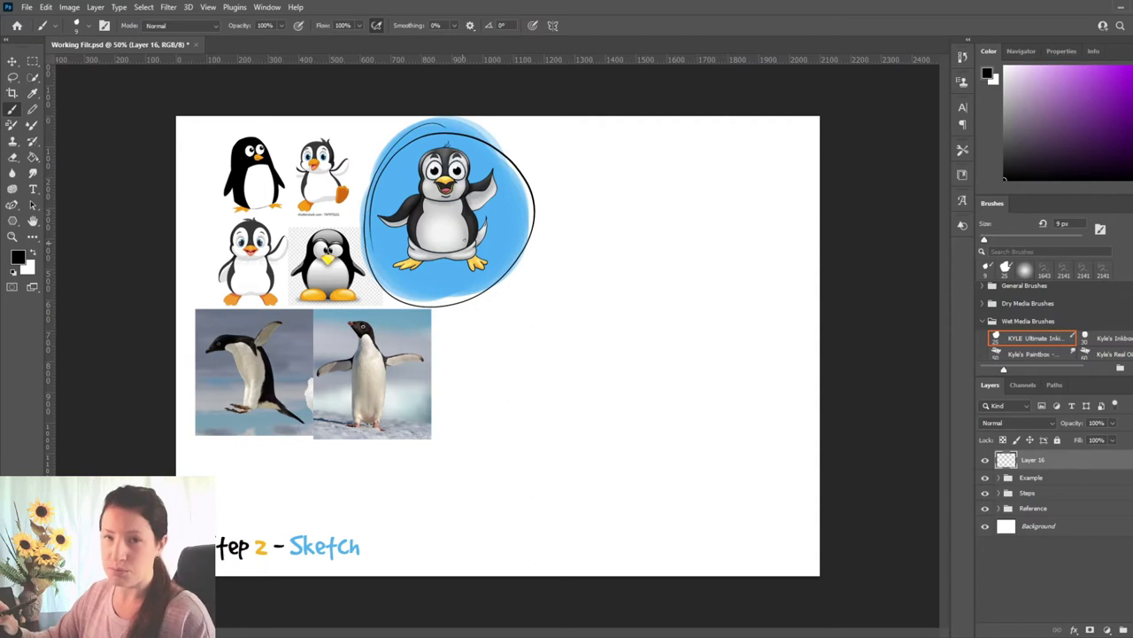
{"action": "key", "text": "ctrl+z"}
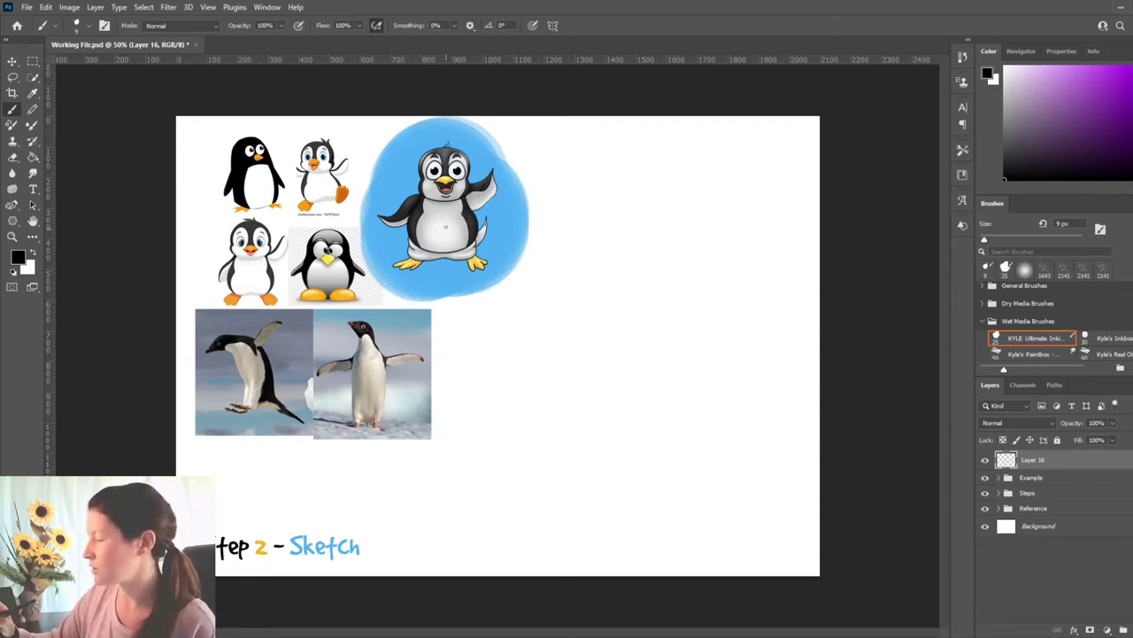
{"action": "mouse_move", "coordinate": [478, 270]}
{"action": "left_mouse_down"}
{"action": "mouse_move", "coordinate": [458, 197]}
{"action": "mouse_move", "coordinate": [486, 268]}
{"action": "left_mouse_up"}
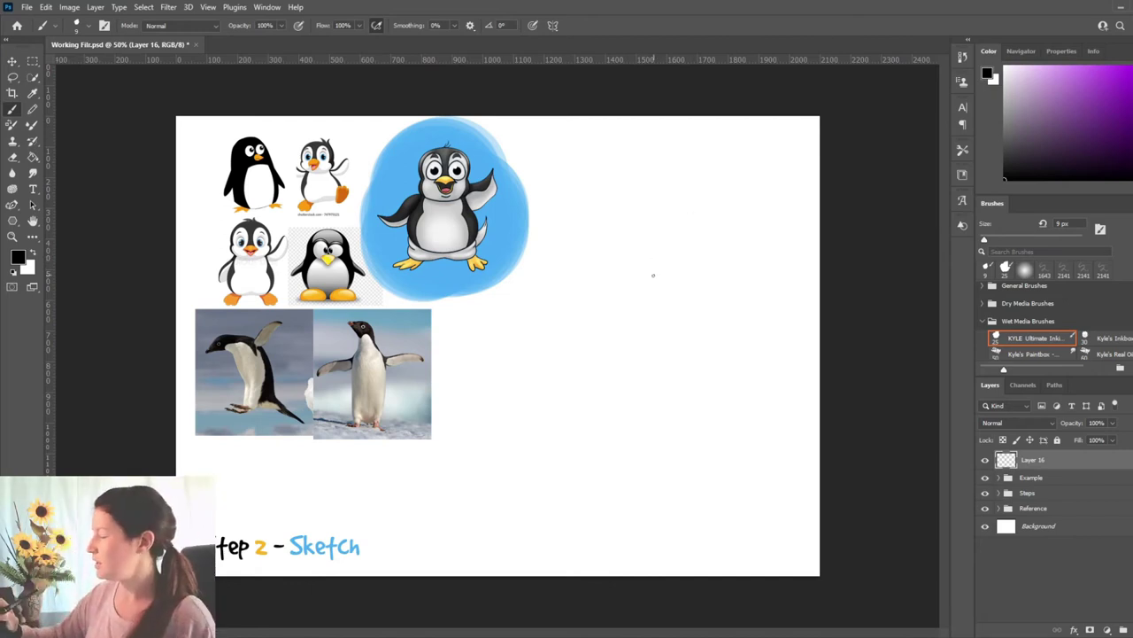
Try freehand head circles on the empty right half of the canvas and undo every attempt.
{"action": "mouse_move", "coordinate": [657, 257]}
{"action": "left_mouse_down"}
{"action": "mouse_move", "coordinate": [626, 326]}
{"action": "mouse_move", "coordinate": [636, 252]}
{"action": "mouse_move", "coordinate": [717, 278]}
{"action": "mouse_move", "coordinate": [662, 240]}
{"action": "mouse_move", "coordinate": [642, 340]}
{"action": "mouse_move", "coordinate": [671, 241]}
{"action": "mouse_move", "coordinate": [639, 237]}
{"action": "mouse_move", "coordinate": [675, 248]}
{"action": "mouse_move", "coordinate": [627, 237]}
{"action": "mouse_move", "coordinate": [679, 312]}
{"action": "mouse_move", "coordinate": [632, 233]}
{"action": "mouse_move", "coordinate": [665, 316]}
{"action": "mouse_move", "coordinate": [627, 235]}
{"action": "mouse_move", "coordinate": [663, 239]}
{"action": "mouse_move", "coordinate": [680, 258]}
{"action": "left_mouse_up"}
{"action": "key", "text": "ctrl+z"}
{"action": "key", "text": "ctrl+z"}
{"action": "key", "text": "ctrl+z"}
{"action": "key", "text": "ctrl+z"}
{"action": "key", "text": "ctrl+z"}
{"action": "key", "text": "ctrl+z"}
{"action": "key", "text": "ctrl+z"}
{"action": "key", "text": "ctrl+z"}
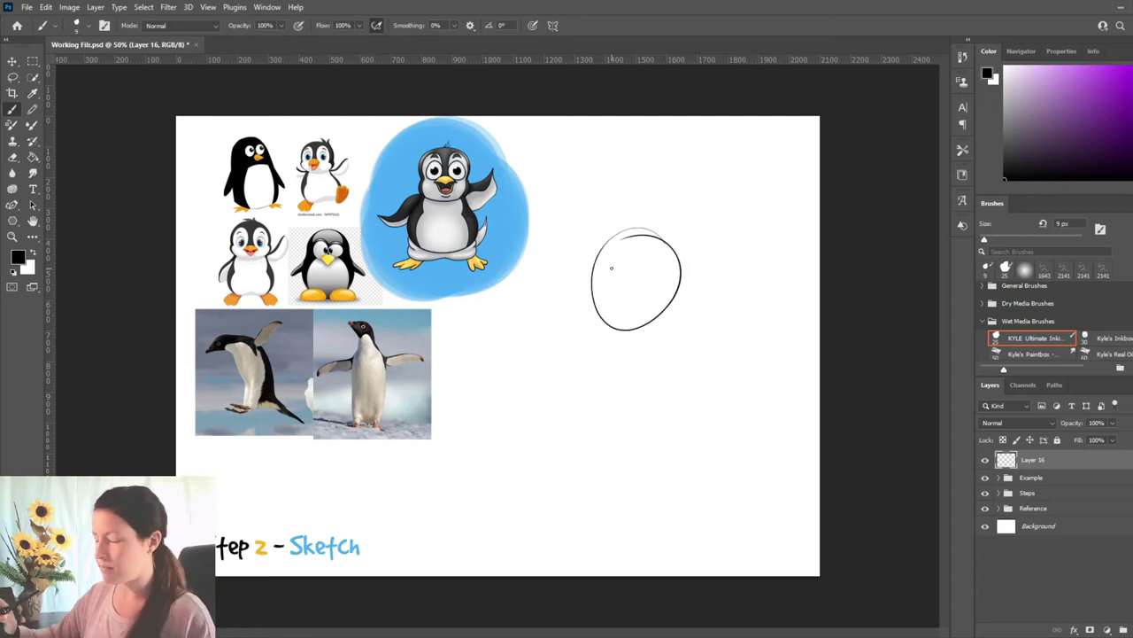
{"action": "key", "text": "ctrl+z"}
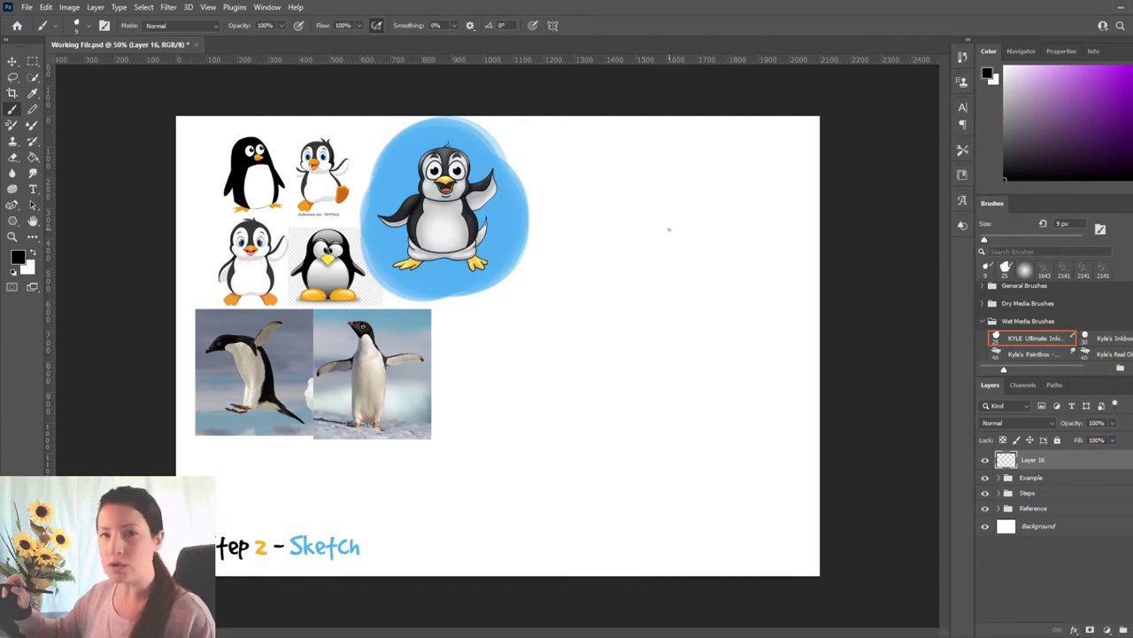
Try one long curved stroke and another freehand circle on the empty right half, undoing both.
{"action": "left_click_drag", "start_coordinate": [650, 203], "coordinate": [674, 383]}
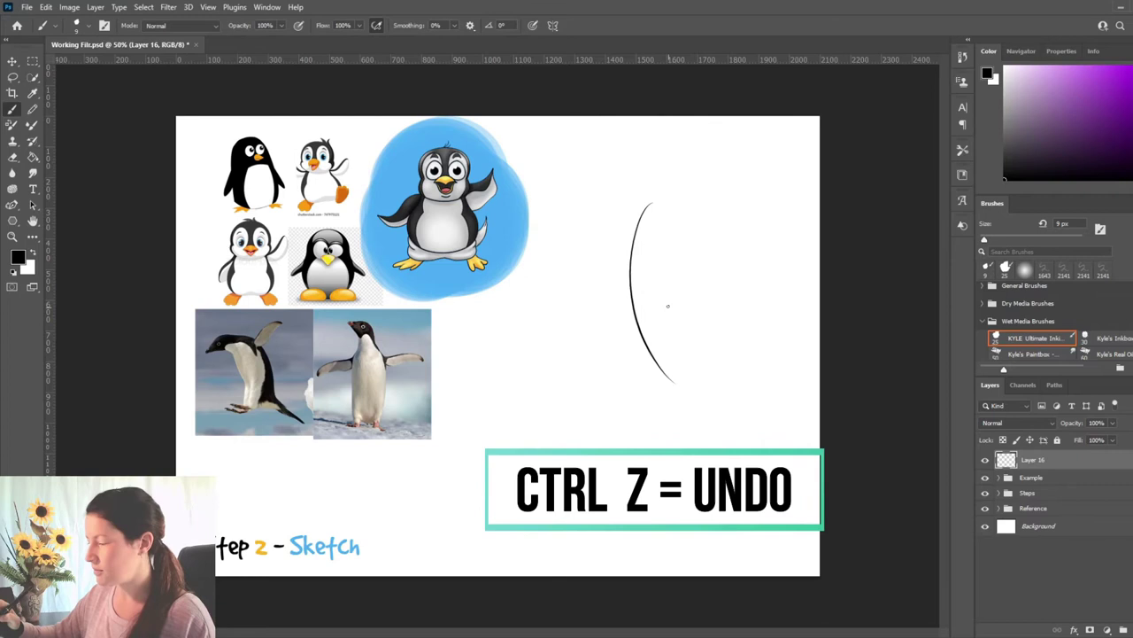
{"action": "key", "text": "ctrl+z"}
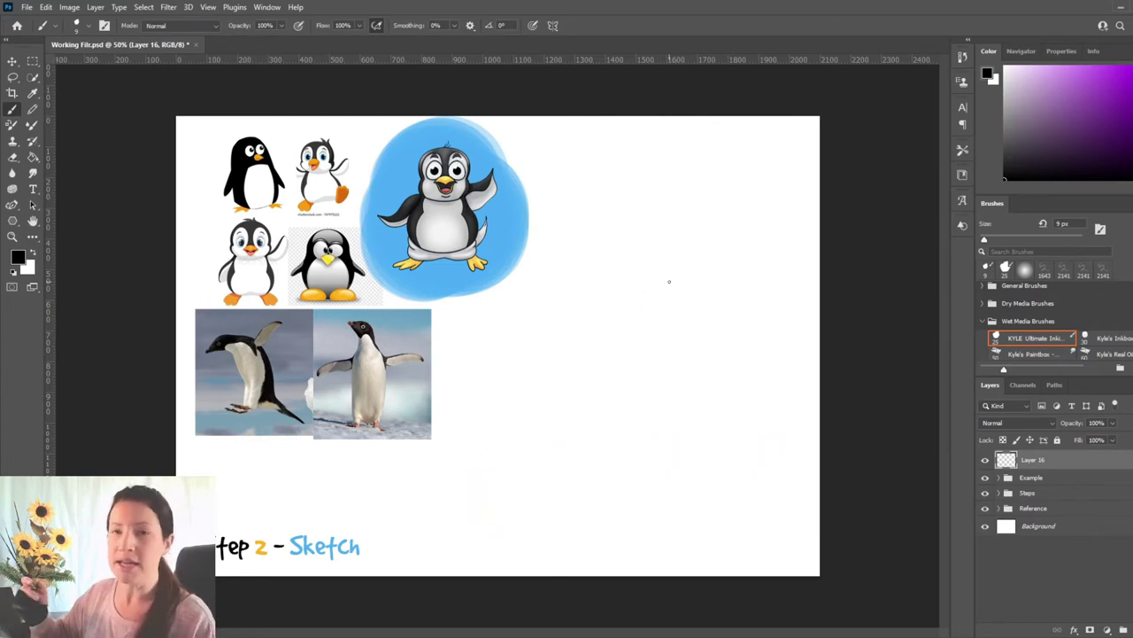
{"action": "mouse_move", "coordinate": [660, 209]}
{"action": "left_mouse_down"}
{"action": "mouse_move", "coordinate": [671, 206]}
{"action": "mouse_move", "coordinate": [646, 304]}
{"action": "mouse_move", "coordinate": [665, 221]}
{"action": "left_mouse_up"}
{"action": "key", "text": "ctrl+z"}
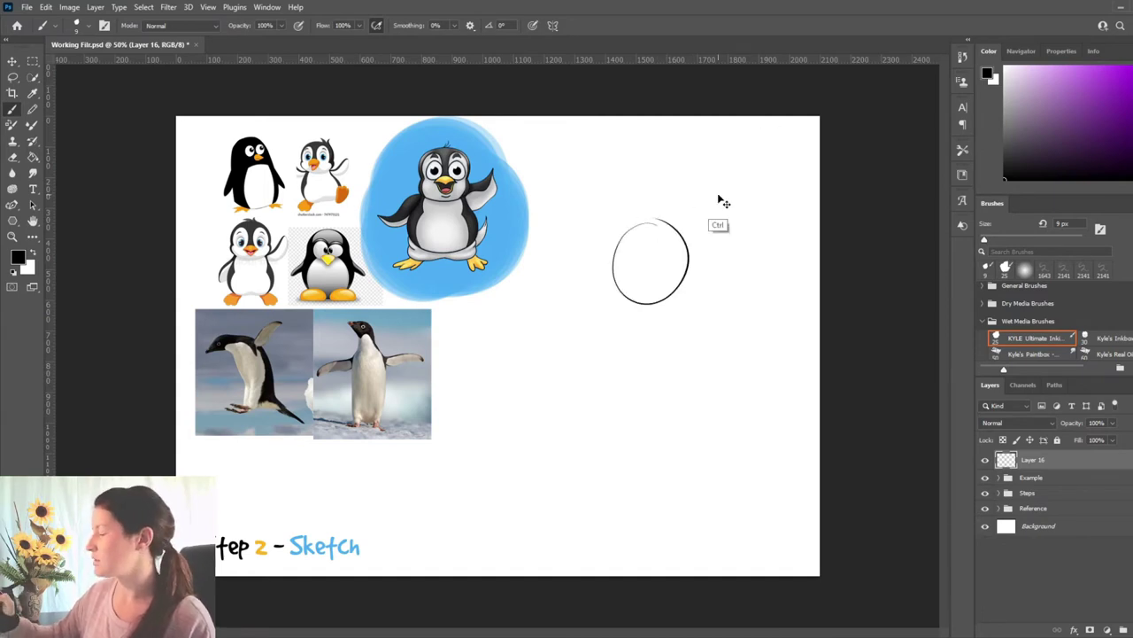
{"action": "key", "text": "ctrl+z"}
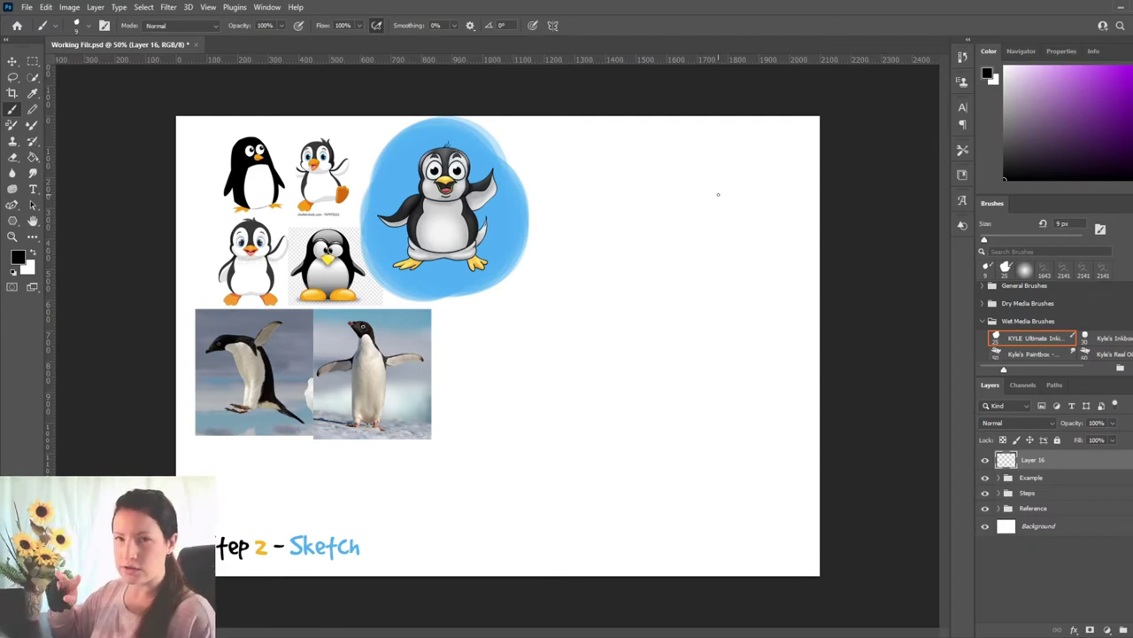
Draw the penguin's head as a freehand black circle about 320 px wide on the empty right half, redrawing it for a rounder shape.
{"action": "scroll", "coordinate": [752, 214], "scroll_direction": "up", "scroll_amount": 1}
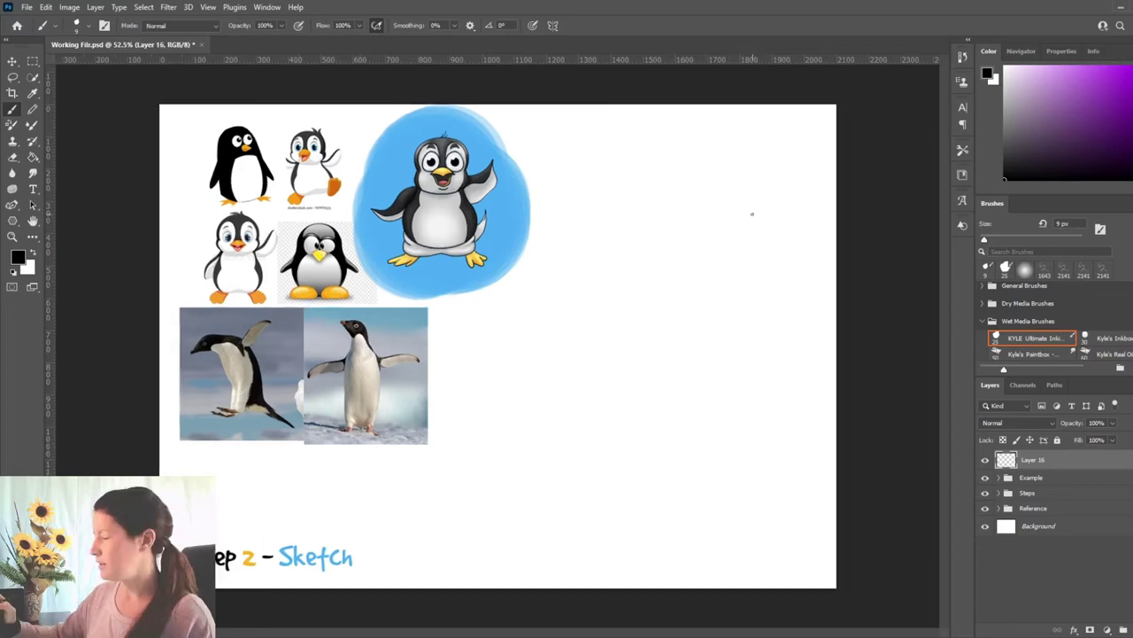
{"action": "mouse_move", "coordinate": [655, 223]}
{"action": "left_mouse_down"}
{"action": "mouse_move", "coordinate": [609, 255]}
{"action": "mouse_move", "coordinate": [697, 231]}
{"action": "mouse_move", "coordinate": [641, 303]}
{"action": "mouse_move", "coordinate": [625, 233]}
{"action": "mouse_move", "coordinate": [638, 224]}
{"action": "mouse_move", "coordinate": [697, 260]}
{"action": "mouse_move", "coordinate": [650, 293]}
{"action": "left_mouse_up"}
{"action": "key", "text": "ctrl+z"}
{"action": "key", "text": "ctrl+z"}
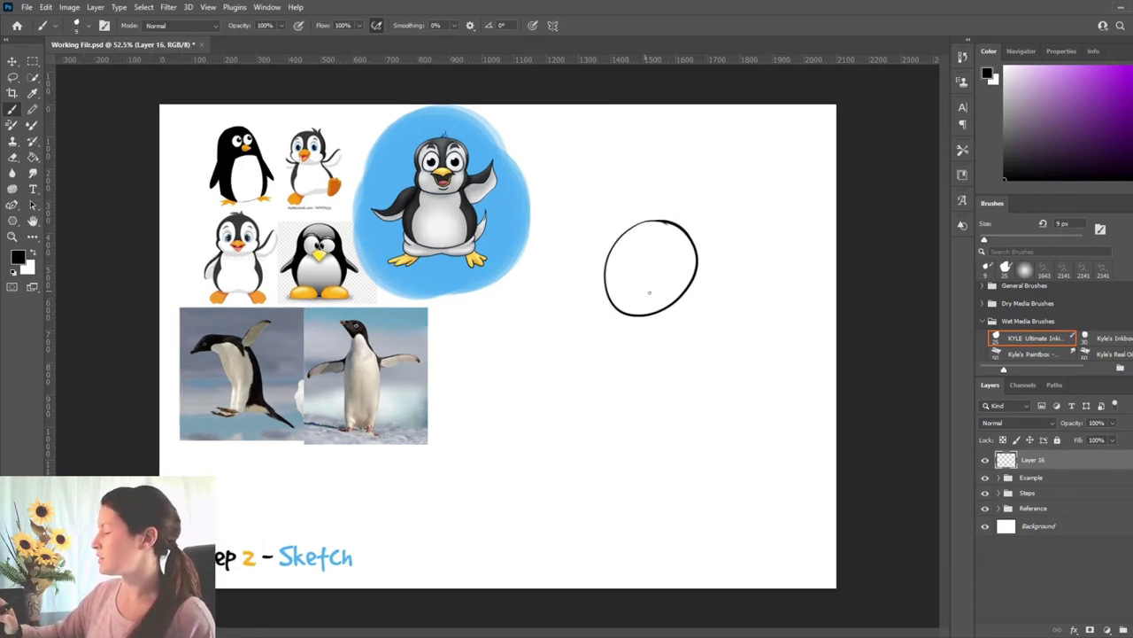
{"action": "key", "text": "ctrl+z"}
{"action": "mouse_move", "coordinate": [664, 215]}
{"action": "left_mouse_down"}
{"action": "mouse_move", "coordinate": [680, 287]}
{"action": "mouse_move", "coordinate": [722, 286]}
{"action": "left_mouse_up"}
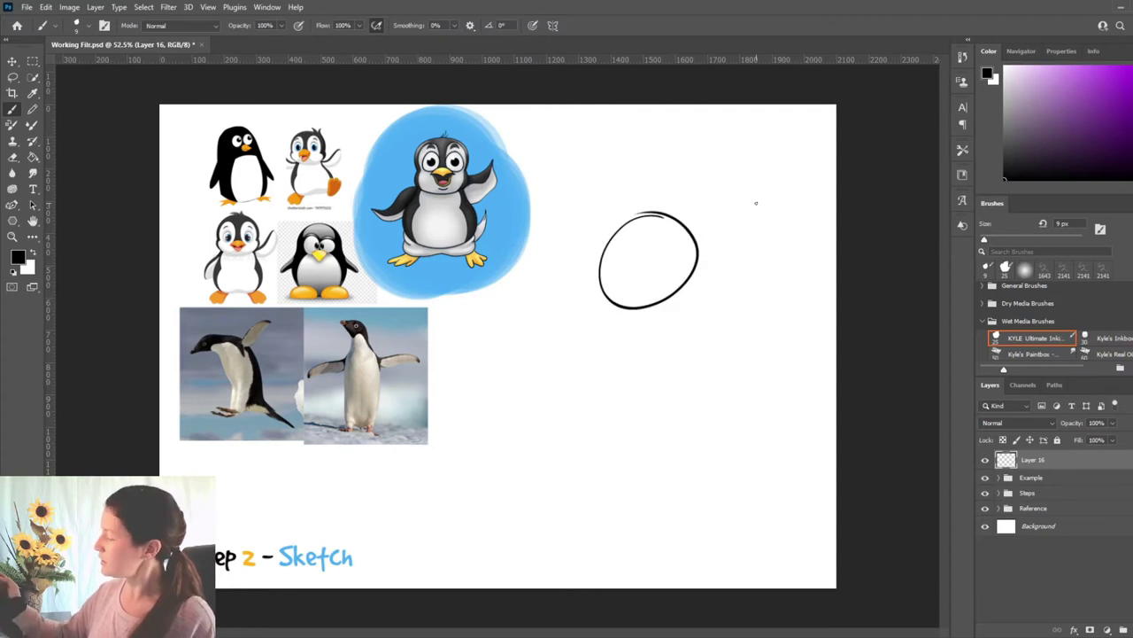
{"action": "key", "text": "ctrl+z"}
{"action": "mouse_move", "coordinate": [655, 227]}
{"action": "left_mouse_down"}
{"action": "mouse_move", "coordinate": [614, 266]}
{"action": "mouse_move", "coordinate": [652, 228]}
{"action": "left_mouse_up"}
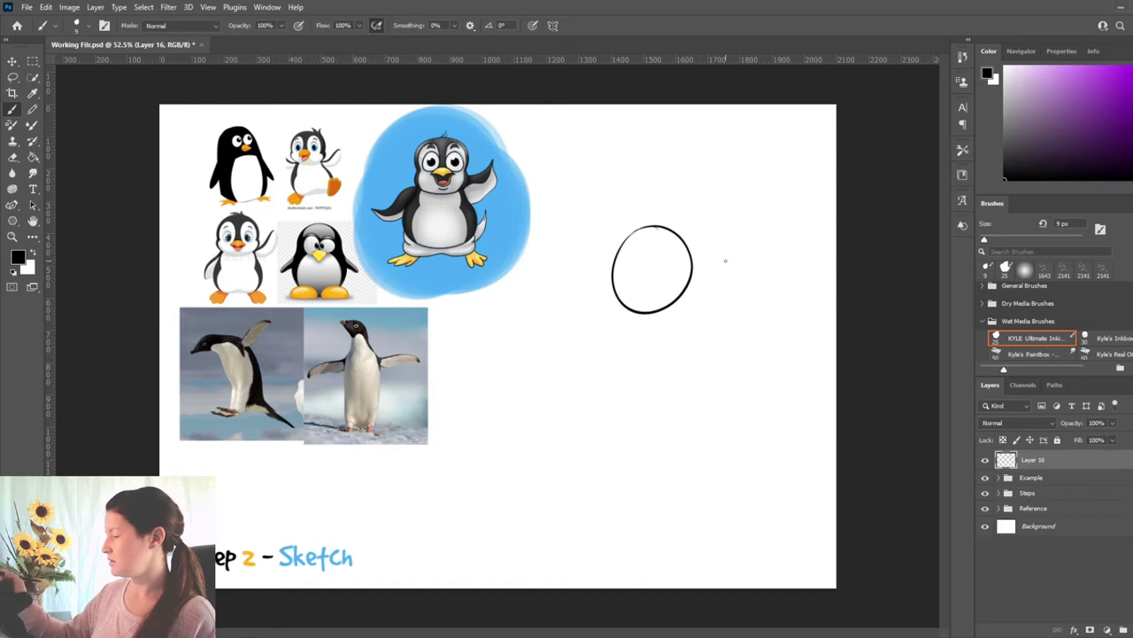
{"action": "key", "text": "ctrl+z"}
{"action": "mouse_move", "coordinate": [655, 219]}
{"action": "left_mouse_down"}
{"action": "mouse_move", "coordinate": [686, 308]}
{"action": "mouse_move", "coordinate": [691, 261]}
{"action": "mouse_move", "coordinate": [627, 228]}
{"action": "mouse_move", "coordinate": [660, 214]}
{"action": "left_mouse_up"}
{"action": "key", "text": "ctrl+z"}
{"action": "key", "text": "ctrl+z"}
{"action": "key", "text": "ctrl+z"}
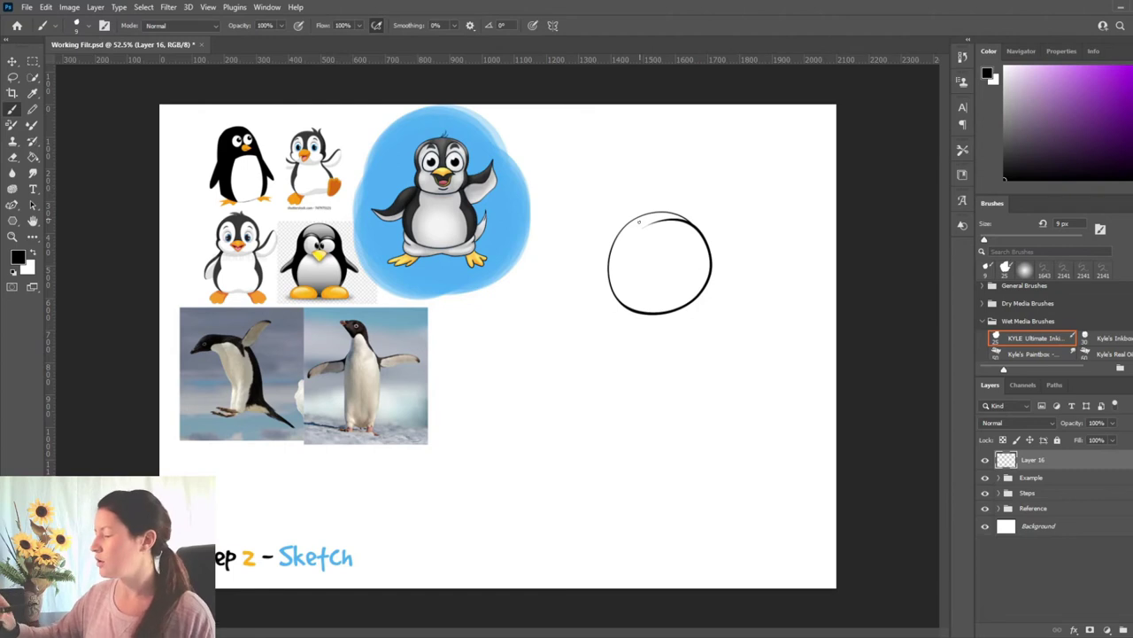
Draw a crooked sample face inside the head circle and an outline around the Example penguin's head, undoing both.
{"action": "mouse_move", "coordinate": [641, 247]}
{"action": "left_mouse_down"}
{"action": "mouse_move", "coordinate": [680, 259]}
{"action": "mouse_move", "coordinate": [653, 283]}
{"action": "mouse_move", "coordinate": [681, 281]}
{"action": "left_mouse_up"}
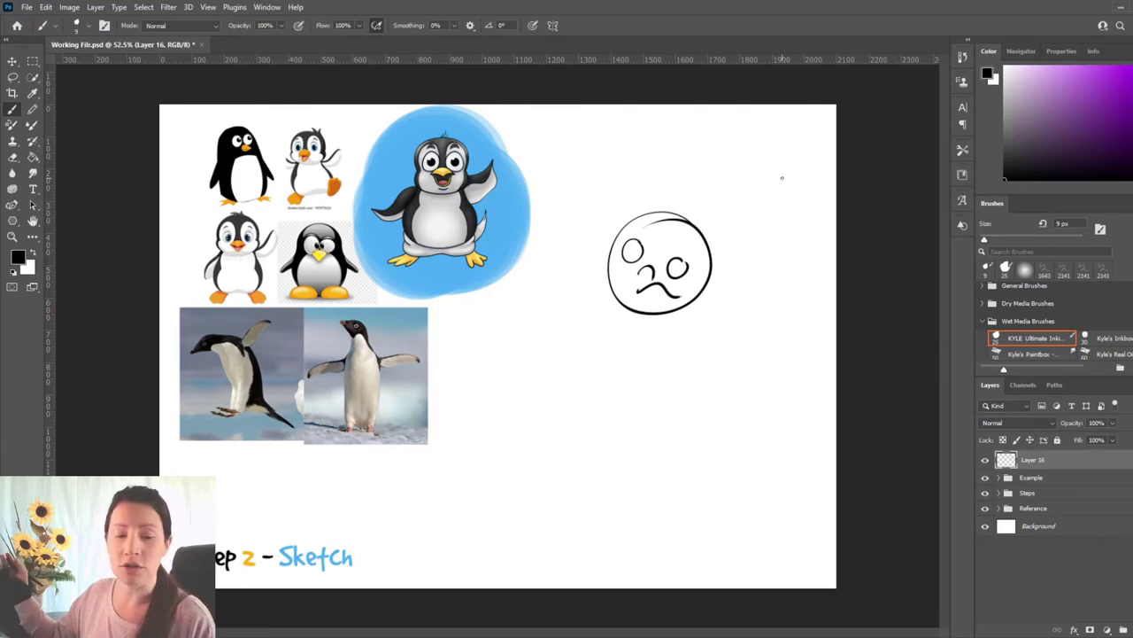
{"action": "key", "text": "ctrl+z"}
{"action": "key", "text": "ctrl+z"}
{"action": "key", "text": "ctrl+z"}
{"action": "key", "text": "ctrl+z"}
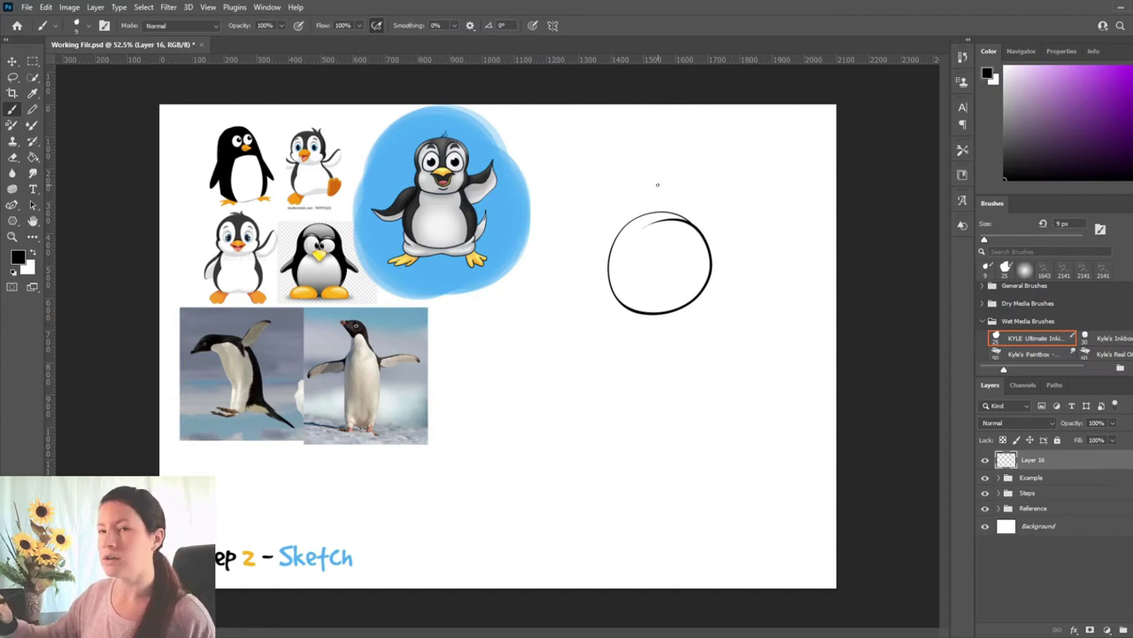
{"action": "mouse_move", "coordinate": [447, 116]}
{"action": "left_mouse_down"}
{"action": "mouse_move", "coordinate": [405, 137]}
{"action": "mouse_move", "coordinate": [422, 118]}
{"action": "left_mouse_up"}
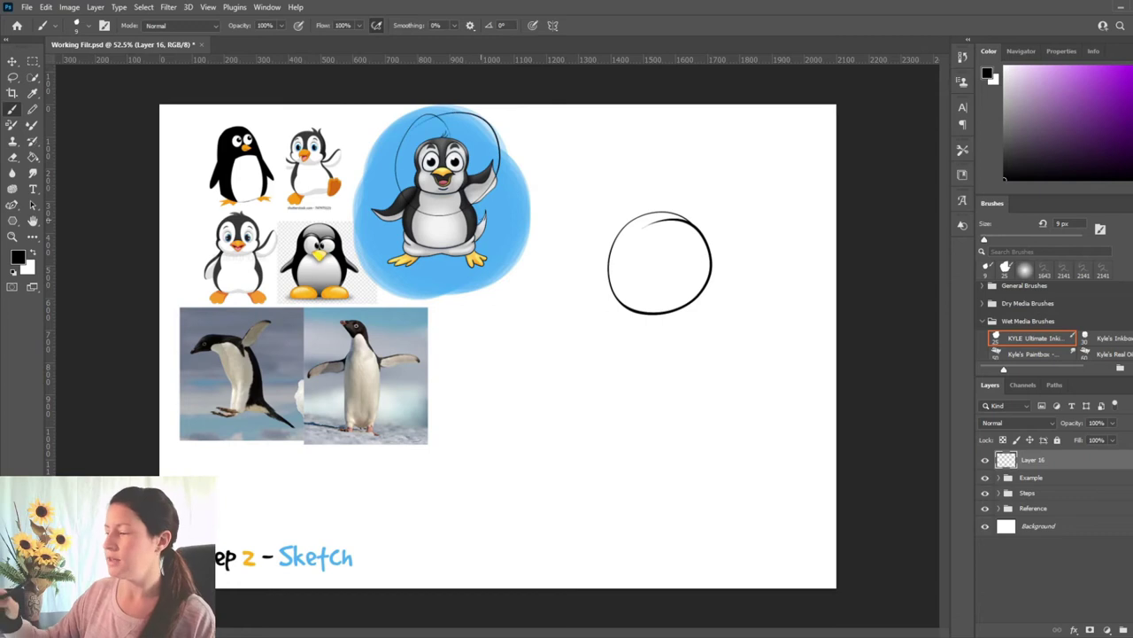
{"action": "key", "text": "ctrl+z"}
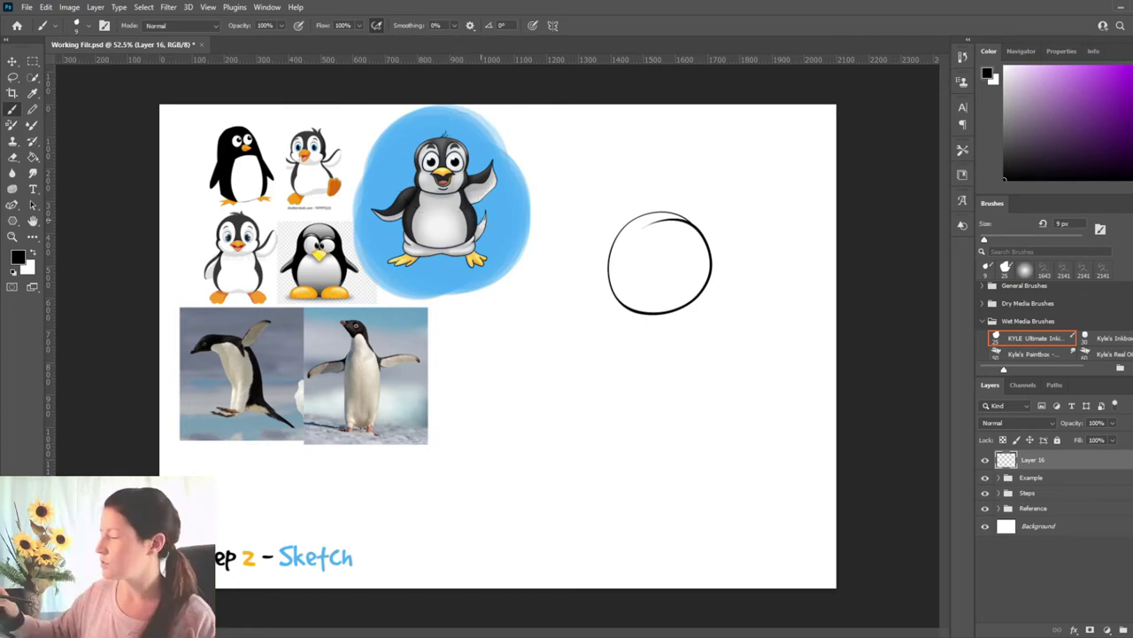
Add a vertical center guide and three curved horizontal guides across the head circle, with the lowest just below it as the chin line.
{"action": "left_click_drag", "start_coordinate": [655, 178], "coordinate": [653, 339]}
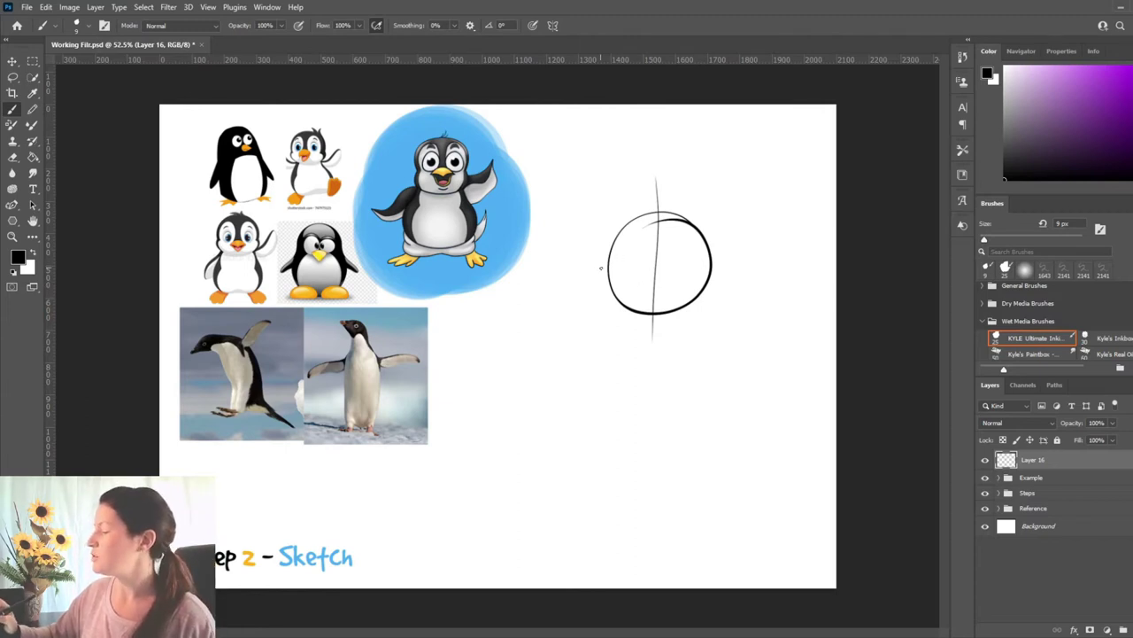
{"action": "left_click_drag", "start_coordinate": [592, 263], "coordinate": [753, 247]}
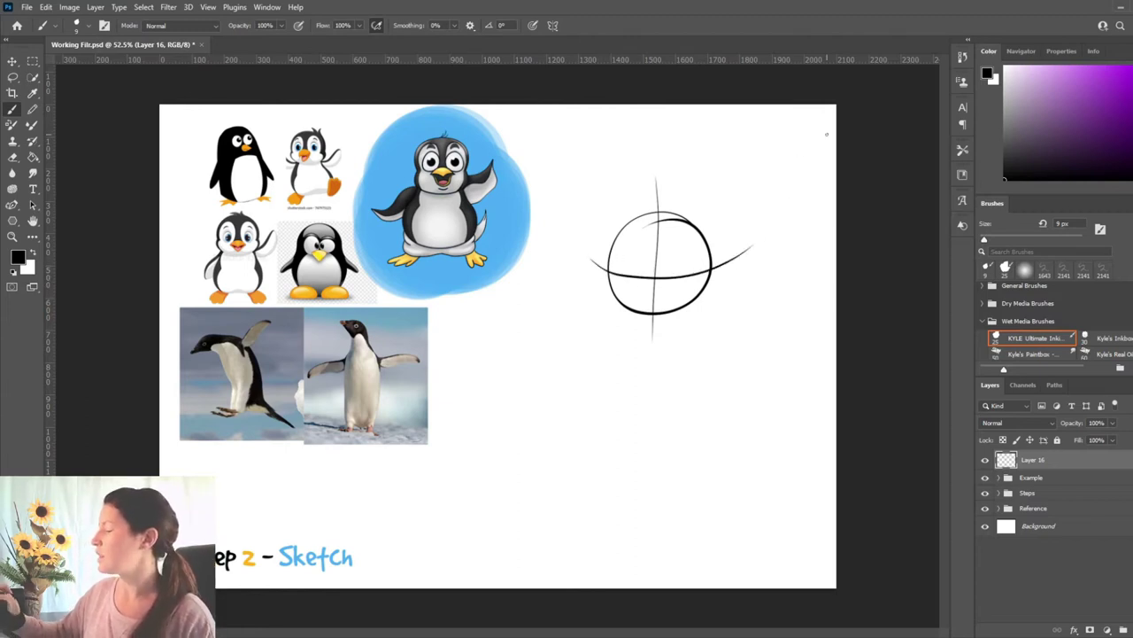
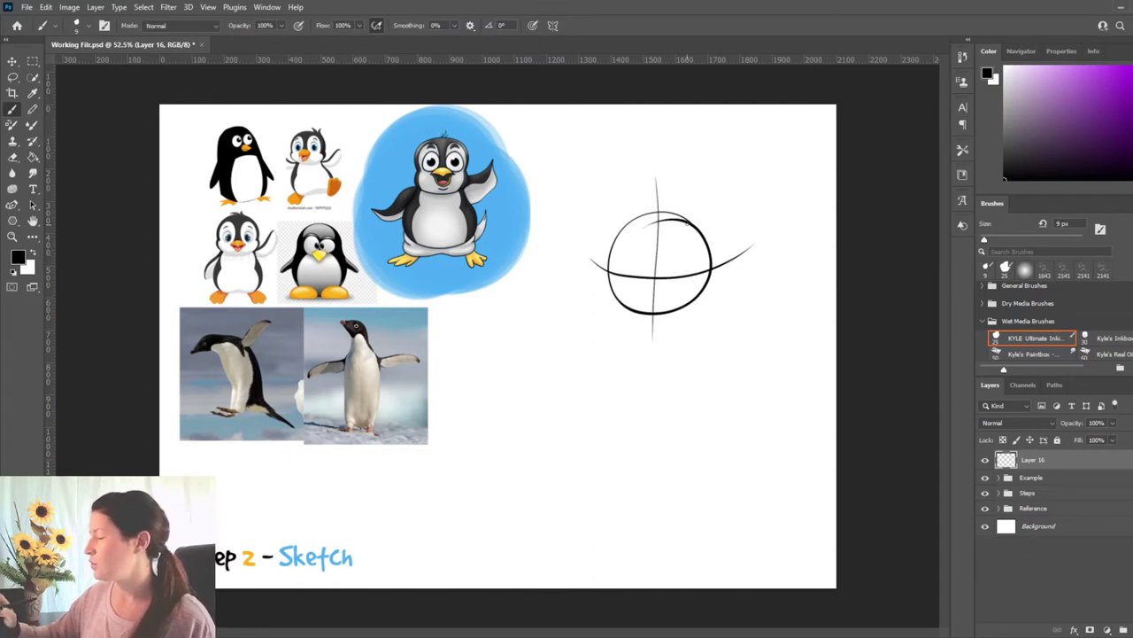
{"action": "left_click_drag", "start_coordinate": [590, 285], "coordinate": [724, 285]}
{"action": "left_click_drag", "start_coordinate": [587, 321], "coordinate": [724, 312]}
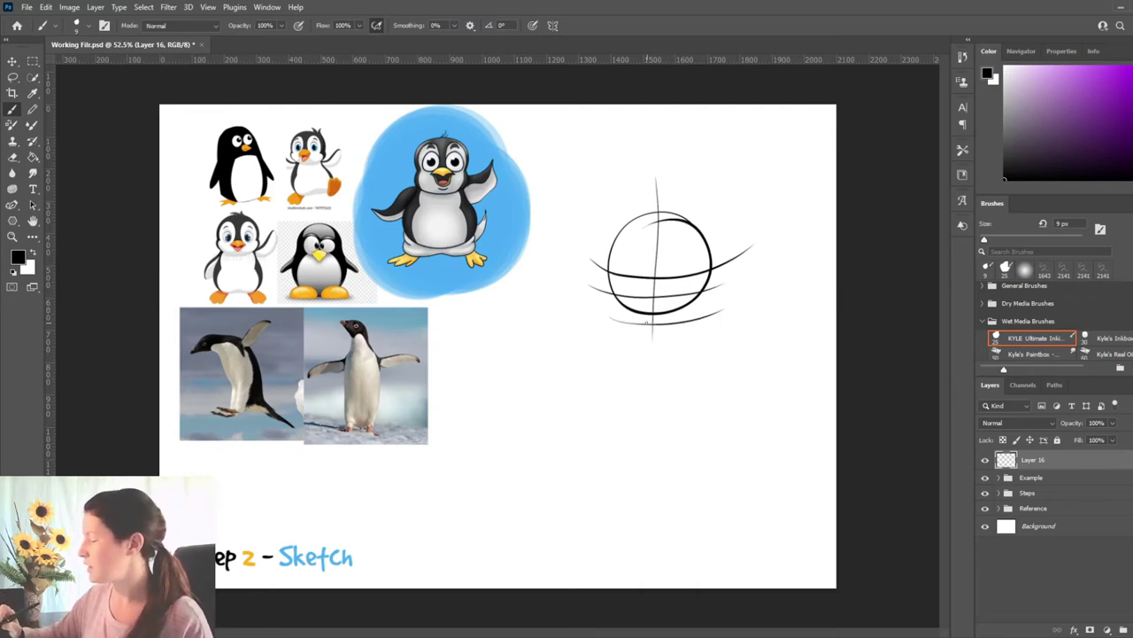
{"action": "left_click_drag", "start_coordinate": [668, 324], "coordinate": [640, 323]}
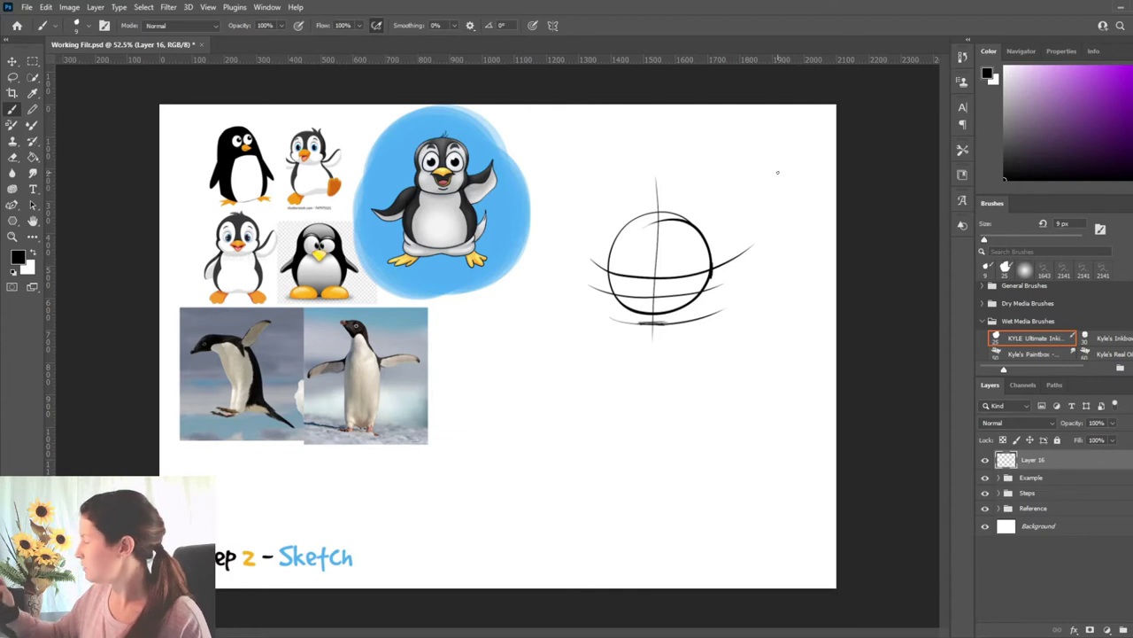
Change the brush color to red and sketch bulging cheeks from both sides of the head circle down to the chin line.
{"action": "left_click", "coordinate": [1131, 71]}
{"action": "left_click_drag", "start_coordinate": [1100, 84], "coordinate": [1125, 76]}
{"action": "left_click_drag", "start_coordinate": [710, 262], "coordinate": [711, 281]}
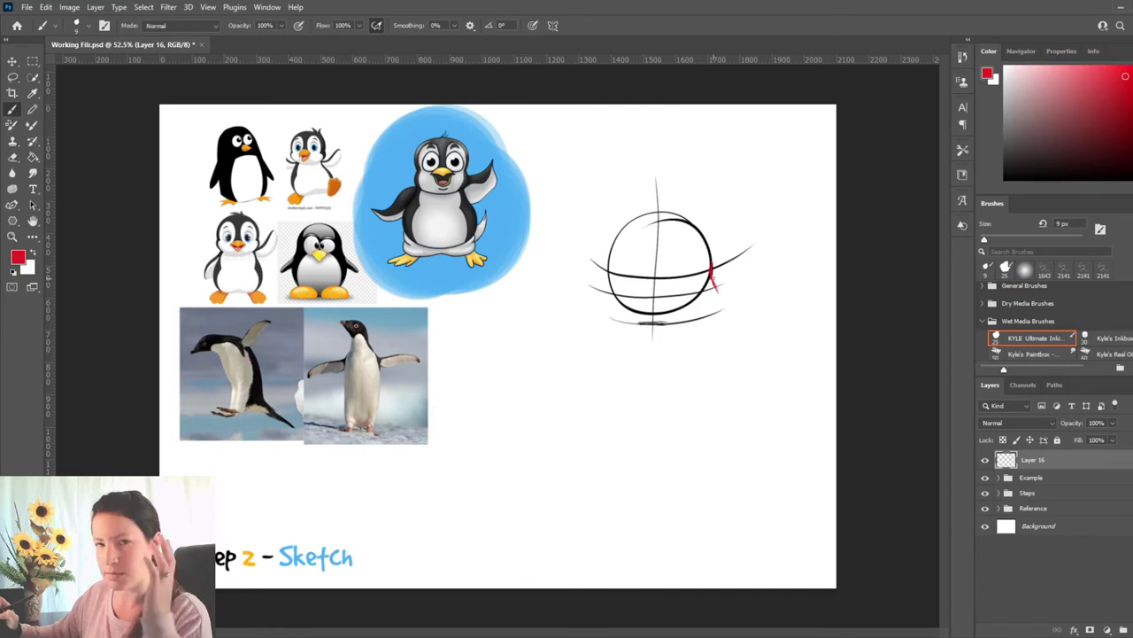
{"action": "mouse_move", "coordinate": [714, 282]}
{"action": "left_mouse_down"}
{"action": "mouse_move", "coordinate": [715, 305]}
{"action": "mouse_move", "coordinate": [661, 323]}
{"action": "mouse_move", "coordinate": [714, 304]}
{"action": "left_mouse_up"}
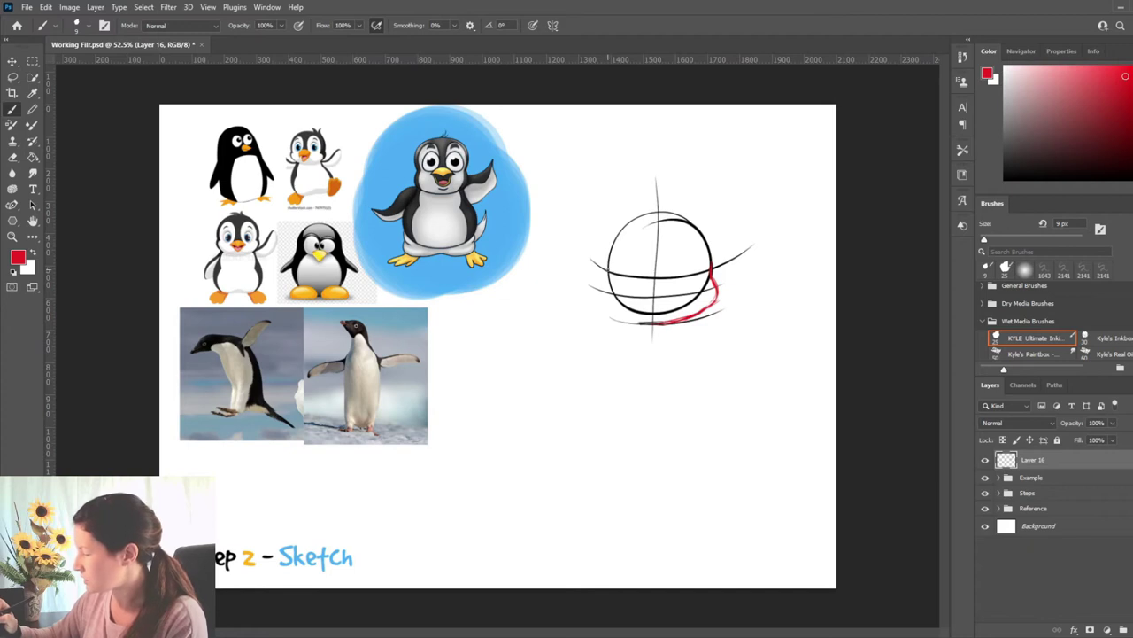
{"action": "left_click_drag", "start_coordinate": [607, 262], "coordinate": [609, 279]}
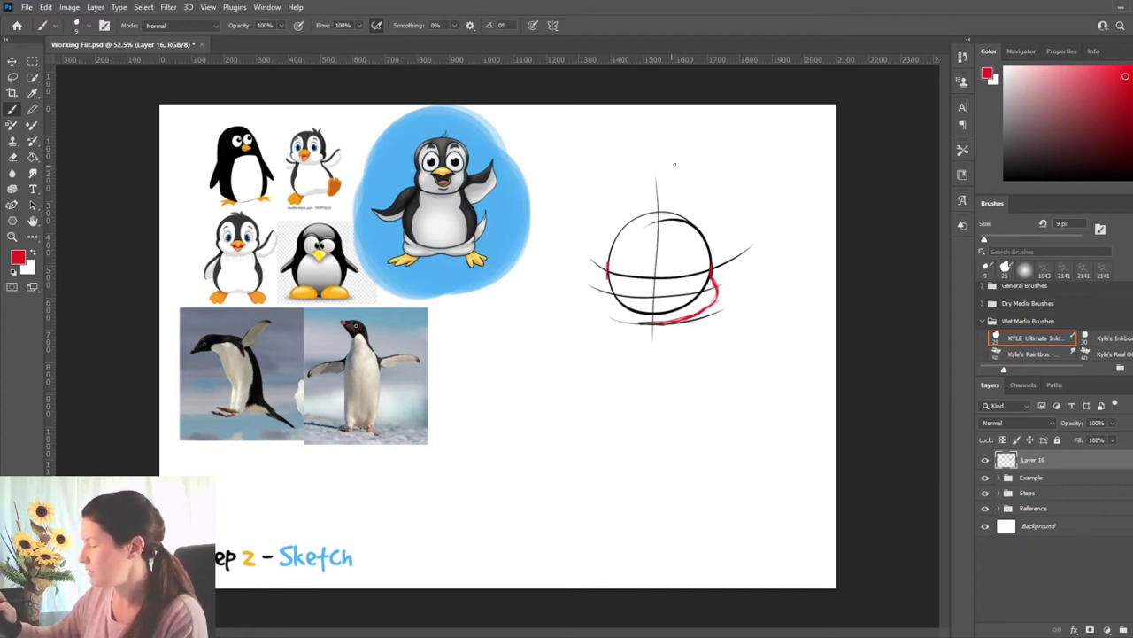
{"action": "mouse_move", "coordinate": [608, 269]}
{"action": "left_mouse_down"}
{"action": "mouse_move", "coordinate": [604, 310]}
{"action": "mouse_move", "coordinate": [629, 321]}
{"action": "mouse_move", "coordinate": [608, 314]}
{"action": "mouse_move", "coordinate": [684, 324]}
{"action": "mouse_move", "coordinate": [716, 308]}
{"action": "mouse_move", "coordinate": [720, 289]}
{"action": "mouse_move", "coordinate": [700, 315]}
{"action": "left_mouse_up"}
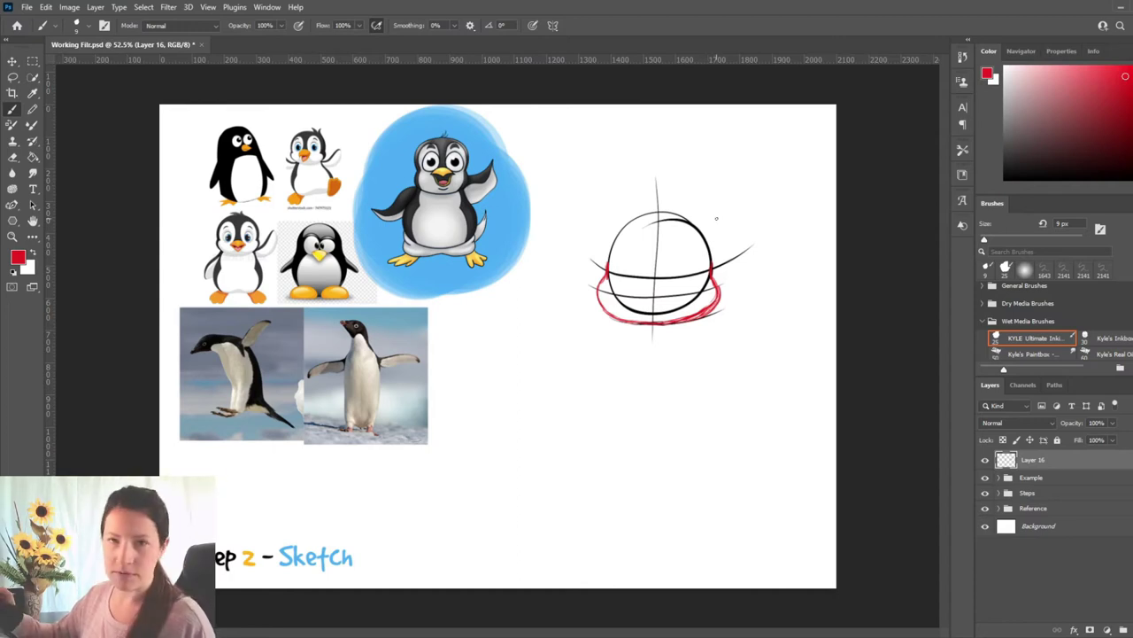
Try red strokes beside the head at the end of the upper horizontal guide and undo them.
{"action": "mouse_move", "coordinate": [712, 257]}
{"action": "left_mouse_down"}
{"action": "mouse_move", "coordinate": [714, 244]}
{"action": "mouse_move", "coordinate": [741, 251]}
{"action": "left_mouse_up"}
{"action": "key", "text": "ctrl+z"}
{"action": "key", "text": "ctrl+z"}
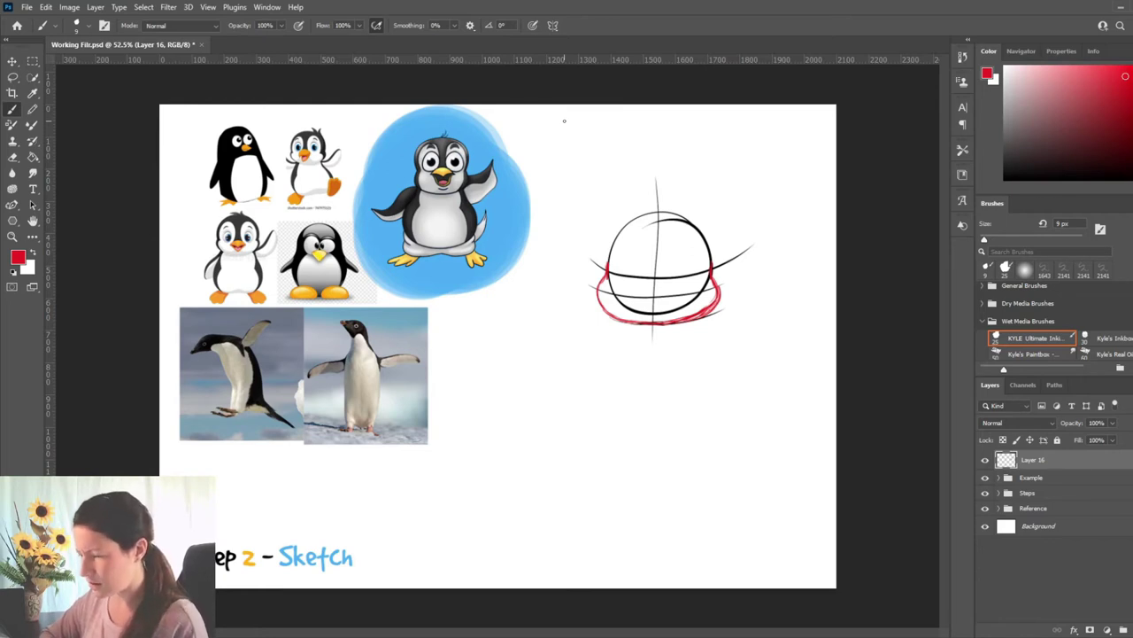
Circle the standing photo penguin's head and mark the waving cartoon penguin's face in red, undoing both marks.
{"action": "left_click_drag", "start_coordinate": [351, 318], "coordinate": [371, 321]}
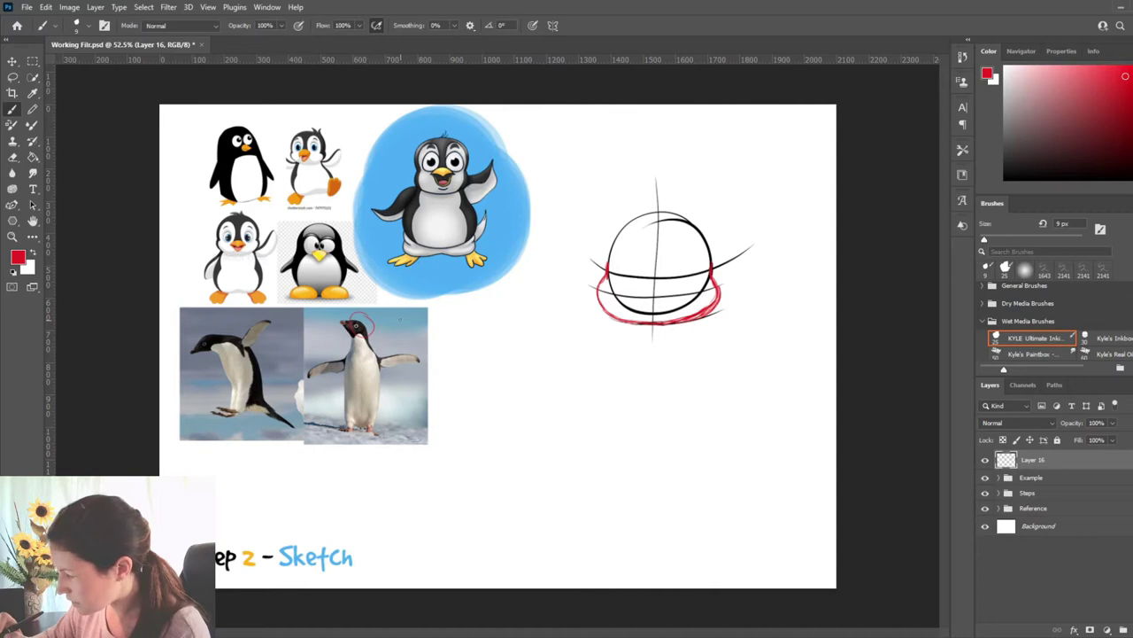
{"action": "key", "text": "ctrl+z"}
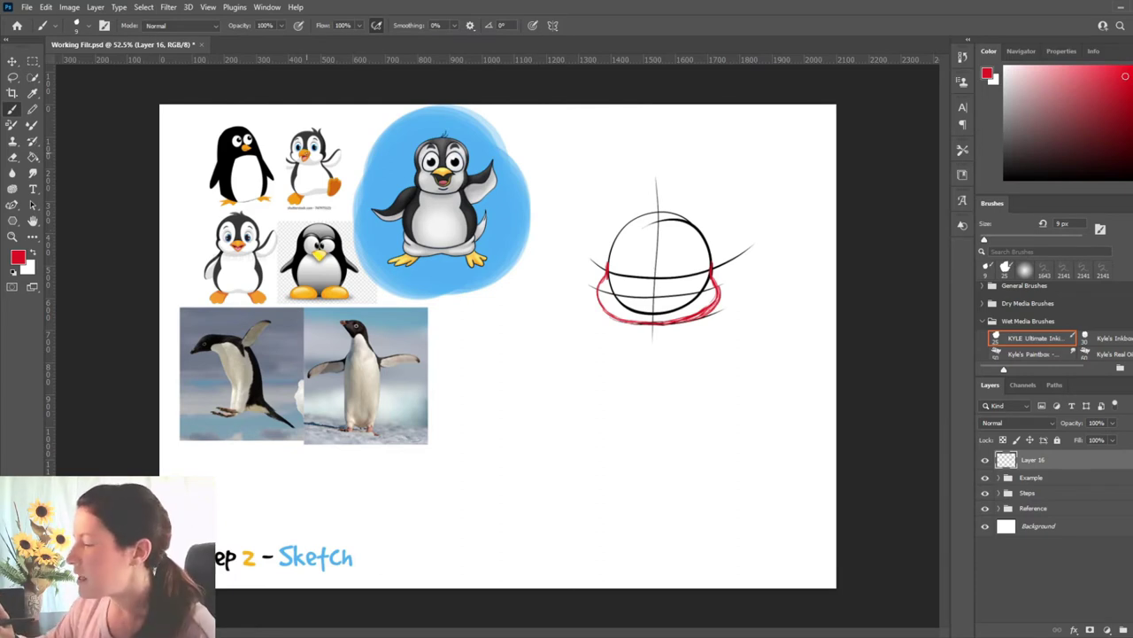
{"action": "mouse_move", "coordinate": [312, 140]}
{"action": "left_mouse_down"}
{"action": "mouse_move", "coordinate": [300, 163]}
{"action": "mouse_move", "coordinate": [320, 145]}
{"action": "left_mouse_up"}
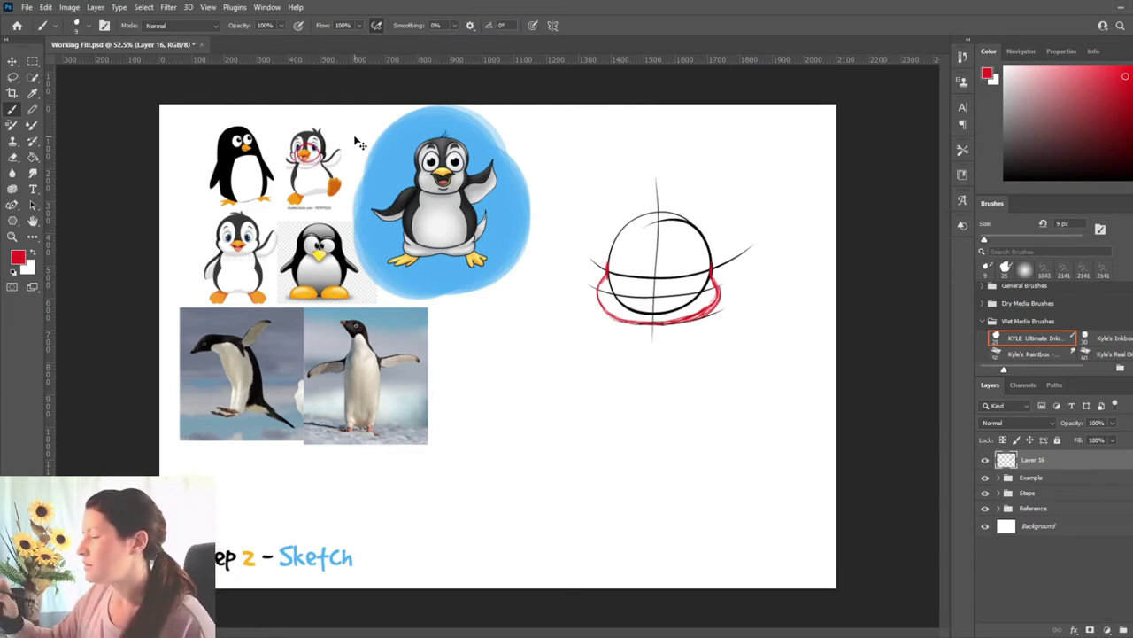
{"action": "key", "text": "ctrl+z"}
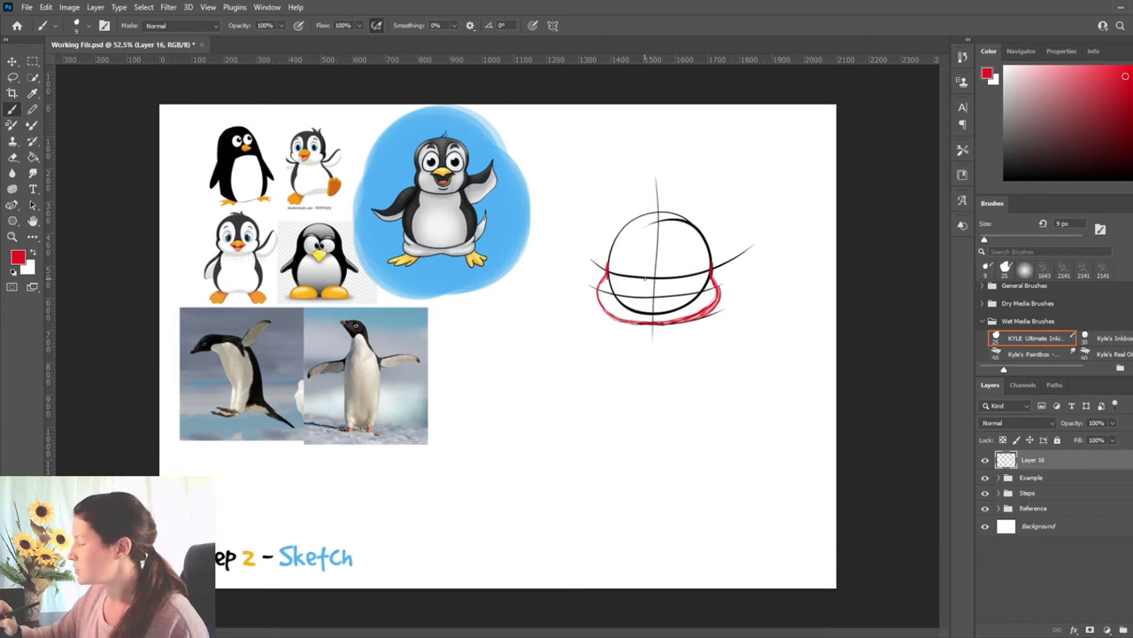
Sketch a small red beak where the center guide meets the upper horizontal guide, with a rounded top and a V-shaped lower edge.
{"action": "left_click_drag", "start_coordinate": [644, 276], "coordinate": [671, 272]}
{"action": "key", "text": "ctrl+z"}
{"action": "key", "text": "ctrl+z"}
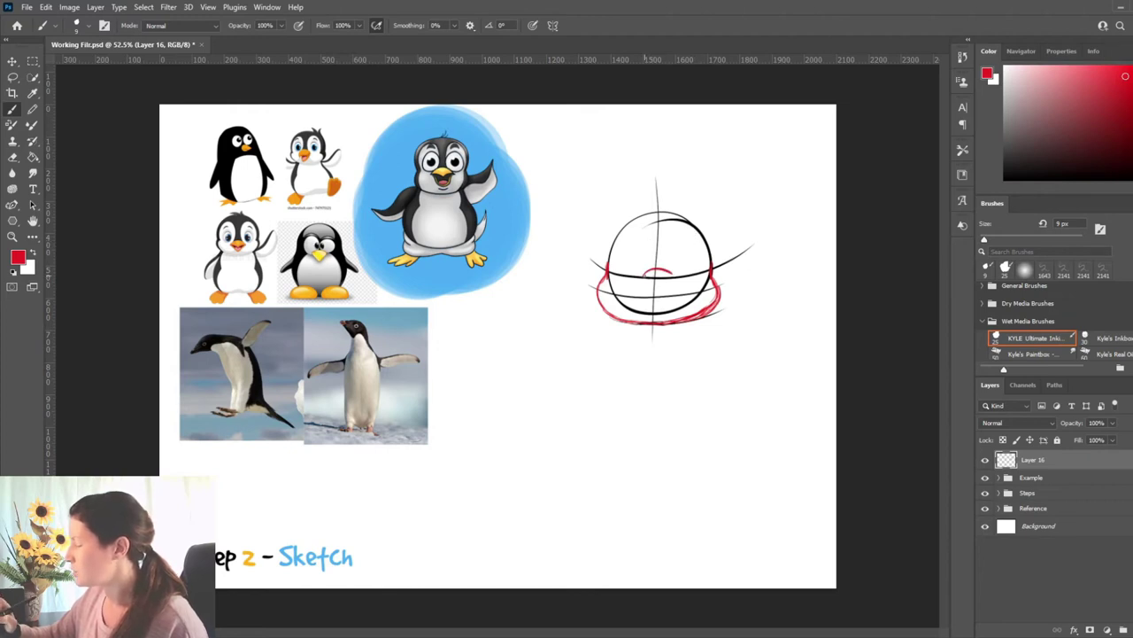
{"action": "mouse_move", "coordinate": [643, 277]}
{"action": "left_mouse_down"}
{"action": "mouse_move", "coordinate": [656, 289]}
{"action": "mouse_move", "coordinate": [643, 270]}
{"action": "left_mouse_up"}
{"action": "key", "text": "ctrl+z"}
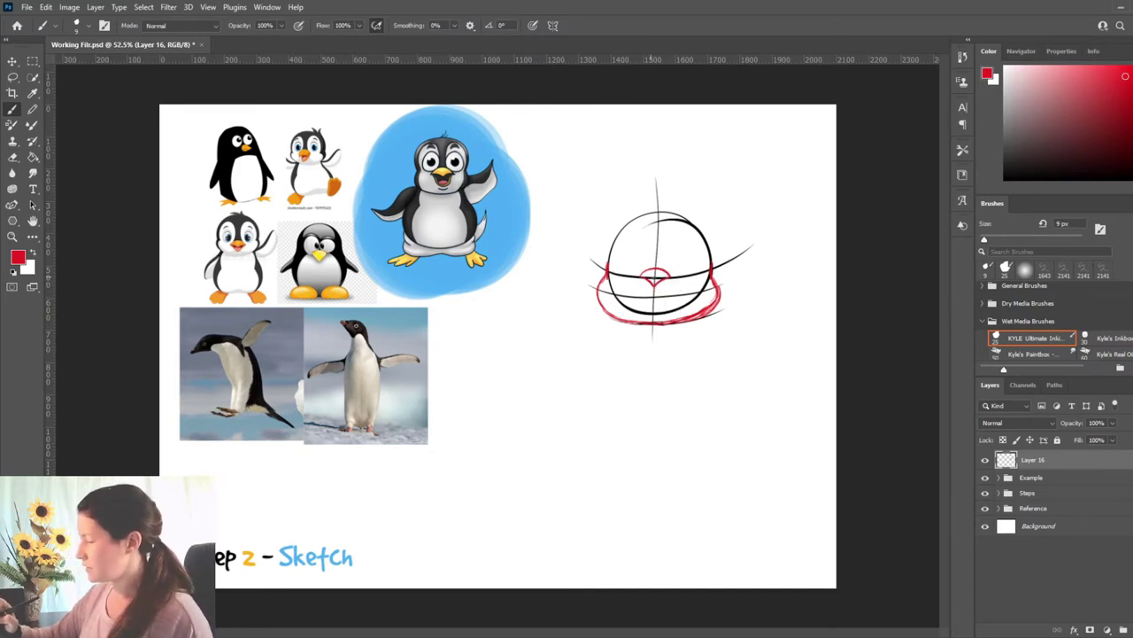
Mark the area beneath the waving cartoon penguin's eyes beside its beak in red, and undo both marks.
{"action": "left_click_drag", "start_coordinate": [430, 165], "coordinate": [438, 177]}
{"action": "left_click_drag", "start_coordinate": [448, 163], "coordinate": [461, 179]}
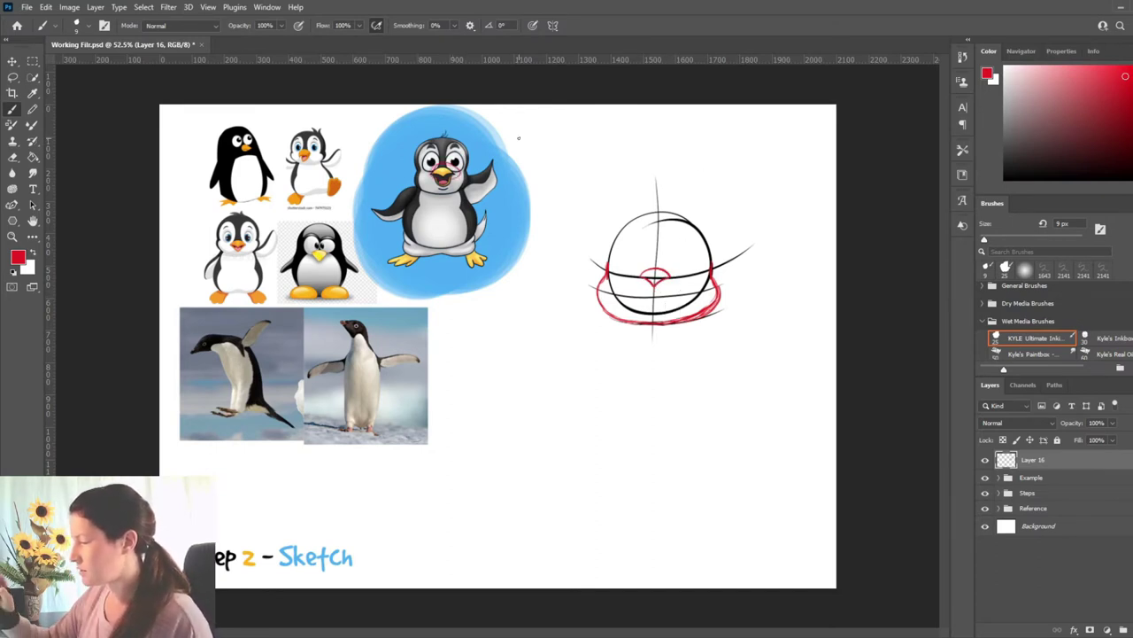
{"action": "key", "text": "ctrl+z"}
{"action": "key", "text": "ctrl+z"}
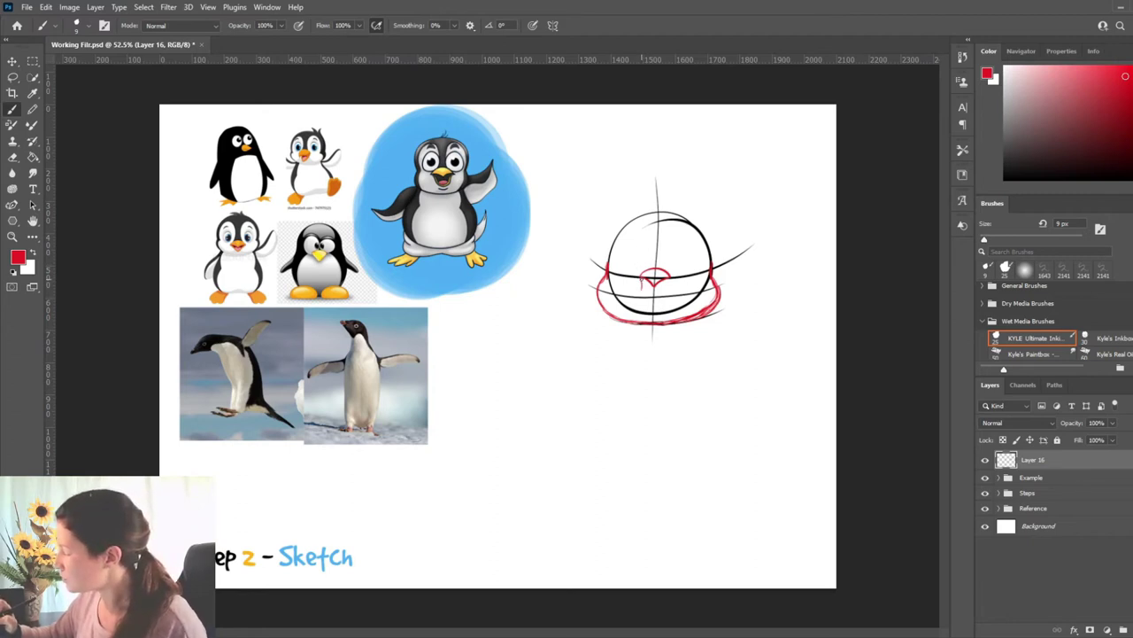
Sketch an open mouth below the beak with straight sides, a rounded lower edge and a curved tongue line inside.
{"action": "mouse_move", "coordinate": [643, 284]}
{"action": "left_mouse_down"}
{"action": "mouse_move", "coordinate": [642, 299]}
{"action": "mouse_move", "coordinate": [661, 301]}
{"action": "left_mouse_up"}
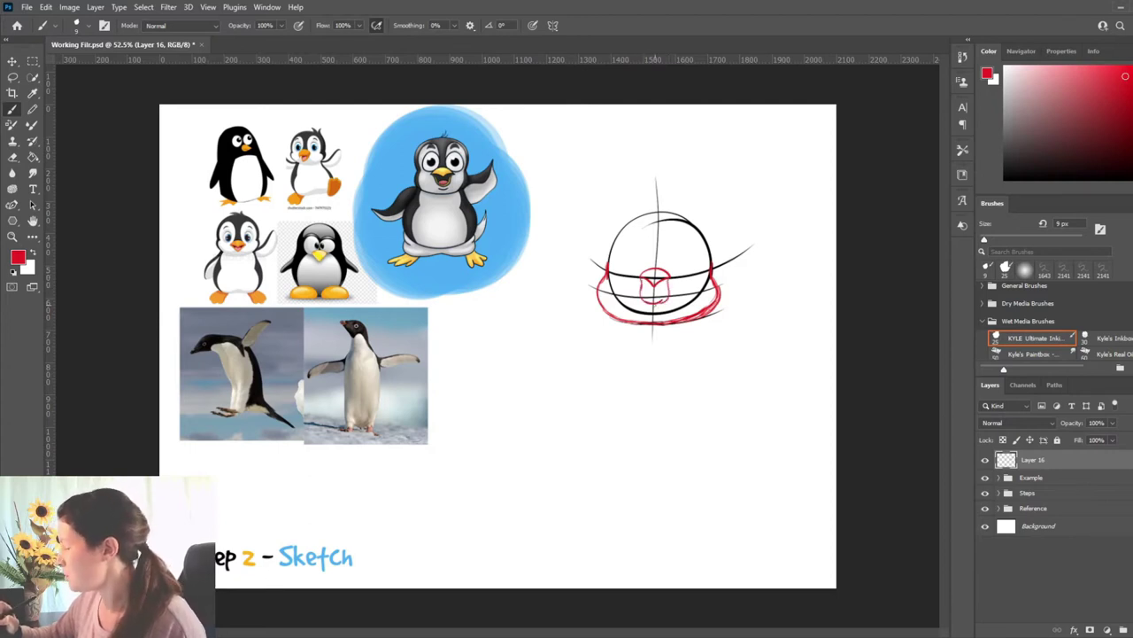
{"action": "key", "text": "ctrl+z"}
{"action": "key", "text": "ctrl+z"}
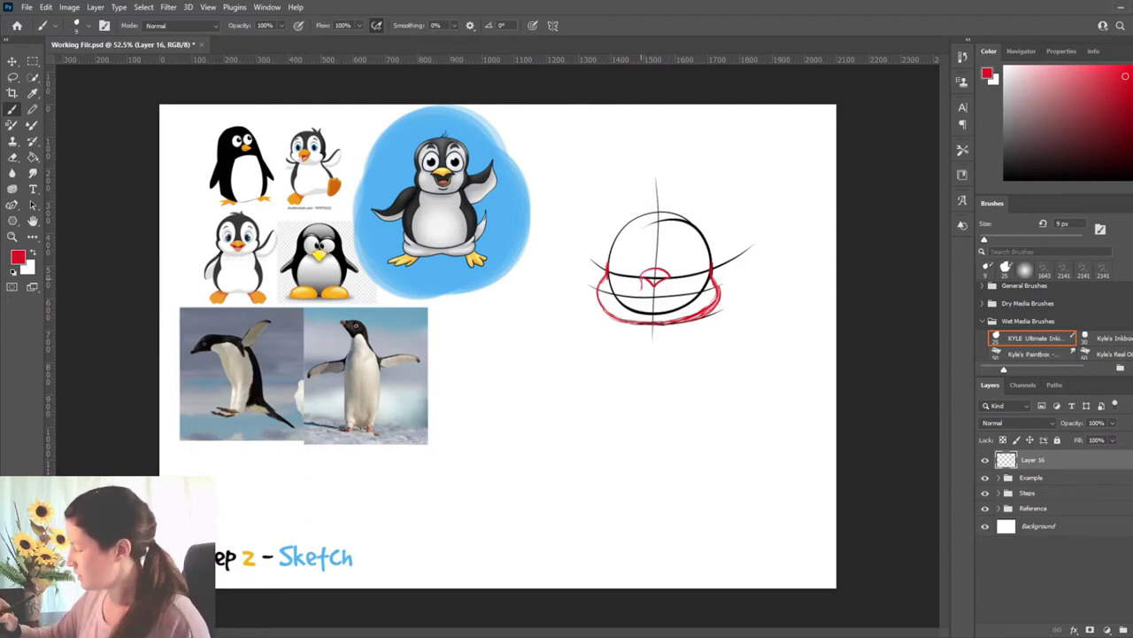
{"action": "left_click_drag", "start_coordinate": [642, 291], "coordinate": [659, 300]}
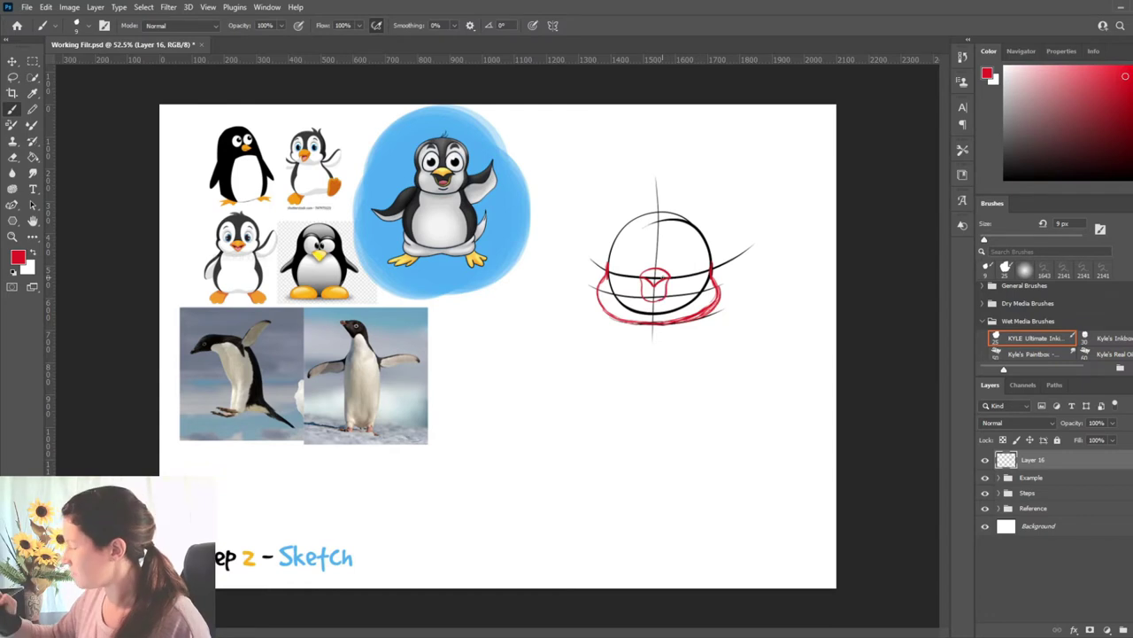
{"action": "left_click_drag", "start_coordinate": [667, 282], "coordinate": [653, 303]}
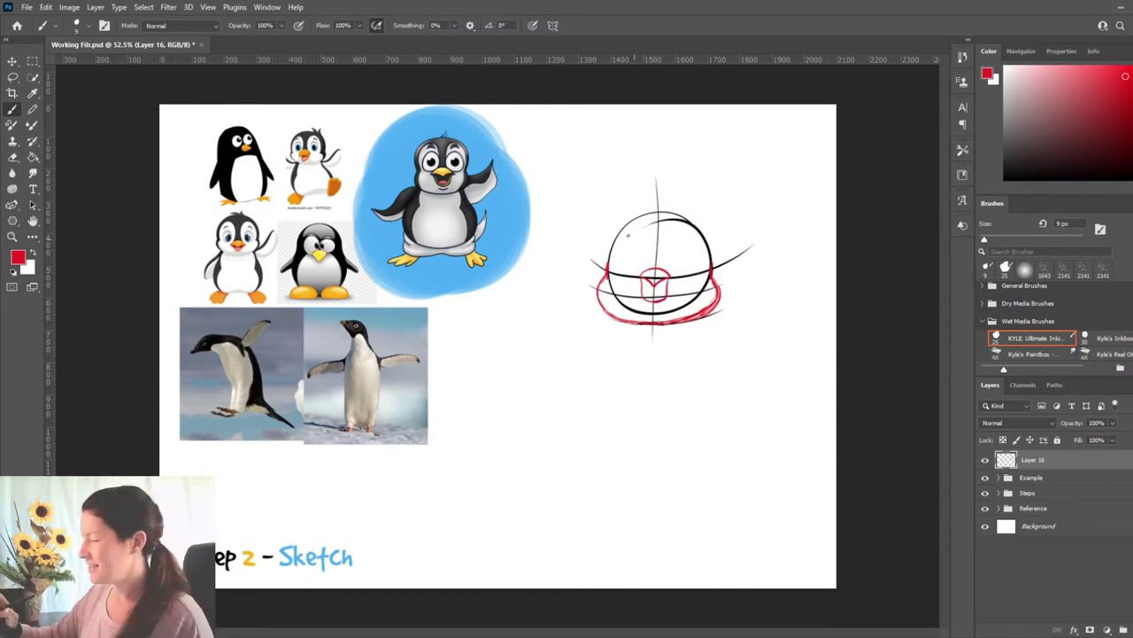
{"action": "mouse_move", "coordinate": [643, 278]}
{"action": "left_mouse_down"}
{"action": "mouse_move", "coordinate": [646, 299]}
{"action": "mouse_move", "coordinate": [668, 297]}
{"action": "mouse_move", "coordinate": [655, 302]}
{"action": "left_mouse_up"}
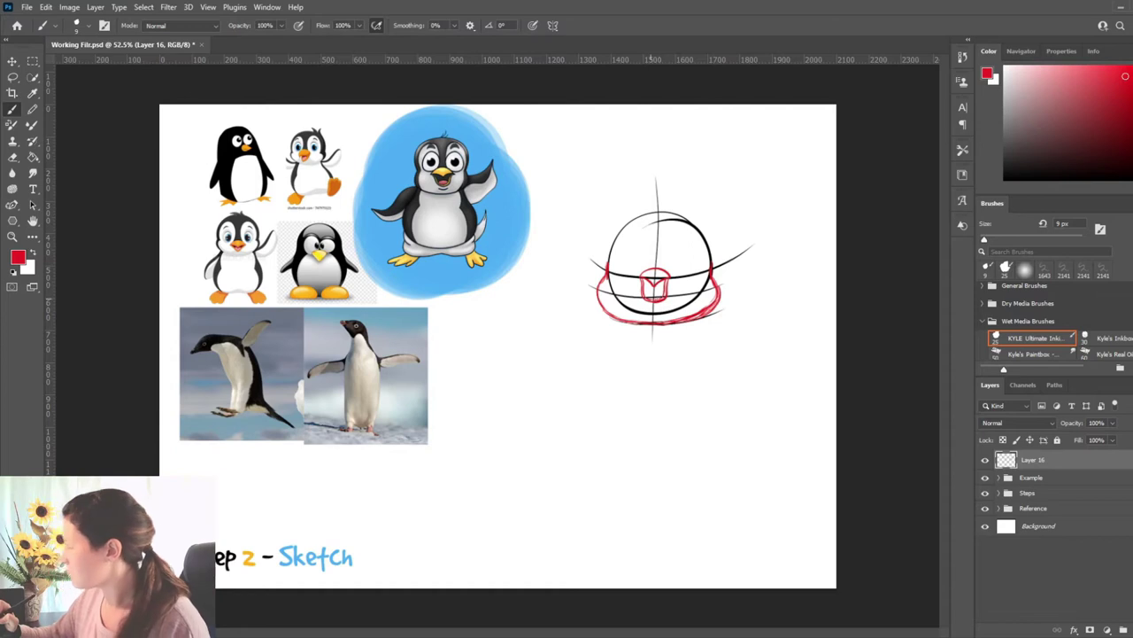
{"action": "left_click_drag", "start_coordinate": [644, 292], "coordinate": [666, 293]}
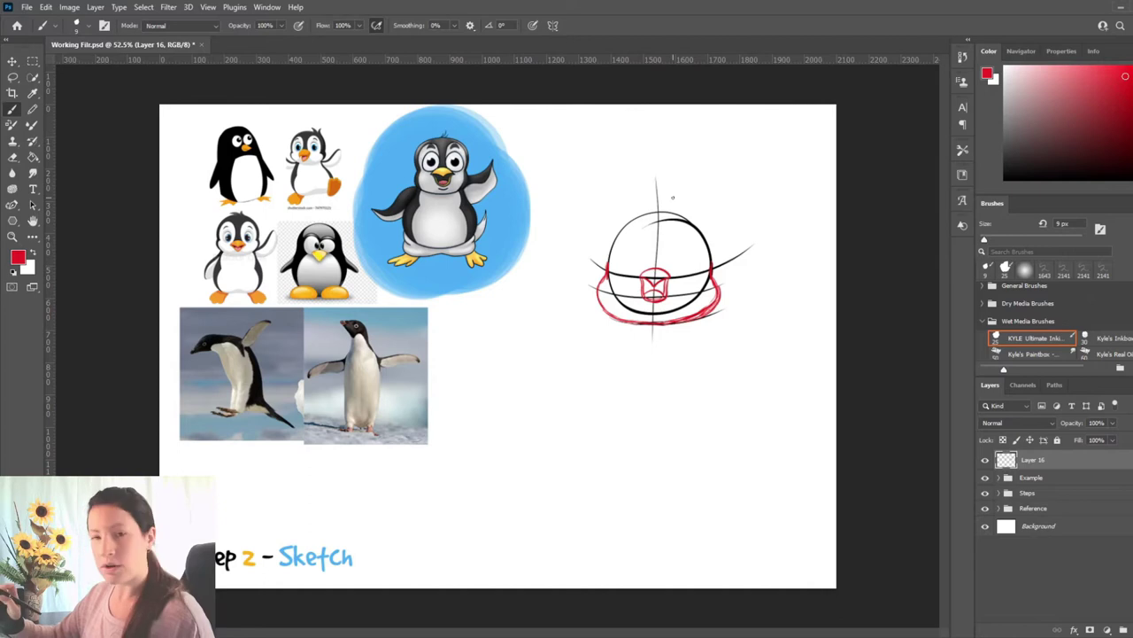
Sketch two upright oval eyes above the beak, one on each side of the center guide, with small filled pupils.
{"action": "left_click_drag", "start_coordinate": [673, 244], "coordinate": [685, 268]}
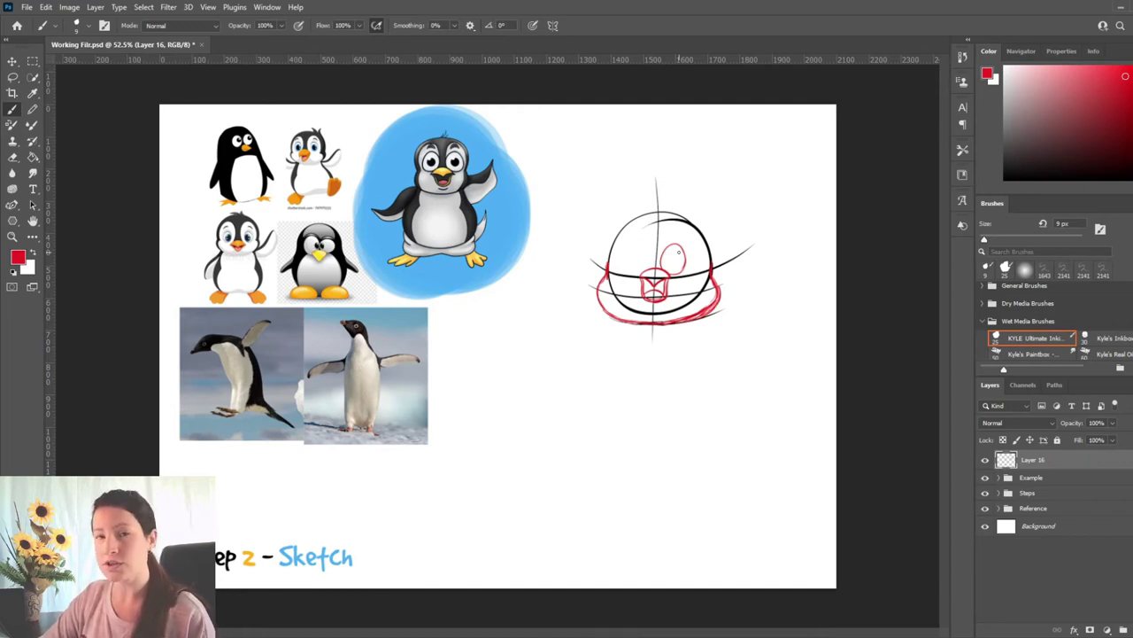
{"action": "mouse_move", "coordinate": [645, 248]}
{"action": "left_mouse_down"}
{"action": "mouse_move", "coordinate": [646, 268]}
{"action": "mouse_move", "coordinate": [634, 247]}
{"action": "mouse_move", "coordinate": [638, 271]}
{"action": "mouse_move", "coordinate": [641, 246]}
{"action": "mouse_move", "coordinate": [650, 266]}
{"action": "mouse_move", "coordinate": [631, 250]}
{"action": "mouse_move", "coordinate": [642, 245]}
{"action": "left_mouse_up"}
{"action": "key", "text": "ctrl+z"}
{"action": "key", "text": "ctrl+z"}
{"action": "key", "text": "ctrl+z"}
{"action": "key", "text": "ctrl+z"}
{"action": "key", "text": "ctrl+z"}
{"action": "key", "text": "ctrl+z"}
{"action": "key", "text": "ctrl+z"}
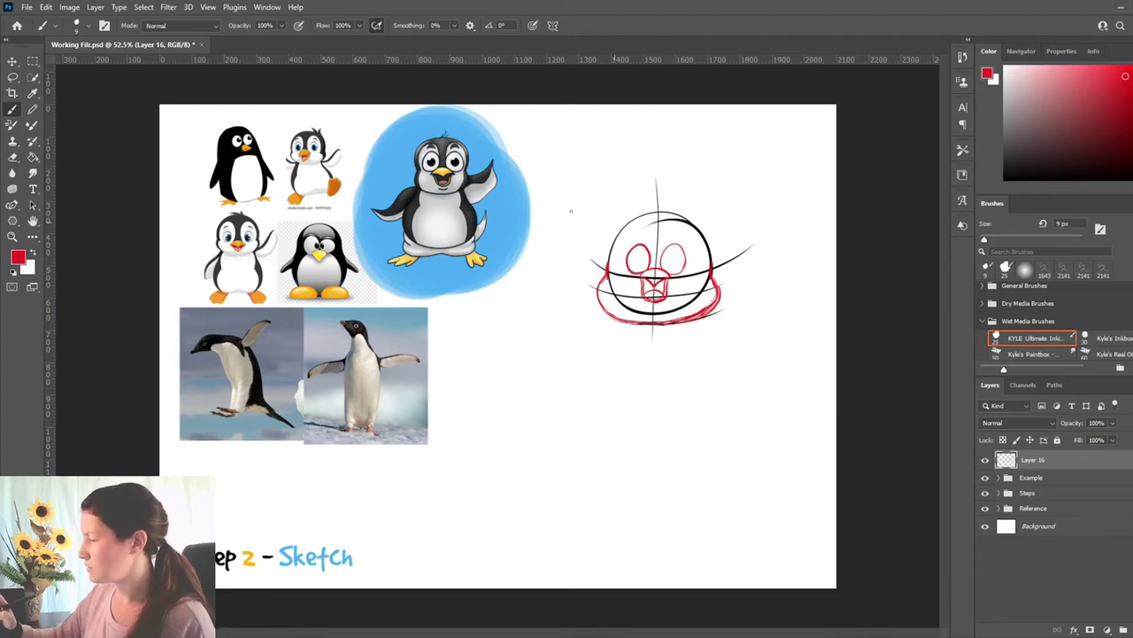
{"action": "key", "text": "ctrl+z"}
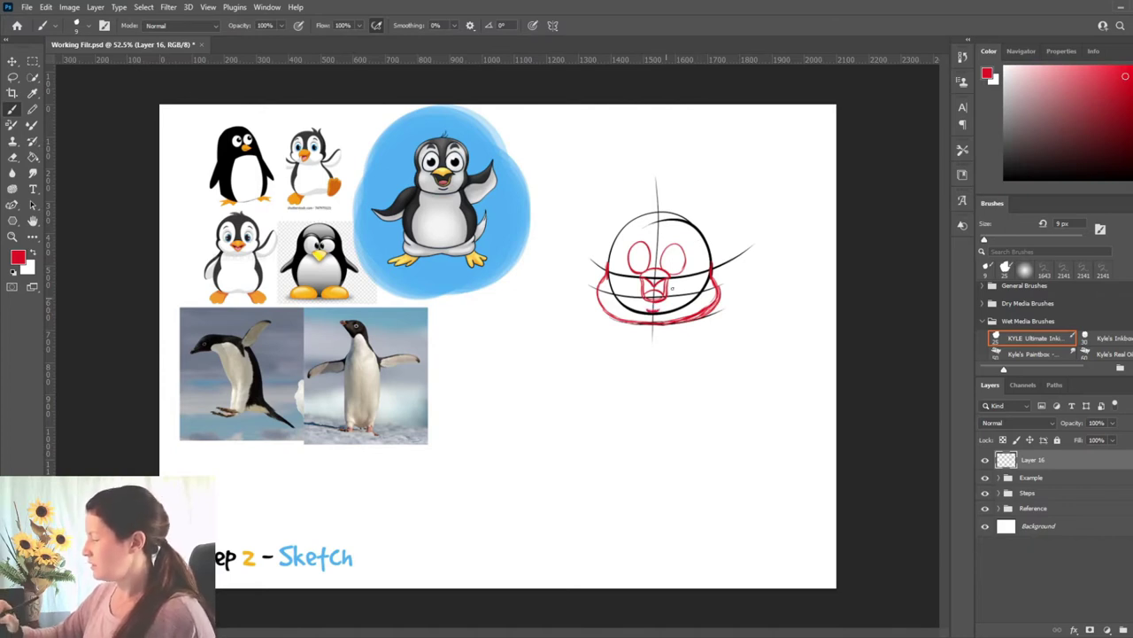
{"action": "left_click_drag", "start_coordinate": [669, 252], "coordinate": [639, 257]}
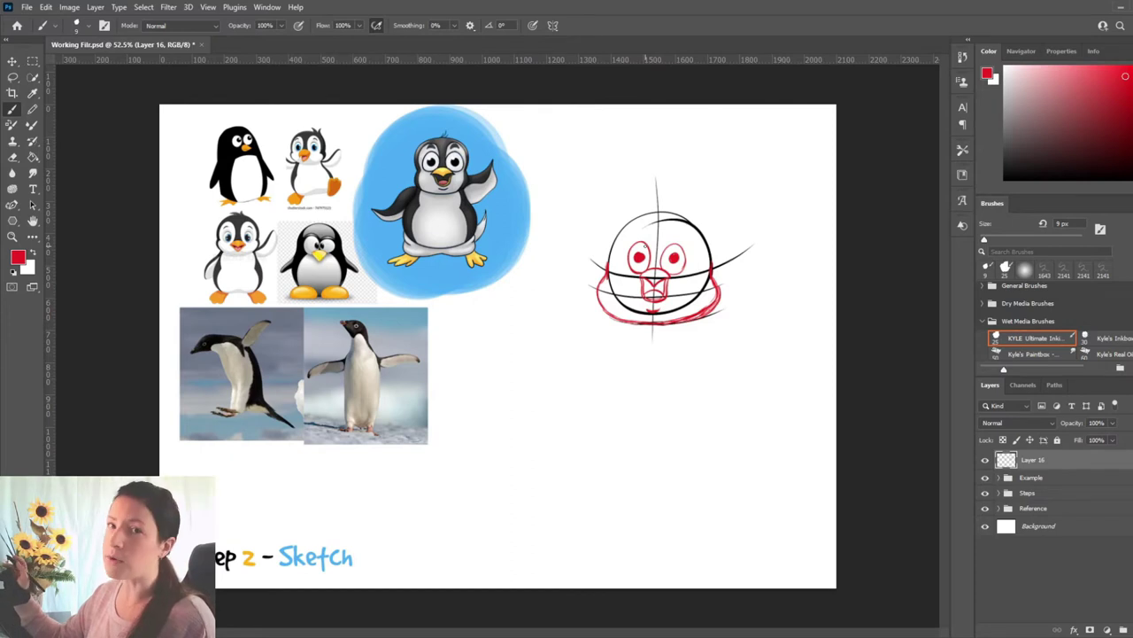
Sketch a large red body circle directly below the chin, slightly wider than the head circle.
{"action": "mouse_move", "coordinate": [417, 129]}
{"action": "left_mouse_down"}
{"action": "mouse_move", "coordinate": [418, 273]}
{"action": "mouse_move", "coordinate": [418, 122]}
{"action": "left_mouse_up"}
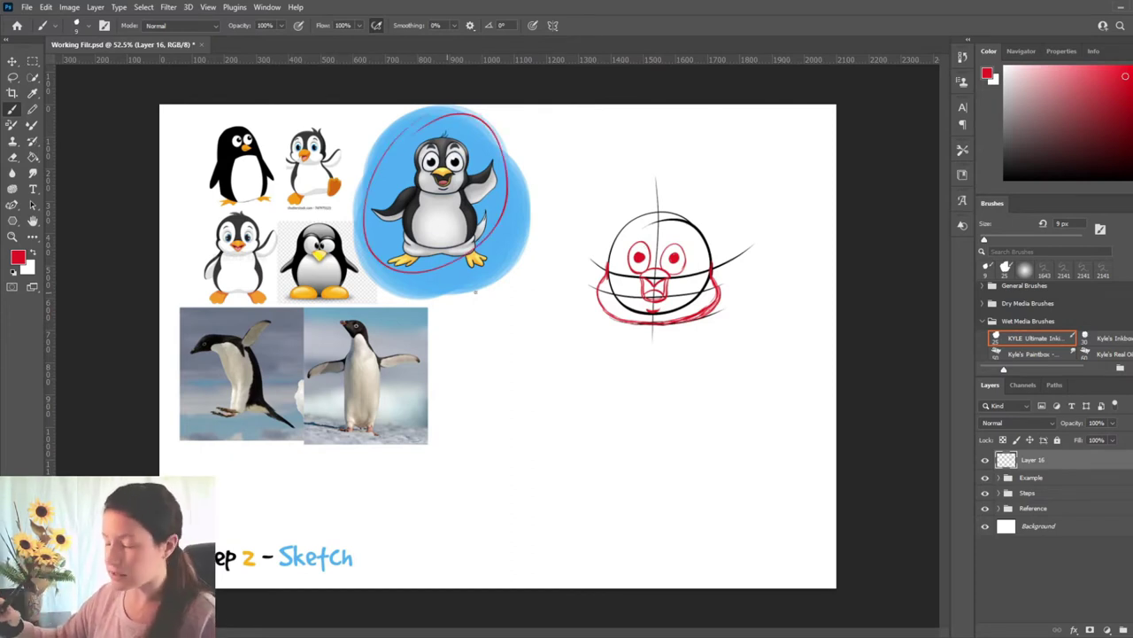
{"action": "key", "text": "ctrl+z"}
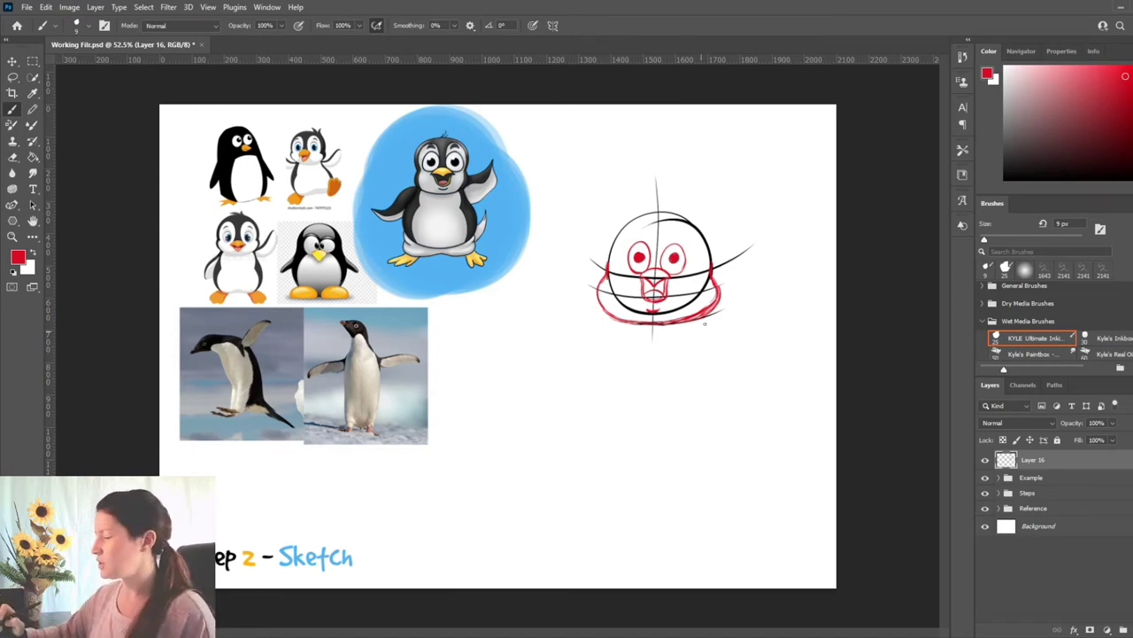
{"action": "mouse_move", "coordinate": [678, 326]}
{"action": "left_mouse_down"}
{"action": "mouse_move", "coordinate": [716, 394]}
{"action": "mouse_move", "coordinate": [666, 326]}
{"action": "mouse_move", "coordinate": [713, 396]}
{"action": "mouse_move", "coordinate": [666, 326]}
{"action": "left_mouse_up"}
{"action": "key", "text": "ctrl+z"}
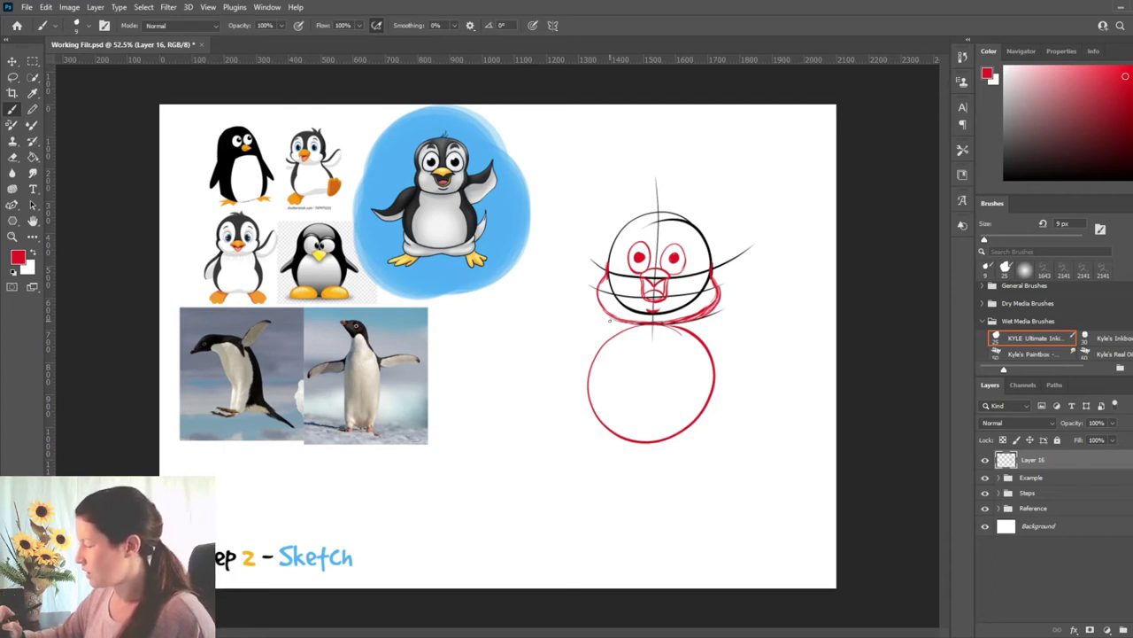
Trace both sides of the waving cartoon penguin's belly in red and undo the strokes.
{"action": "mouse_move", "coordinate": [417, 191]}
{"action": "left_mouse_down"}
{"action": "mouse_move", "coordinate": [403, 227]}
{"action": "mouse_move", "coordinate": [412, 243]}
{"action": "left_mouse_up"}
{"action": "left_click_drag", "start_coordinate": [466, 191], "coordinate": [476, 232]}
{"action": "key", "text": "ctrl+z"}
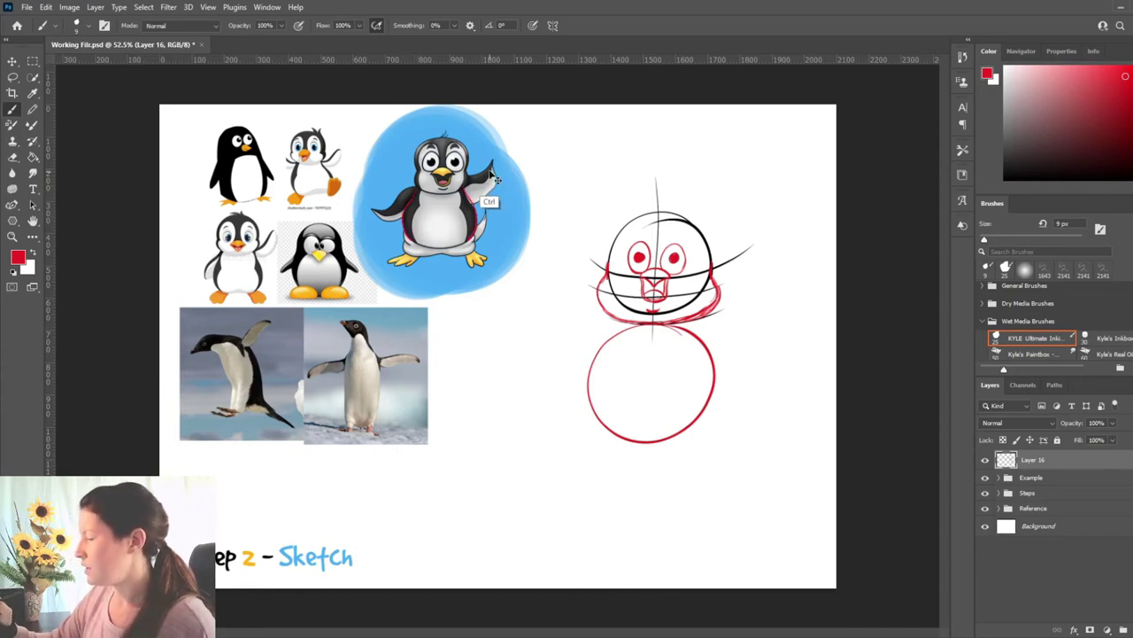
{"action": "key", "text": "ctrl+z"}
{"action": "left_click_drag", "start_coordinate": [416, 190], "coordinate": [405, 239]}
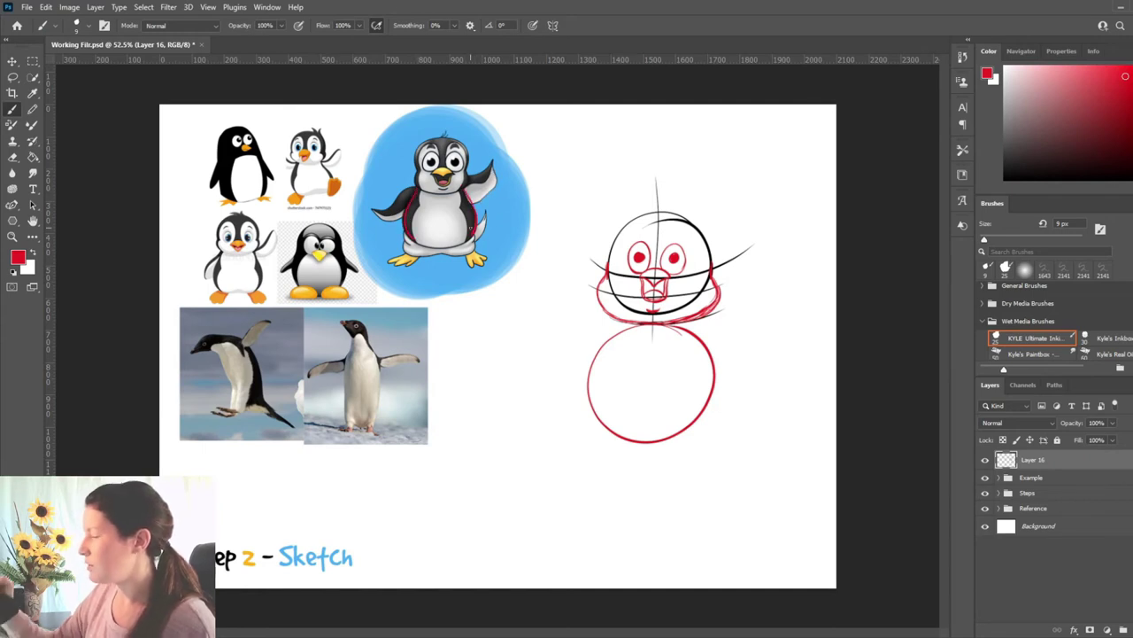
{"action": "key", "text": "ctrl+z"}
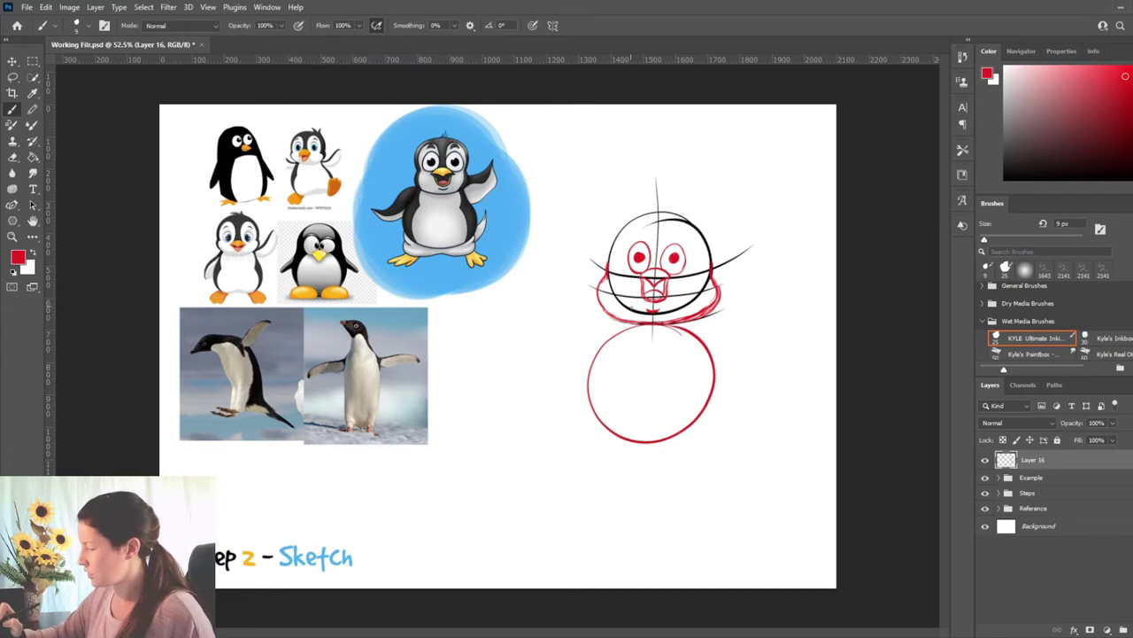
Sketch the outer body contour from the neck down both sides, just outside the body circle.
{"action": "mouse_move", "coordinate": [620, 323]}
{"action": "left_mouse_down"}
{"action": "mouse_move", "coordinate": [584, 372]}
{"action": "mouse_move", "coordinate": [582, 410]}
{"action": "left_mouse_up"}
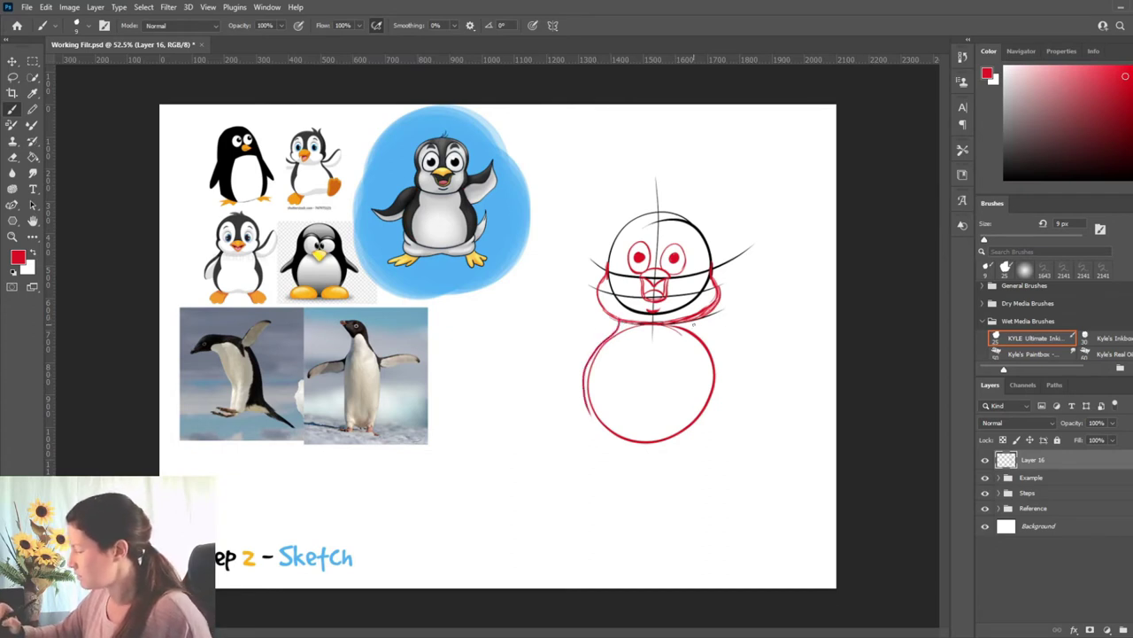
{"action": "left_click_drag", "start_coordinate": [690, 319], "coordinate": [724, 382]}
{"action": "key", "text": "ctrl+z"}
{"action": "mouse_move", "coordinate": [693, 321]}
{"action": "left_mouse_down"}
{"action": "mouse_move", "coordinate": [715, 359]}
{"action": "mouse_move", "coordinate": [682, 437]}
{"action": "left_mouse_up"}
{"action": "key", "text": "ctrl+z"}
{"action": "left_click_drag", "start_coordinate": [702, 321], "coordinate": [671, 445]}
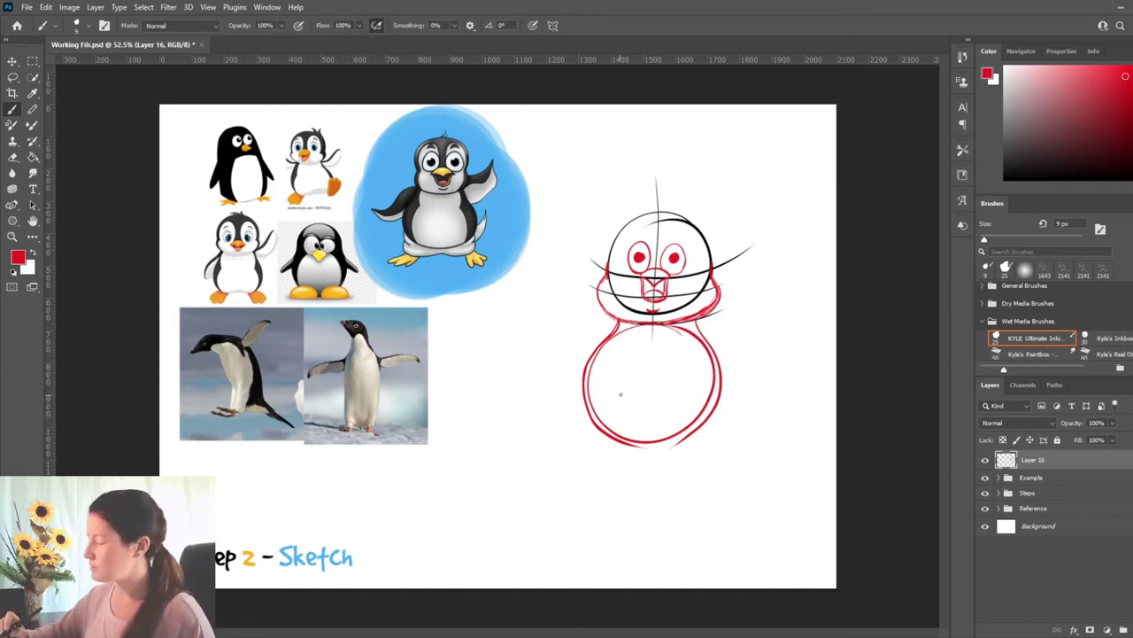
Sketch two leg ovals overlapping the lower left and lower right edges of the body circle.
{"action": "mouse_move", "coordinate": [627, 427]}
{"action": "left_mouse_down"}
{"action": "mouse_move", "coordinate": [644, 423]}
{"action": "mouse_move", "coordinate": [606, 418]}
{"action": "mouse_move", "coordinate": [636, 432]}
{"action": "mouse_move", "coordinate": [700, 429]}
{"action": "mouse_move", "coordinate": [696, 442]}
{"action": "mouse_move", "coordinate": [704, 424]}
{"action": "mouse_move", "coordinate": [669, 443]}
{"action": "left_mouse_up"}
{"action": "key", "text": "ctrl+z"}
{"action": "key", "text": "ctrl+z"}
{"action": "key", "text": "ctrl+z"}
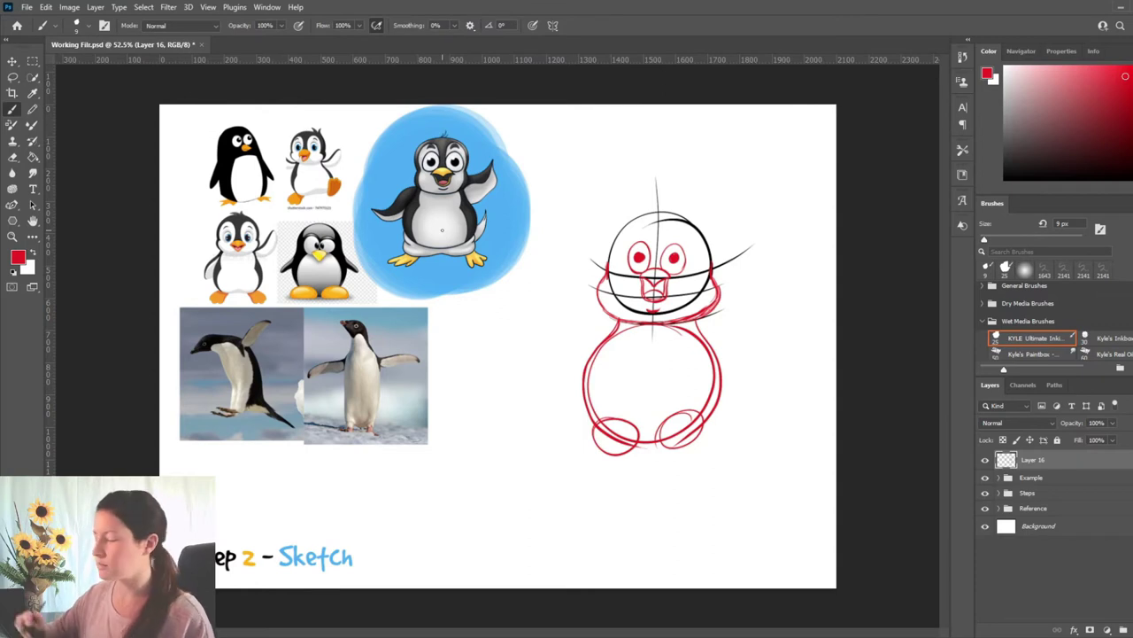
Outline the outer edges of both legs around the ovals and join them with a curve beneath the body.
{"action": "mouse_move", "coordinate": [594, 423]}
{"action": "left_mouse_down"}
{"action": "mouse_move", "coordinate": [609, 457]}
{"action": "mouse_move", "coordinate": [661, 456]}
{"action": "left_mouse_up"}
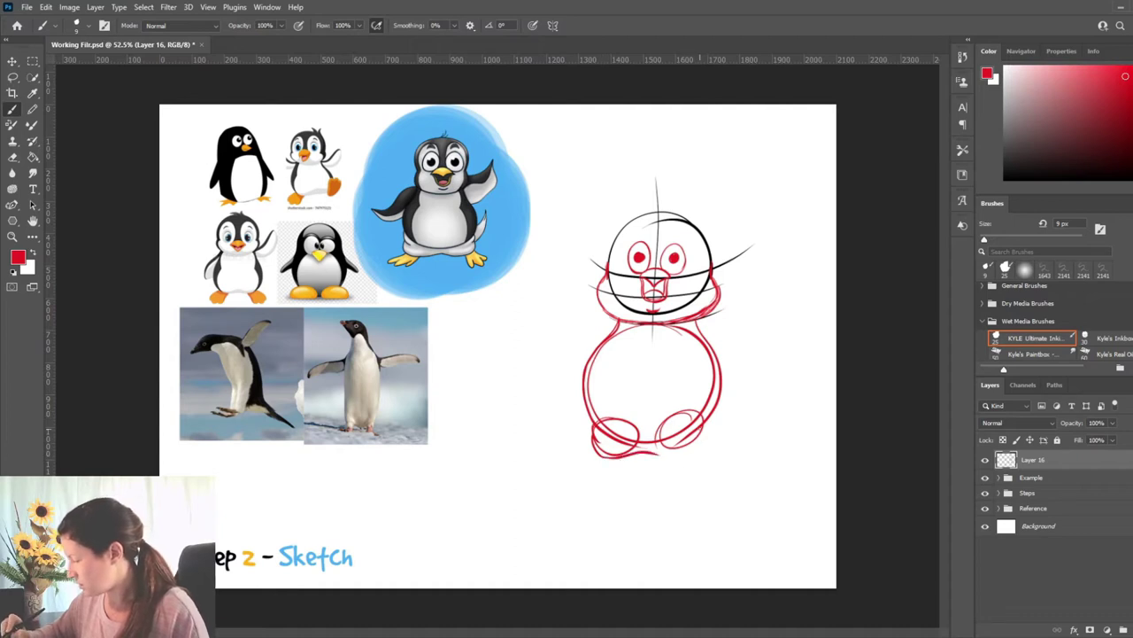
{"action": "mouse_move", "coordinate": [705, 424]}
{"action": "left_mouse_down"}
{"action": "mouse_move", "coordinate": [709, 443]}
{"action": "mouse_move", "coordinate": [639, 455]}
{"action": "left_mouse_up"}
{"action": "key", "text": "ctrl+z"}
{"action": "key", "text": "ctrl+z"}
{"action": "left_click_drag", "start_coordinate": [709, 430], "coordinate": [641, 455]}
{"action": "key", "text": "ctrl+z"}
{"action": "mouse_move", "coordinate": [708, 431]}
{"action": "left_mouse_down"}
{"action": "mouse_move", "coordinate": [709, 451]}
{"action": "mouse_move", "coordinate": [657, 458]}
{"action": "left_mouse_up"}
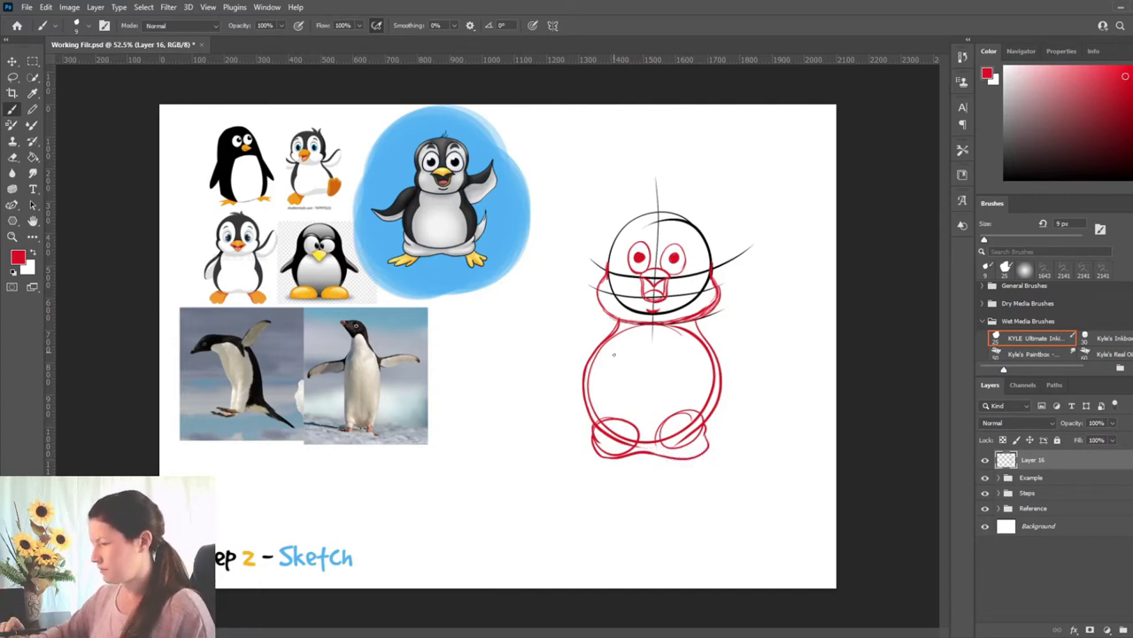
Sketch a three-toed foot beneath each leg, angled outward from the body.
{"action": "mouse_move", "coordinate": [598, 452]}
{"action": "left_mouse_down"}
{"action": "mouse_move", "coordinate": [587, 481]}
{"action": "mouse_move", "coordinate": [614, 471]}
{"action": "mouse_move", "coordinate": [568, 465]}
{"action": "mouse_move", "coordinate": [611, 461]}
{"action": "mouse_move", "coordinate": [572, 463]}
{"action": "mouse_move", "coordinate": [613, 457]}
{"action": "left_mouse_up"}
{"action": "key", "text": "ctrl+z"}
{"action": "key", "text": "ctrl+z"}
{"action": "key", "text": "ctrl+z"}
{"action": "key", "text": "ctrl+z"}
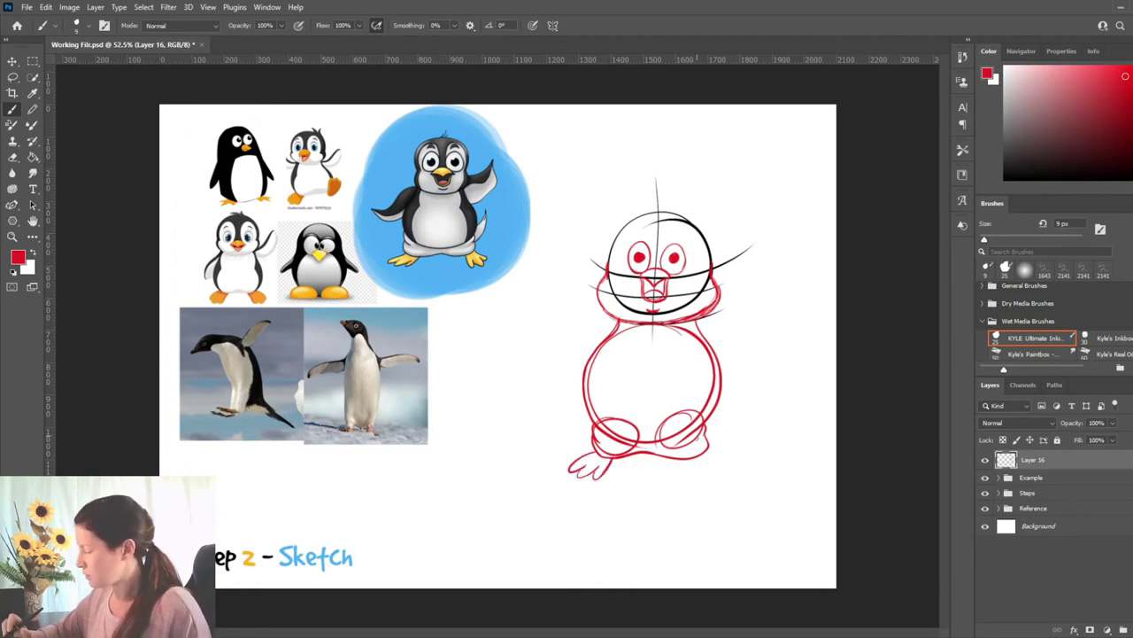
{"action": "mouse_move", "coordinate": [718, 460]}
{"action": "left_mouse_down"}
{"action": "mouse_move", "coordinate": [726, 480]}
{"action": "mouse_move", "coordinate": [694, 461]}
{"action": "left_mouse_up"}
{"action": "key", "text": "ctrl+z"}
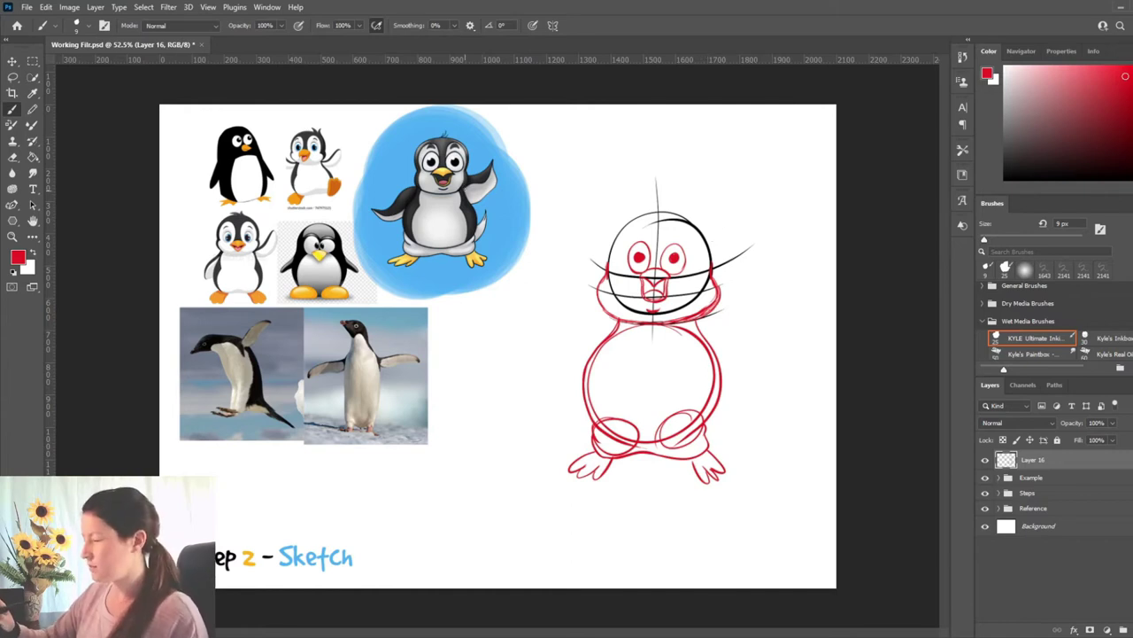
Sketch the raised wing on the body's right side, rising from the cheek to a pointed tip and curving back to the body.
{"action": "mouse_move", "coordinate": [704, 316]}
{"action": "left_mouse_down"}
{"action": "mouse_move", "coordinate": [766, 264]}
{"action": "mouse_move", "coordinate": [752, 257]}
{"action": "mouse_move", "coordinate": [726, 369]}
{"action": "left_mouse_up"}
{"action": "key", "text": "ctrl+z"}
{"action": "key", "text": "ctrl+z"}
{"action": "left_click_drag", "start_coordinate": [754, 275], "coordinate": [743, 367]}
{"action": "key", "text": "ctrl+z"}
{"action": "left_click_drag", "start_coordinate": [752, 277], "coordinate": [726, 379]}
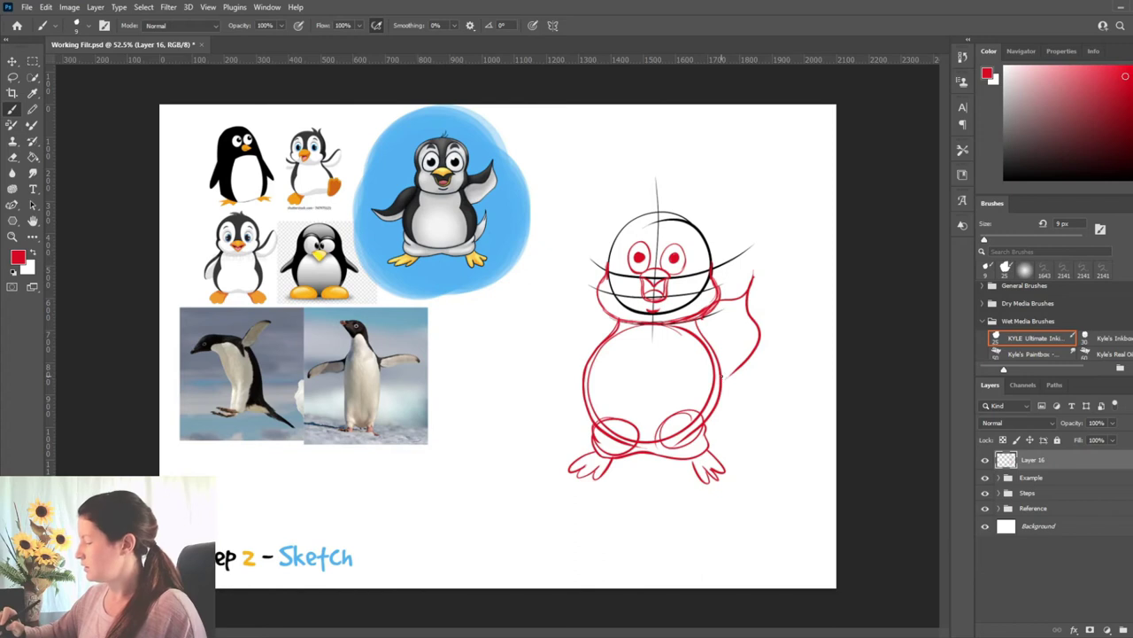
Add a curved inner line across the raised wing from the neck toward the tip, using the standing photo penguin's wing as reference.
{"action": "left_click_drag", "start_coordinate": [706, 334], "coordinate": [749, 297]}
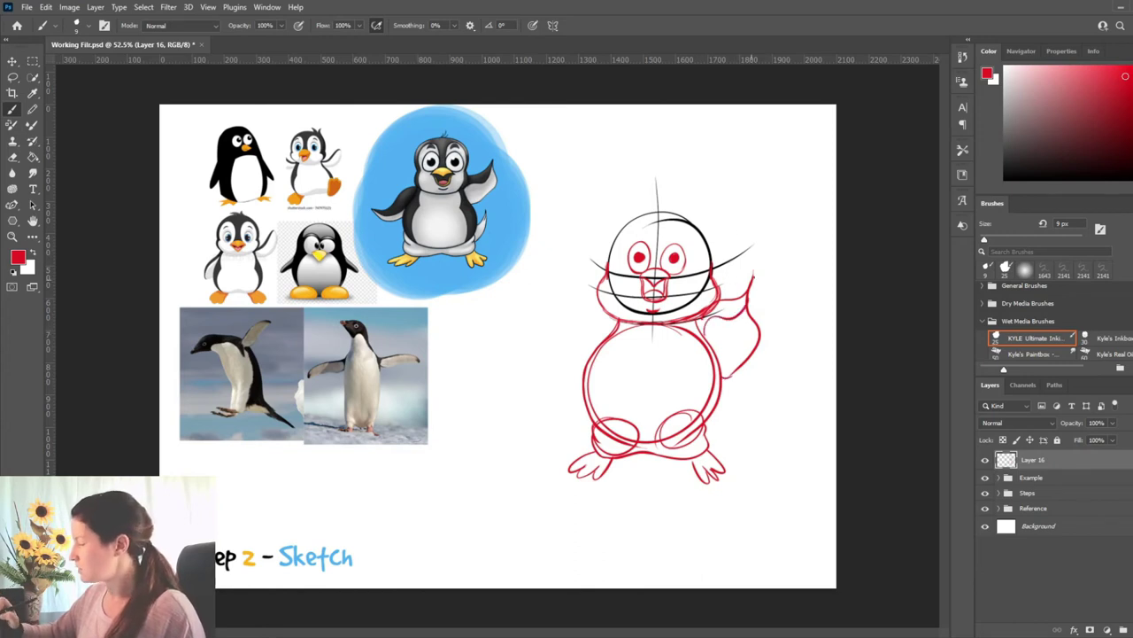
{"action": "key", "text": "ctrl+z"}
{"action": "left_click_drag", "start_coordinate": [706, 334], "coordinate": [745, 298]}
{"action": "key", "text": "ctrl+z"}
{"action": "left_click_drag", "start_coordinate": [381, 359], "coordinate": [420, 352]}
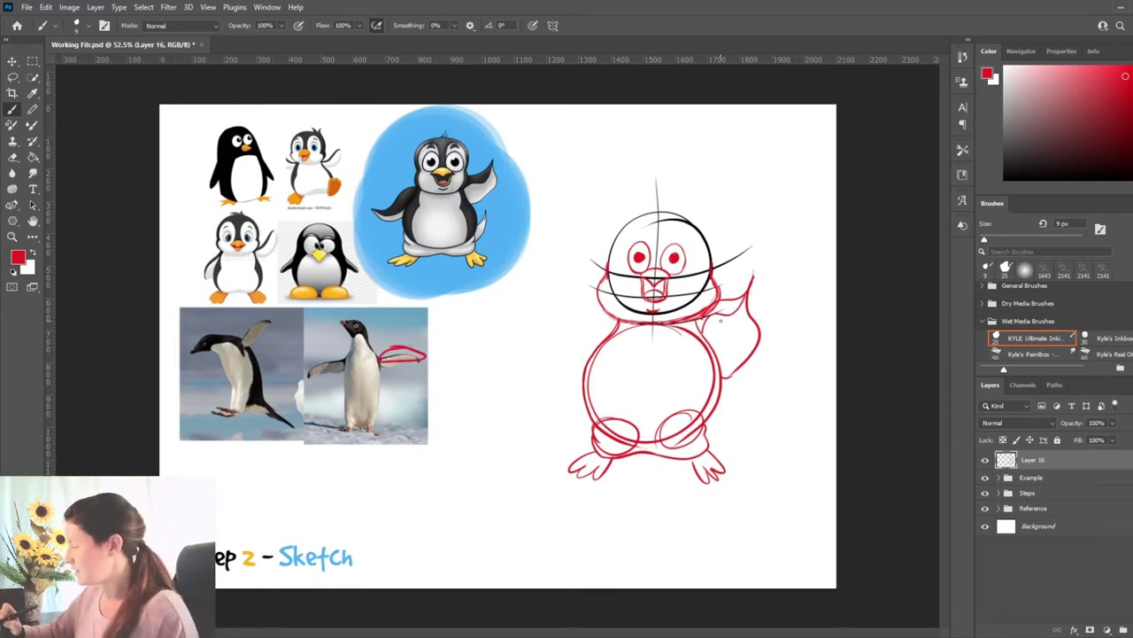
{"action": "key", "text": "ctrl+z"}
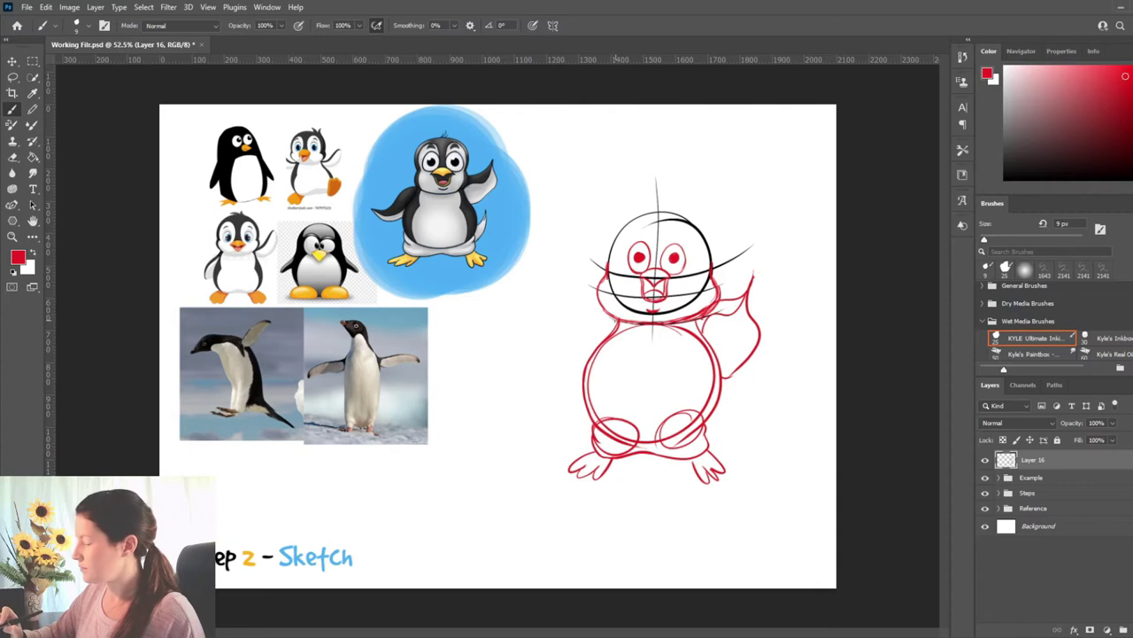
Sketch the lowered wing on the body's left side, tapering outward to a point, with a curved inner line for its upper surface.
{"action": "mouse_move", "coordinate": [608, 316]}
{"action": "left_mouse_down"}
{"action": "mouse_move", "coordinate": [528, 372]}
{"action": "mouse_move", "coordinate": [585, 399]}
{"action": "left_mouse_up"}
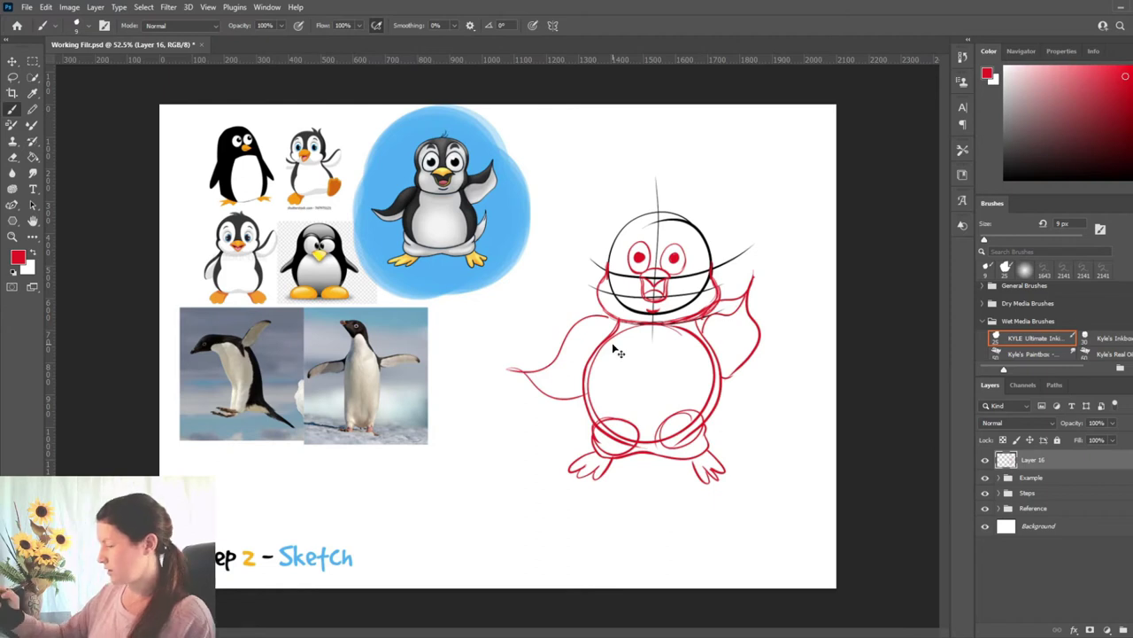
{"action": "key", "text": "ctrl+z"}
{"action": "key", "text": "ctrl+z"}
{"action": "mouse_move", "coordinate": [607, 315]}
{"action": "left_mouse_down"}
{"action": "mouse_move", "coordinate": [557, 352]}
{"action": "mouse_move", "coordinate": [556, 328]}
{"action": "mouse_move", "coordinate": [542, 363]}
{"action": "mouse_move", "coordinate": [531, 360]}
{"action": "mouse_move", "coordinate": [583, 387]}
{"action": "left_mouse_up"}
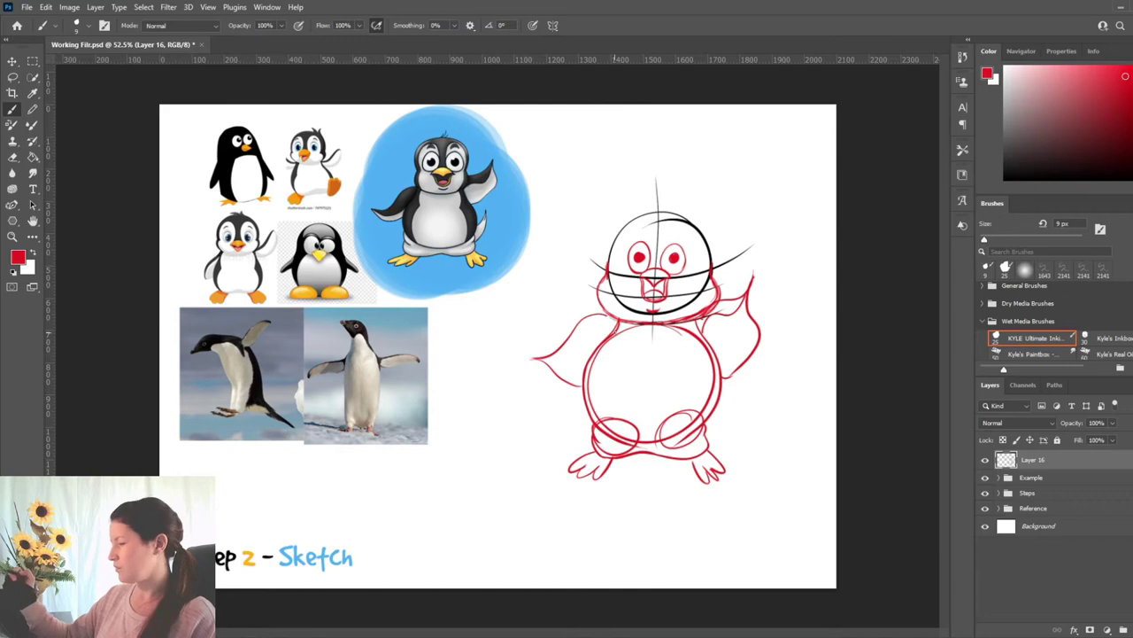
{"action": "key", "text": "ctrl+z"}
{"action": "mouse_move", "coordinate": [533, 359]}
{"action": "left_mouse_down"}
{"action": "mouse_move", "coordinate": [575, 382]}
{"action": "mouse_move", "coordinate": [610, 327]}
{"action": "left_mouse_up"}
{"action": "key", "text": "ctrl+z"}
{"action": "key", "text": "ctrl+z"}
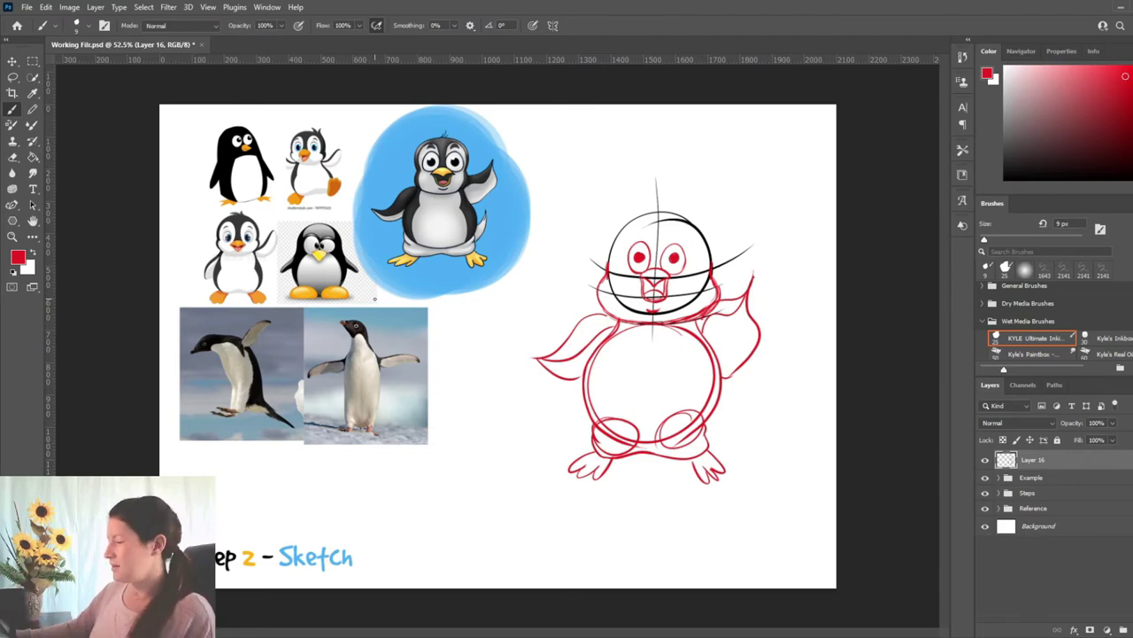
Sketch eyebrows and face markings around the eyes, retrace the head outline in red and add a small feather tuft on top.
{"action": "mouse_move", "coordinate": [669, 236]}
{"action": "left_mouse_down"}
{"action": "mouse_move", "coordinate": [683, 235]}
{"action": "mouse_move", "coordinate": [636, 235]}
{"action": "left_mouse_up"}
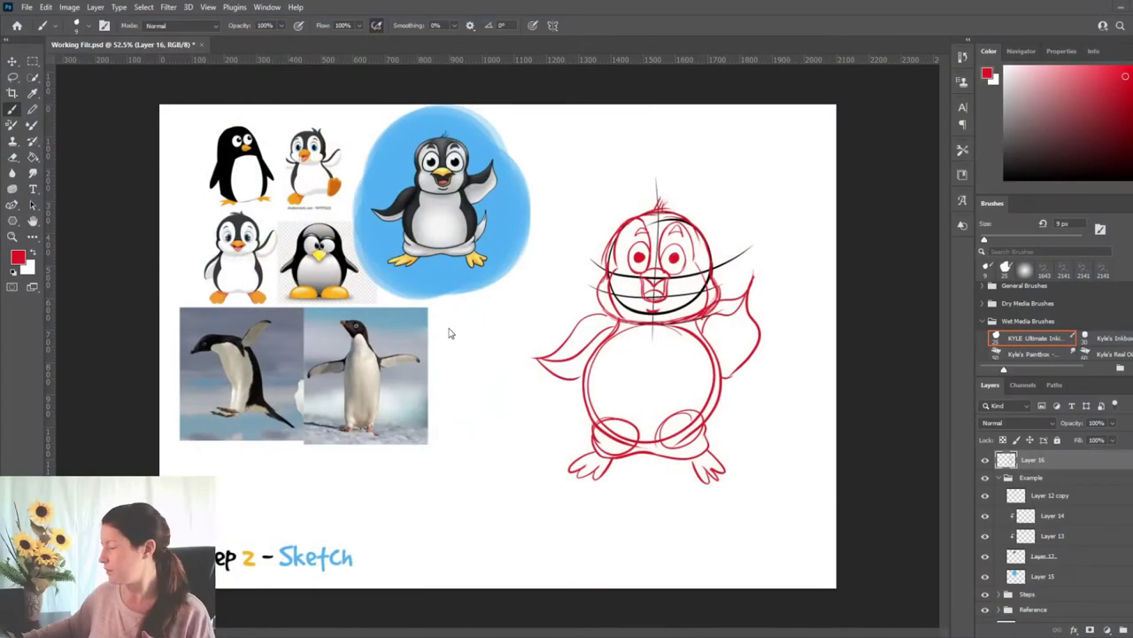
Hide the Step 2 - Sketch title in the Steps layer group and show Step 3 - Line Work.
{"action": "left_click", "coordinate": [998, 593]}
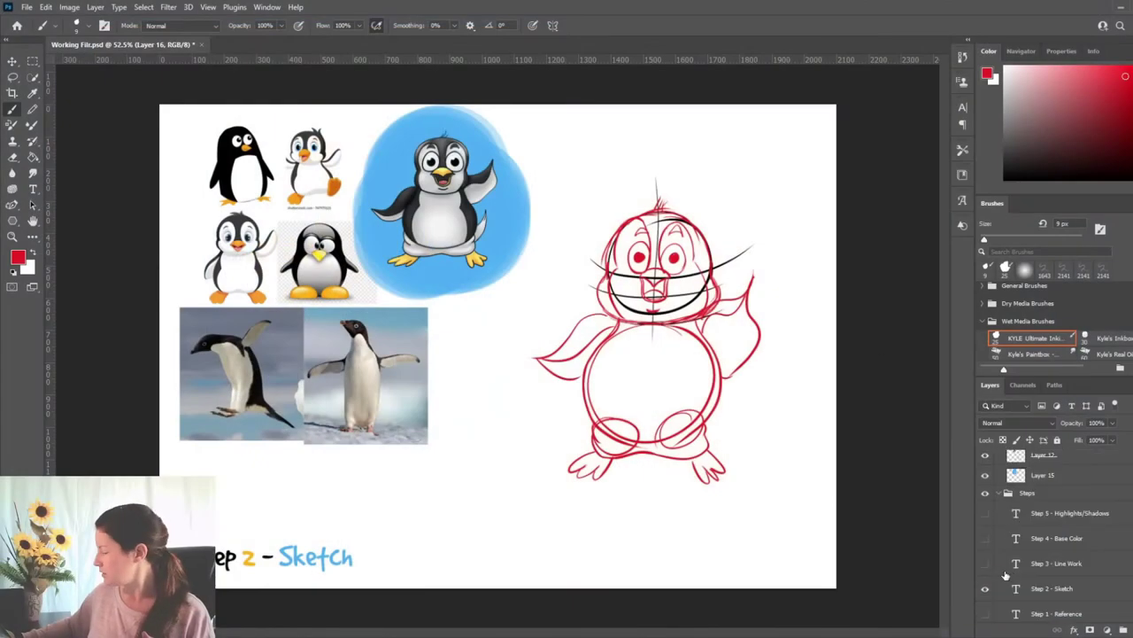
{"action": "left_click", "coordinate": [985, 588]}
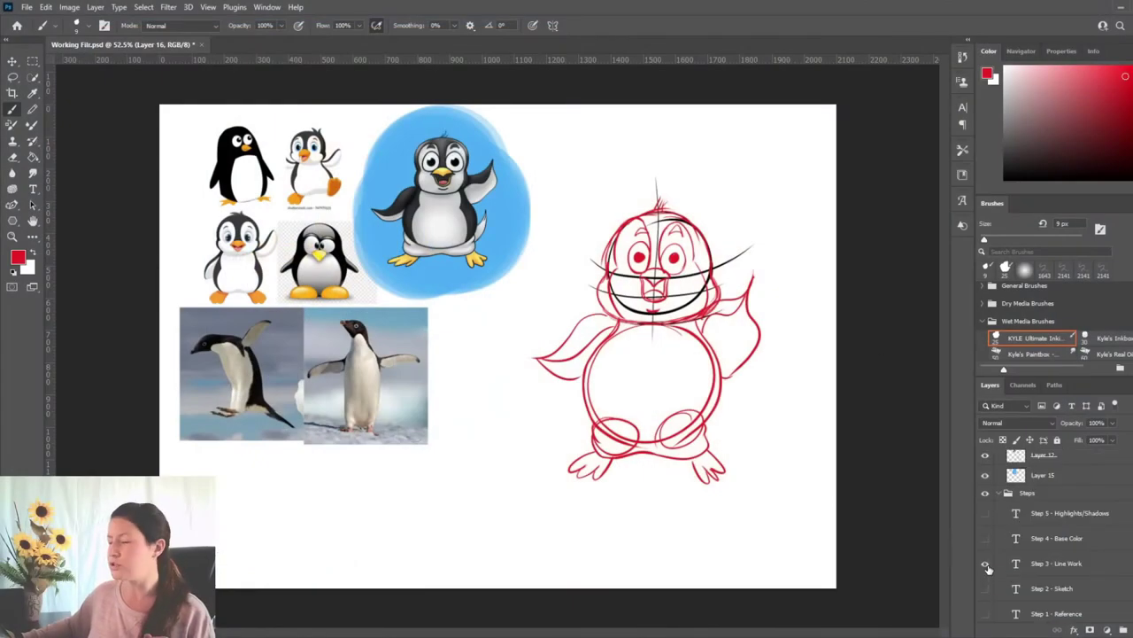
Collapse the Steps group and hide Layer 14, Layer 13 and Layer 12 in the Example group, keeping the Layer 12 copy line art visible.
{"action": "left_click", "coordinate": [986, 565]}
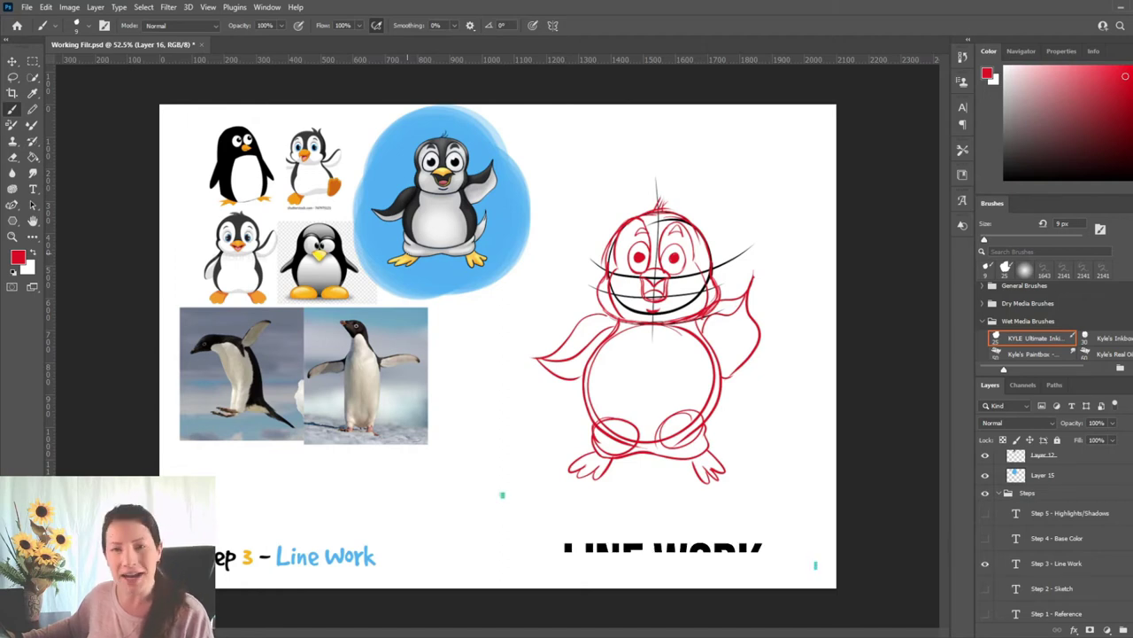
{"action": "left_click", "coordinate": [1004, 494]}
{"action": "left_click", "coordinate": [999, 494]}
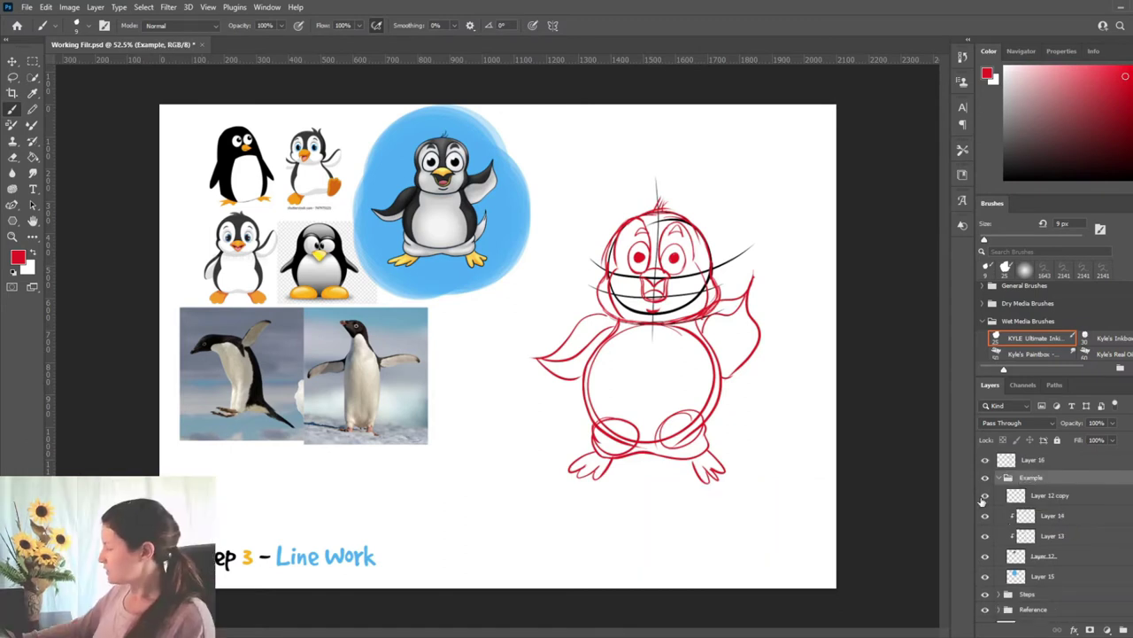
{"action": "left_click_drag", "start_coordinate": [987, 499], "coordinate": [986, 558]}
{"action": "left_click", "coordinate": [986, 496]}
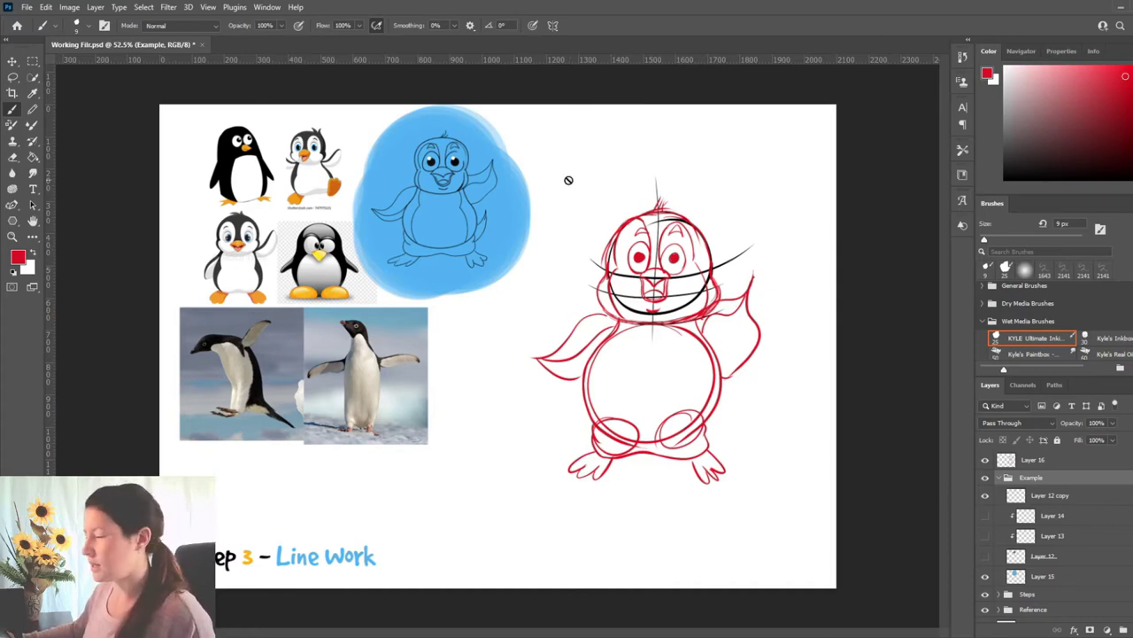
Lower Layer 16's opacity to 20%, rename it Sketch, and add a new layer above it named Line Work.
{"action": "left_click", "coordinate": [1063, 462]}
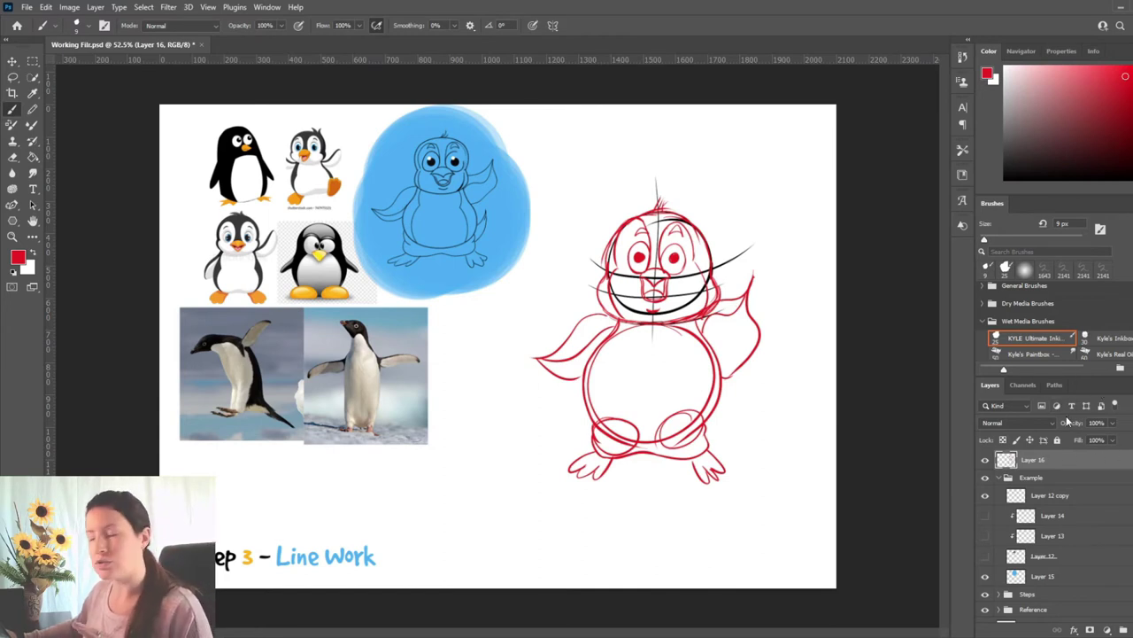
{"action": "left_click_drag", "start_coordinate": [1077, 426], "coordinate": [1089, 427]}
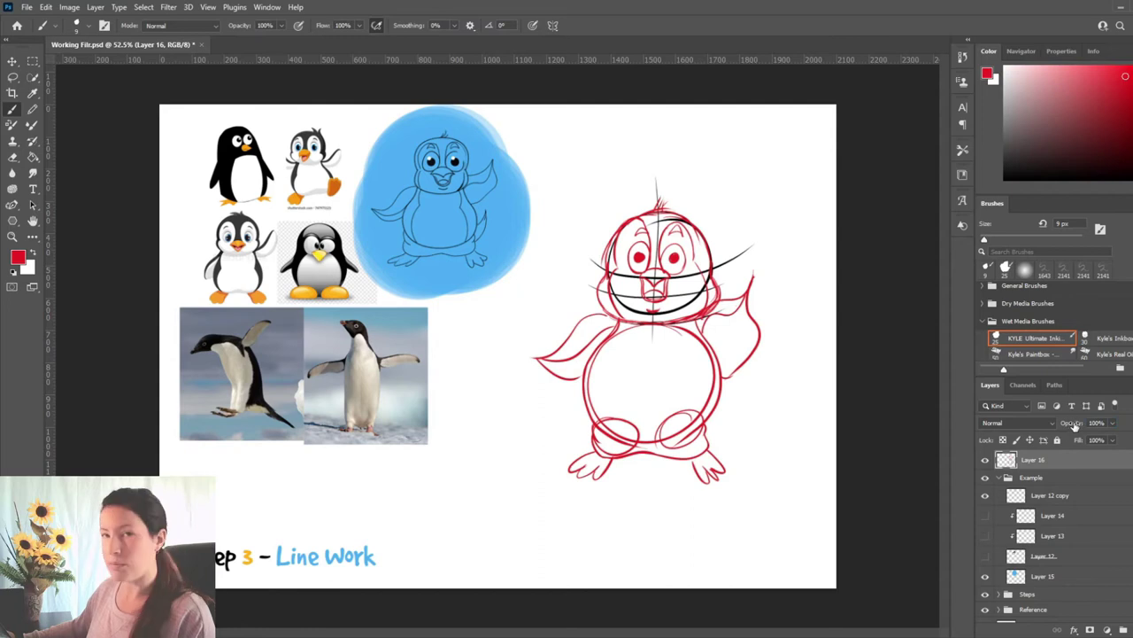
{"action": "mouse_move", "coordinate": [1066, 426]}
{"action": "left_mouse_down"}
{"action": "mouse_move", "coordinate": [988, 425]}
{"action": "mouse_move", "coordinate": [1000, 425]}
{"action": "left_mouse_up"}
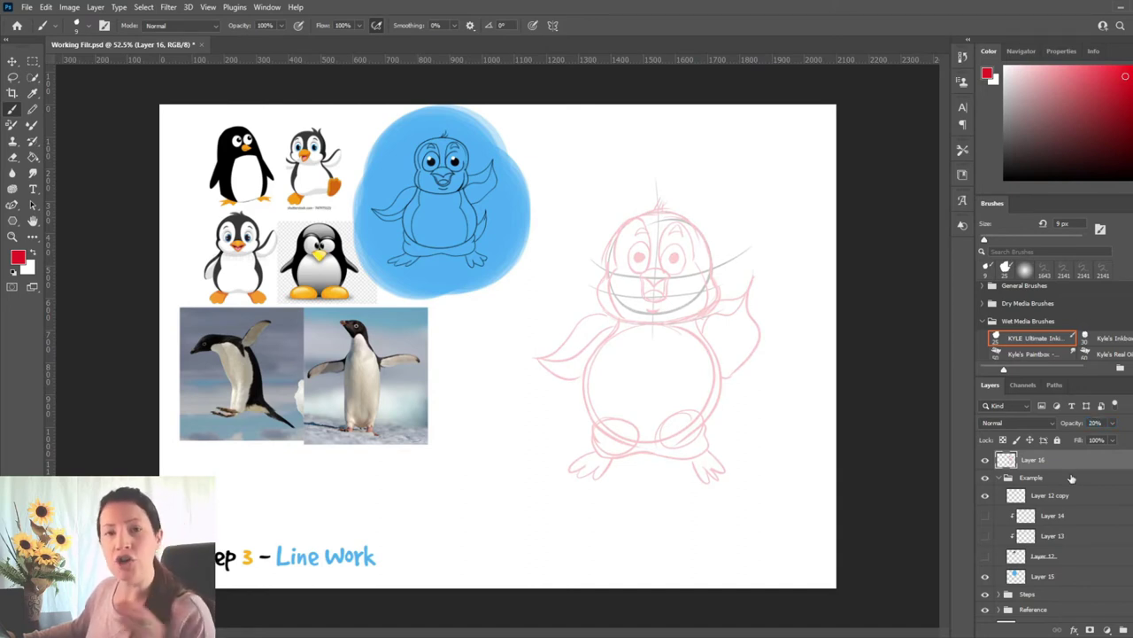
{"action": "left_click", "coordinate": [1131, 629]}
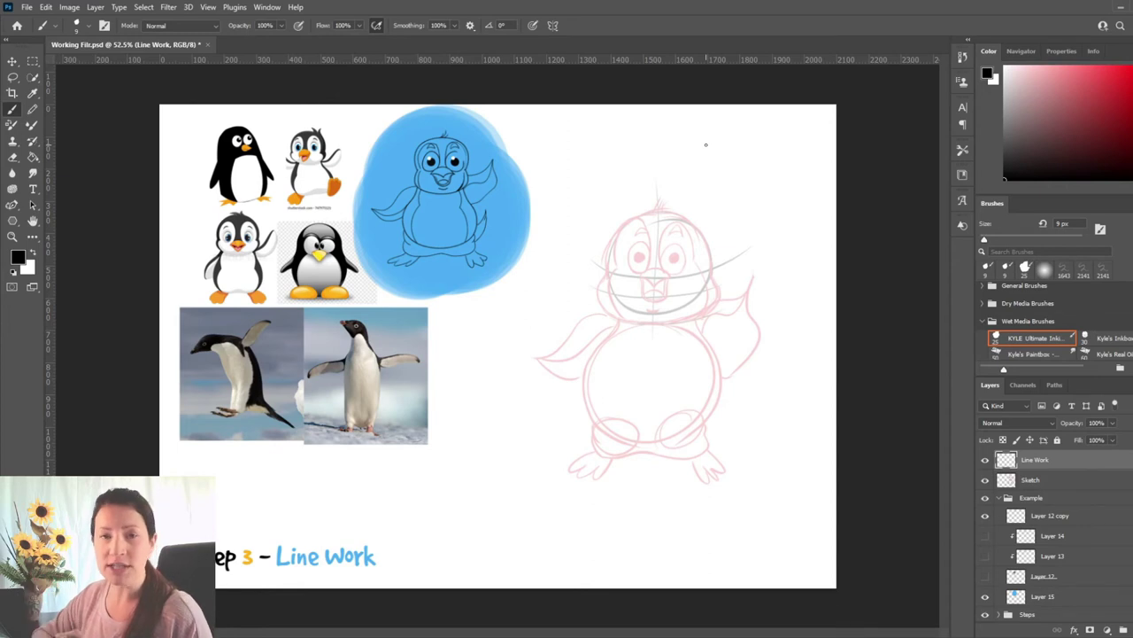
Ink the dome of the head in black on the Line Work layer with one smooth arc over the sketch, from temple to temple.
{"action": "key", "text": "alt+0"}
{"action": "mouse_move", "coordinate": [606, 270]}
{"action": "left_mouse_down"}
{"action": "mouse_move", "coordinate": [637, 216]}
{"action": "mouse_move", "coordinate": [703, 233]}
{"action": "mouse_move", "coordinate": [709, 268]}
{"action": "left_mouse_up"}
{"action": "key", "text": "ctrl+z"}
{"action": "mouse_move", "coordinate": [610, 271]}
{"action": "left_mouse_down"}
{"action": "mouse_move", "coordinate": [646, 210]}
{"action": "mouse_move", "coordinate": [714, 239]}
{"action": "mouse_move", "coordinate": [713, 283]}
{"action": "left_mouse_up"}
{"action": "key", "text": "ctrl+z"}
{"action": "mouse_move", "coordinate": [606, 269]}
{"action": "left_mouse_down"}
{"action": "mouse_move", "coordinate": [671, 212]}
{"action": "mouse_move", "coordinate": [714, 271]}
{"action": "left_mouse_up"}
{"action": "key", "text": "ctrl+z"}
{"action": "mouse_move", "coordinate": [607, 270]}
{"action": "left_mouse_down"}
{"action": "mouse_move", "coordinate": [653, 213]}
{"action": "mouse_move", "coordinate": [703, 239]}
{"action": "mouse_move", "coordinate": [709, 277]}
{"action": "left_mouse_up"}
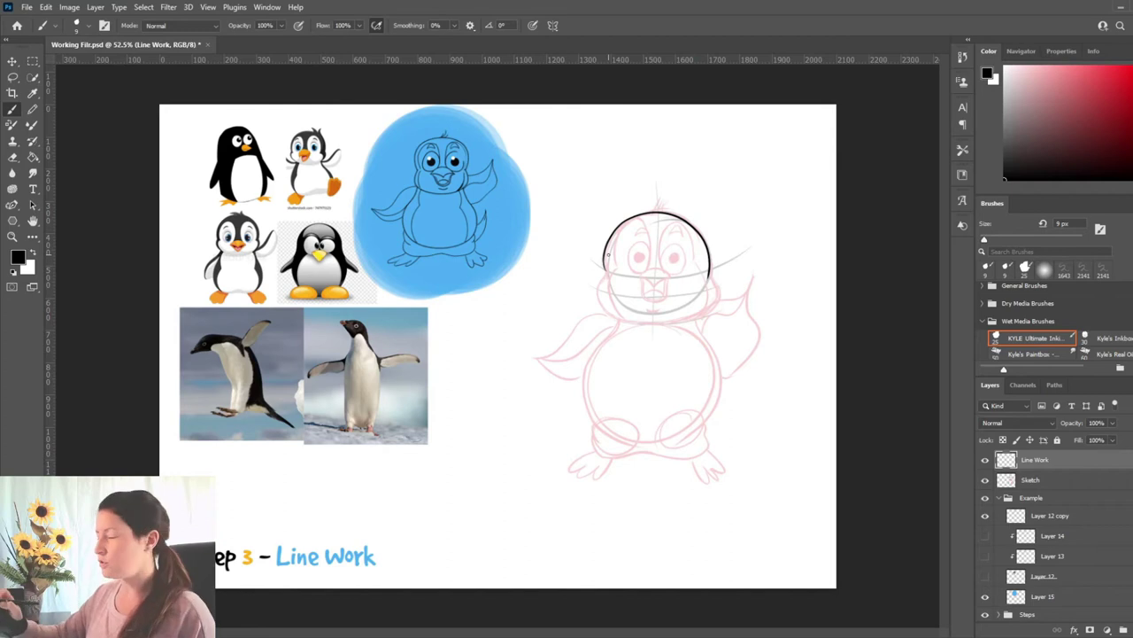
{"action": "left_click_drag", "start_coordinate": [471, 122], "coordinate": [425, 121]}
{"action": "key", "text": "ctrl+z"}
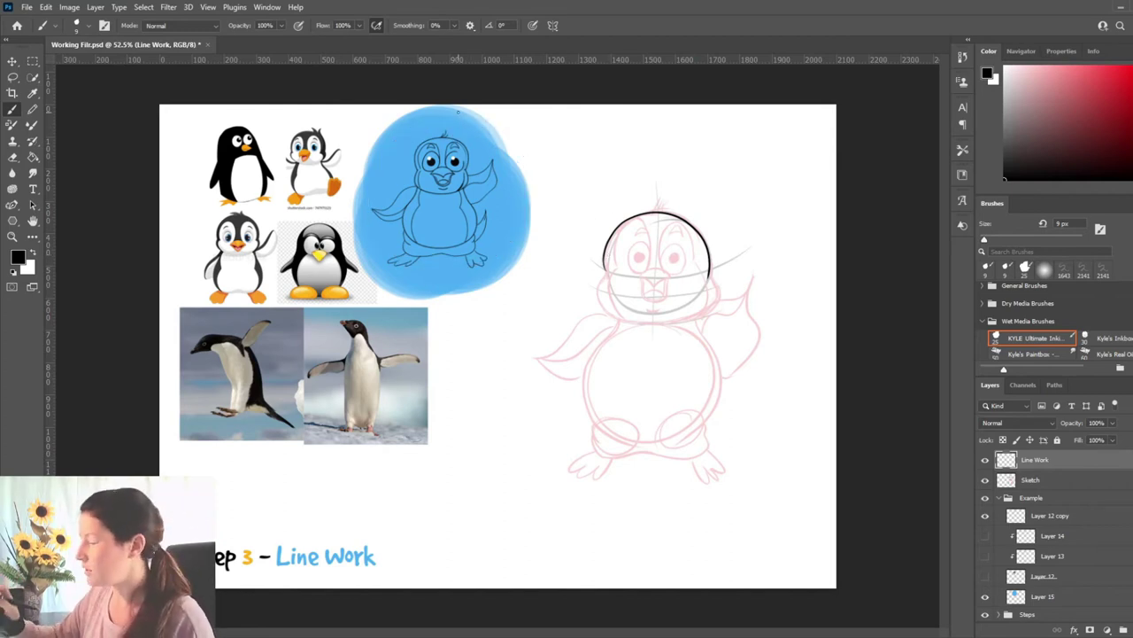
Ink the bulging cheeks and the chin in black to close the head outline.
{"action": "mouse_move", "coordinate": [603, 264]}
{"action": "left_mouse_down"}
{"action": "mouse_move", "coordinate": [600, 308]}
{"action": "mouse_move", "coordinate": [695, 314]}
{"action": "mouse_move", "coordinate": [719, 290]}
{"action": "mouse_move", "coordinate": [706, 307]}
{"action": "left_mouse_up"}
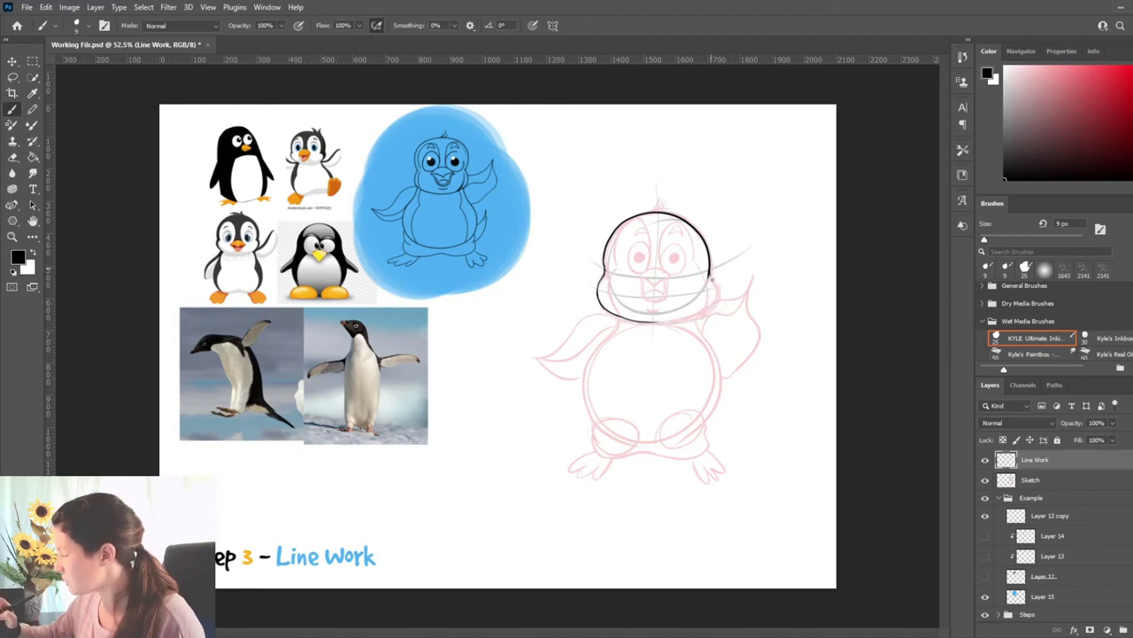
{"action": "left_click_drag", "start_coordinate": [709, 273], "coordinate": [705, 314]}
{"action": "key", "text": "ctrl+z"}
{"action": "mouse_move", "coordinate": [710, 272]}
{"action": "left_mouse_down"}
{"action": "mouse_move", "coordinate": [692, 313]}
{"action": "mouse_move", "coordinate": [718, 294]}
{"action": "mouse_move", "coordinate": [748, 181]}
{"action": "mouse_move", "coordinate": [704, 315]}
{"action": "mouse_move", "coordinate": [651, 322]}
{"action": "mouse_move", "coordinate": [709, 306]}
{"action": "mouse_move", "coordinate": [648, 321]}
{"action": "mouse_move", "coordinate": [713, 301]}
{"action": "mouse_move", "coordinate": [647, 320]}
{"action": "mouse_move", "coordinate": [699, 314]}
{"action": "mouse_move", "coordinate": [682, 323]}
{"action": "mouse_move", "coordinate": [657, 322]}
{"action": "mouse_move", "coordinate": [721, 300]}
{"action": "mouse_move", "coordinate": [723, 286]}
{"action": "mouse_move", "coordinate": [660, 322]}
{"action": "mouse_move", "coordinate": [712, 304]}
{"action": "left_mouse_up"}
{"action": "key", "text": "ctrl+z"}
{"action": "key", "text": "ctrl+z"}
{"action": "key", "text": "ctrl+z"}
{"action": "key", "text": "ctrl+z"}
{"action": "key", "text": "ctrl+z"}
{"action": "key", "text": "ctrl+z"}
{"action": "left_click_drag", "start_coordinate": [651, 320], "coordinate": [706, 310]}
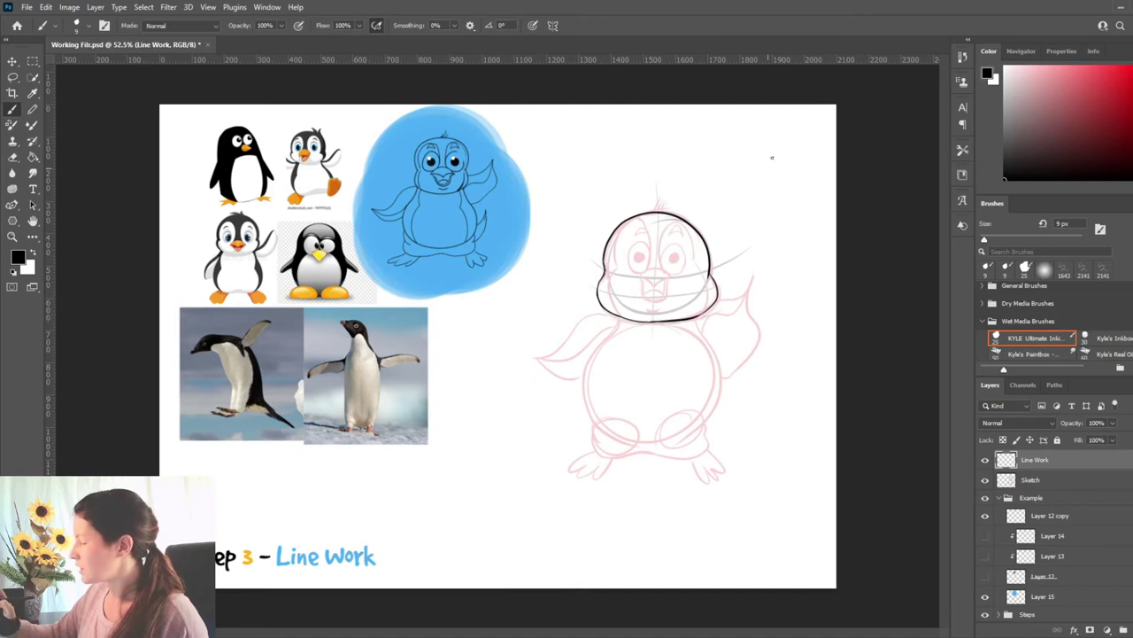
Ink the beak's rounded outline, the V-shaped upper beak inside it and the small curve of the open mouth.
{"action": "mouse_move", "coordinate": [640, 275]}
{"action": "left_mouse_down"}
{"action": "mouse_move", "coordinate": [673, 273]}
{"action": "mouse_move", "coordinate": [642, 280]}
{"action": "mouse_move", "coordinate": [656, 302]}
{"action": "mouse_move", "coordinate": [669, 278]}
{"action": "left_mouse_up"}
{"action": "key", "text": "ctrl+z"}
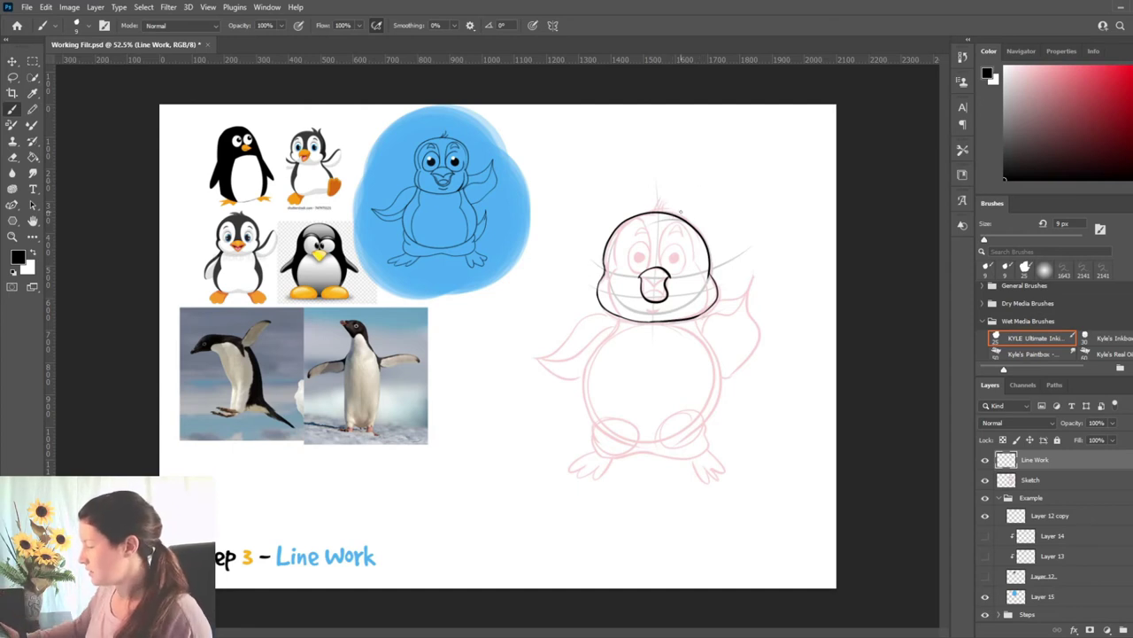
{"action": "scroll", "coordinate": [751, 307], "scroll_direction": "up", "scroll_amount": 3}
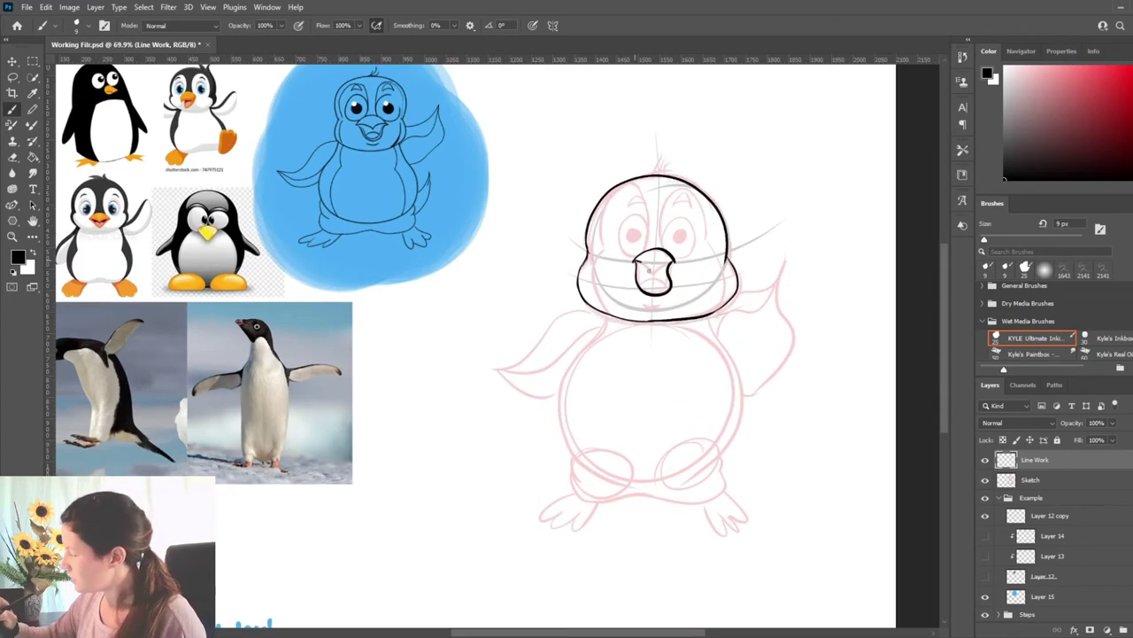
{"action": "left_click_drag", "start_coordinate": [675, 257], "coordinate": [653, 278]}
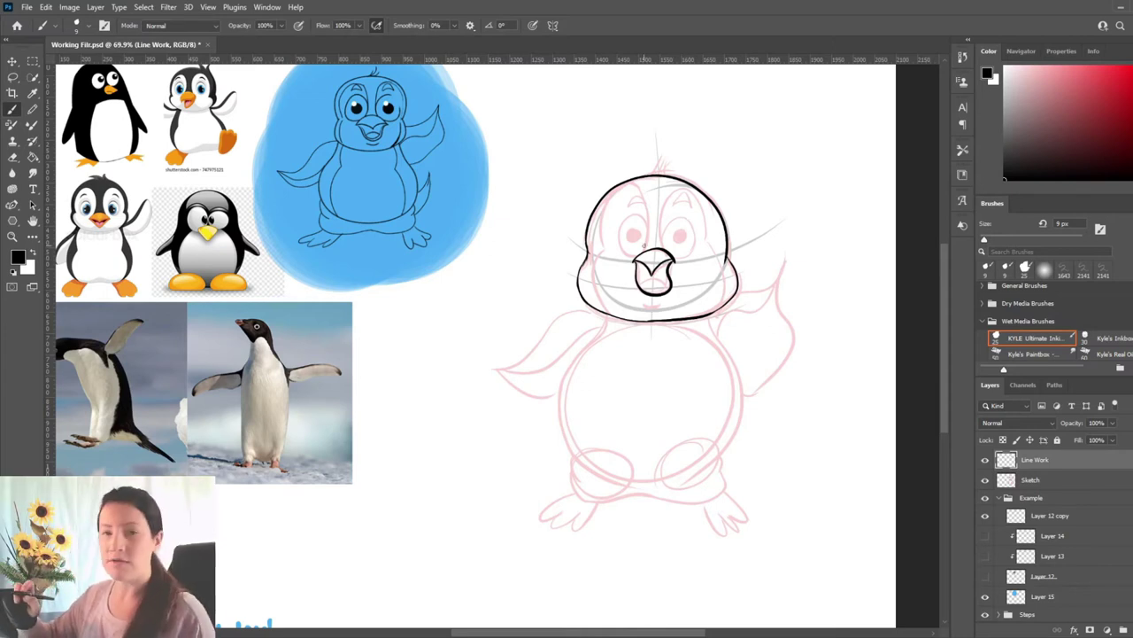
{"action": "left_click_drag", "start_coordinate": [638, 282], "coordinate": [669, 286]}
{"action": "key", "text": "ctrl+z"}
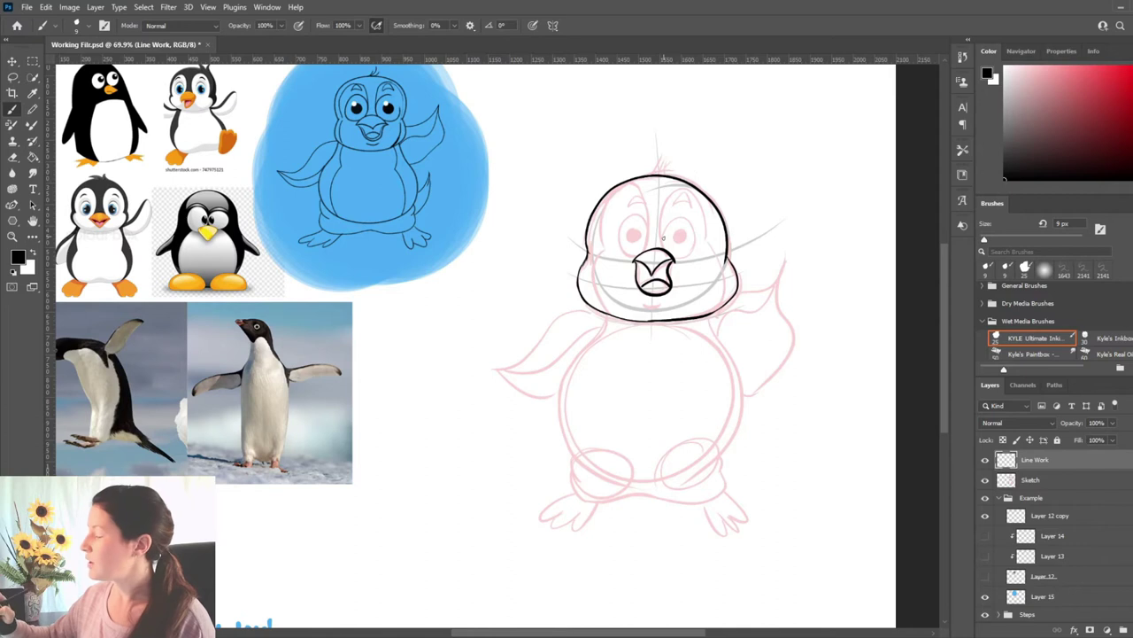
Ink both round eye outlines above the beak and fill in a solid black pupil in each eye.
{"action": "mouse_move", "coordinate": [689, 215]}
{"action": "left_mouse_down"}
{"action": "mouse_move", "coordinate": [671, 252]}
{"action": "mouse_move", "coordinate": [701, 218]}
{"action": "left_mouse_up"}
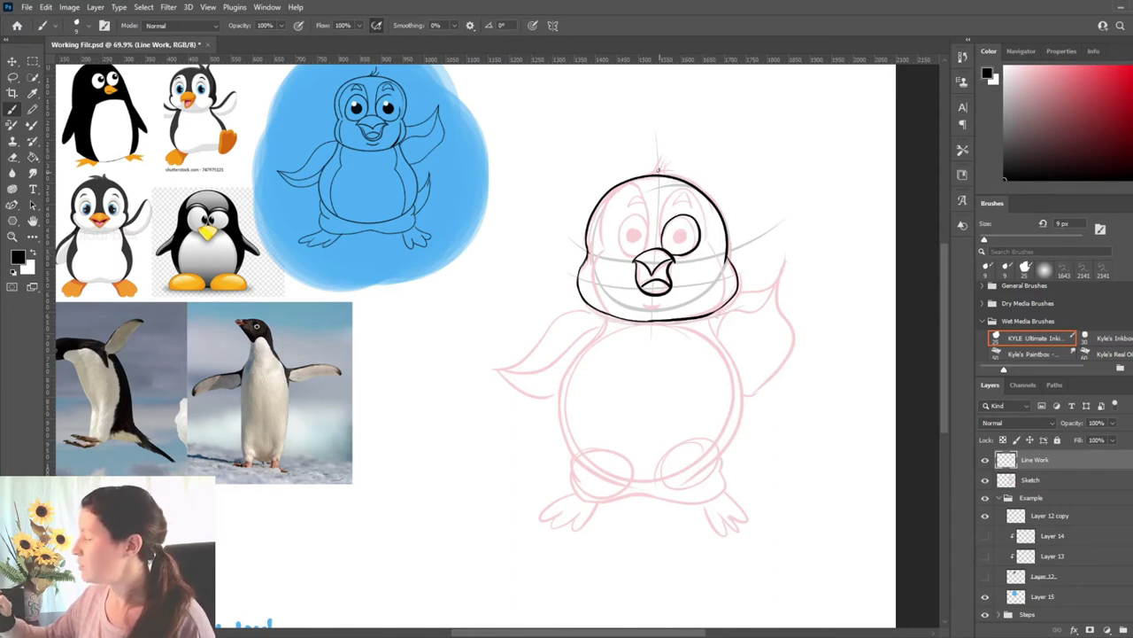
{"action": "mouse_move", "coordinate": [649, 239]}
{"action": "left_mouse_down"}
{"action": "mouse_move", "coordinate": [639, 254]}
{"action": "mouse_move", "coordinate": [646, 220]}
{"action": "mouse_move", "coordinate": [640, 255]}
{"action": "left_mouse_up"}
{"action": "key", "text": "ctrl+z"}
{"action": "key", "text": "ctrl+z"}
{"action": "key", "text": "ctrl+z"}
{"action": "left_click_drag", "start_coordinate": [647, 216], "coordinate": [627, 257]}
{"action": "key", "text": "ctrl+z"}
{"action": "left_click_drag", "start_coordinate": [647, 216], "coordinate": [637, 257]}
{"action": "key", "text": "ctrl+z"}
{"action": "mouse_move", "coordinate": [646, 216]}
{"action": "left_mouse_down"}
{"action": "mouse_move", "coordinate": [640, 259]}
{"action": "mouse_move", "coordinate": [612, 237]}
{"action": "mouse_move", "coordinate": [645, 221]}
{"action": "mouse_move", "coordinate": [653, 236]}
{"action": "mouse_move", "coordinate": [615, 238]}
{"action": "mouse_move", "coordinate": [639, 259]}
{"action": "mouse_move", "coordinate": [627, 216]}
{"action": "mouse_move", "coordinate": [630, 255]}
{"action": "mouse_move", "coordinate": [638, 217]}
{"action": "mouse_move", "coordinate": [638, 258]}
{"action": "mouse_move", "coordinate": [625, 217]}
{"action": "mouse_move", "coordinate": [642, 258]}
{"action": "mouse_move", "coordinate": [635, 213]}
{"action": "mouse_move", "coordinate": [640, 254]}
{"action": "mouse_move", "coordinate": [636, 213]}
{"action": "mouse_move", "coordinate": [640, 253]}
{"action": "mouse_move", "coordinate": [686, 234]}
{"action": "mouse_move", "coordinate": [632, 235]}
{"action": "left_mouse_up"}
{"action": "key", "text": "ctrl+z"}
{"action": "key", "text": "ctrl+z"}
{"action": "key", "text": "ctrl+z"}
{"action": "key", "text": "ctrl+z"}
{"action": "key", "text": "ctrl+z"}
{"action": "key", "text": "ctrl+z"}
{"action": "key", "text": "ctrl+z"}
{"action": "key", "text": "ctrl+z"}
{"action": "key", "text": "ctrl+z"}
{"action": "key", "text": "ctrl+z"}
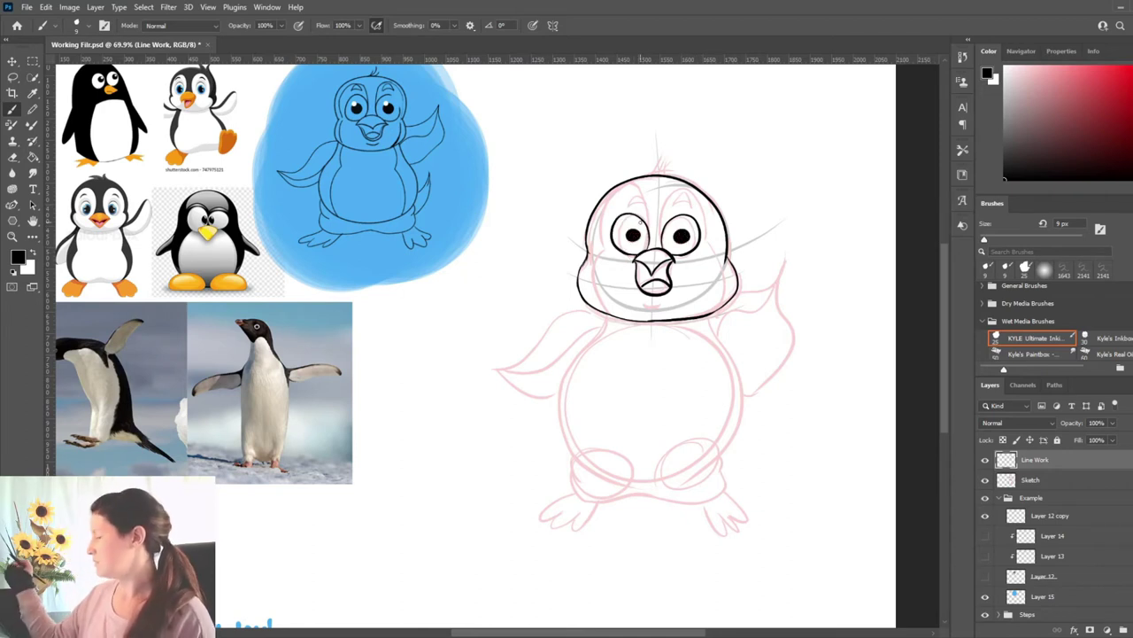
Ink pointed eyebrows above both eyes and a short curved line beneath the beak.
{"action": "mouse_move", "coordinate": [676, 207]}
{"action": "left_mouse_down"}
{"action": "mouse_move", "coordinate": [689, 199]}
{"action": "mouse_move", "coordinate": [693, 208]}
{"action": "left_mouse_up"}
{"action": "left_click_drag", "start_coordinate": [621, 207], "coordinate": [630, 197]}
{"action": "left_click_drag", "start_coordinate": [629, 196], "coordinate": [635, 204]}
{"action": "key", "text": "ctrl+z"}
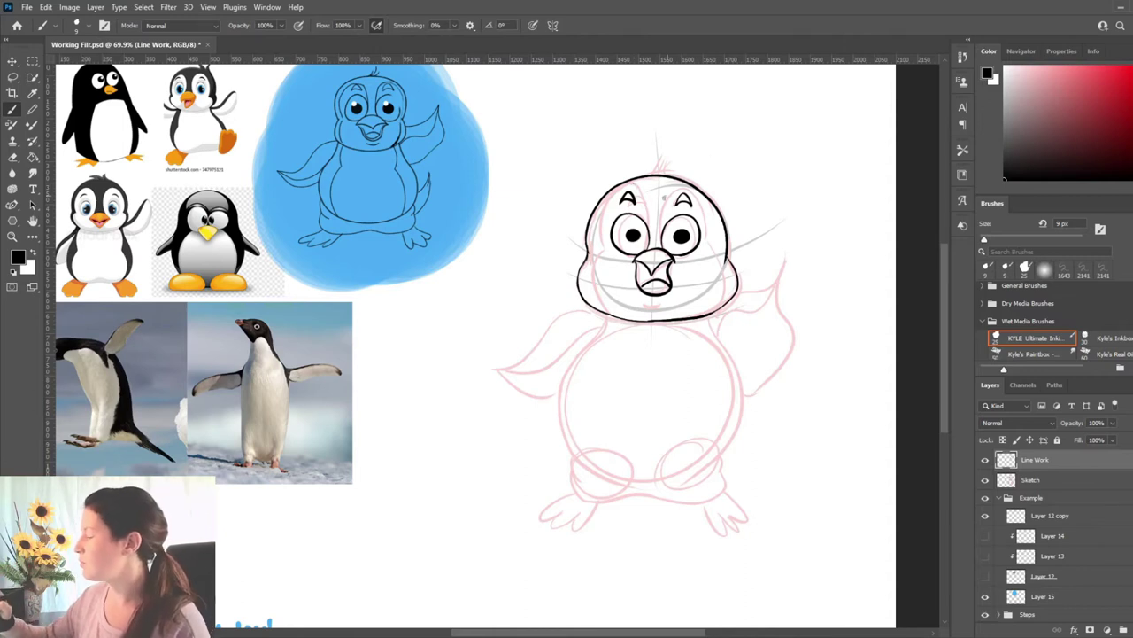
{"action": "left_click_drag", "start_coordinate": [642, 303], "coordinate": [667, 304]}
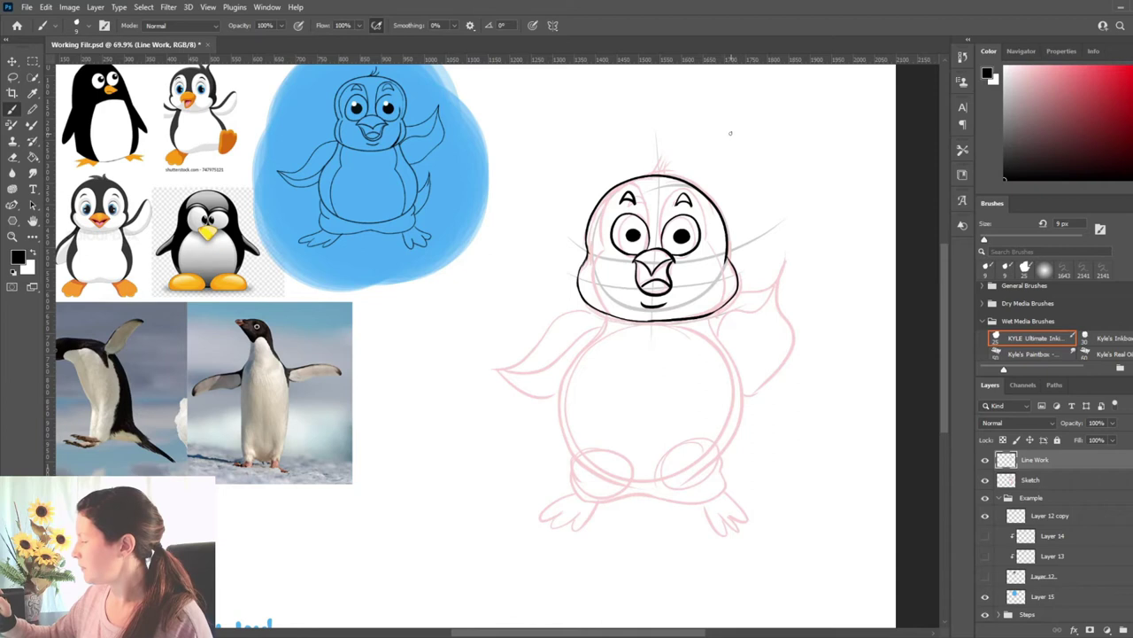
Ink both sides of the rounded belly from the neck down, joining them in a curve at the base.
{"action": "mouse_move", "coordinate": [711, 312]}
{"action": "left_mouse_down"}
{"action": "mouse_move", "coordinate": [738, 416]}
{"action": "mouse_move", "coordinate": [682, 483]}
{"action": "left_mouse_up"}
{"action": "key", "text": "ctrl+z"}
{"action": "mouse_move", "coordinate": [711, 314]}
{"action": "left_mouse_down"}
{"action": "mouse_move", "coordinate": [679, 472]}
{"action": "mouse_move", "coordinate": [660, 472]}
{"action": "left_mouse_up"}
{"action": "mouse_move", "coordinate": [606, 312]}
{"action": "left_mouse_down"}
{"action": "mouse_move", "coordinate": [561, 398]}
{"action": "mouse_move", "coordinate": [660, 476]}
{"action": "left_mouse_up"}
{"action": "key", "text": "ctrl+z"}
{"action": "mouse_move", "coordinate": [605, 310]}
{"action": "left_mouse_down"}
{"action": "mouse_move", "coordinate": [567, 447]}
{"action": "mouse_move", "coordinate": [633, 481]}
{"action": "left_mouse_up"}
{"action": "key", "text": "ctrl+z"}
{"action": "mouse_move", "coordinate": [606, 312]}
{"action": "left_mouse_down"}
{"action": "mouse_move", "coordinate": [584, 372]}
{"action": "mouse_move", "coordinate": [651, 482]}
{"action": "left_mouse_up"}
{"action": "key", "text": "ctrl+z"}
{"action": "mouse_move", "coordinate": [606, 314]}
{"action": "left_mouse_down"}
{"action": "mouse_move", "coordinate": [572, 390]}
{"action": "mouse_move", "coordinate": [659, 475]}
{"action": "left_mouse_up"}
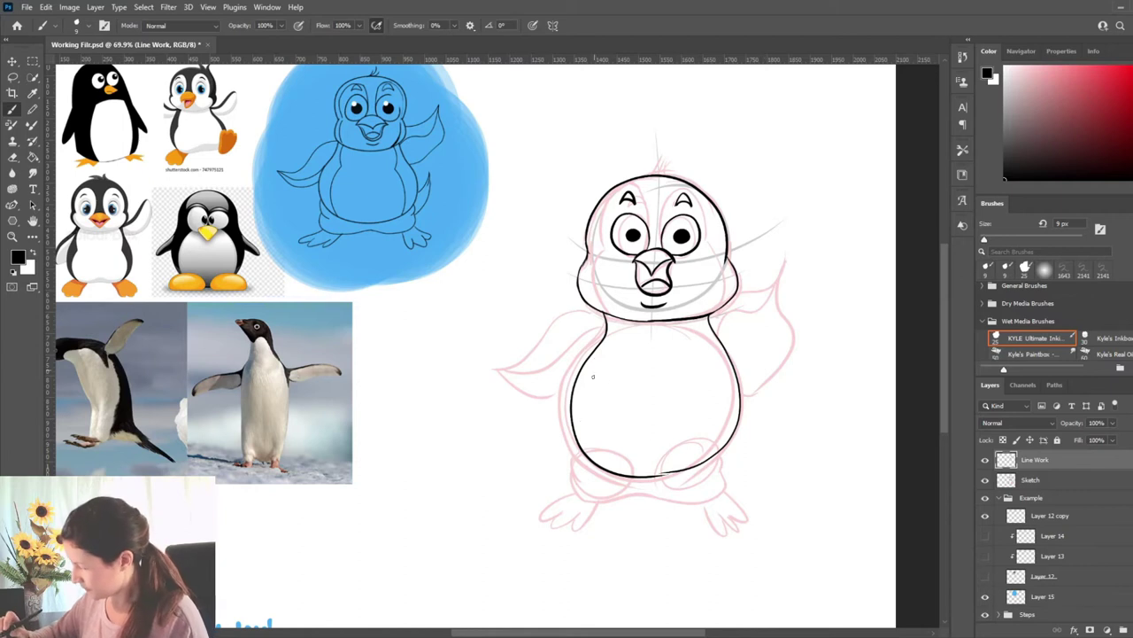
Ink the lower body beneath the belly, with a rounded bulge at each hip and a curved bottom edge.
{"action": "mouse_move", "coordinate": [578, 455]}
{"action": "left_mouse_down"}
{"action": "mouse_move", "coordinate": [597, 475]}
{"action": "mouse_move", "coordinate": [582, 494]}
{"action": "mouse_move", "coordinate": [676, 498]}
{"action": "left_mouse_up"}
{"action": "key", "text": "ctrl+z"}
{"action": "key", "text": "ctrl+z"}
{"action": "mouse_move", "coordinate": [585, 493]}
{"action": "left_mouse_down"}
{"action": "mouse_move", "coordinate": [647, 486]}
{"action": "mouse_move", "coordinate": [717, 499]}
{"action": "left_mouse_up"}
{"action": "key", "text": "ctrl+z"}
{"action": "key", "text": "ctrl+z"}
{"action": "left_click_drag", "start_coordinate": [723, 455], "coordinate": [717, 496]}
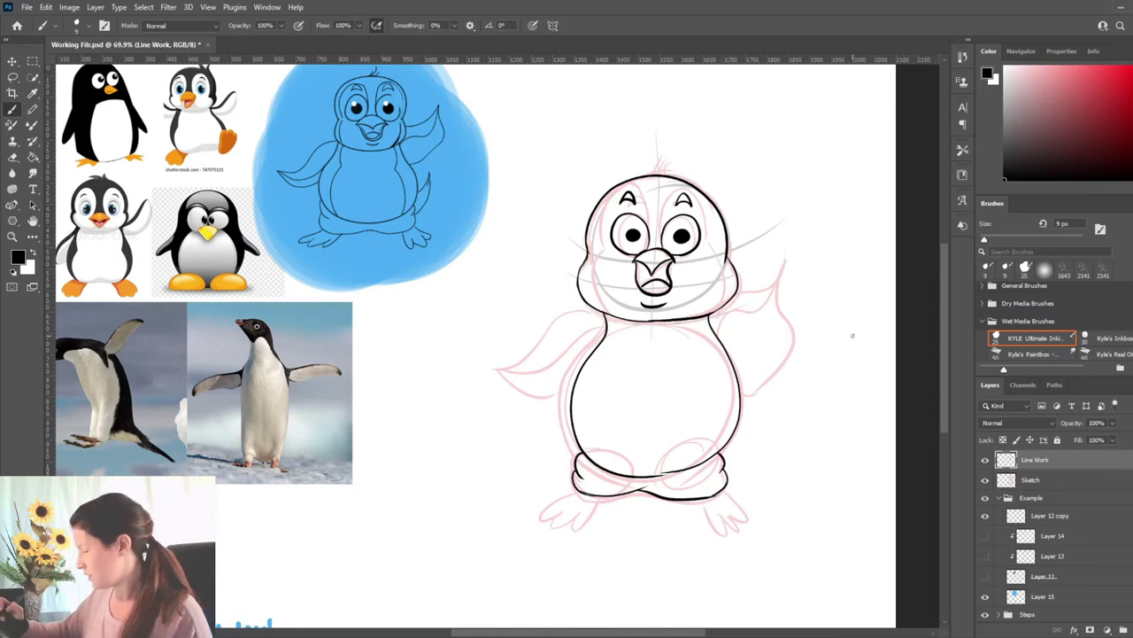
Ink both three-toed feet below the lower body, following the sketch.
{"action": "mouse_move", "coordinate": [727, 486]}
{"action": "left_mouse_down"}
{"action": "mouse_move", "coordinate": [750, 504]}
{"action": "mouse_move", "coordinate": [724, 522]}
{"action": "mouse_move", "coordinate": [728, 505]}
{"action": "left_mouse_up"}
{"action": "key", "text": "ctrl+z"}
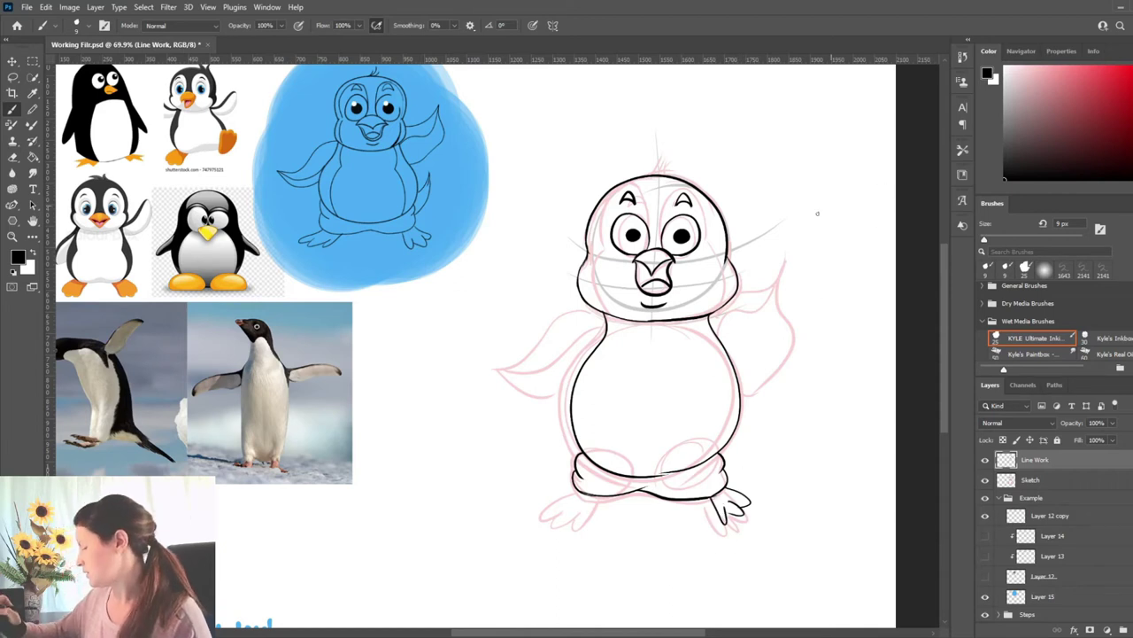
{"action": "mouse_move", "coordinate": [579, 487]}
{"action": "left_mouse_down"}
{"action": "mouse_move", "coordinate": [546, 508]}
{"action": "mouse_move", "coordinate": [580, 509]}
{"action": "mouse_move", "coordinate": [560, 515]}
{"action": "mouse_move", "coordinate": [603, 498]}
{"action": "left_mouse_up"}
{"action": "key", "text": "ctrl+z"}
{"action": "key", "text": "ctrl+z"}
{"action": "key", "text": "ctrl+z"}
{"action": "key", "text": "ctrl+z"}
{"action": "key", "text": "ctrl+z"}
{"action": "key", "text": "ctrl+z"}
{"action": "key", "text": "ctrl+z"}
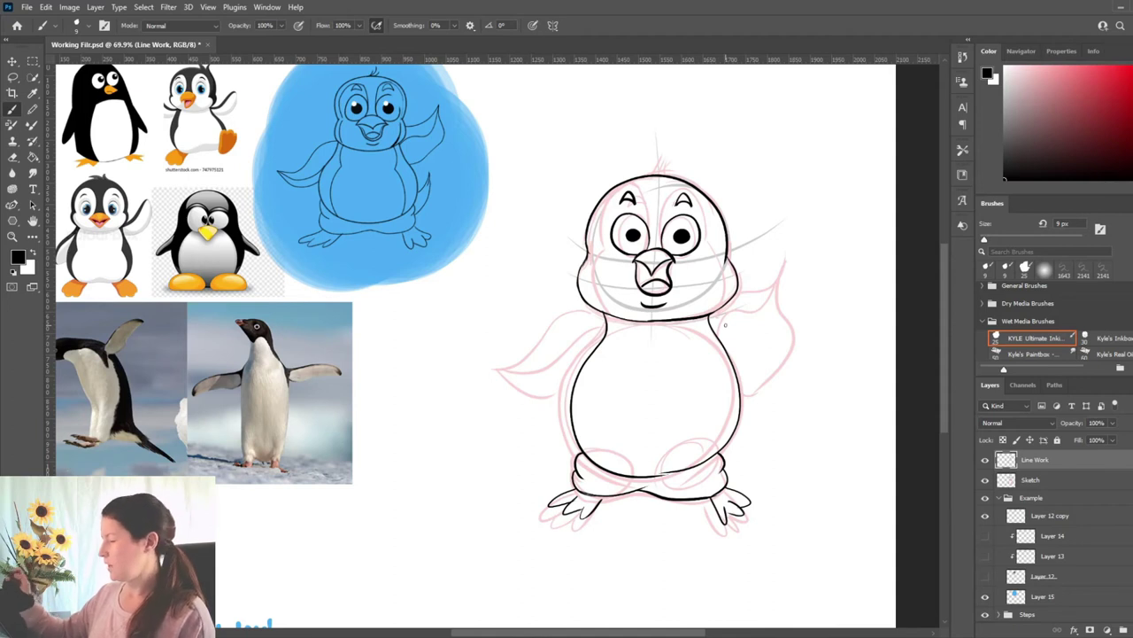
Ink the raised wing's outline from the cheek up to its pointed tip and back down to the side of the body.
{"action": "mouse_move", "coordinate": [737, 294]}
{"action": "left_mouse_down"}
{"action": "mouse_move", "coordinate": [785, 258]}
{"action": "mouse_move", "coordinate": [788, 236]}
{"action": "mouse_move", "coordinate": [794, 332]}
{"action": "mouse_move", "coordinate": [752, 404]}
{"action": "left_mouse_up"}
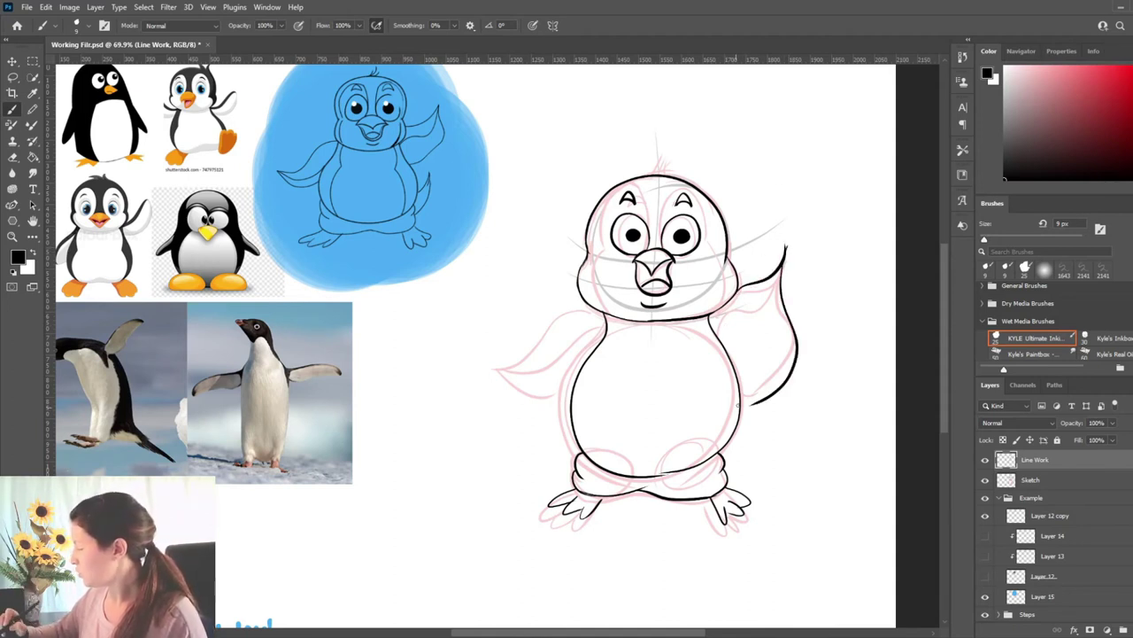
{"action": "key", "text": "ctrl+z"}
{"action": "mouse_move", "coordinate": [784, 251]}
{"action": "left_mouse_down"}
{"action": "mouse_move", "coordinate": [795, 355]}
{"action": "mouse_move", "coordinate": [740, 417]}
{"action": "left_mouse_up"}
{"action": "key", "text": "ctrl+z"}
{"action": "mouse_move", "coordinate": [784, 257]}
{"action": "left_mouse_down"}
{"action": "mouse_move", "coordinate": [775, 352]}
{"action": "mouse_move", "coordinate": [742, 415]}
{"action": "left_mouse_up"}
{"action": "key", "text": "ctrl+z"}
{"action": "mouse_move", "coordinate": [784, 258]}
{"action": "left_mouse_down"}
{"action": "mouse_move", "coordinate": [780, 382]}
{"action": "mouse_move", "coordinate": [740, 413]}
{"action": "left_mouse_up"}
{"action": "key", "text": "ctrl+z"}
{"action": "left_click_drag", "start_coordinate": [785, 257], "coordinate": [741, 411]}
Ink the lowered wing's outline from the cheek out to its pointed tip and back to the side of the belly.
{"action": "mouse_move", "coordinate": [590, 302]}
{"action": "left_mouse_down"}
{"action": "mouse_move", "coordinate": [535, 336]}
{"action": "mouse_move", "coordinate": [473, 348]}
{"action": "mouse_move", "coordinate": [571, 409]}
{"action": "left_mouse_up"}
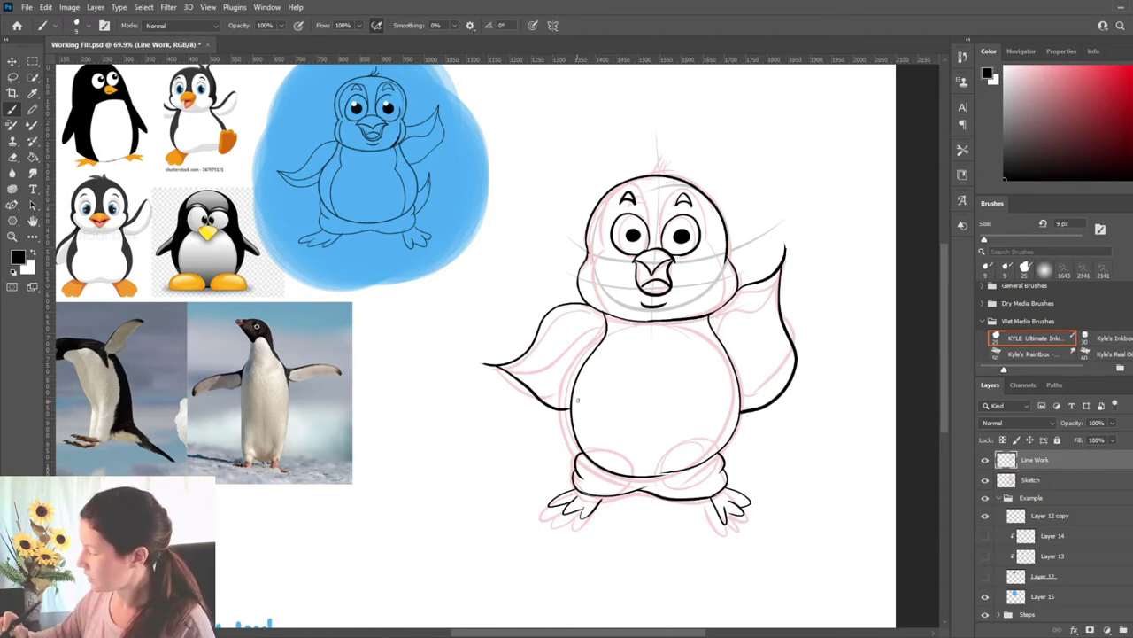
{"action": "key", "text": "ctrl+z"}
{"action": "left_click_drag", "start_coordinate": [483, 364], "coordinate": [571, 421]}
{"action": "key", "text": "ctrl+z"}
{"action": "mouse_move", "coordinate": [484, 364]}
{"action": "left_mouse_down"}
{"action": "mouse_move", "coordinate": [514, 395]}
{"action": "mouse_move", "coordinate": [572, 408]}
{"action": "left_mouse_up"}
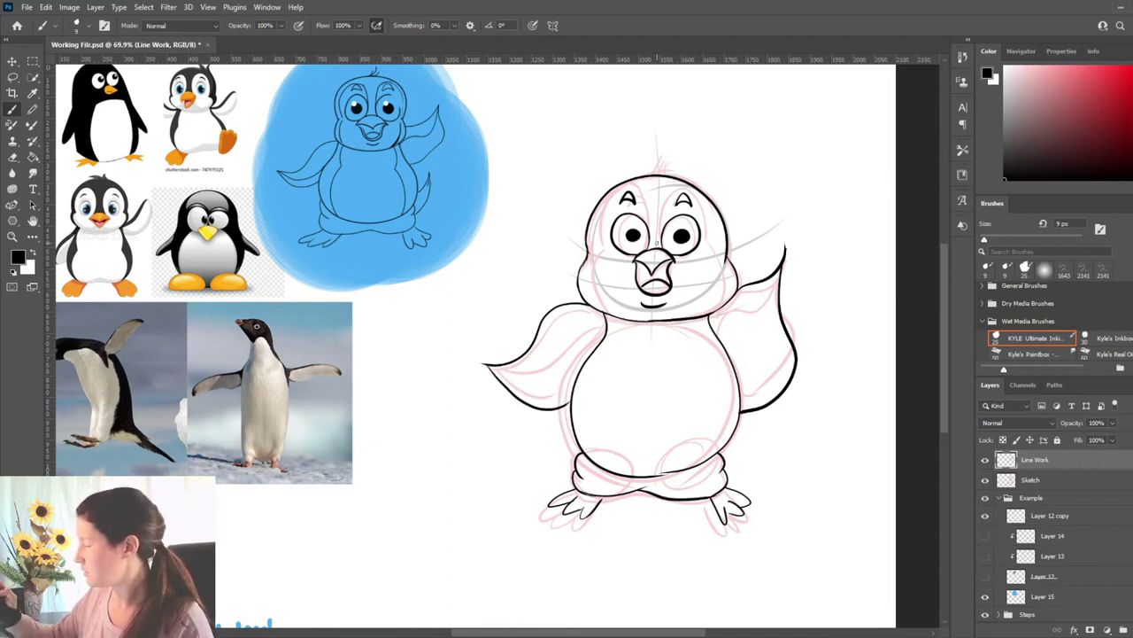
Ink the curved inner line of the raised wing from the body near the neck to the tip.
{"action": "left_click_drag", "start_coordinate": [724, 347], "coordinate": [780, 273]}
{"action": "key", "text": "ctrl+z"}
{"action": "mouse_move", "coordinate": [724, 346]}
{"action": "left_mouse_down"}
{"action": "mouse_move", "coordinate": [732, 318]}
{"action": "mouse_move", "coordinate": [779, 271]}
{"action": "left_mouse_up"}
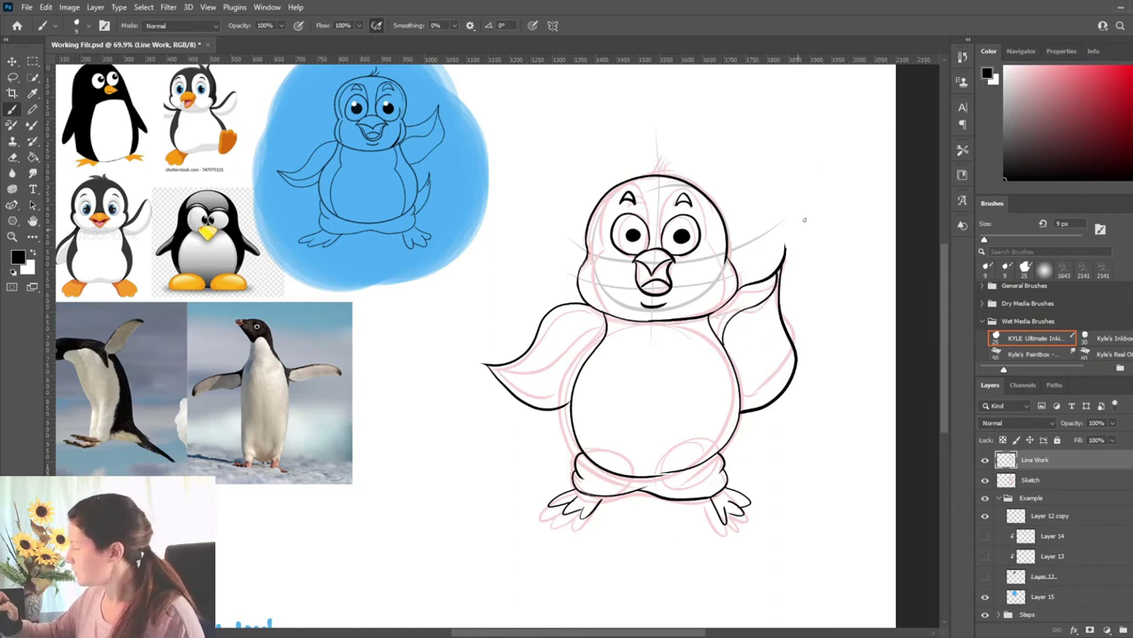
Ink the curved inner line of the lowered wing from its tip back to the upper body.
{"action": "mouse_move", "coordinate": [606, 333]}
{"action": "left_mouse_down"}
{"action": "mouse_move", "coordinate": [497, 372]}
{"action": "mouse_move", "coordinate": [582, 363]}
{"action": "left_mouse_up"}
{"action": "key", "text": "ctrl+z"}
{"action": "key", "text": "ctrl+z"}
{"action": "left_click_drag", "start_coordinate": [492, 366], "coordinate": [576, 374]}
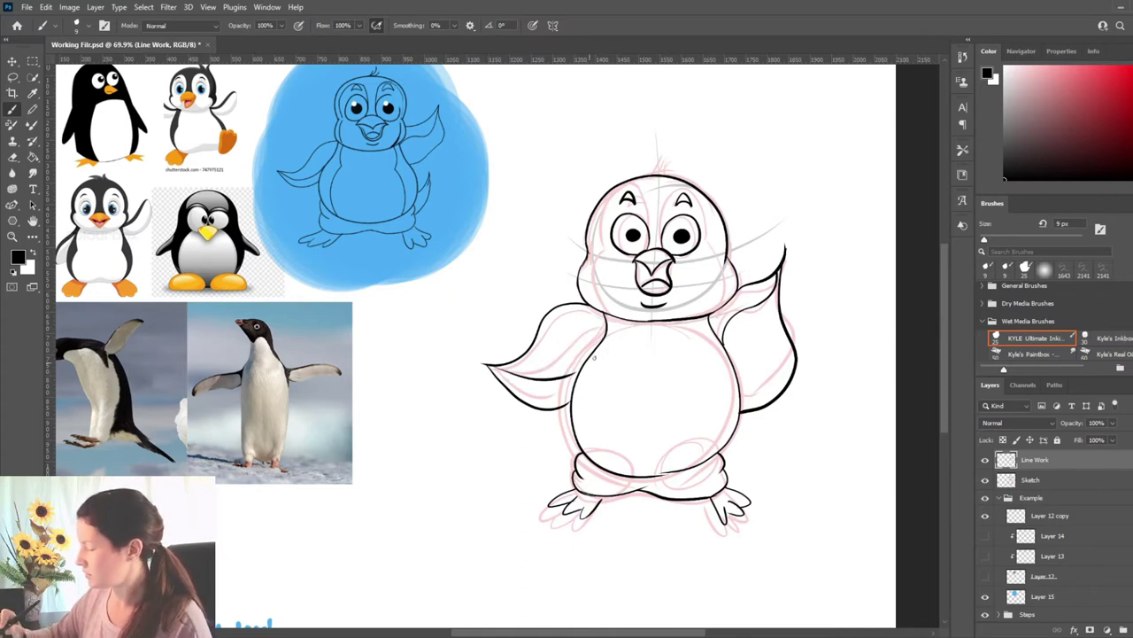
{"action": "key", "text": "ctrl+z"}
{"action": "mouse_move", "coordinate": [489, 366]}
{"action": "left_mouse_down"}
{"action": "mouse_move", "coordinate": [581, 347]}
{"action": "mouse_move", "coordinate": [533, 378]}
{"action": "mouse_move", "coordinate": [577, 380]}
{"action": "left_mouse_up"}
{"action": "key", "text": "ctrl+z"}
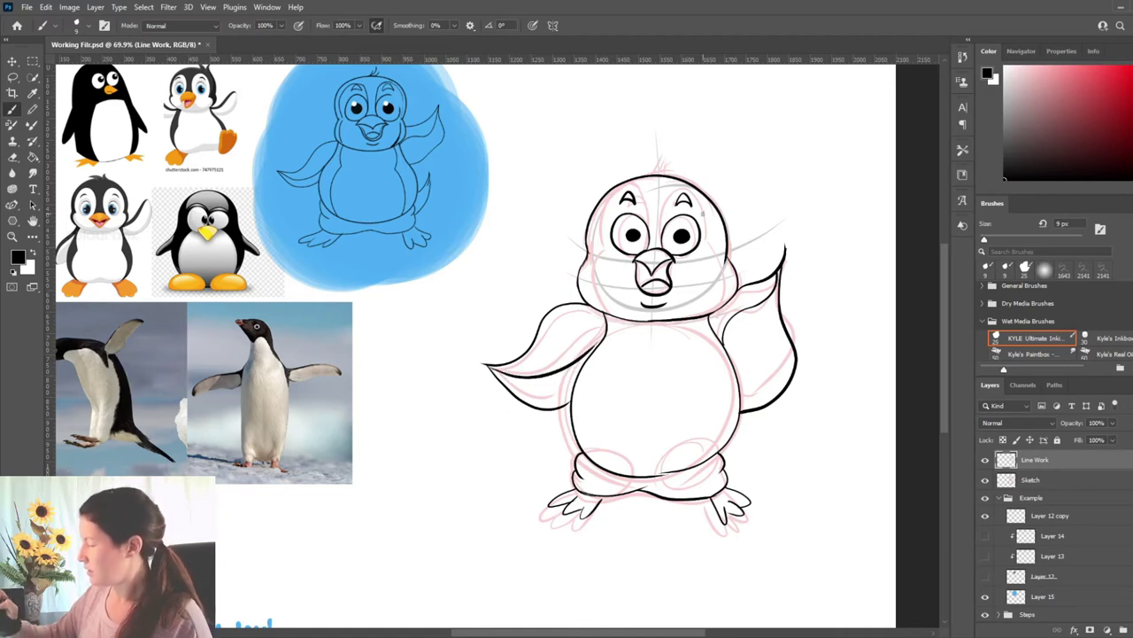
Ink a small feather tuft on top of the head and the curved face marking around the right eye down to the cheek.
{"action": "left_click_drag", "start_coordinate": [645, 177], "coordinate": [668, 164]}
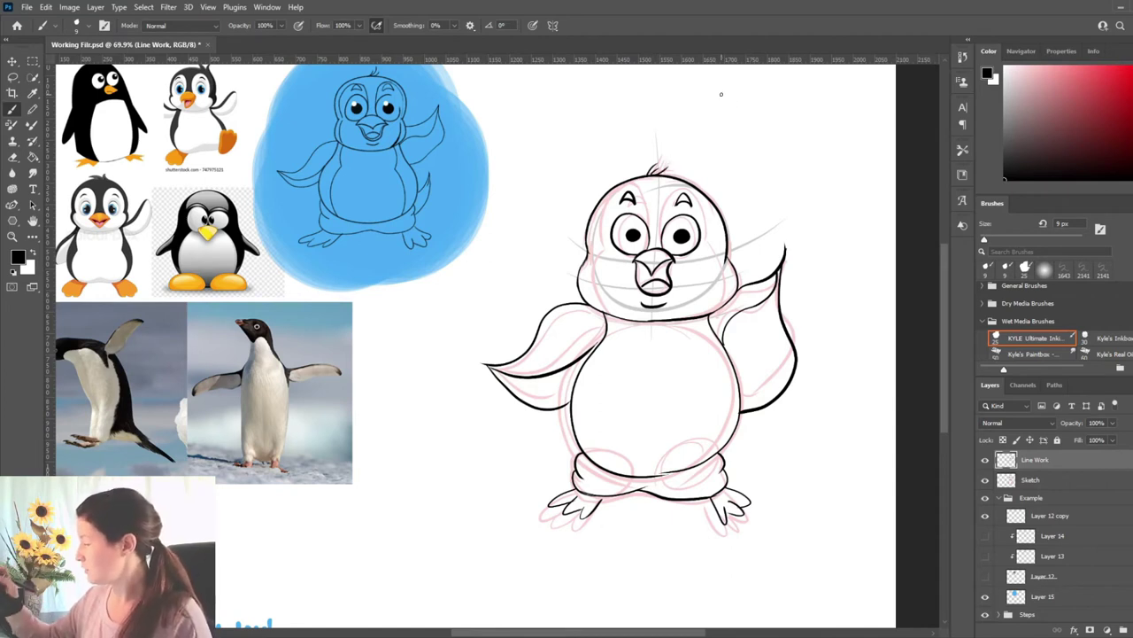
{"action": "mouse_move", "coordinate": [662, 241]}
{"action": "left_mouse_down"}
{"action": "mouse_move", "coordinate": [662, 211]}
{"action": "mouse_move", "coordinate": [707, 200]}
{"action": "mouse_move", "coordinate": [702, 253]}
{"action": "mouse_move", "coordinate": [661, 229]}
{"action": "mouse_move", "coordinate": [687, 188]}
{"action": "mouse_move", "coordinate": [719, 247]}
{"action": "mouse_move", "coordinate": [705, 282]}
{"action": "mouse_move", "coordinate": [713, 312]}
{"action": "left_mouse_up"}
{"action": "key", "text": "ctrl+z"}
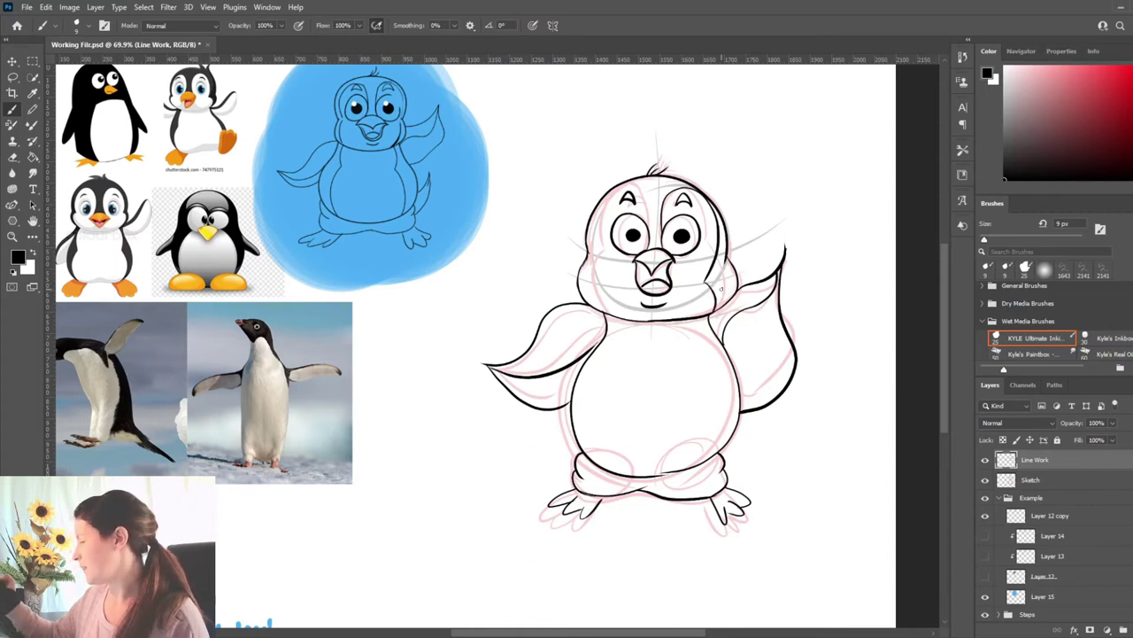
{"action": "key", "text": "ctrl+z"}
{"action": "mouse_move", "coordinate": [662, 239]}
{"action": "left_mouse_down"}
{"action": "mouse_move", "coordinate": [666, 191]}
{"action": "mouse_move", "coordinate": [694, 188]}
{"action": "mouse_move", "coordinate": [717, 283]}
{"action": "mouse_move", "coordinate": [728, 285]}
{"action": "left_mouse_up"}
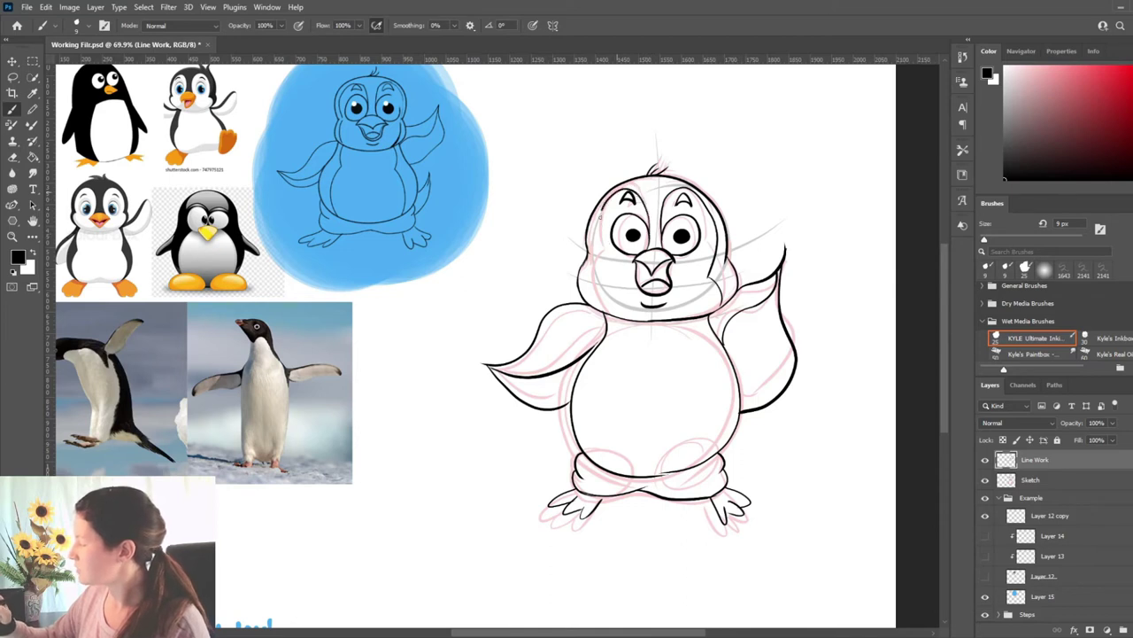
Ink the matching face marking around the left eye, curving from beside the beak over the eye and down to the cheek.
{"action": "key", "text": "ctrl+z"}
{"action": "mouse_move", "coordinate": [650, 230]}
{"action": "left_mouse_down"}
{"action": "mouse_move", "coordinate": [627, 186]}
{"action": "mouse_move", "coordinate": [604, 262]}
{"action": "mouse_move", "coordinate": [610, 320]}
{"action": "left_mouse_up"}
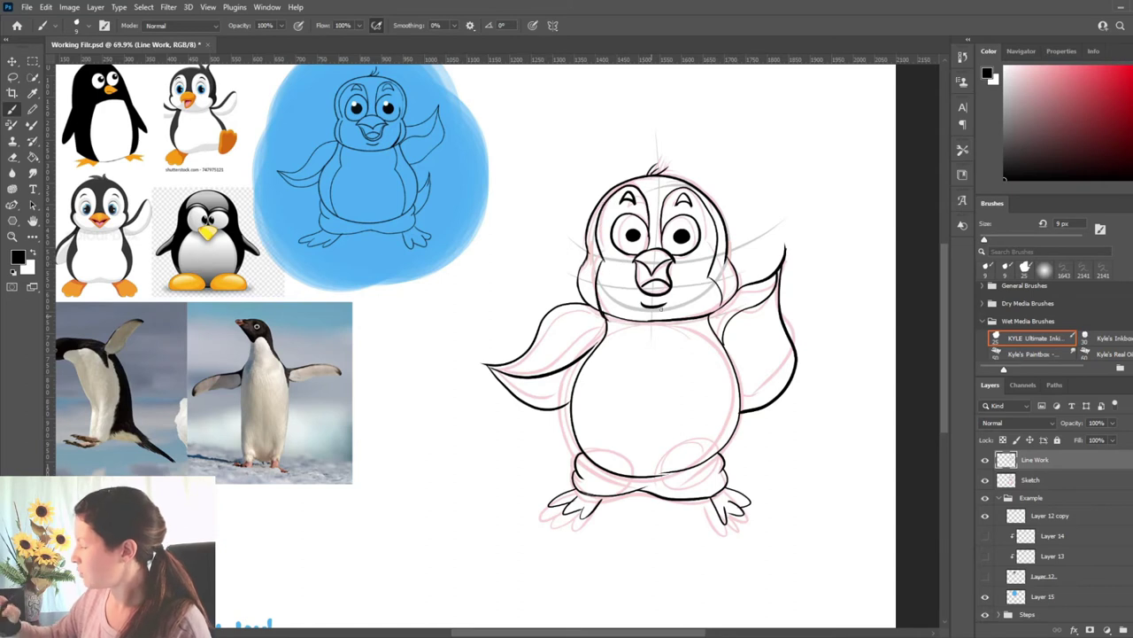
{"action": "key", "text": "ctrl+z"}
{"action": "left_click_drag", "start_coordinate": [603, 261], "coordinate": [603, 311]}
{"action": "key", "text": "ctrl+z"}
{"action": "left_click_drag", "start_coordinate": [606, 259], "coordinate": [596, 307]}
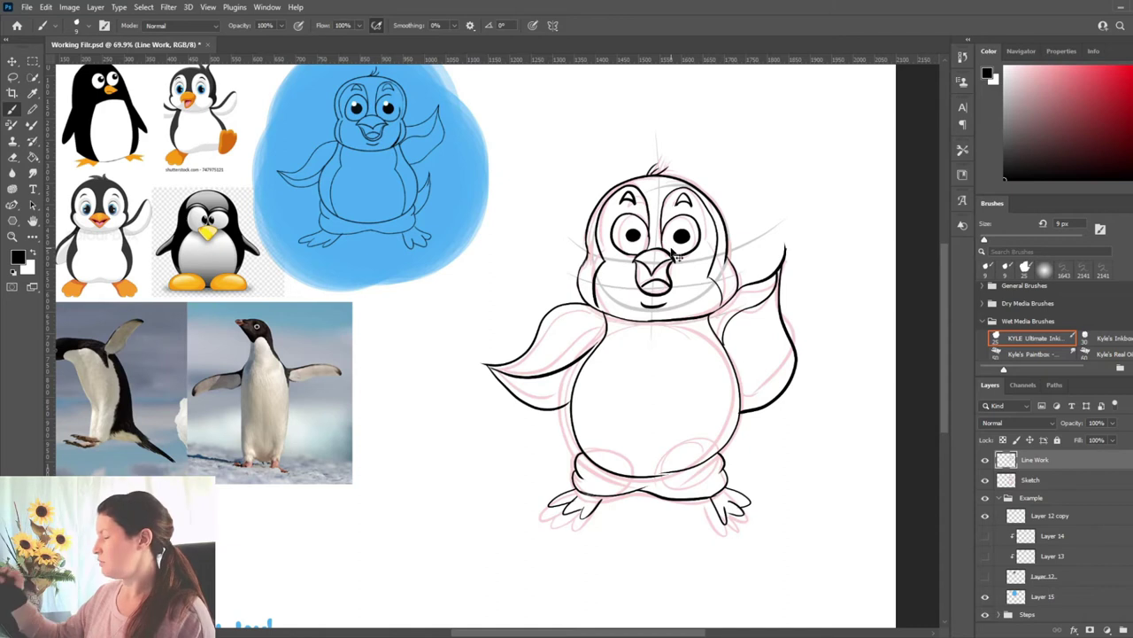
{"action": "key", "text": "ctrl+z"}
{"action": "key", "text": "ctrl+z"}
{"action": "mouse_move", "coordinate": [650, 235]}
{"action": "left_mouse_down"}
{"action": "mouse_move", "coordinate": [638, 189]}
{"action": "mouse_move", "coordinate": [598, 225]}
{"action": "mouse_move", "coordinate": [609, 275]}
{"action": "mouse_move", "coordinate": [597, 308]}
{"action": "left_mouse_up"}
{"action": "key", "text": "ctrl+z"}
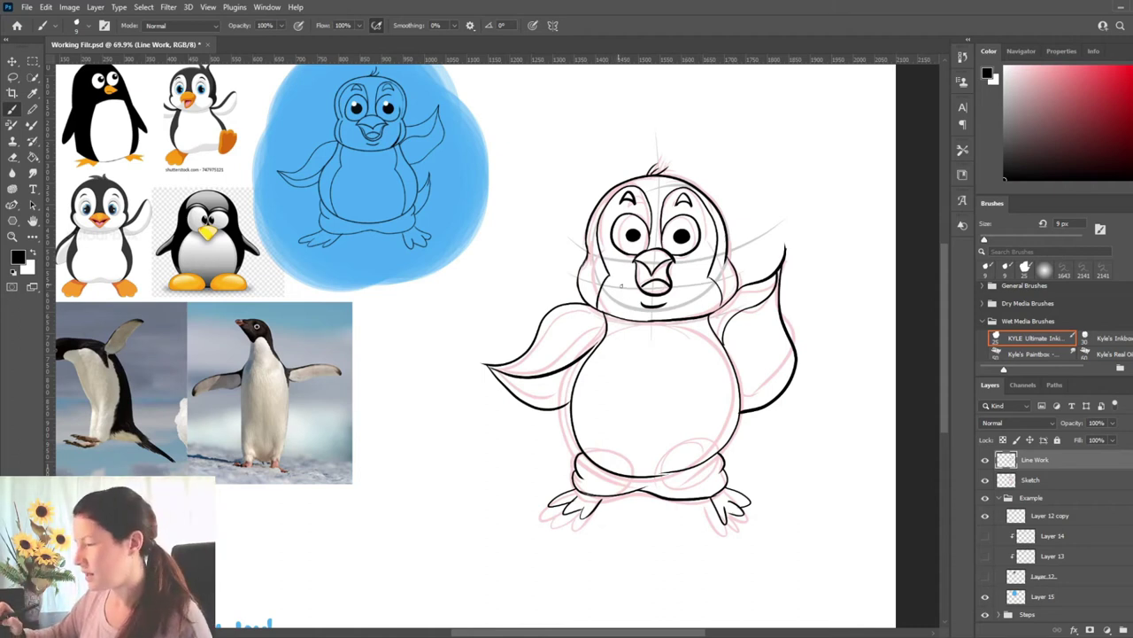
Ink the wavy inner belly markings on both sides of the body, running from the neck down to the waist roll.
{"action": "left_click_drag", "start_coordinate": [618, 316], "coordinate": [591, 461]}
{"action": "key", "text": "ctrl+z"}
{"action": "key", "text": "ctrl+z"}
{"action": "left_click_drag", "start_coordinate": [621, 322], "coordinate": [607, 375]}
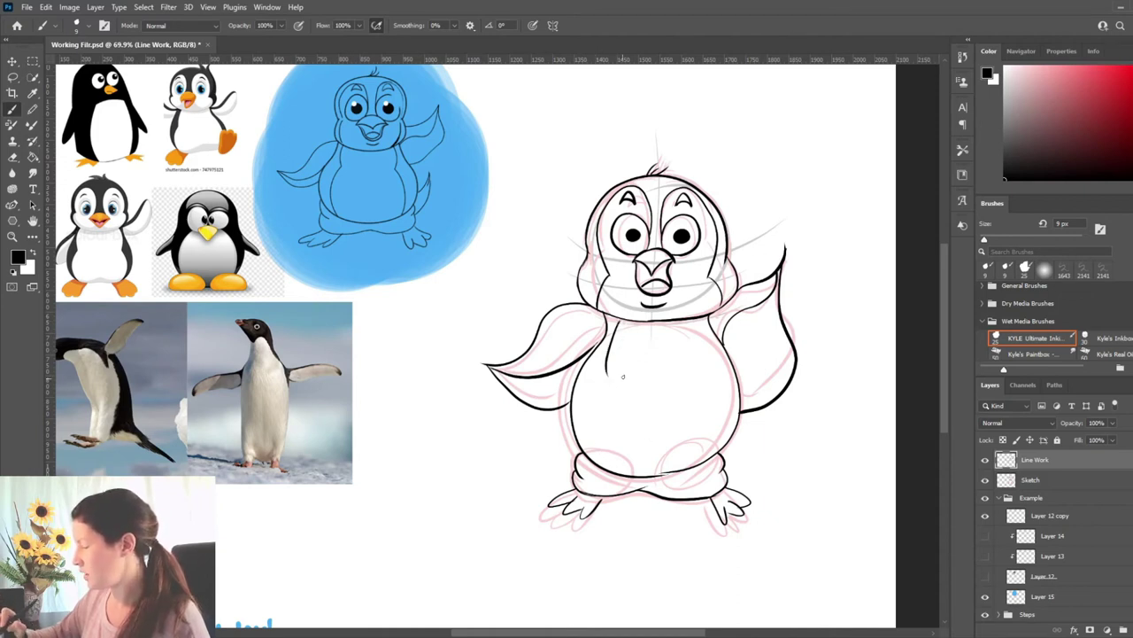
{"action": "key", "text": "ctrl+z"}
{"action": "mouse_move", "coordinate": [620, 316]}
{"action": "left_mouse_down"}
{"action": "mouse_move", "coordinate": [607, 361]}
{"action": "mouse_move", "coordinate": [627, 387]}
{"action": "mouse_move", "coordinate": [610, 379]}
{"action": "mouse_move", "coordinate": [590, 460]}
{"action": "left_mouse_up"}
{"action": "mouse_move", "coordinate": [696, 317]}
{"action": "left_mouse_down"}
{"action": "mouse_move", "coordinate": [727, 385]}
{"action": "mouse_move", "coordinate": [705, 335]}
{"action": "mouse_move", "coordinate": [704, 393]}
{"action": "mouse_move", "coordinate": [718, 377]}
{"action": "mouse_move", "coordinate": [724, 453]}
{"action": "left_mouse_up"}
{"action": "key", "text": "ctrl+z"}
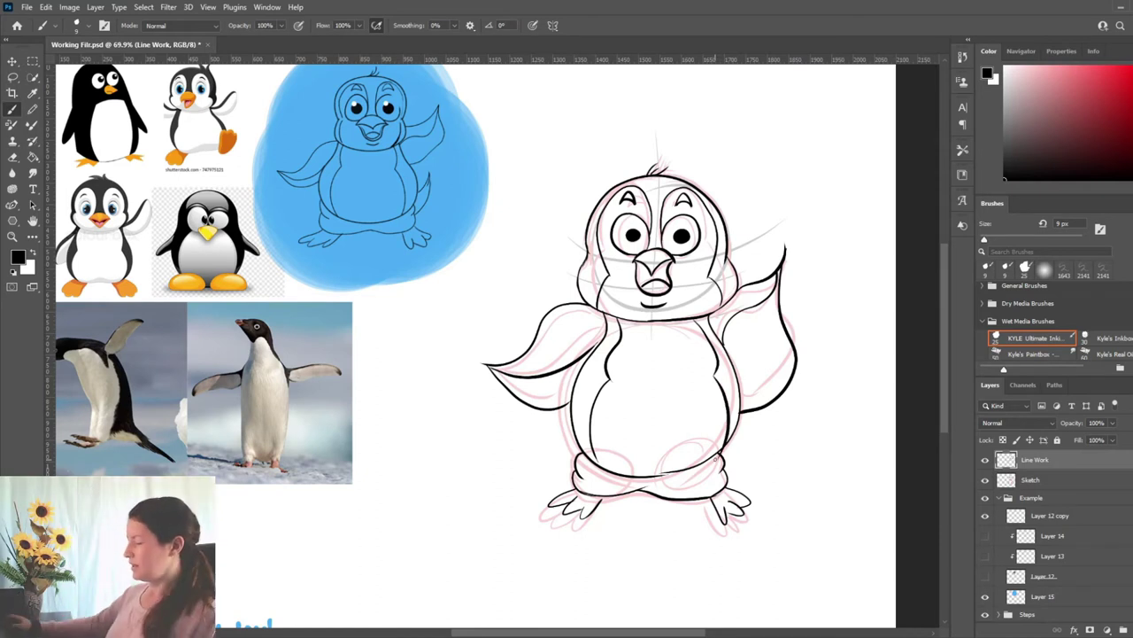
Hide the Sketch layer and open the Line Work layer in the Liquify filter.
{"action": "scroll", "coordinate": [703, 380], "scroll_direction": "down", "scroll_amount": 3}
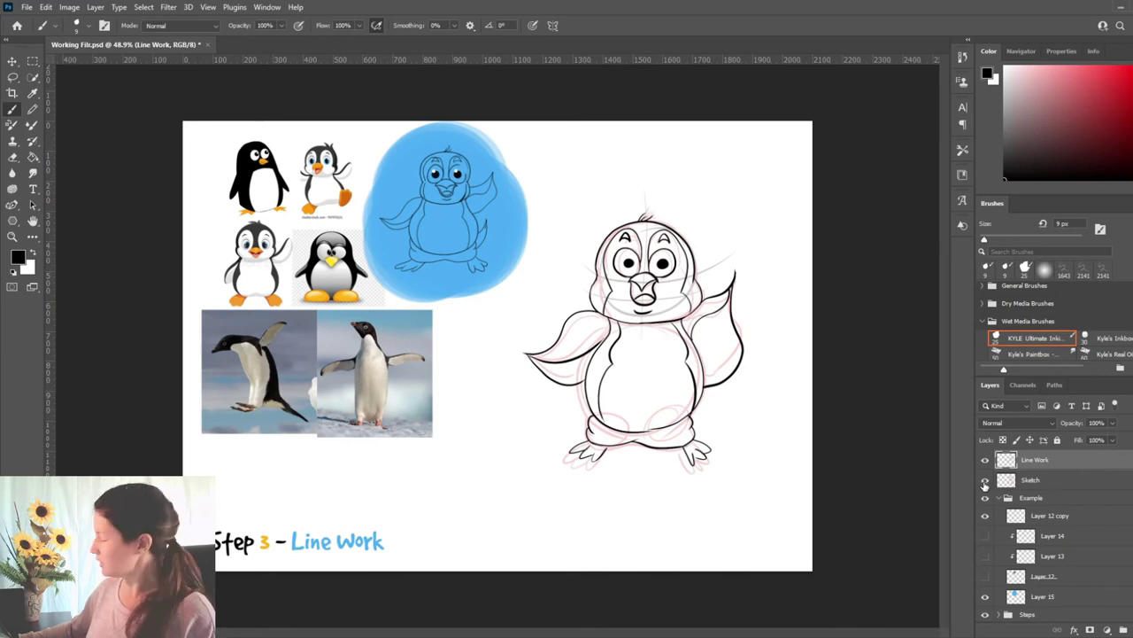
{"action": "left_click", "coordinate": [984, 479]}
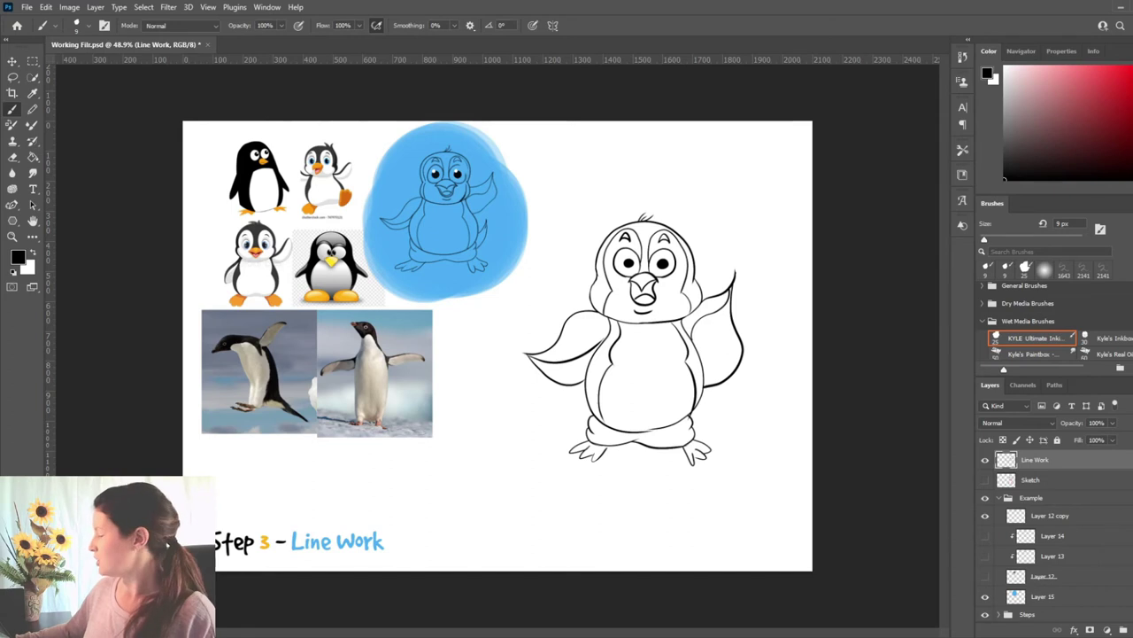
{"action": "left_click", "coordinate": [169, 7]}
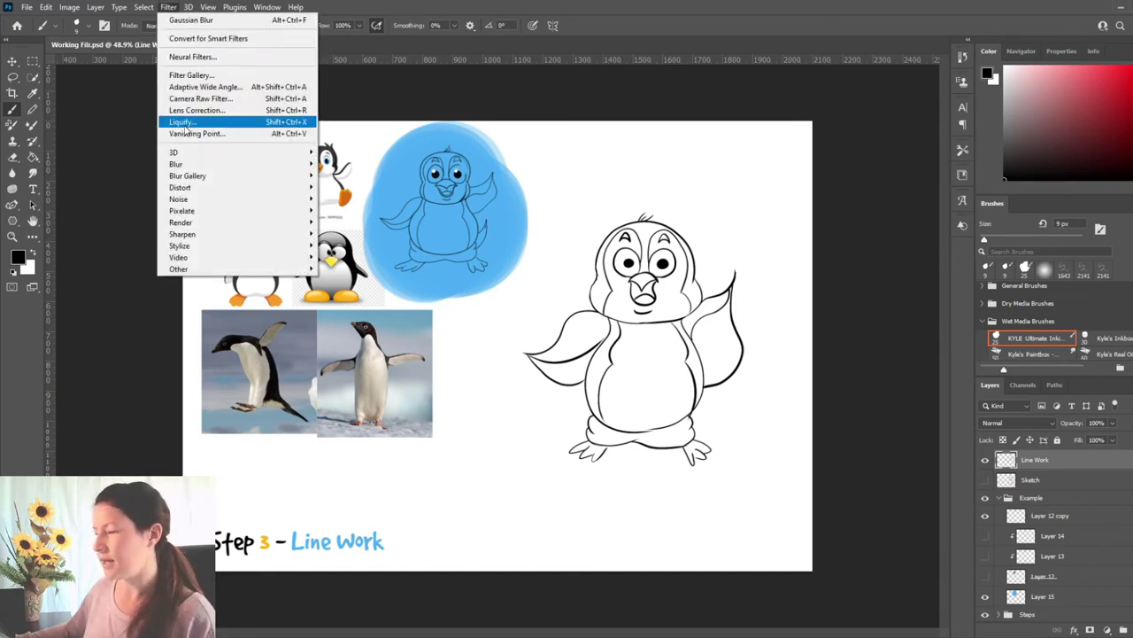
{"action": "left_click", "coordinate": [209, 124]}
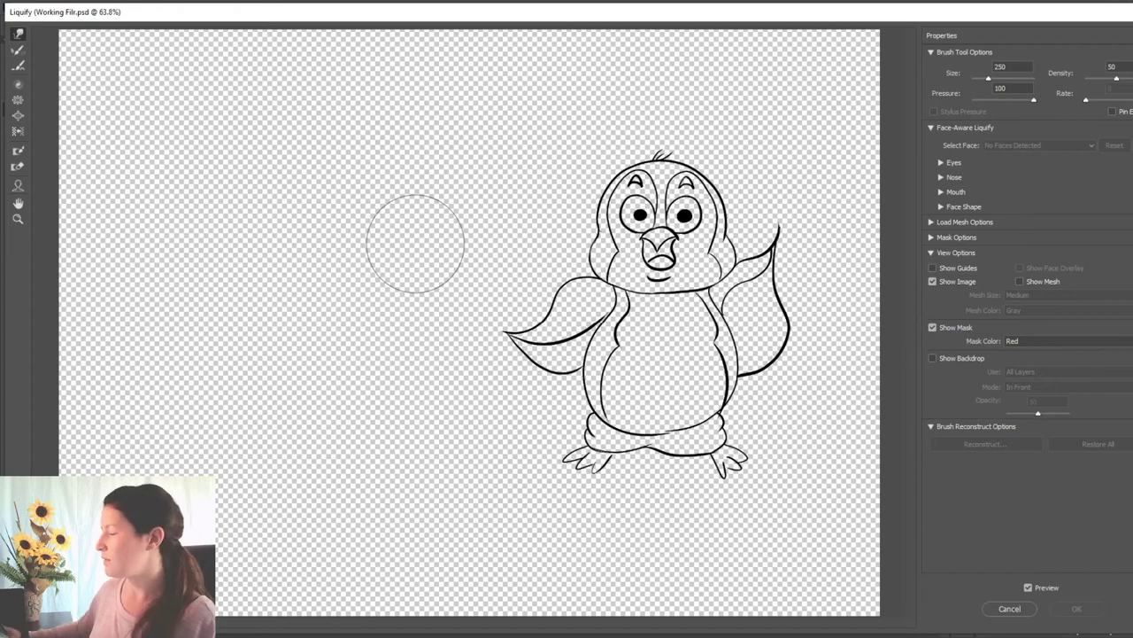
Push the sides of the penguin's body slightly outward with the Forward Warp tool, using large brush sizes between 300 and 500.
{"action": "key", "text": "bracketright"}
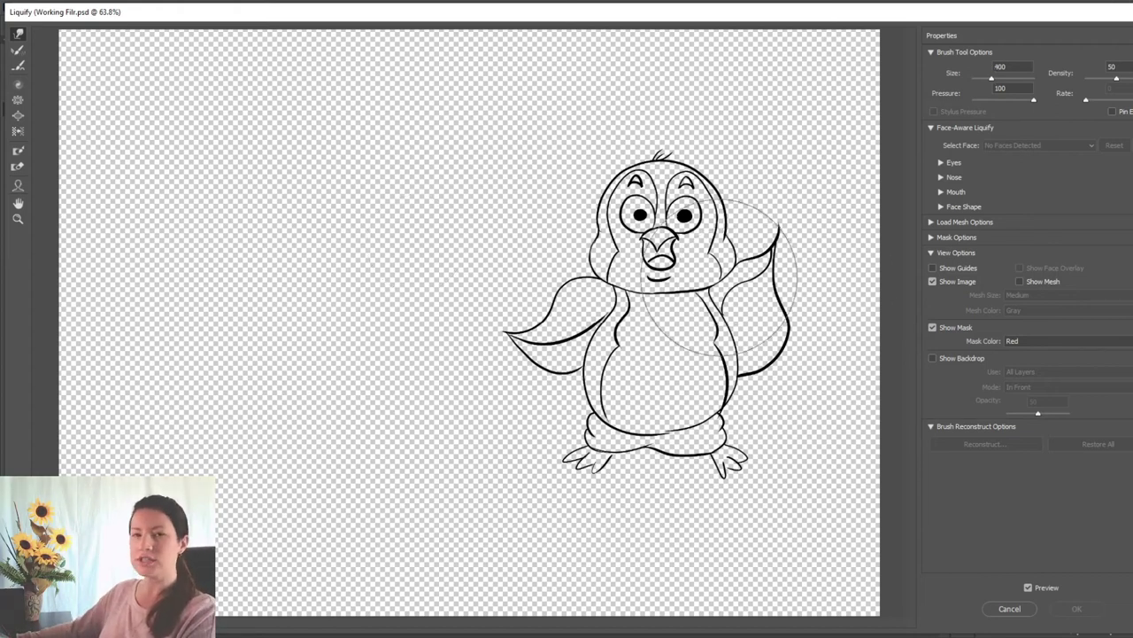
{"action": "key", "text": "bracketright"}
{"action": "key", "text": "bracketright"}
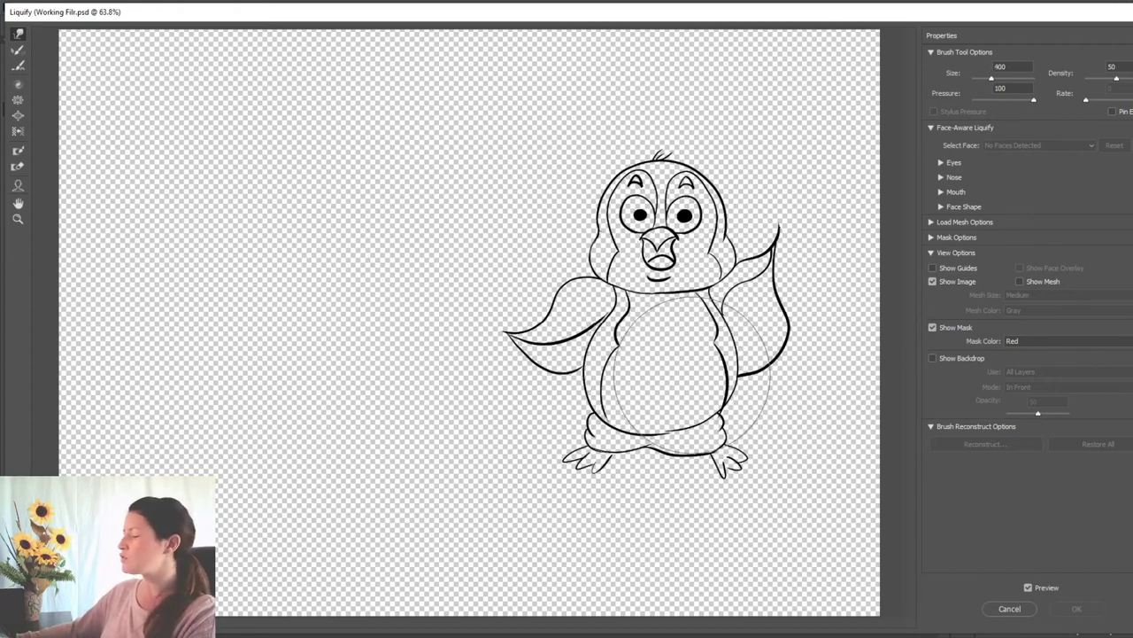
{"action": "left_click", "coordinate": [697, 376]}
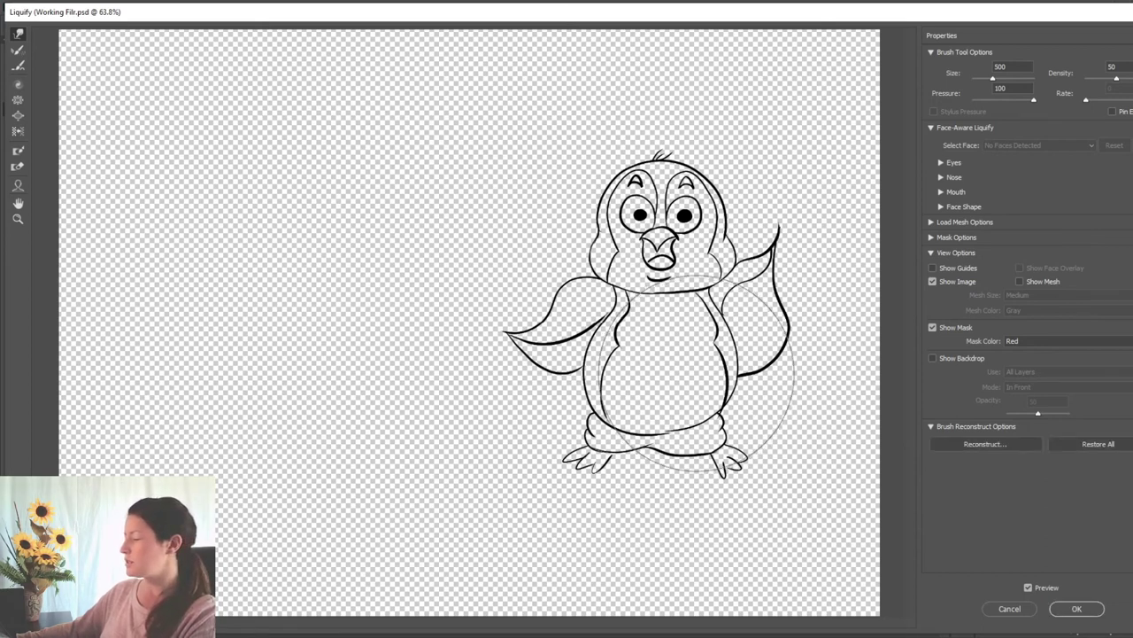
{"action": "key", "text": "bracketright"}
{"action": "key", "text": "bracketright"}
{"action": "key", "text": "bracketleft"}
{"action": "key", "text": "bracketleft"}
{"action": "key", "text": "bracketleft"}
{"action": "key", "text": "bracketleft"}
{"action": "key", "text": "bracketright"}
{"action": "key", "text": "bracketright"}
{"action": "key", "text": "bracketright"}
{"action": "key", "text": "bracketleft"}
{"action": "key", "text": "bracketleft"}
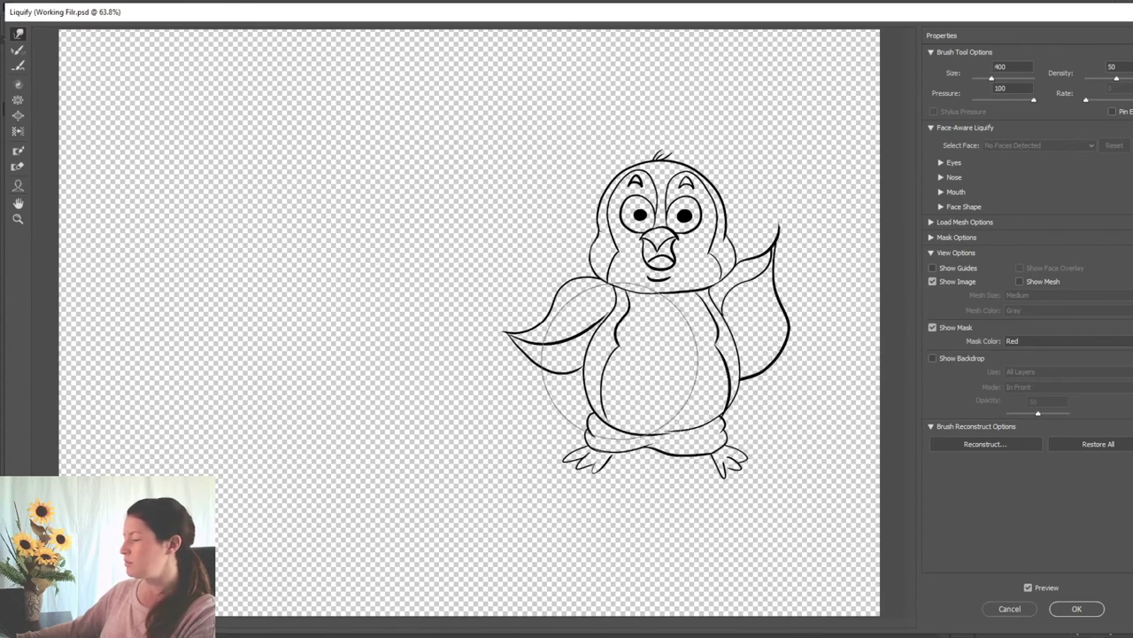
{"action": "key", "text": "bracketleft"}
{"action": "left_click_drag", "start_coordinate": [623, 312], "coordinate": [616, 311]}
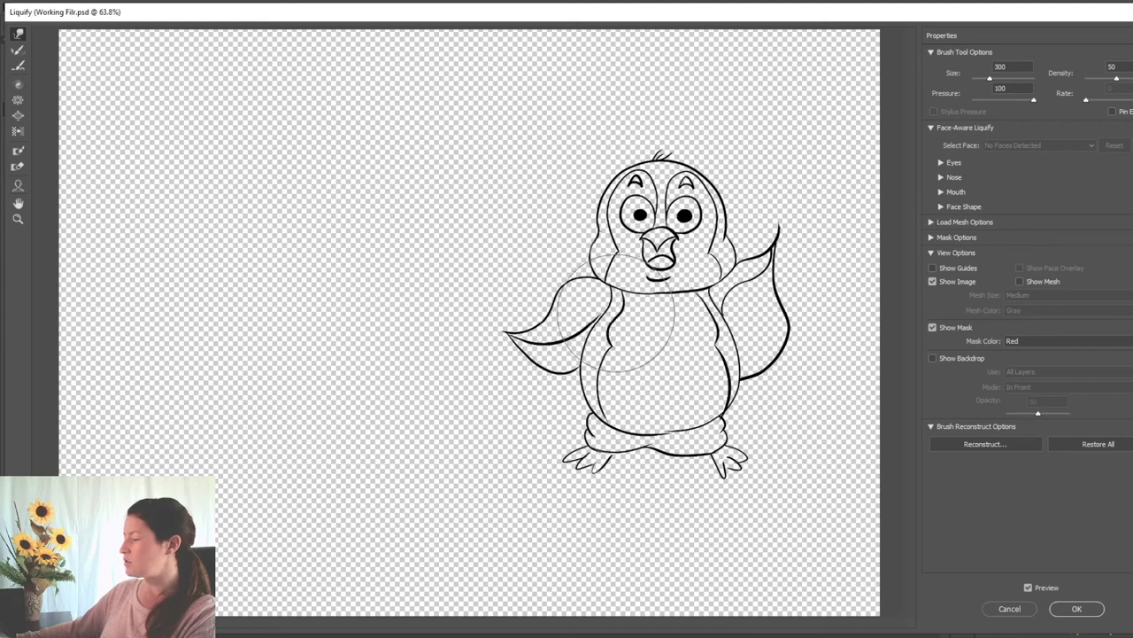
Warp the chin line slightly lower and widen the waist roll on both sides, using brush sizes of 200 and 300.
{"action": "key", "text": "bracketleft"}
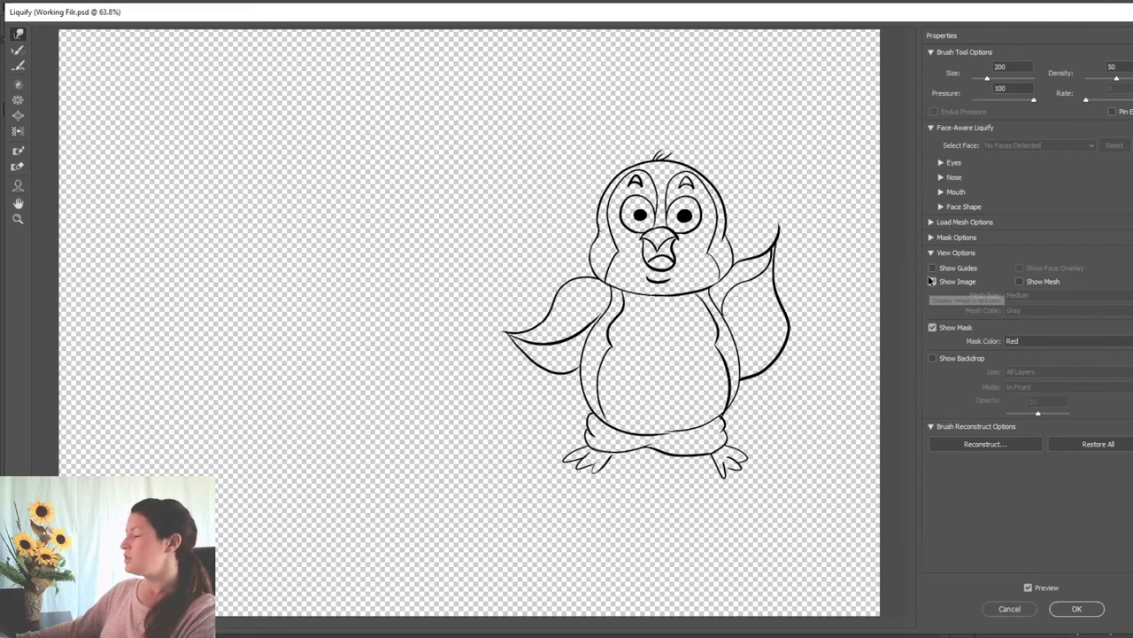
{"action": "key", "text": "bracketright"}
{"action": "key", "text": "bracketright"}
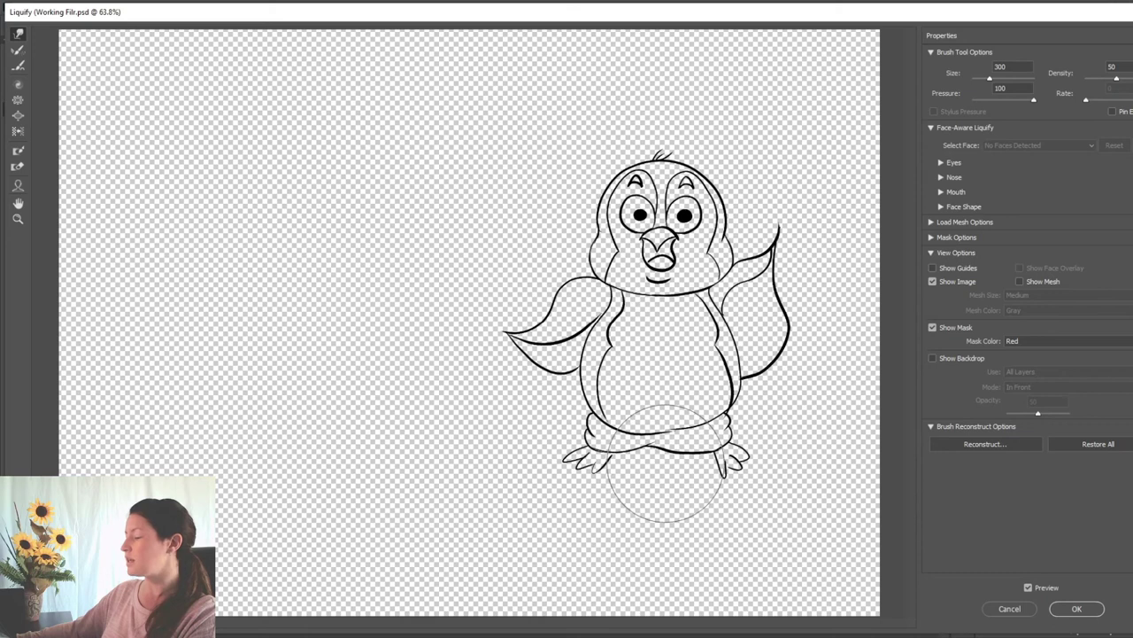
{"action": "key", "text": "bracketleft"}
{"action": "key", "text": "bracketleft"}
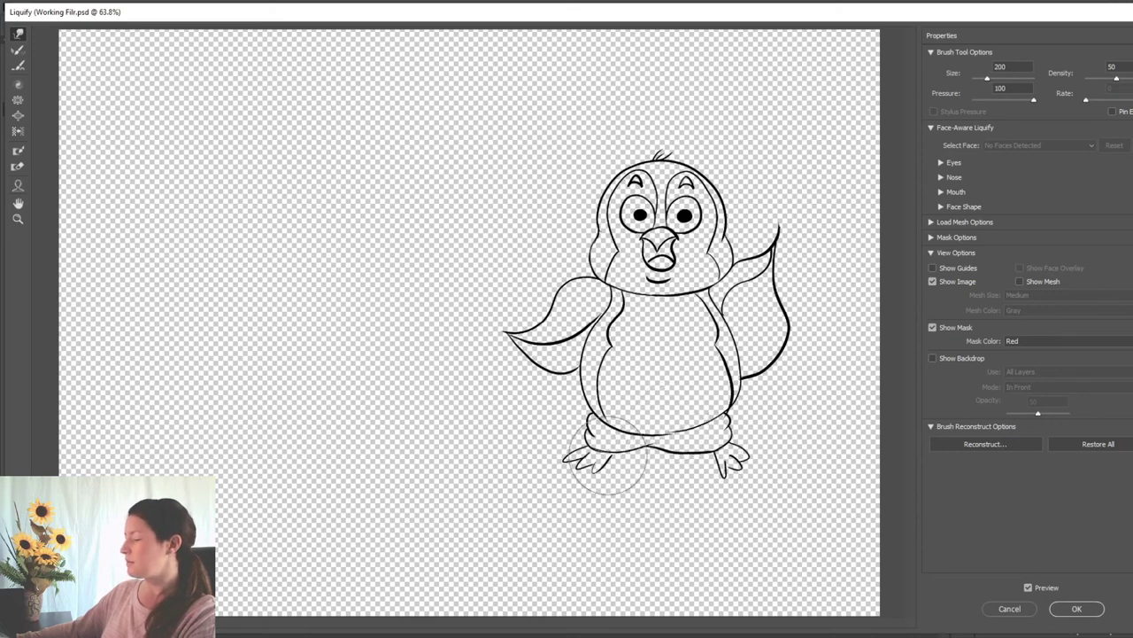
{"action": "key", "text": "bracketright"}
{"action": "key", "text": "bracketright"}
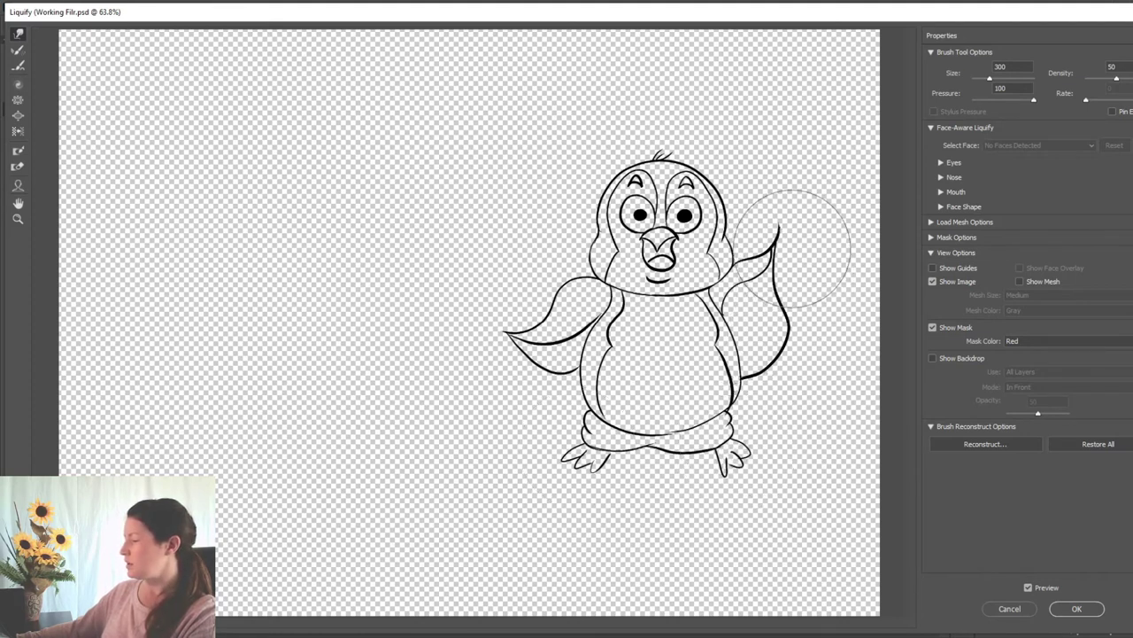
Warp the raised wing's outer edge inward and pull both wing tips outward at brush size 300.
{"action": "left_click_drag", "start_coordinate": [789, 294], "coordinate": [778, 294]}
{"action": "left_click_drag", "start_coordinate": [795, 240], "coordinate": [805, 240]}
{"action": "left_click_drag", "start_coordinate": [531, 334], "coordinate": [515, 331]}
Pull the lower beak slightly downward and wider with a warp brush size of 175.
{"action": "key", "text": "bracketleft"}
{"action": "key", "text": "bracketleft"}
{"action": "key", "text": "bracketleft"}
{"action": "left_click_drag", "start_coordinate": [667, 261], "coordinate": [667, 267]}
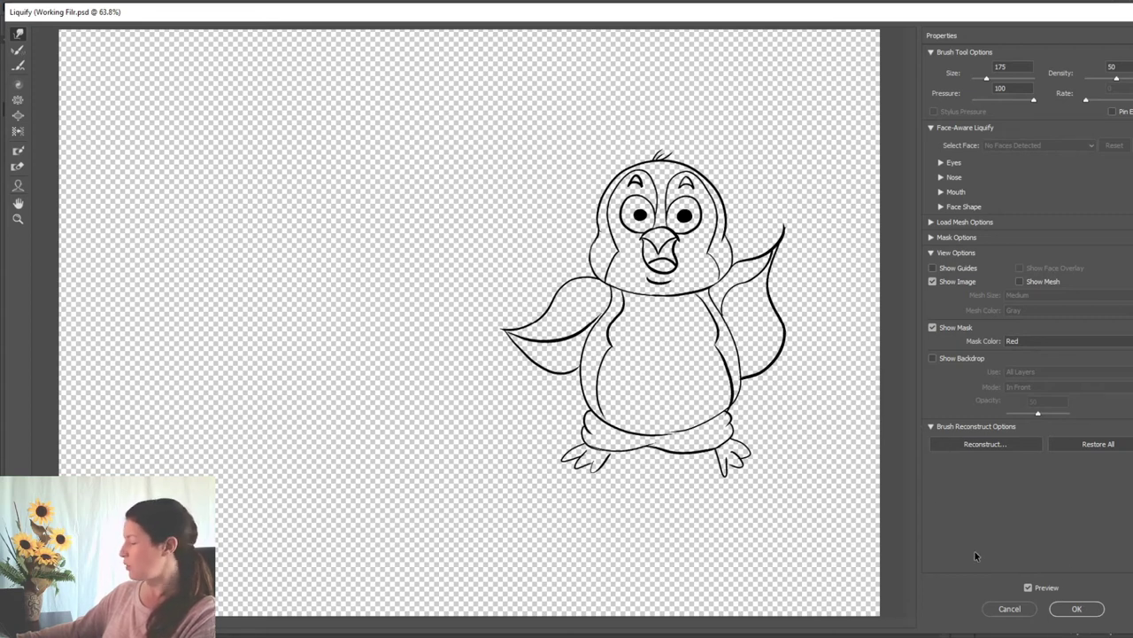
Toggle the Liquify preview to compare the line work before and after, and apply the filter.
{"action": "left_click", "coordinate": [1030, 587]}
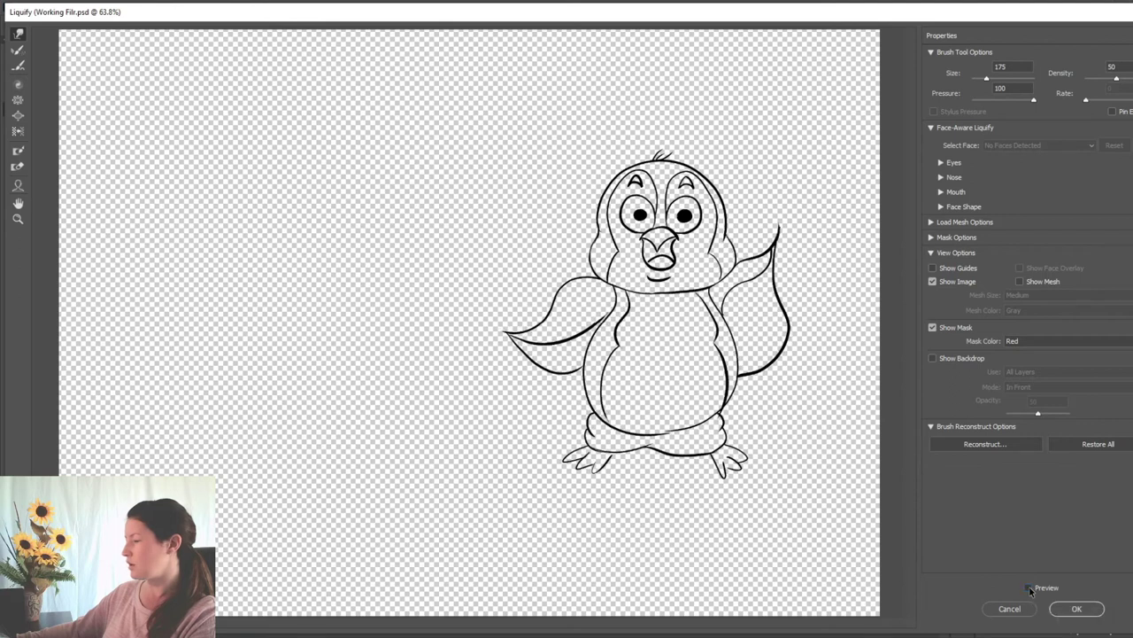
{"action": "left_click", "coordinate": [1029, 588]}
{"action": "left_click", "coordinate": [1030, 588]}
{"action": "left_click", "coordinate": [1030, 588]}
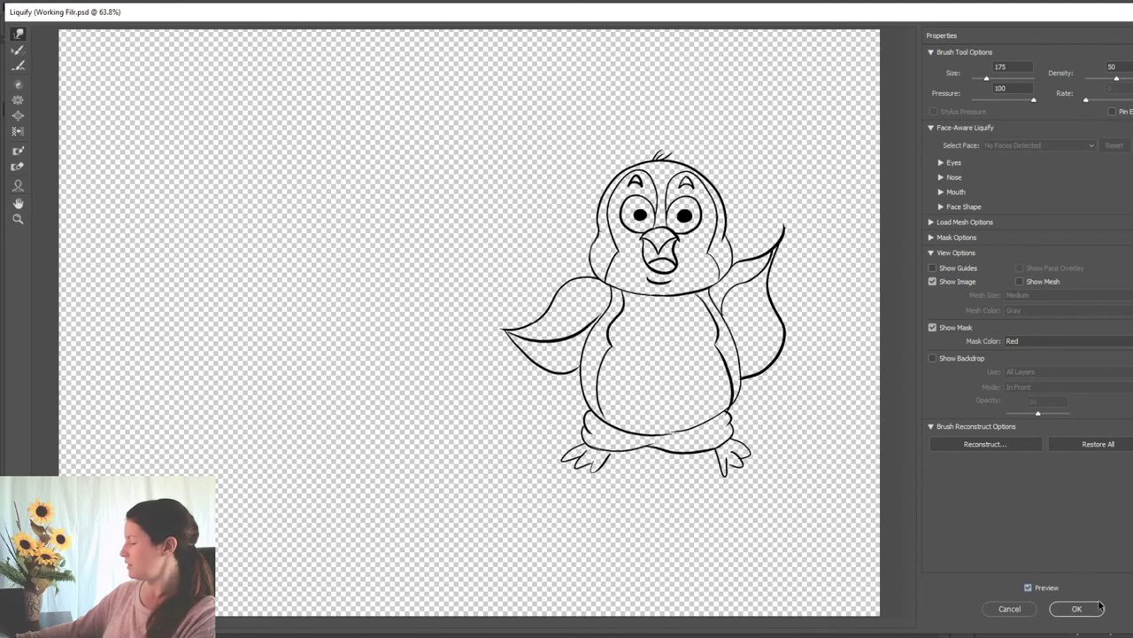
{"action": "left_click", "coordinate": [1093, 609]}
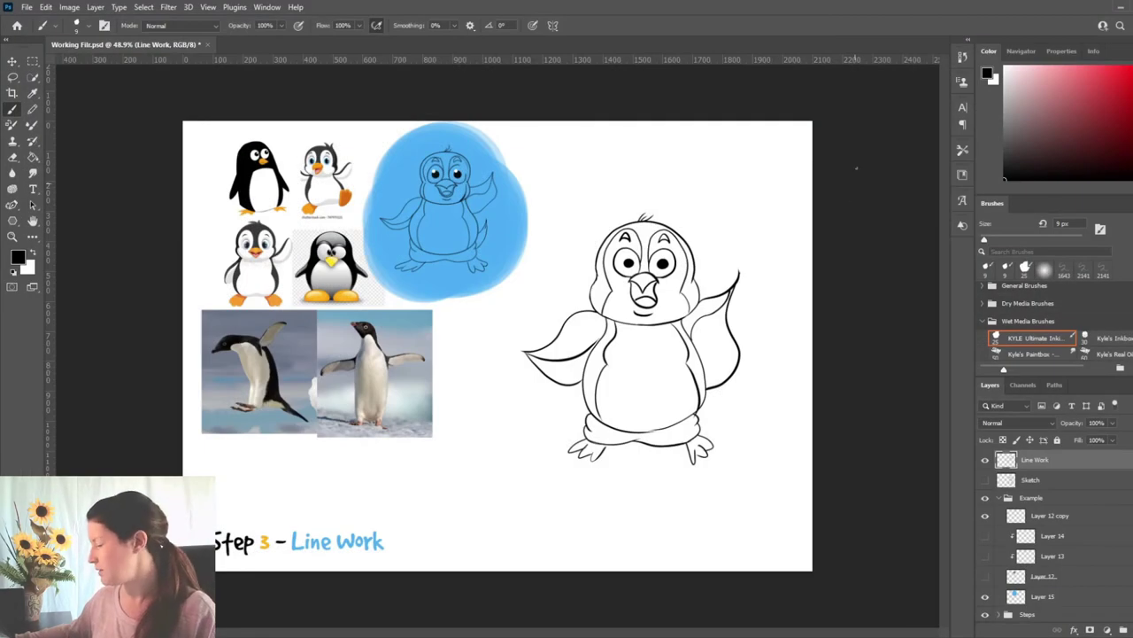
Hide the Step 3 - Line Work title, show the Step 4 - Base Color title, and collapse the Steps group.
{"action": "scroll", "coordinate": [983, 550], "scroll_direction": "down", "scroll_amount": 5}
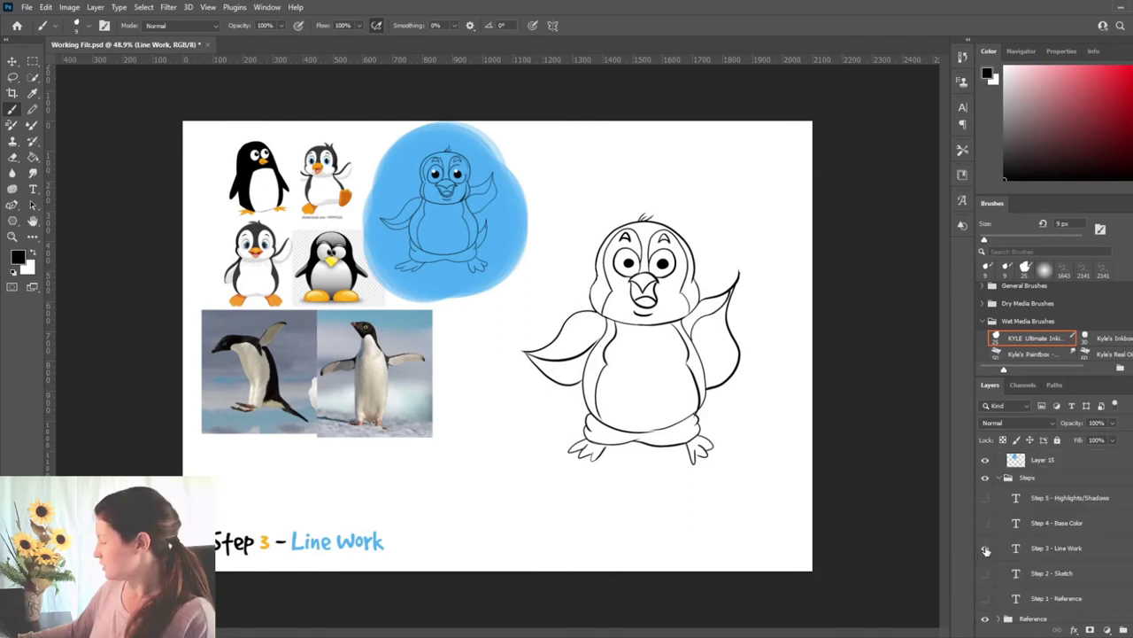
{"action": "left_click", "coordinate": [985, 550]}
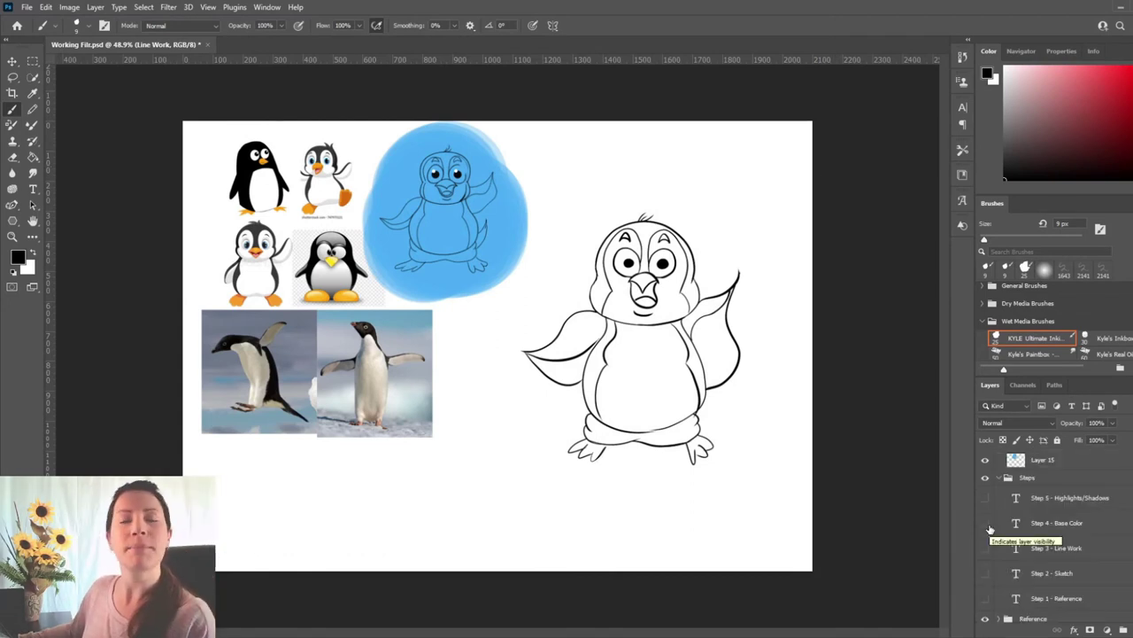
{"action": "left_click", "coordinate": [986, 524]}
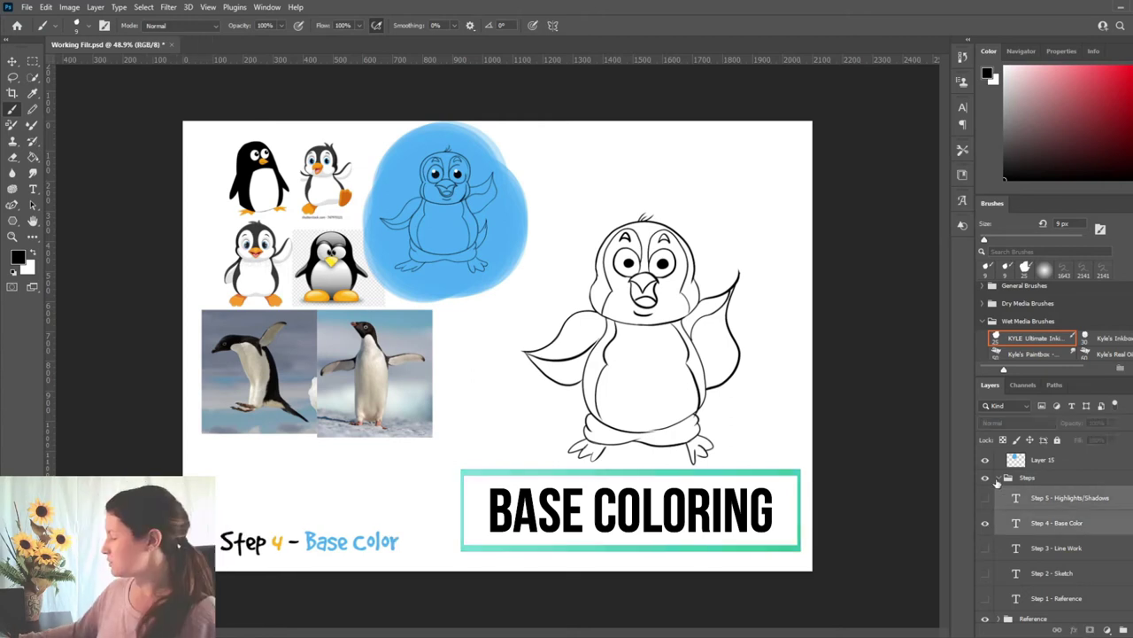
{"action": "left_click", "coordinate": [998, 478]}
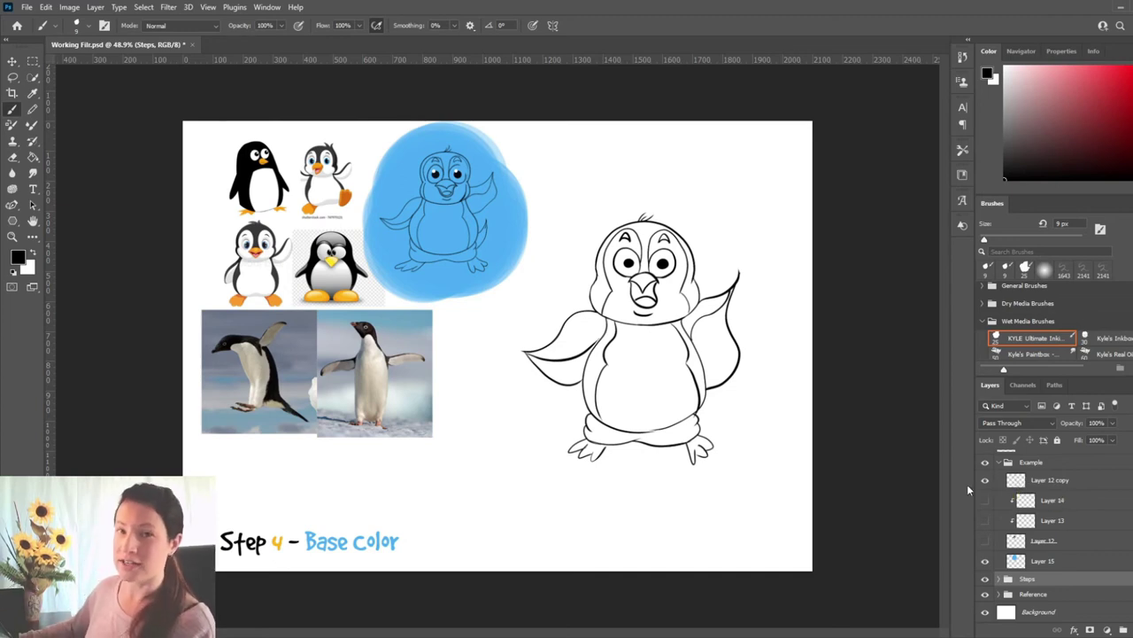
Show Layer 12 in the Example group so the example penguin displays its base colors.
{"action": "left_click", "coordinate": [996, 561]}
{"action": "scroll", "coordinate": [996, 572], "scroll_direction": "up", "scroll_amount": 1}
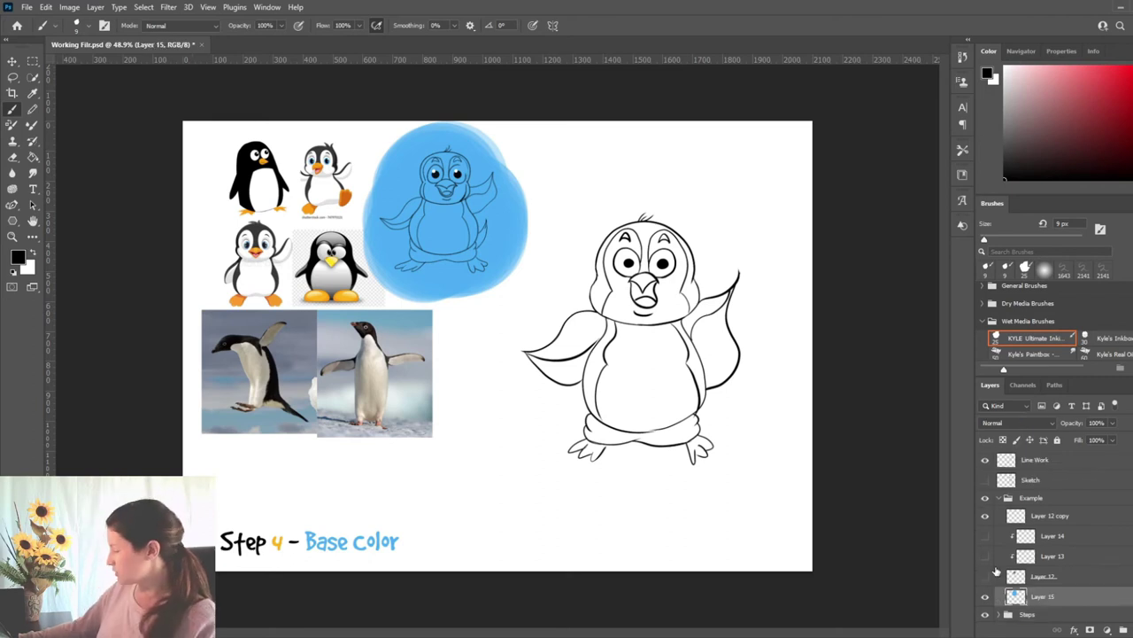
{"action": "left_click", "coordinate": [988, 576]}
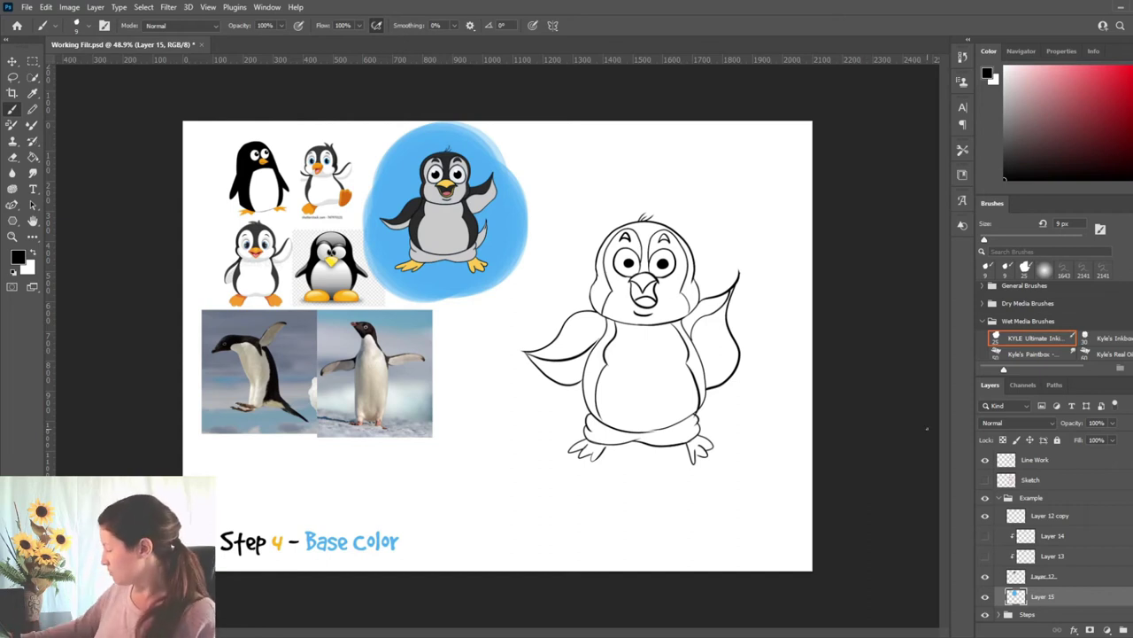
Scale up the Example group and reposition it to inspect the colored penguin at a larger size.
{"action": "left_click", "coordinate": [1067, 501]}
{"action": "key", "text": "ctrl+t"}
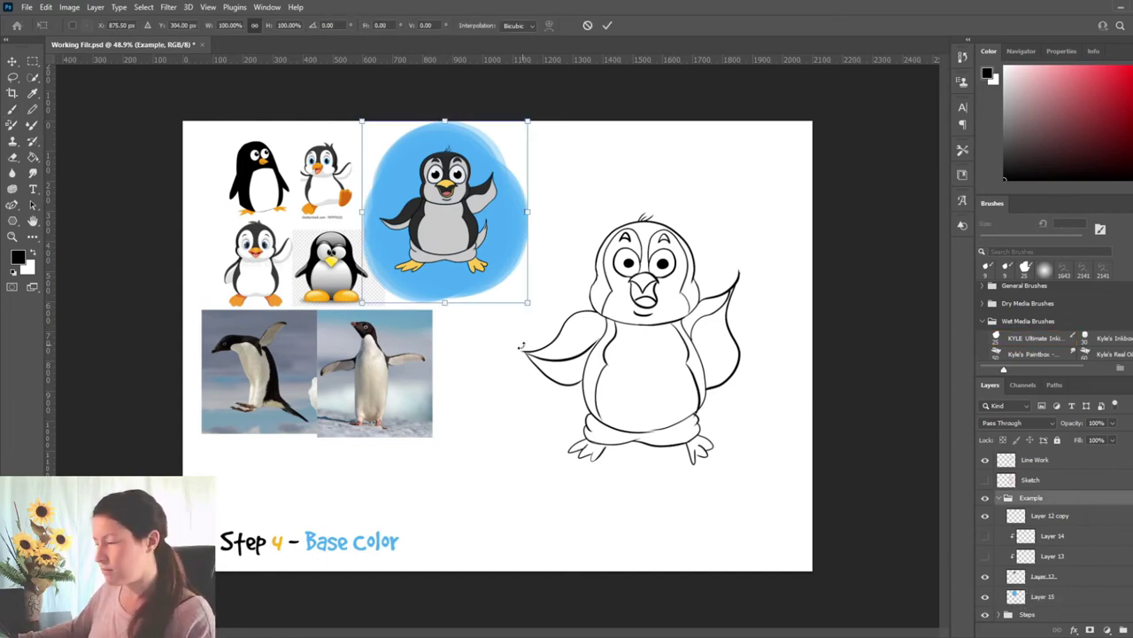
{"action": "left_click_drag", "start_coordinate": [528, 303], "coordinate": [768, 496]}
{"action": "left_click_drag", "start_coordinate": [714, 420], "coordinate": [548, 404]}
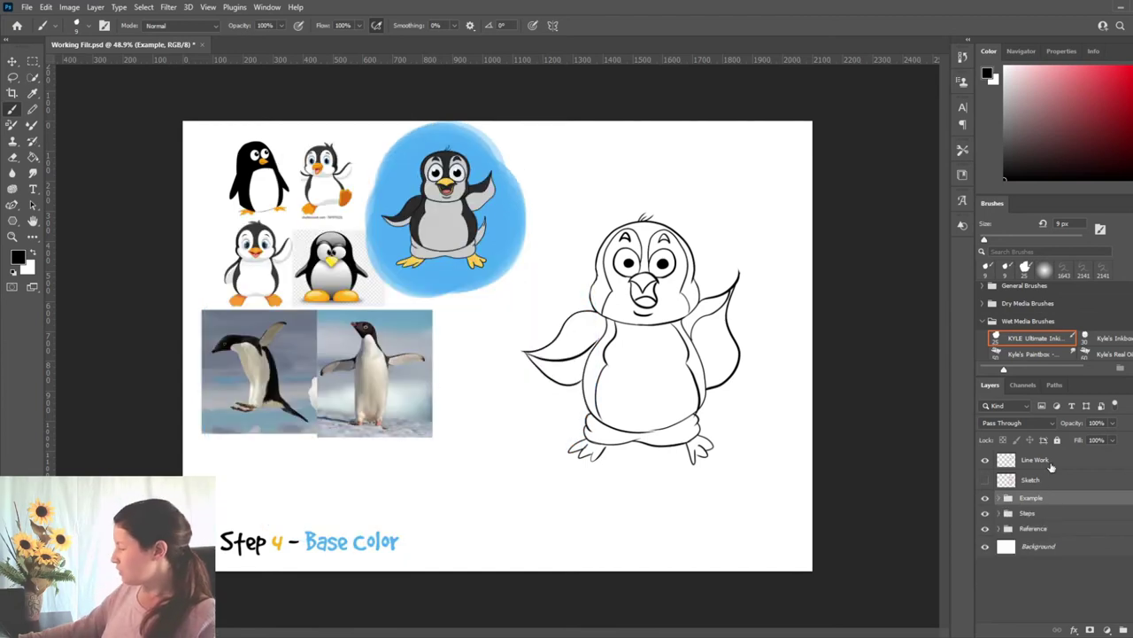
Create a new layer directly beneath Line Work and name it Base Color.
{"action": "left_click", "coordinate": [1048, 463]}
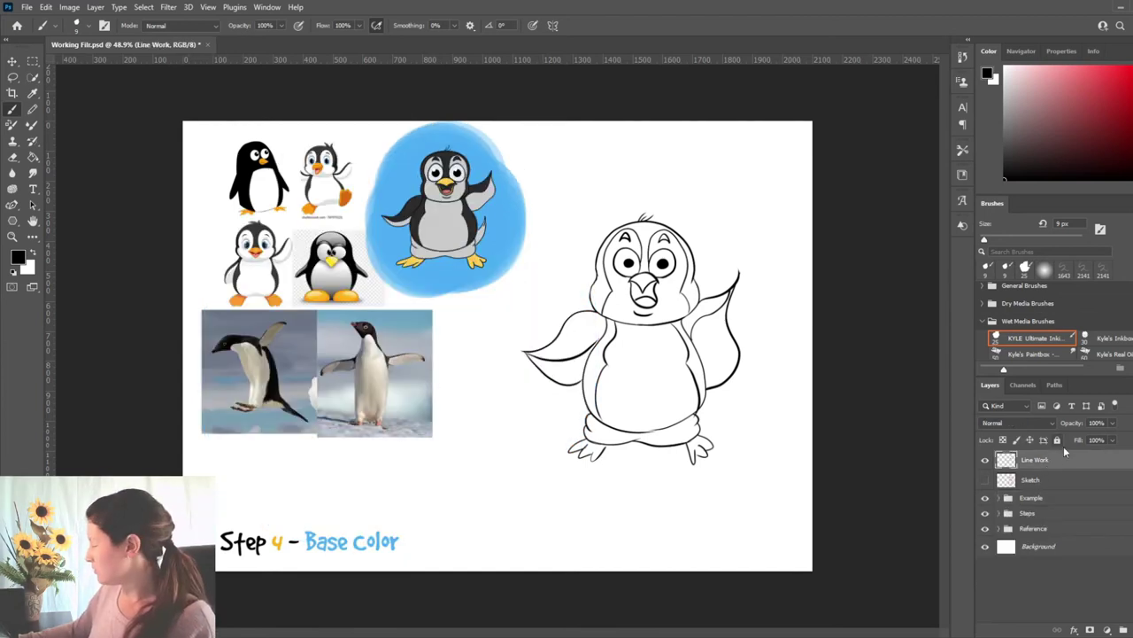
{"action": "key", "text": "ctrl+shift+alt+n"}
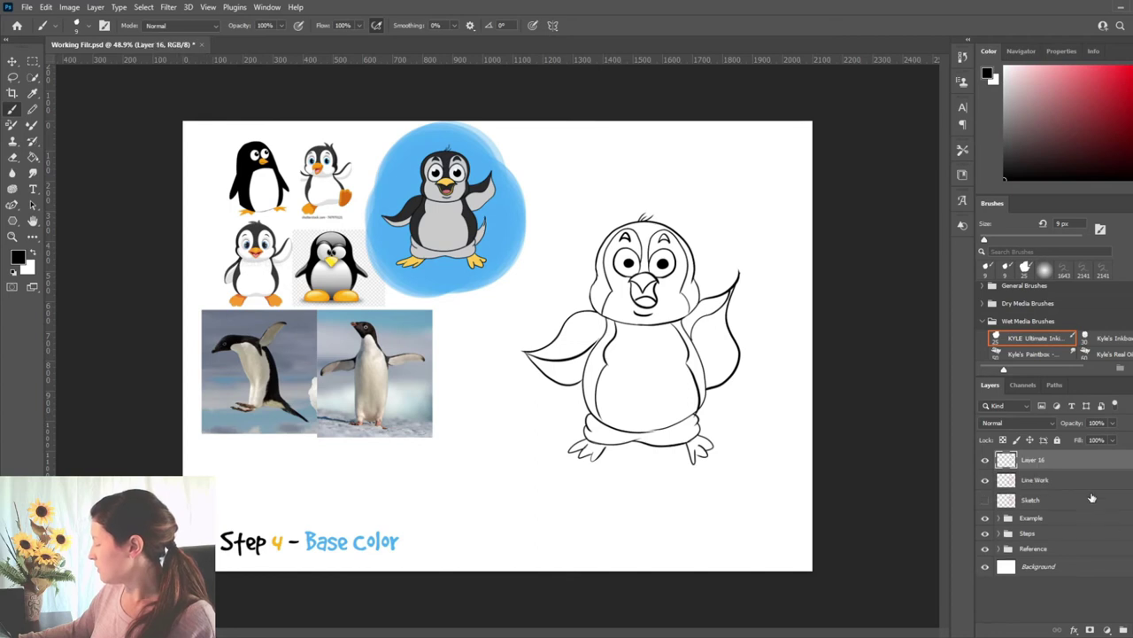
{"action": "left_click_drag", "start_coordinate": [1056, 468], "coordinate": [1046, 490]}
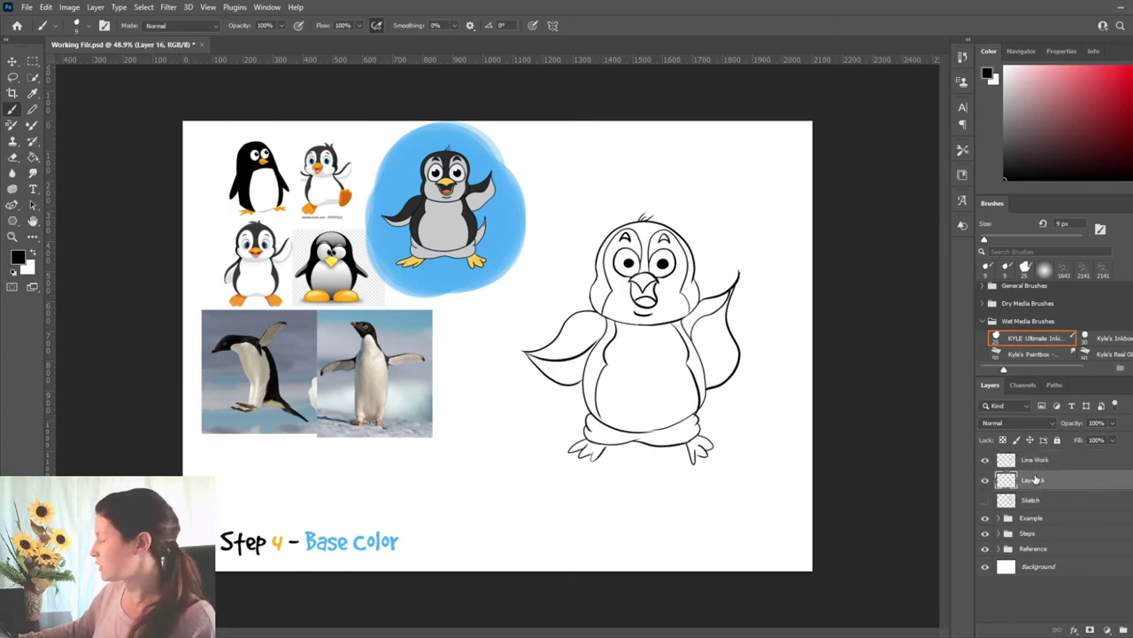
{"action": "double_click", "coordinate": [1035, 479]}
{"action": "type", "text": "Ba"}
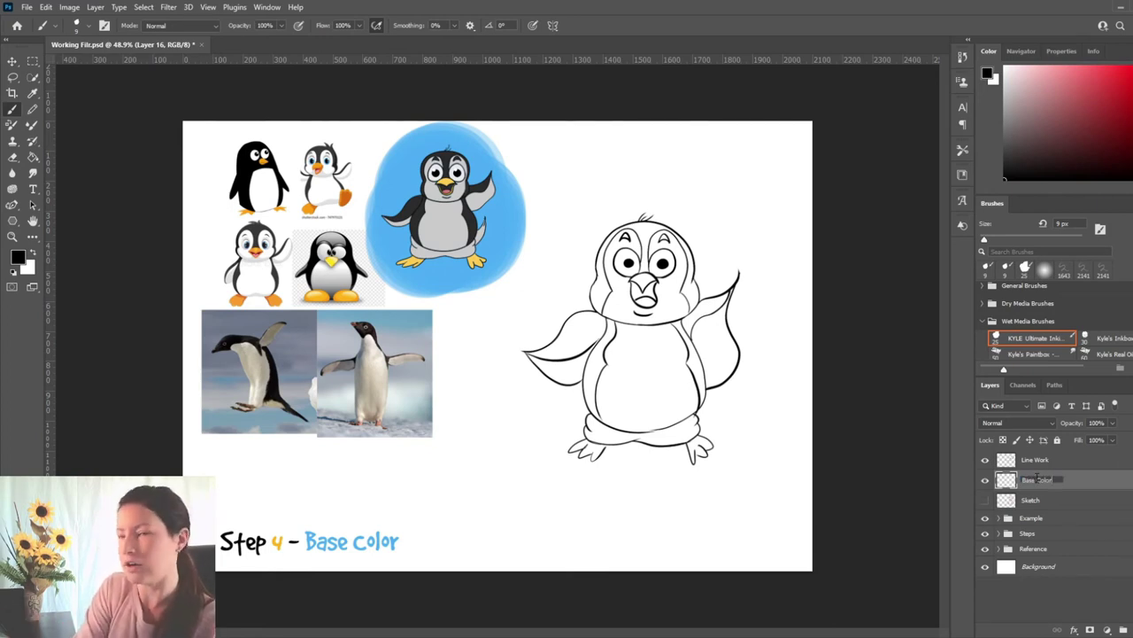
{"action": "type", "text": "se Color"}
{"action": "key", "text": "Return"}
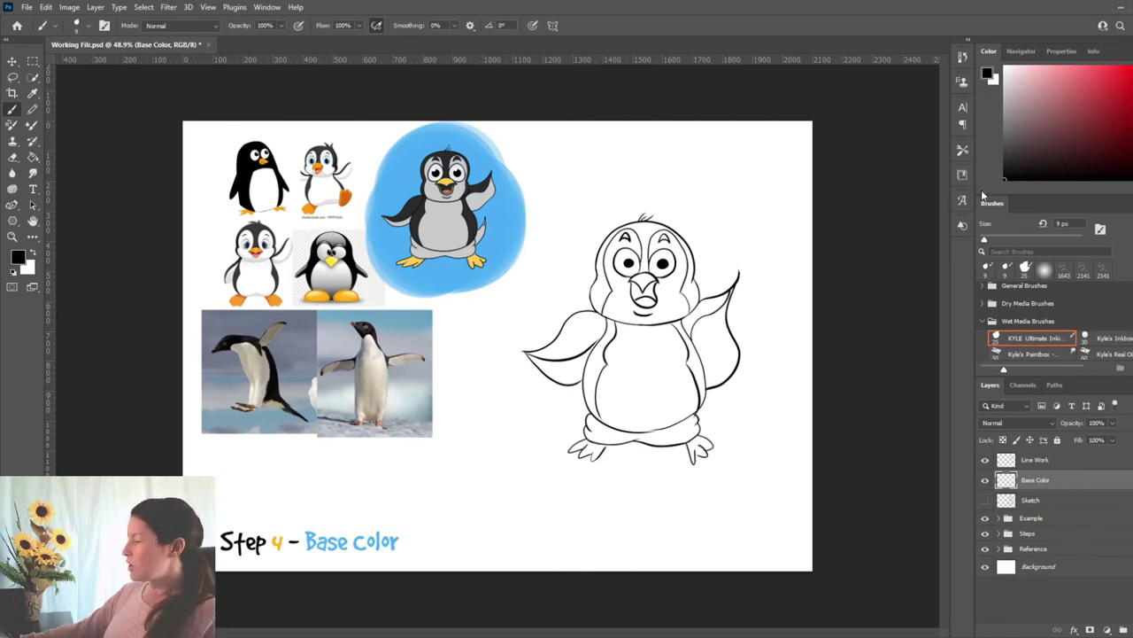
Choose the Hard Round brush from General Brushes, size it to 328 px, and paint a black test blob beside the penguin's head.
{"action": "left_click", "coordinate": [986, 322]}
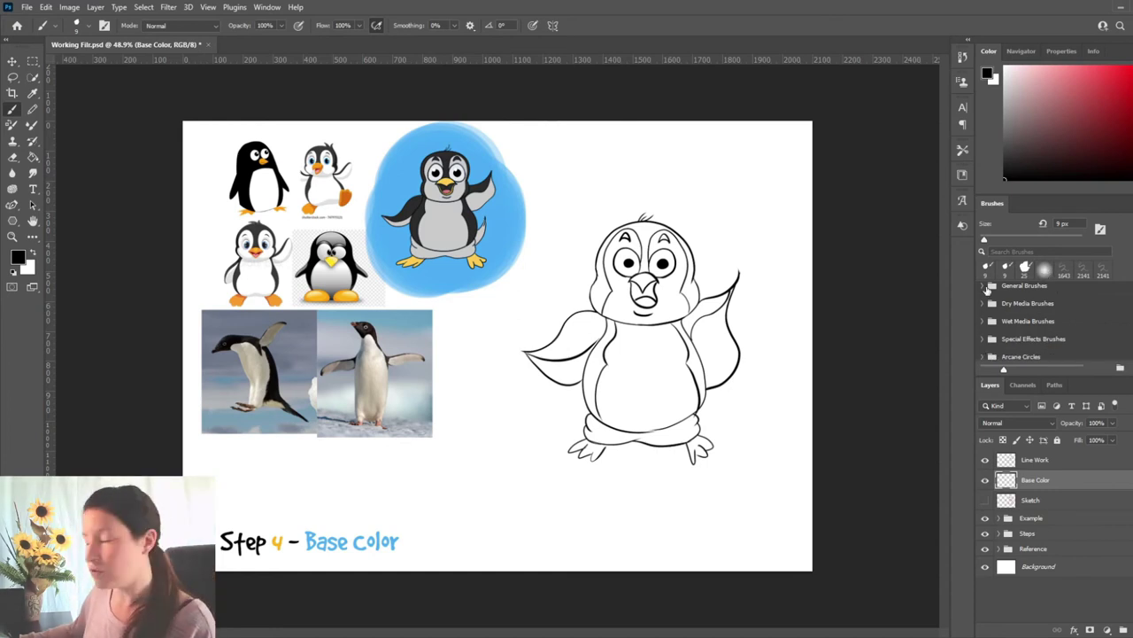
{"action": "left_click", "coordinate": [985, 286]}
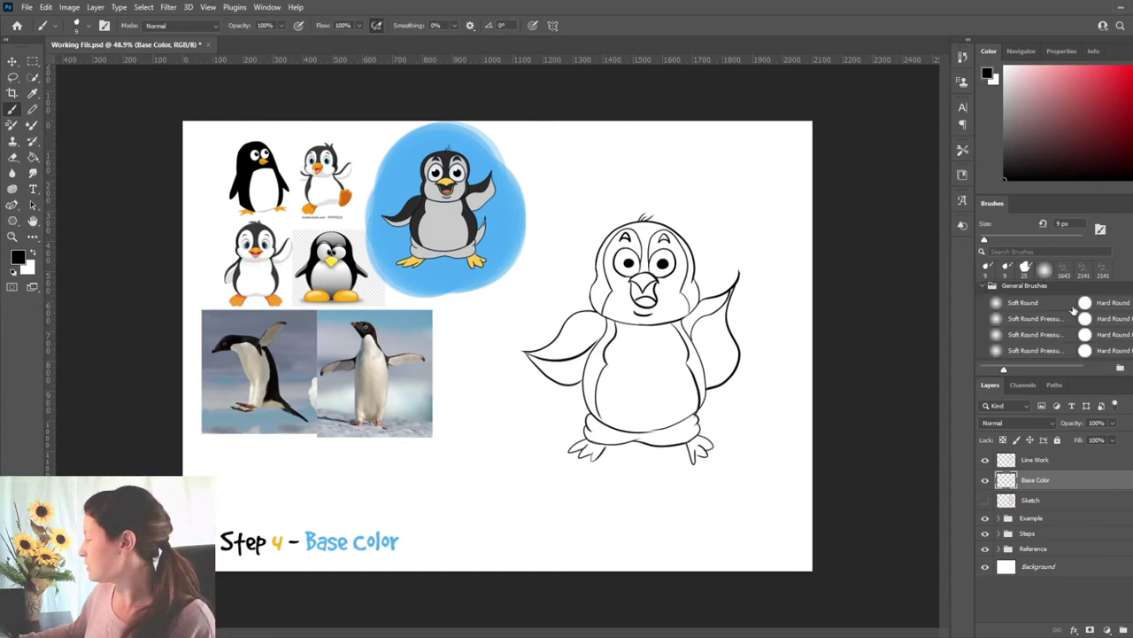
{"action": "left_click", "coordinate": [1114, 306]}
{"action": "left_click_drag", "start_coordinate": [577, 224], "coordinate": [673, 224]}
{"action": "left_click_drag", "start_coordinate": [587, 197], "coordinate": [599, 195]}
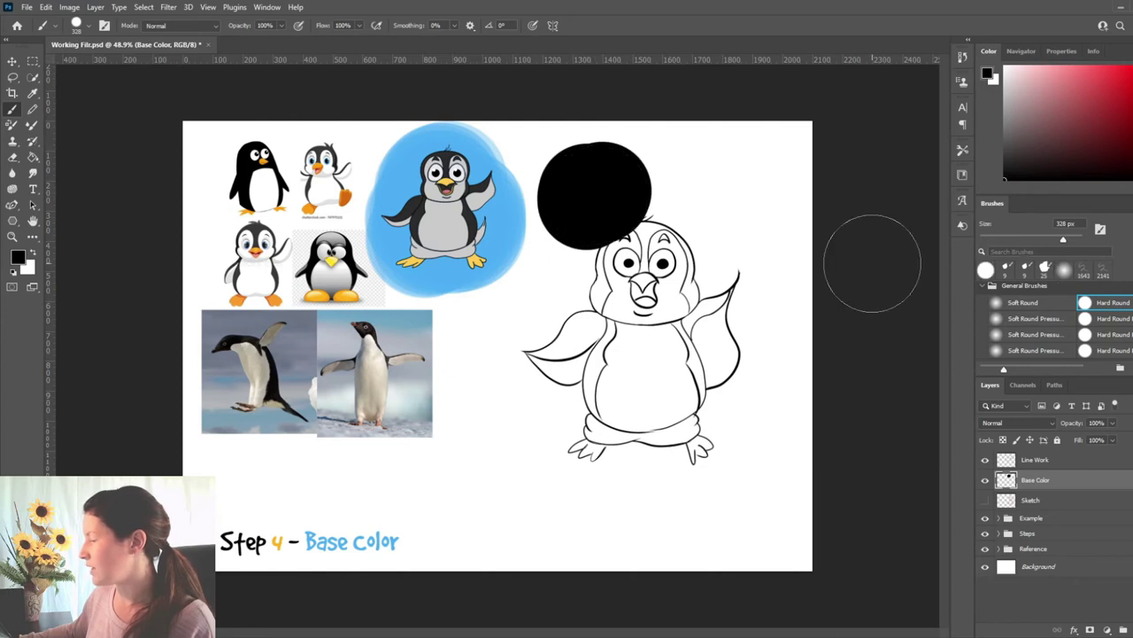
Undo the black test blob and reduce the Hard Round brush to 45 px.
{"action": "key", "text": "ctrl+z"}
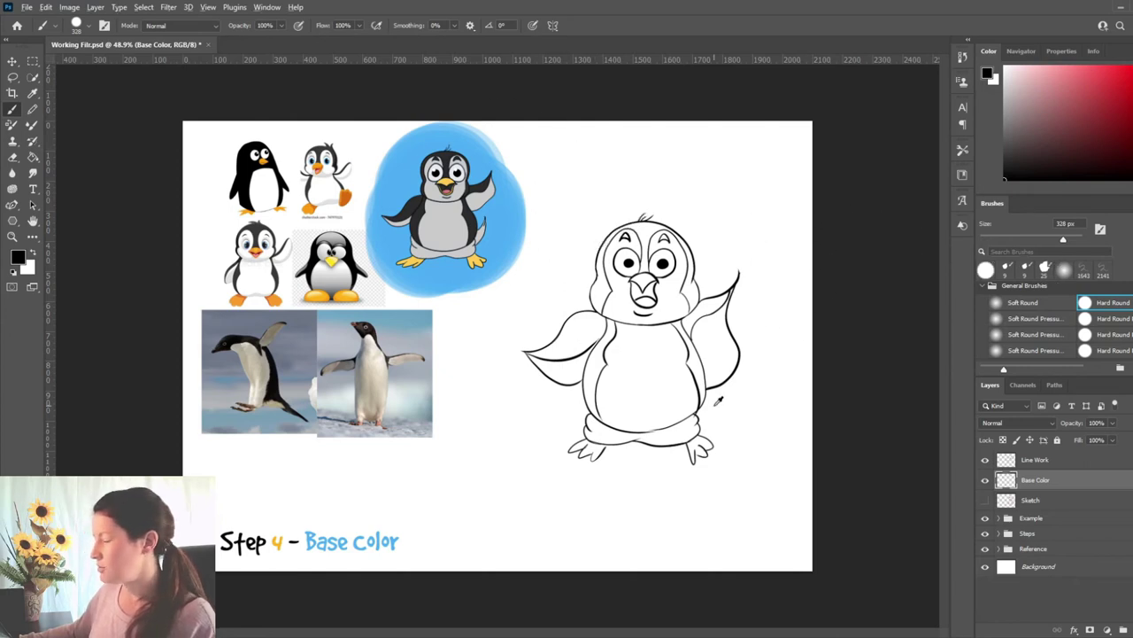
{"action": "scroll", "coordinate": [611, 368], "scroll_direction": "up", "scroll_amount": 2}
{"action": "mouse_move", "coordinate": [689, 426]}
{"action": "left_mouse_down"}
{"action": "mouse_move", "coordinate": [549, 400]}
{"action": "mouse_move", "coordinate": [579, 463]}
{"action": "left_mouse_up"}
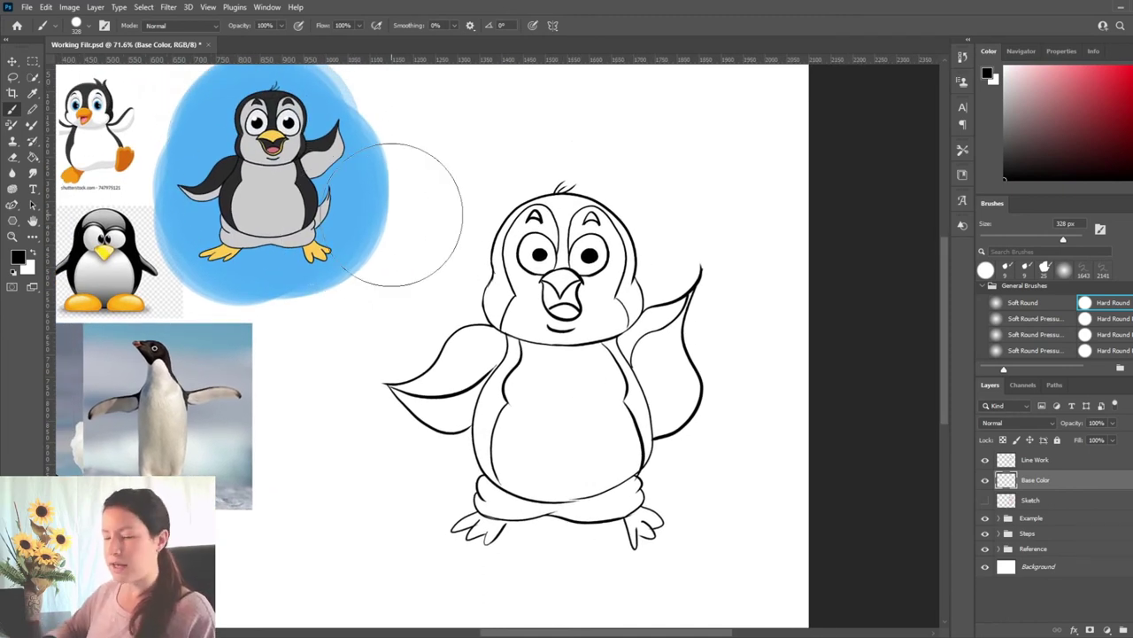
{"action": "key", "text": "bracketleft"}
{"action": "key", "text": "bracketleft"}
{"action": "key", "text": "bracketleft"}
{"action": "key", "text": "bracketleft"}
{"action": "key", "text": "bracketleft"}
{"action": "key", "text": "bracketleft"}
{"action": "key", "text": "bracketleft"}
{"action": "key", "text": "bracketleft"}
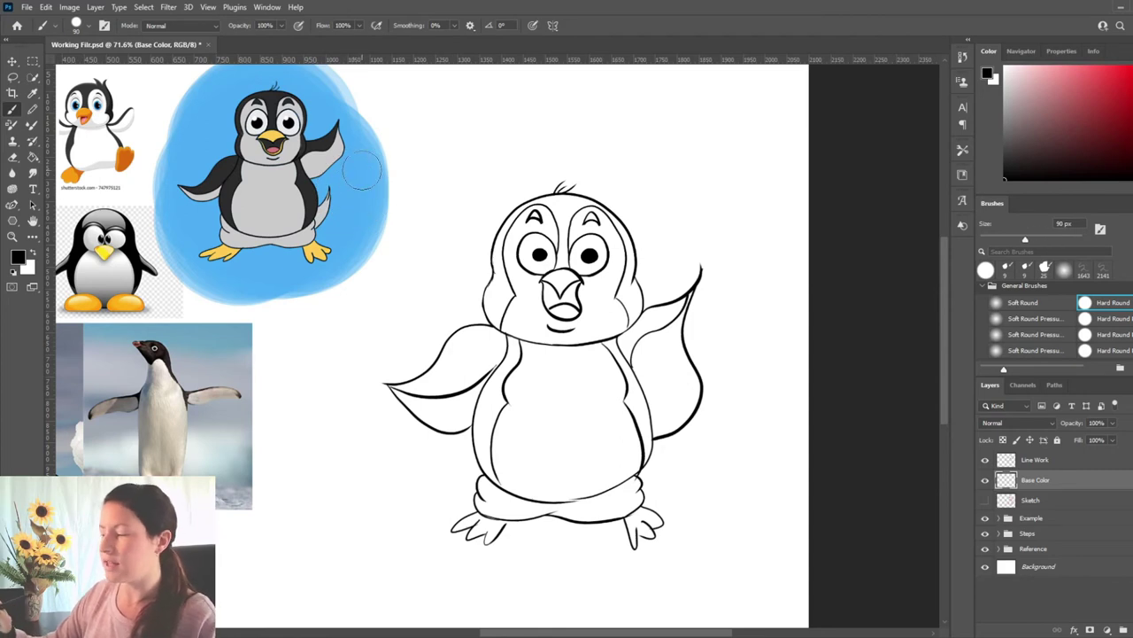
{"action": "key", "text": "bracketleft"}
{"action": "key", "text": "bracketleft"}
{"action": "key", "text": "bracketleft"}
{"action": "key", "text": "bracketleft"}
{"action": "key", "text": "bracketleft"}
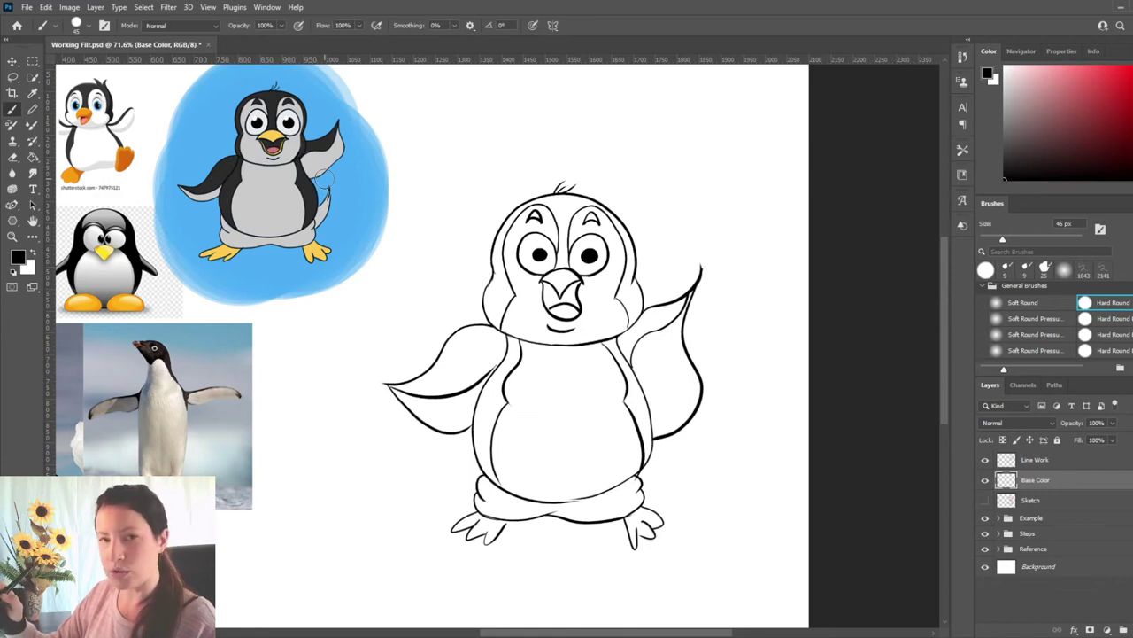
Sample the blue behind the example penguin, try it on the new penguin's belly, and undo the blue patch.
{"action": "key", "text": "alt"}
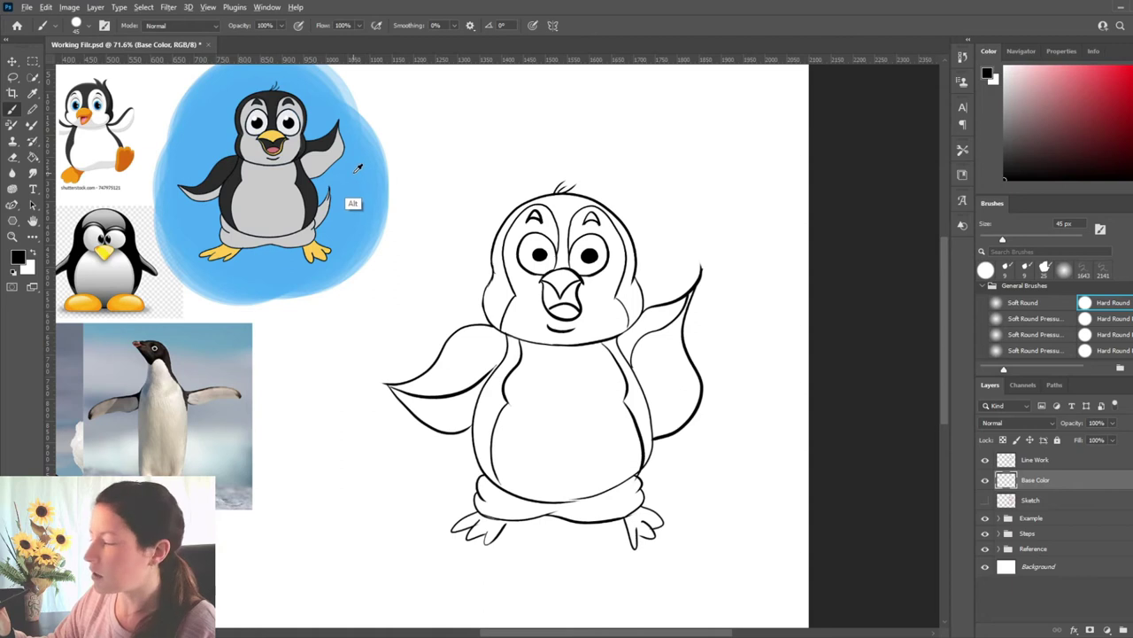
{"action": "left_click", "coordinate": [359, 169], "text": "alt"}
{"action": "left_click", "coordinate": [364, 166], "text": "alt"}
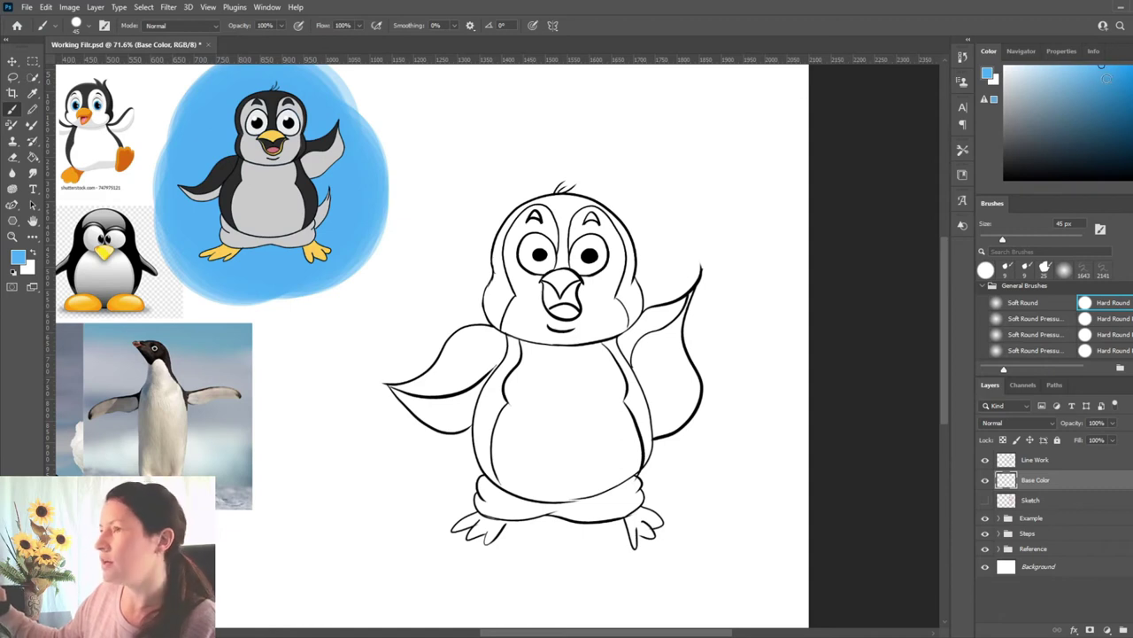
{"action": "left_click_drag", "start_coordinate": [542, 354], "coordinate": [595, 358]}
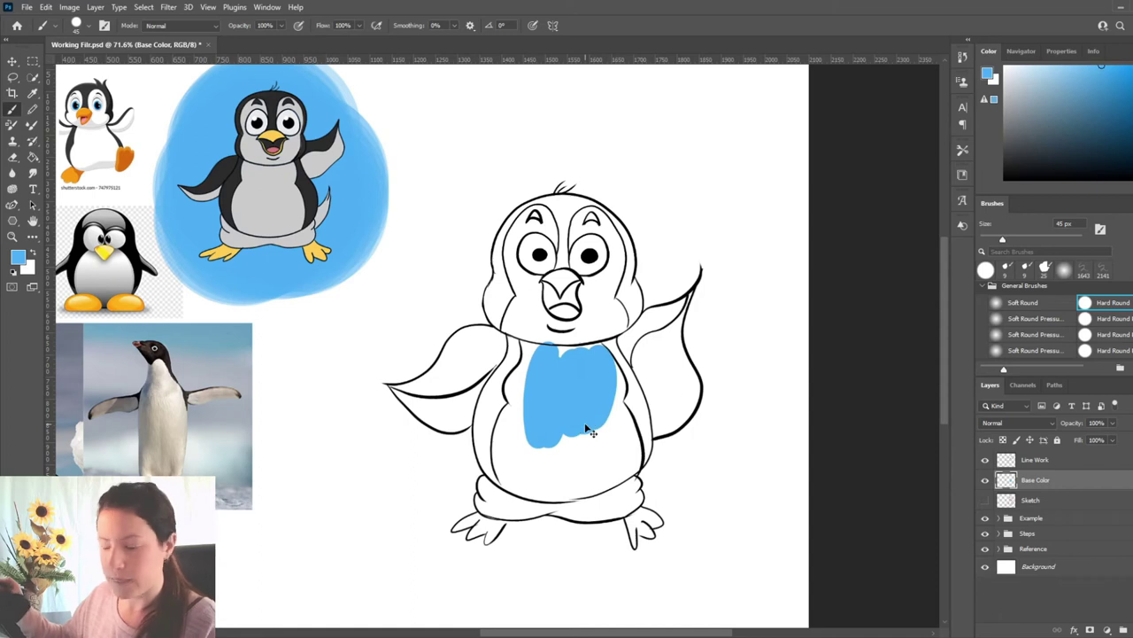
{"action": "key", "text": "ctrl+z"}
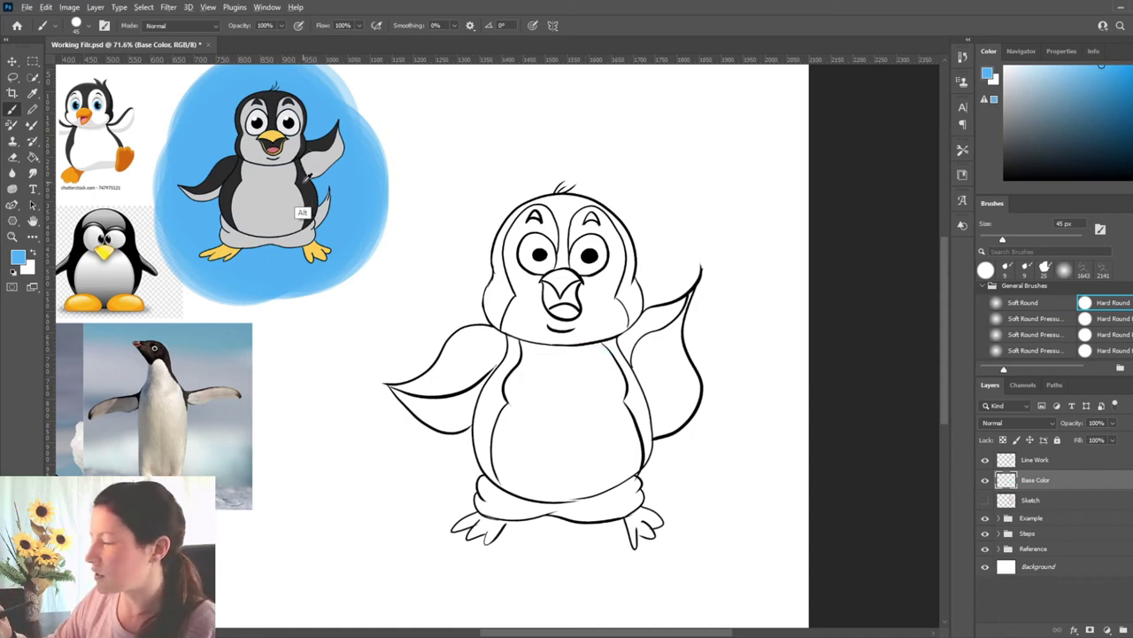
Sample the example penguin's dark gray body color and reduce the brush size to 10 px.
{"action": "left_click", "coordinate": [302, 213], "text": "alt"}
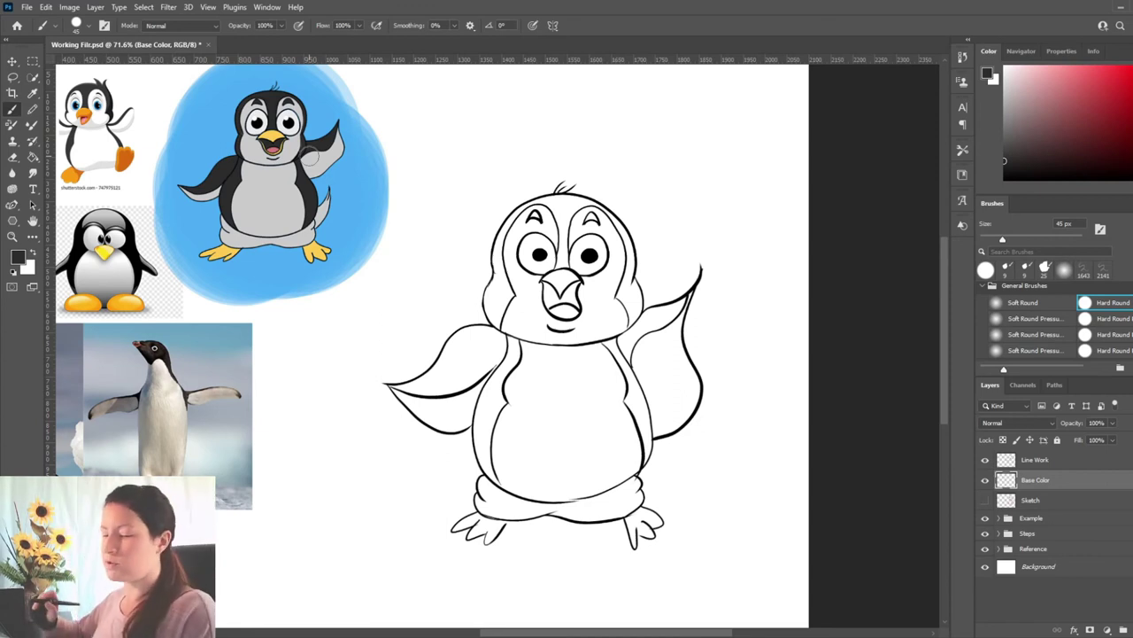
{"action": "key", "text": "bracketleft"}
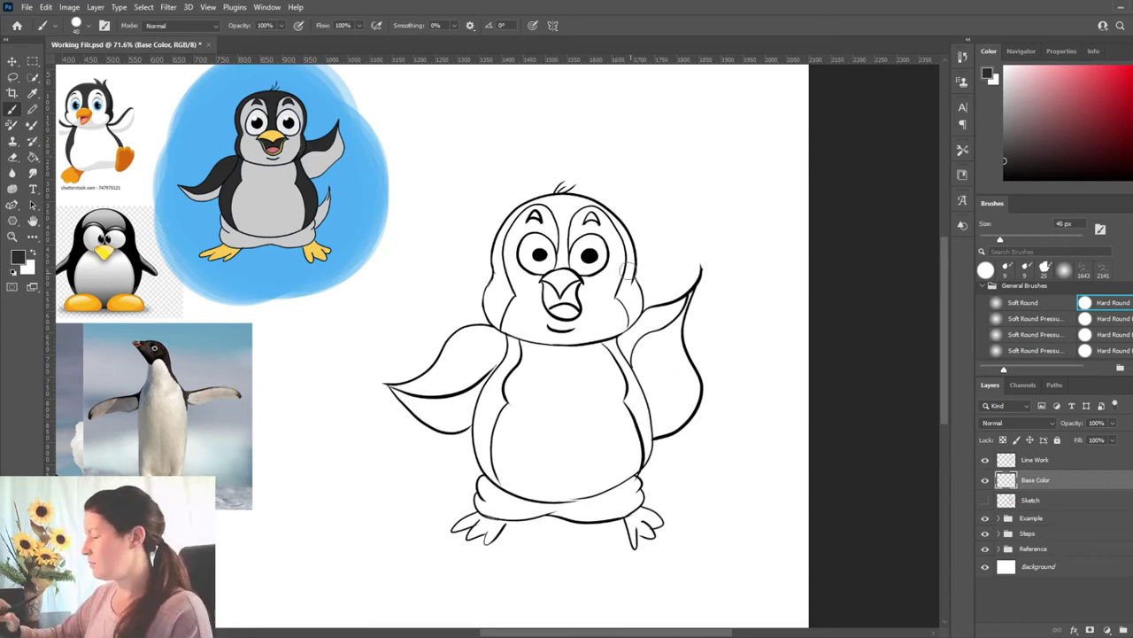
{"action": "key", "text": "bracketleft"}
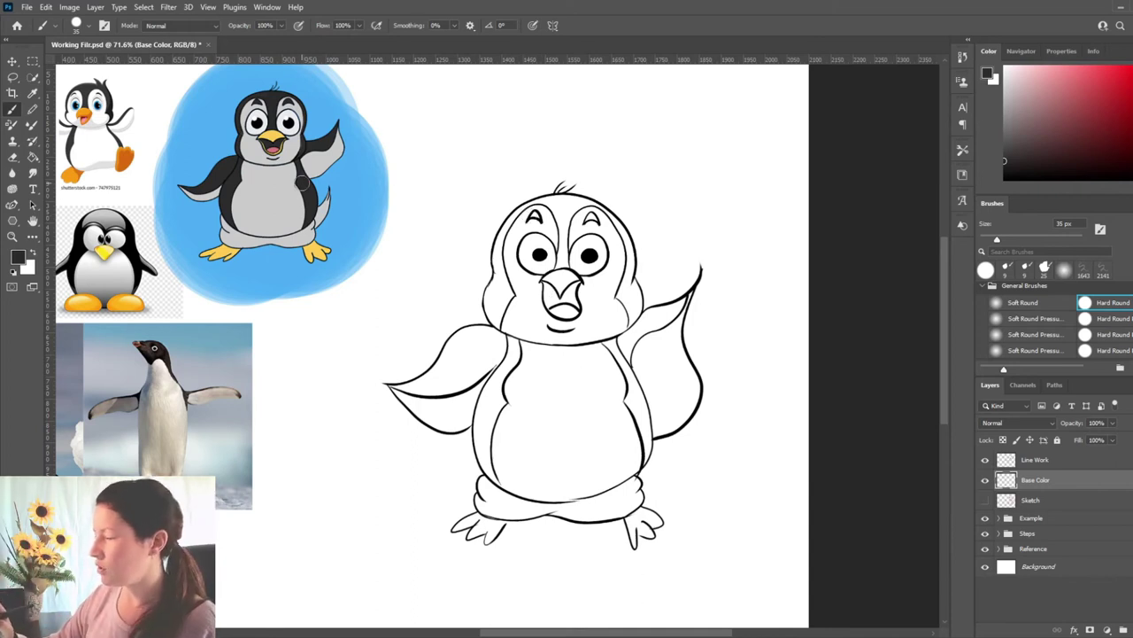
{"action": "key", "text": "alt"}
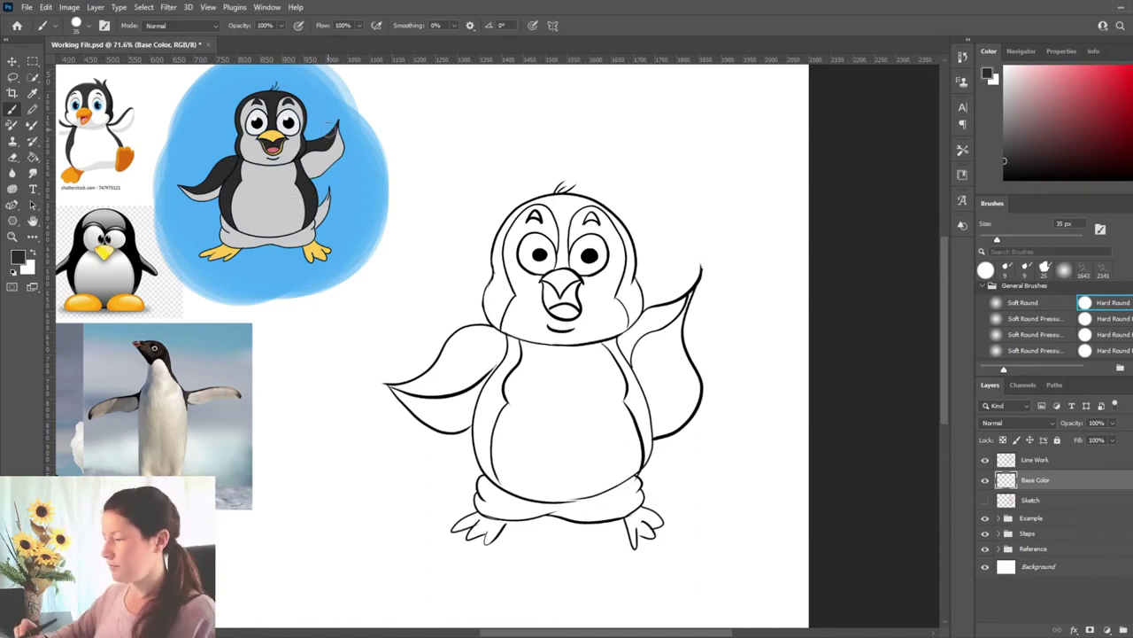
{"action": "key", "text": "bracketleft"}
{"action": "key", "text": "bracketleft"}
{"action": "key", "text": "bracketleft"}
{"action": "key", "text": "bracketleft"}
{"action": "key", "text": "bracketleft"}
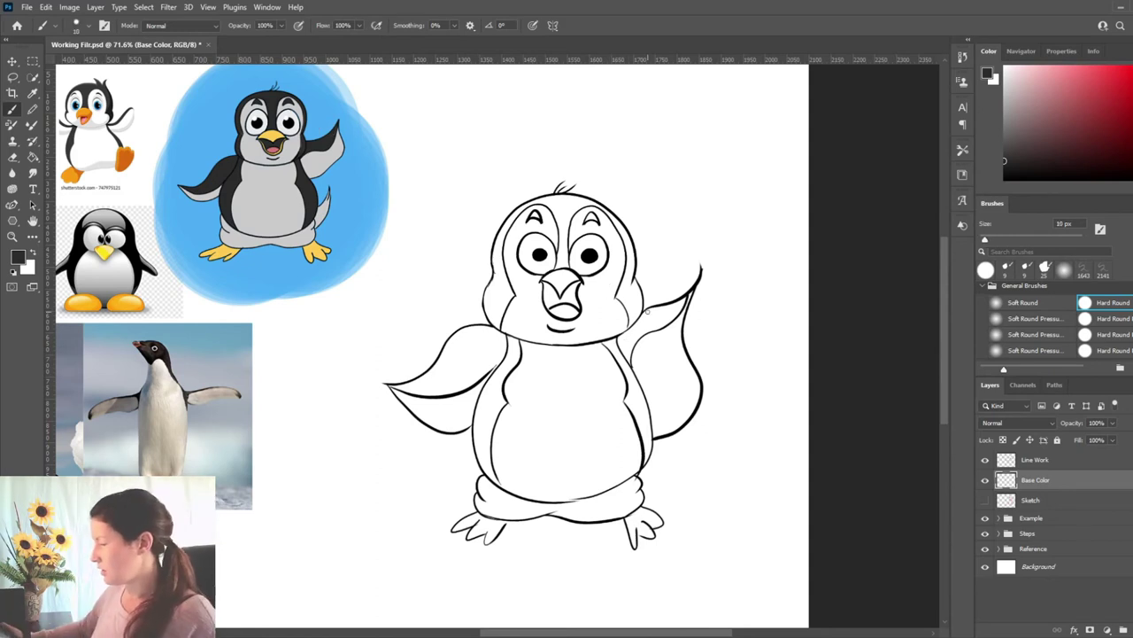
Fill the narrow band along the right side of the penguin's body with dark gray, from the neck down to the waist.
{"action": "scroll", "coordinate": [655, 387], "scroll_direction": "up", "scroll_amount": 4}
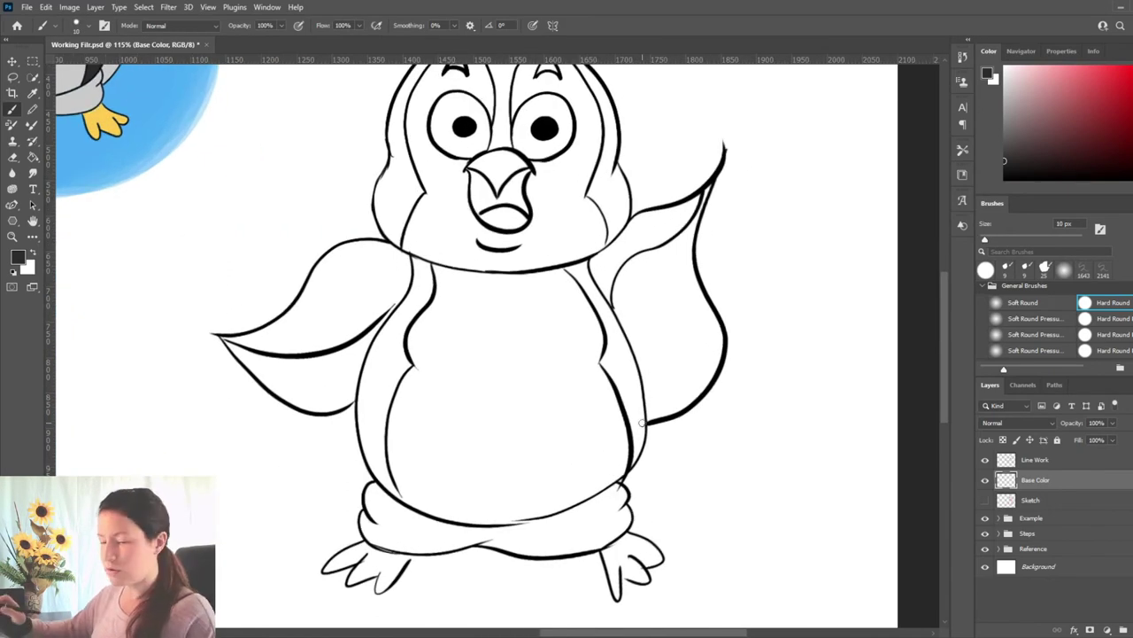
{"action": "scroll", "coordinate": [624, 195], "scroll_direction": "down", "scroll_amount": 1}
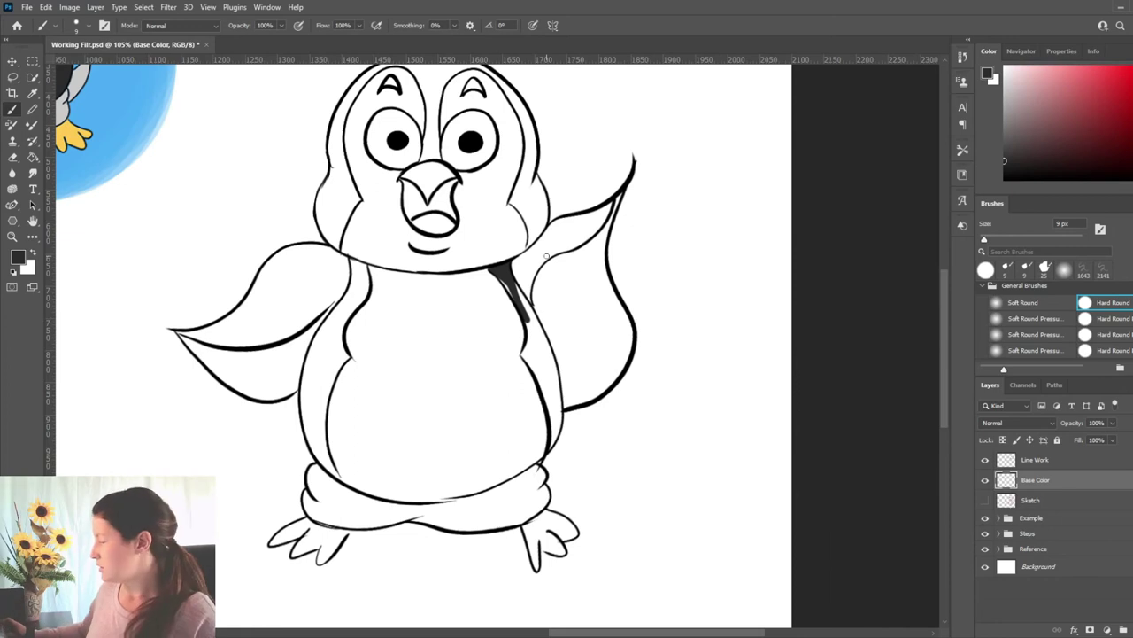
{"action": "scroll", "coordinate": [675, 387], "scroll_direction": "up", "scroll_amount": 2}
{"action": "key", "text": "["}
{"action": "mouse_move", "coordinate": [472, 262]}
{"action": "left_mouse_down"}
{"action": "mouse_move", "coordinate": [492, 314]}
{"action": "mouse_move", "coordinate": [485, 345]}
{"action": "mouse_move", "coordinate": [480, 334]}
{"action": "mouse_move", "coordinate": [503, 353]}
{"action": "mouse_move", "coordinate": [509, 330]}
{"action": "mouse_move", "coordinate": [513, 381]}
{"action": "mouse_move", "coordinate": [502, 390]}
{"action": "mouse_move", "coordinate": [516, 461]}
{"action": "mouse_move", "coordinate": [514, 401]}
{"action": "left_mouse_up"}
{"action": "left_click_drag", "start_coordinate": [514, 356], "coordinate": [525, 409]}
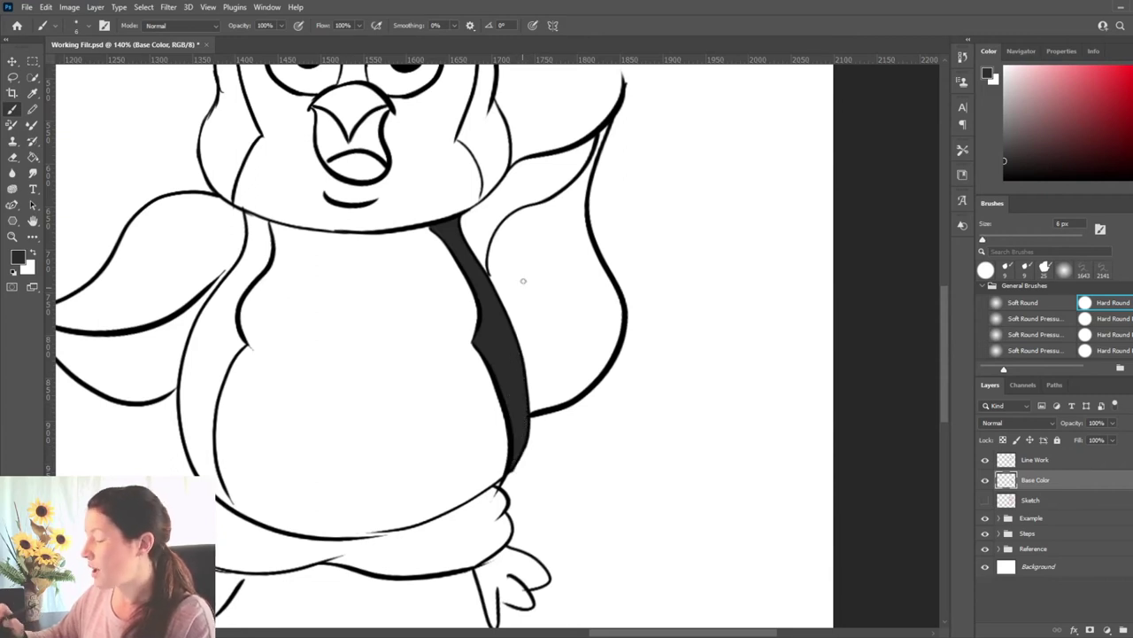
Clean the outer edge at the lower end of the right body band with a 35 px eraser and return to the brush.
{"action": "key", "text": "e"}
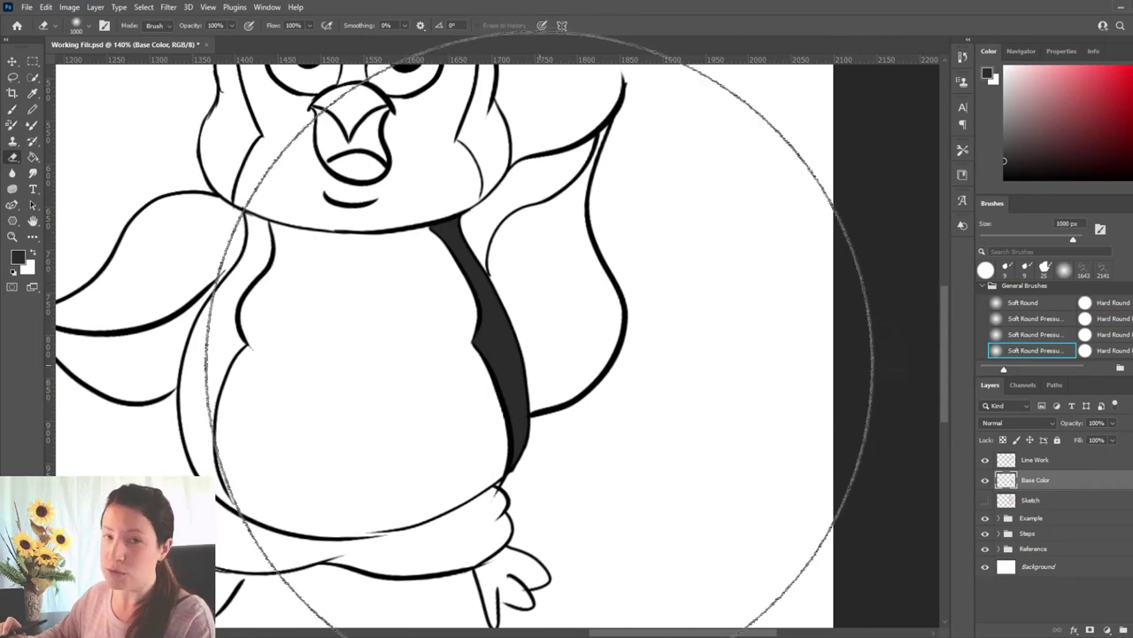
{"action": "key", "text": "bracketleft"}
{"action": "key", "text": "bracketleft"}
{"action": "key", "text": "bracketleft"}
{"action": "key", "text": "bracketleft"}
{"action": "key", "text": "bracketleft"}
{"action": "key", "text": "bracketleft"}
{"action": "key", "text": "bracketleft"}
{"action": "key", "text": "bracketleft"}
{"action": "key", "text": "bracketleft"}
{"action": "key", "text": "bracketleft"}
{"action": "key", "text": "bracketleft"}
{"action": "left_click_drag", "start_coordinate": [516, 481], "coordinate": [529, 471]}
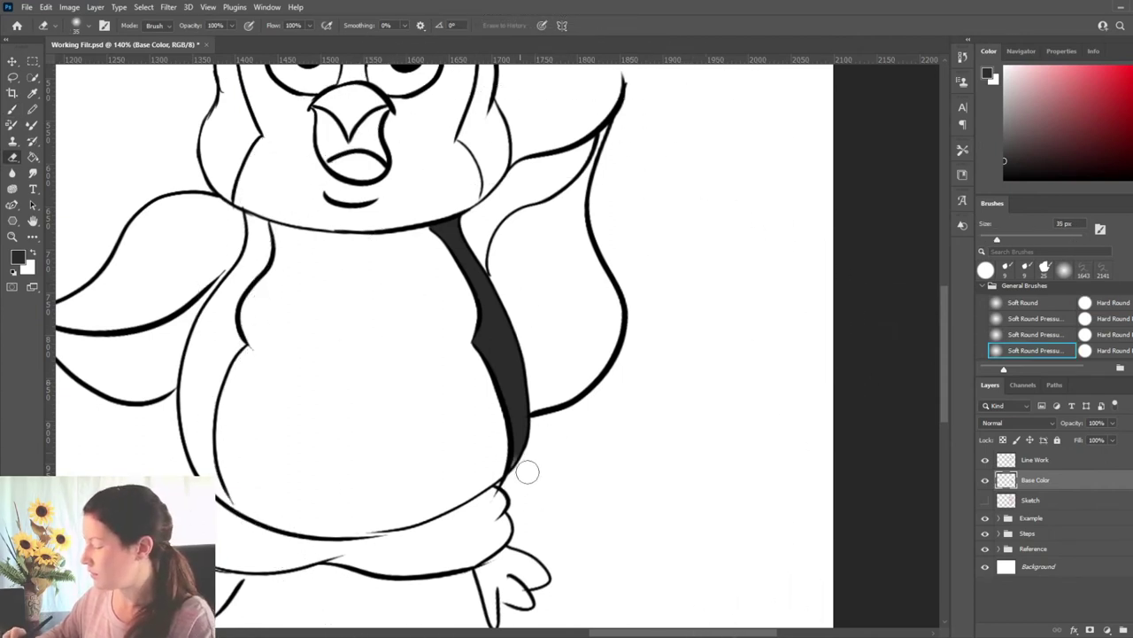
{"action": "key", "text": "b"}
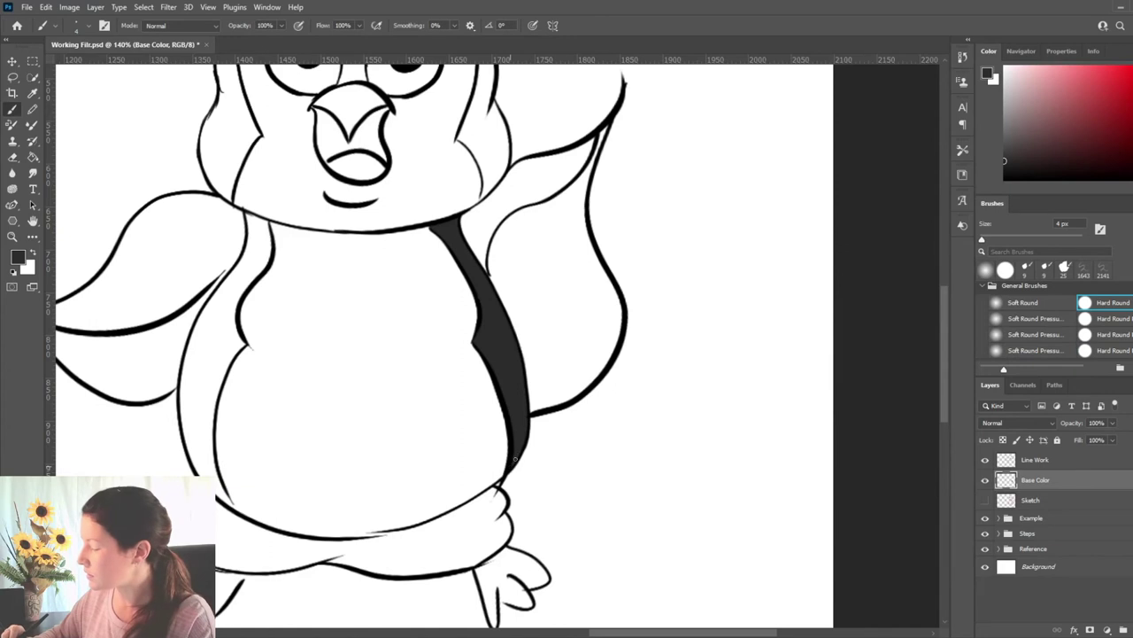
Fill the band along the left side of the body with dark gray, undoing stray strokes and finishing with an 8 px brush.
{"action": "mouse_move", "coordinate": [292, 381]}
{"action": "left_mouse_down"}
{"action": "mouse_move", "coordinate": [369, 427]}
{"action": "mouse_move", "coordinate": [449, 372]}
{"action": "left_mouse_up"}
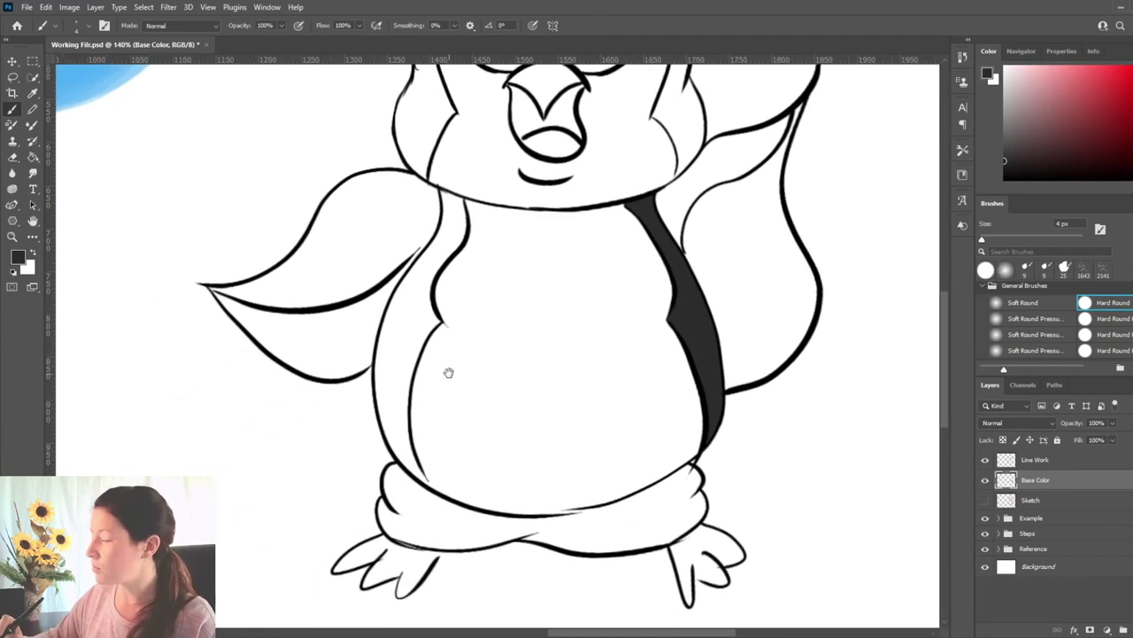
{"action": "mouse_move", "coordinate": [411, 274]}
{"action": "left_mouse_down"}
{"action": "mouse_move", "coordinate": [381, 329]}
{"action": "mouse_move", "coordinate": [379, 376]}
{"action": "mouse_move", "coordinate": [387, 432]}
{"action": "mouse_move", "coordinate": [408, 458]}
{"action": "mouse_move", "coordinate": [393, 341]}
{"action": "mouse_move", "coordinate": [388, 378]}
{"action": "mouse_move", "coordinate": [406, 326]}
{"action": "mouse_move", "coordinate": [406, 403]}
{"action": "mouse_move", "coordinate": [423, 320]}
{"action": "mouse_move", "coordinate": [410, 362]}
{"action": "left_mouse_up"}
{"action": "key", "text": "bracketright"}
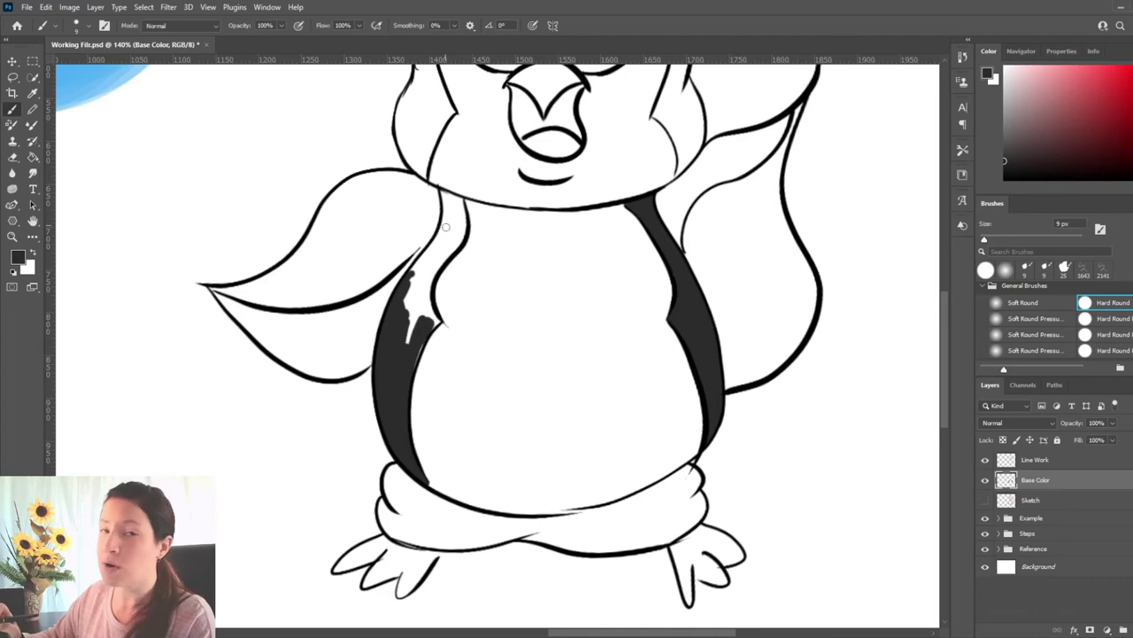
{"action": "left_click_drag", "start_coordinate": [419, 270], "coordinate": [405, 347]}
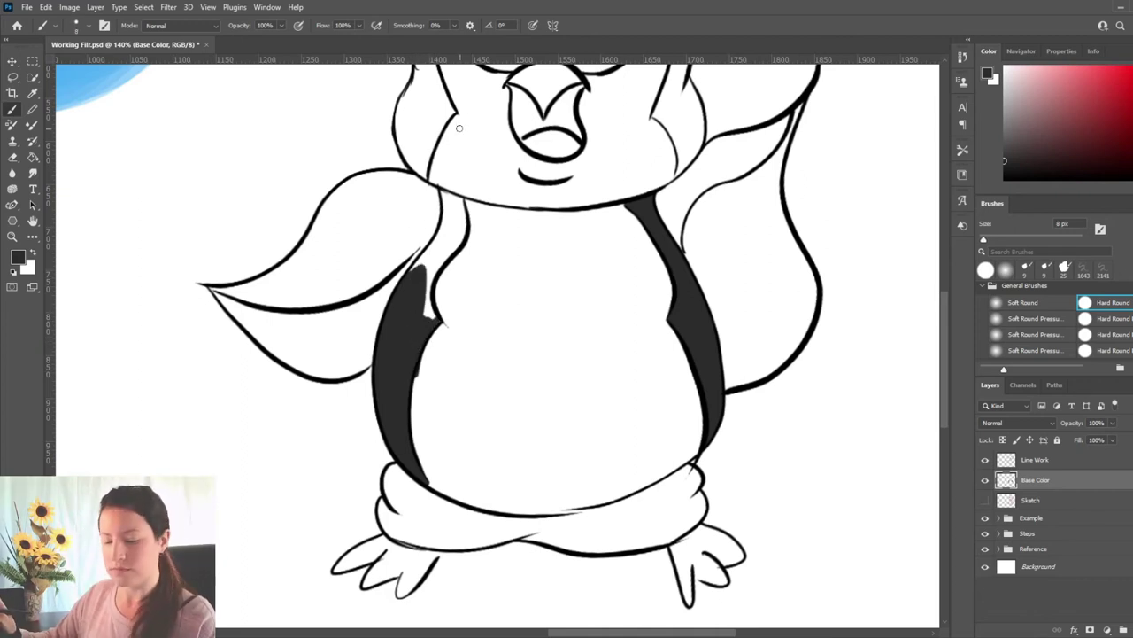
{"action": "key", "text": "ctrl+z"}
{"action": "key", "text": "ctrl+z"}
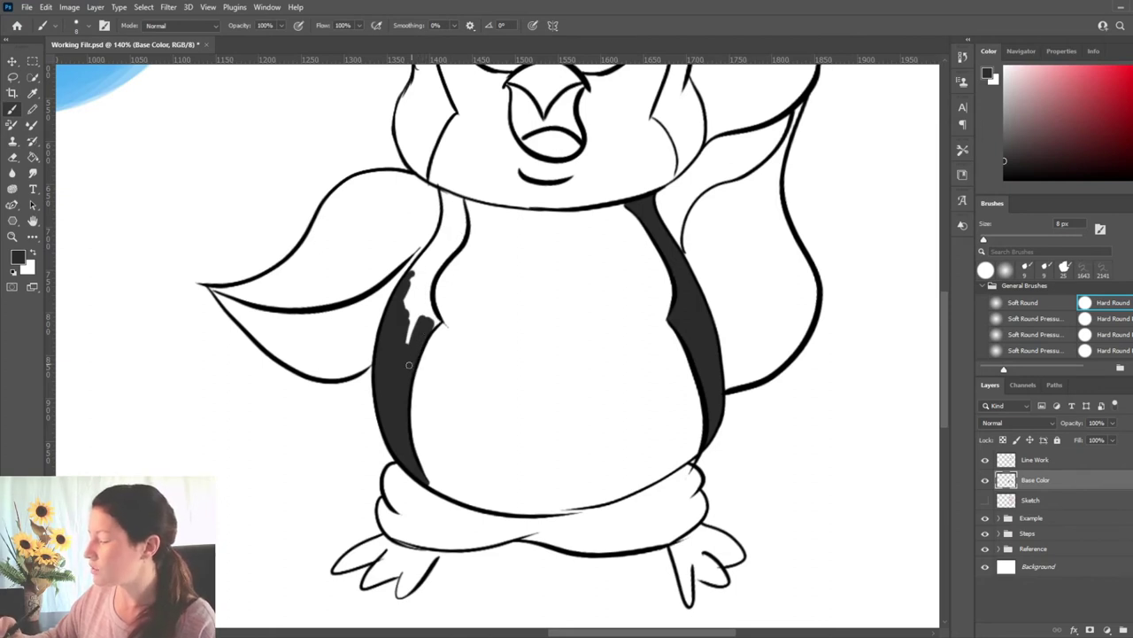
{"action": "mouse_move", "coordinate": [433, 323]}
{"action": "left_mouse_down"}
{"action": "mouse_move", "coordinate": [427, 257]}
{"action": "mouse_move", "coordinate": [403, 305]}
{"action": "mouse_move", "coordinate": [405, 345]}
{"action": "mouse_move", "coordinate": [410, 278]}
{"action": "mouse_move", "coordinate": [412, 306]}
{"action": "mouse_move", "coordinate": [427, 313]}
{"action": "mouse_move", "coordinate": [445, 193]}
{"action": "mouse_move", "coordinate": [461, 213]}
{"action": "mouse_move", "coordinate": [454, 239]}
{"action": "mouse_move", "coordinate": [466, 199]}
{"action": "mouse_move", "coordinate": [436, 263]}
{"action": "mouse_move", "coordinate": [452, 225]}
{"action": "left_mouse_up"}
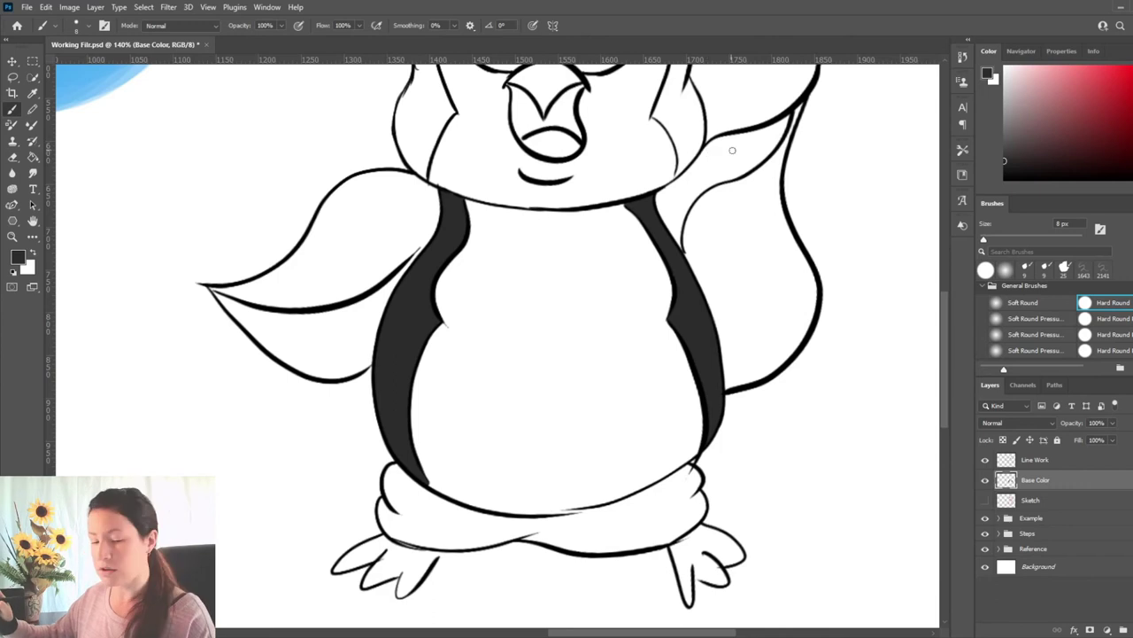
Fill the dark upper sections of the raised right wing and the left wing with dark gray, enlarging the brush to 20 px for the left one.
{"action": "left_click_drag", "start_coordinate": [732, 150], "coordinate": [624, 282]}
{"action": "mouse_move", "coordinate": [539, 322]}
{"action": "left_mouse_down"}
{"action": "mouse_move", "coordinate": [603, 263]}
{"action": "mouse_move", "coordinate": [663, 239]}
{"action": "mouse_move", "coordinate": [643, 271]}
{"action": "mouse_move", "coordinate": [611, 289]}
{"action": "mouse_move", "coordinate": [643, 274]}
{"action": "mouse_move", "coordinate": [631, 286]}
{"action": "mouse_move", "coordinate": [652, 255]}
{"action": "mouse_move", "coordinate": [613, 260]}
{"action": "mouse_move", "coordinate": [553, 315]}
{"action": "mouse_move", "coordinate": [550, 348]}
{"action": "mouse_move", "coordinate": [567, 312]}
{"action": "mouse_move", "coordinate": [598, 295]}
{"action": "left_mouse_up"}
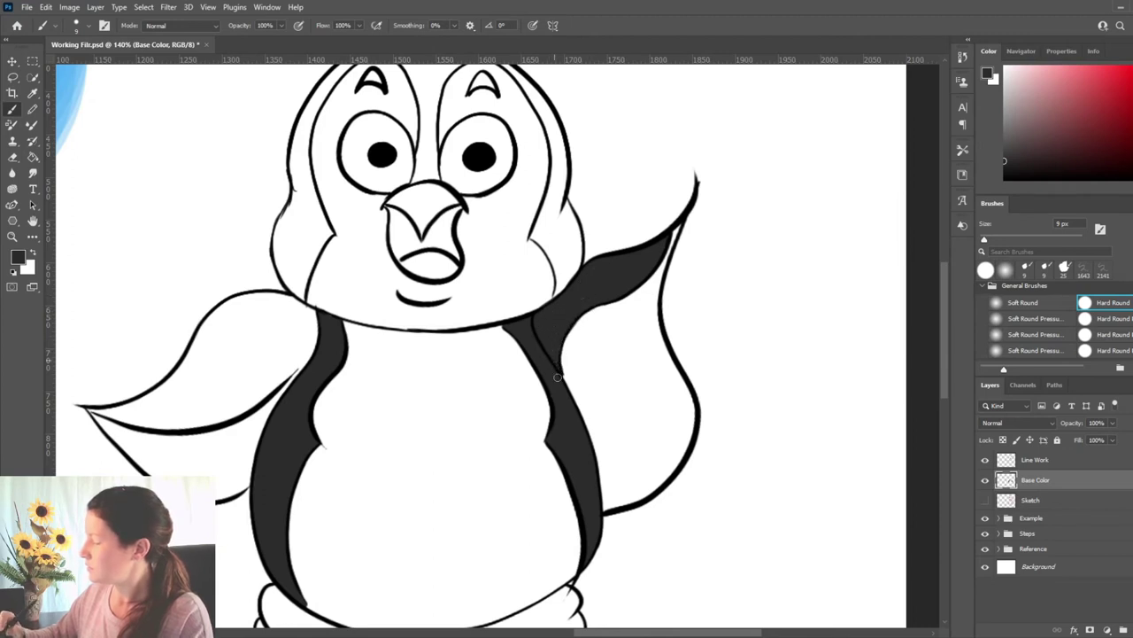
{"action": "key", "text": "bracketright"}
{"action": "key", "text": "bracketright"}
{"action": "mouse_move", "coordinate": [266, 339]}
{"action": "left_mouse_down"}
{"action": "mouse_move", "coordinate": [171, 413]}
{"action": "mouse_move", "coordinate": [100, 411]}
{"action": "mouse_move", "coordinate": [144, 401]}
{"action": "mouse_move", "coordinate": [117, 413]}
{"action": "mouse_move", "coordinate": [174, 419]}
{"action": "mouse_move", "coordinate": [143, 407]}
{"action": "mouse_move", "coordinate": [150, 392]}
{"action": "mouse_move", "coordinate": [141, 401]}
{"action": "mouse_move", "coordinate": [179, 376]}
{"action": "mouse_move", "coordinate": [199, 335]}
{"action": "mouse_move", "coordinate": [195, 344]}
{"action": "mouse_move", "coordinate": [245, 310]}
{"action": "mouse_move", "coordinate": [229, 309]}
{"action": "mouse_move", "coordinate": [270, 294]}
{"action": "mouse_move", "coordinate": [306, 328]}
{"action": "left_mouse_up"}
{"action": "key", "text": "bracketleft"}
{"action": "key", "text": "bracketleft"}
{"action": "key", "text": "bracketleft"}
{"action": "key", "text": "ctrl+z"}
{"action": "key", "text": "ctrl+z"}
{"action": "key", "text": "bracketright"}
{"action": "key", "text": "bracketright"}
{"action": "mouse_move", "coordinate": [175, 411]}
{"action": "left_mouse_down"}
{"action": "mouse_move", "coordinate": [257, 398]}
{"action": "mouse_move", "coordinate": [302, 366]}
{"action": "mouse_move", "coordinate": [306, 339]}
{"action": "mouse_move", "coordinate": [285, 325]}
{"action": "mouse_move", "coordinate": [269, 342]}
{"action": "mouse_move", "coordinate": [283, 348]}
{"action": "mouse_move", "coordinate": [266, 326]}
{"action": "mouse_move", "coordinate": [229, 318]}
{"action": "mouse_move", "coordinate": [224, 387]}
{"action": "mouse_move", "coordinate": [222, 373]}
{"action": "mouse_move", "coordinate": [200, 377]}
{"action": "mouse_move", "coordinate": [160, 402]}
{"action": "mouse_move", "coordinate": [197, 393]}
{"action": "left_mouse_up"}
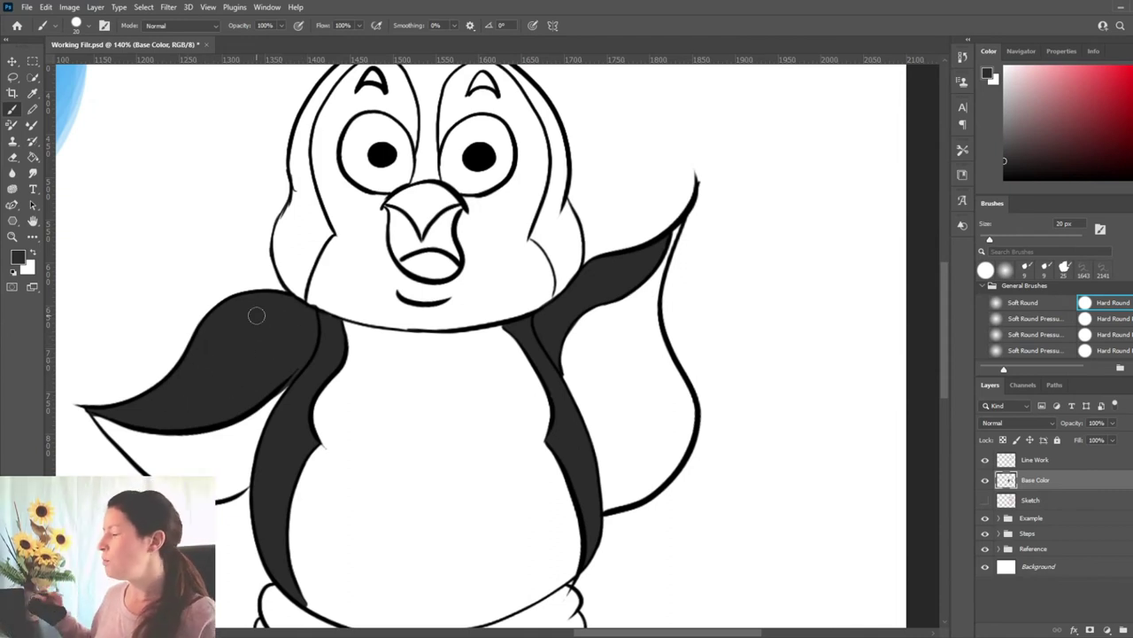
Fill the band along the right side of the head with dark gray, from the cheek up to the brow, adjusting the brush size.
{"action": "left_click_drag", "start_coordinate": [409, 283], "coordinate": [415, 470]}
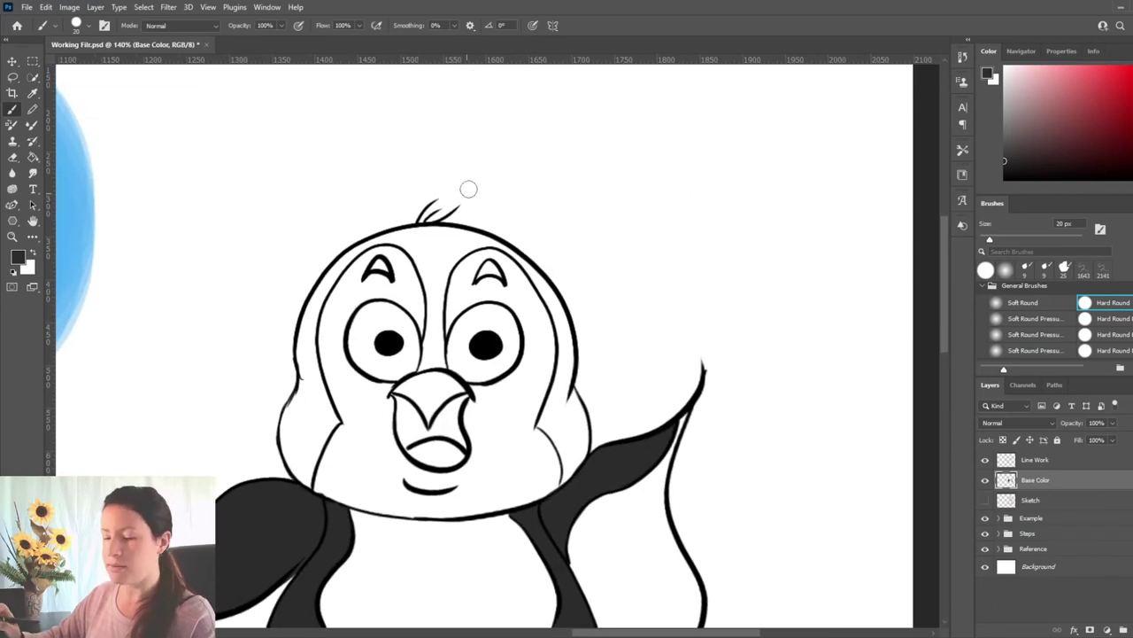
{"action": "key", "text": "bracketleft"}
{"action": "mouse_move", "coordinate": [556, 397]}
{"action": "left_mouse_down"}
{"action": "mouse_move", "coordinate": [545, 431]}
{"action": "mouse_move", "coordinate": [558, 437]}
{"action": "mouse_move", "coordinate": [567, 481]}
{"action": "mouse_move", "coordinate": [582, 467]}
{"action": "mouse_move", "coordinate": [584, 420]}
{"action": "mouse_move", "coordinate": [577, 395]}
{"action": "mouse_move", "coordinate": [580, 427]}
{"action": "mouse_move", "coordinate": [568, 408]}
{"action": "left_mouse_up"}
{"action": "key", "text": "bracketleft"}
{"action": "key", "text": "bracketright"}
{"action": "key", "text": "bracketright"}
{"action": "left_click_drag", "start_coordinate": [566, 394], "coordinate": [570, 426]}
{"action": "key", "text": "bracketleft"}
{"action": "key", "text": "bracketleft"}
{"action": "mouse_move", "coordinate": [563, 354]}
{"action": "left_mouse_down"}
{"action": "mouse_move", "coordinate": [553, 402]}
{"action": "mouse_move", "coordinate": [568, 381]}
{"action": "left_mouse_up"}
{"action": "key", "text": "bracketleft"}
{"action": "left_click_drag", "start_coordinate": [553, 274], "coordinate": [563, 361]}
{"action": "left_click_drag", "start_coordinate": [559, 322], "coordinate": [568, 326]}
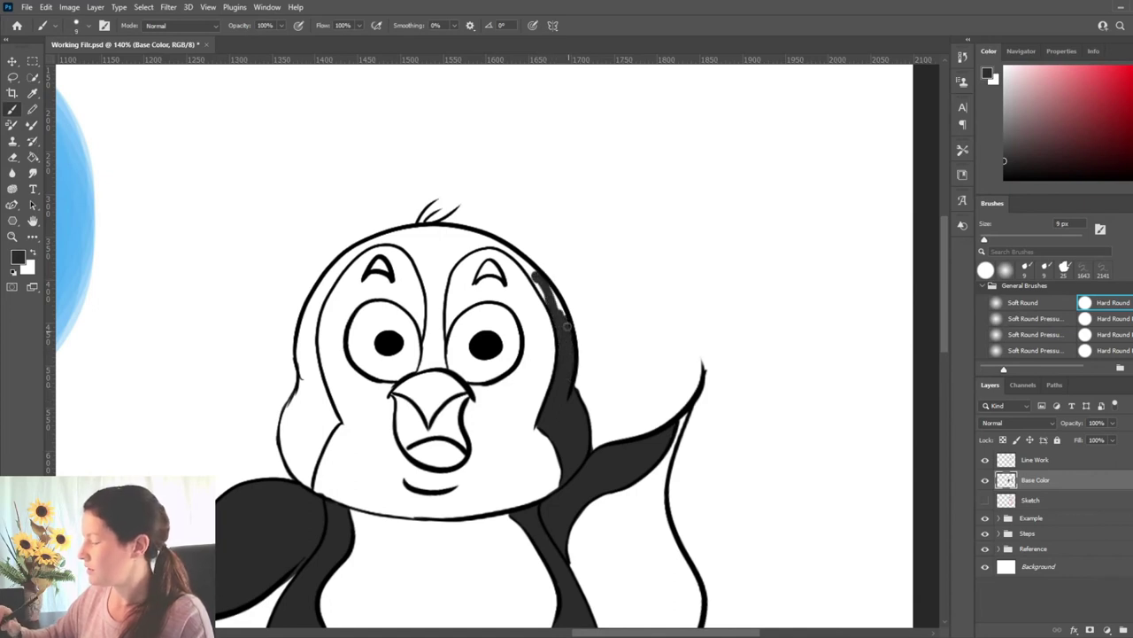
{"action": "left_click_drag", "start_coordinate": [521, 258], "coordinate": [544, 299]}
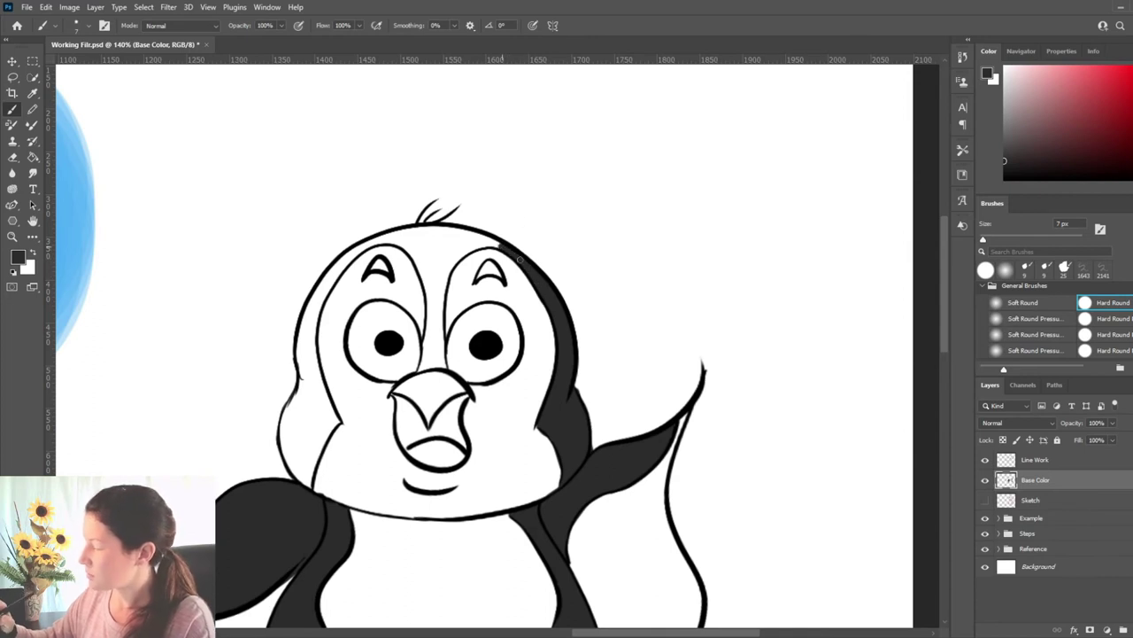
Fill the crown, the stripe between the eyes and the left side of the head with dark gray using a 7 px brush.
{"action": "mouse_move", "coordinate": [488, 240]}
{"action": "left_mouse_down"}
{"action": "mouse_move", "coordinate": [459, 234]}
{"action": "mouse_move", "coordinate": [427, 294]}
{"action": "mouse_move", "coordinate": [426, 359]}
{"action": "mouse_move", "coordinate": [443, 365]}
{"action": "mouse_move", "coordinate": [433, 339]}
{"action": "left_mouse_up"}
{"action": "key", "text": "bracketright"}
{"action": "mouse_move", "coordinate": [436, 286]}
{"action": "left_mouse_down"}
{"action": "mouse_move", "coordinate": [443, 257]}
{"action": "mouse_move", "coordinate": [439, 294]}
{"action": "mouse_move", "coordinate": [443, 268]}
{"action": "mouse_move", "coordinate": [442, 277]}
{"action": "mouse_move", "coordinate": [479, 237]}
{"action": "mouse_move", "coordinate": [445, 242]}
{"action": "left_mouse_up"}
{"action": "key", "text": "["}
{"action": "mouse_move", "coordinate": [342, 263]}
{"action": "left_mouse_down"}
{"action": "mouse_move", "coordinate": [308, 321]}
{"action": "mouse_move", "coordinate": [342, 268]}
{"action": "mouse_move", "coordinate": [324, 278]}
{"action": "mouse_move", "coordinate": [374, 240]}
{"action": "mouse_move", "coordinate": [397, 243]}
{"action": "mouse_move", "coordinate": [426, 284]}
{"action": "mouse_move", "coordinate": [421, 269]}
{"action": "mouse_move", "coordinate": [463, 233]}
{"action": "mouse_move", "coordinate": [401, 234]}
{"action": "mouse_move", "coordinate": [442, 230]}
{"action": "mouse_move", "coordinate": [422, 258]}
{"action": "mouse_move", "coordinate": [454, 247]}
{"action": "left_mouse_up"}
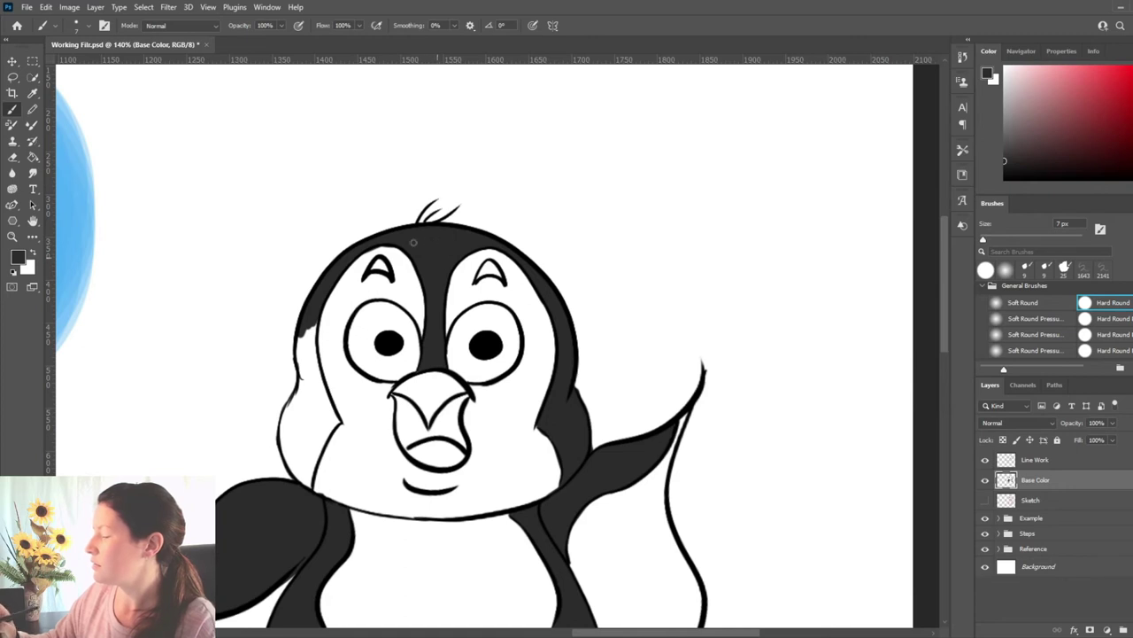
{"action": "mouse_move", "coordinate": [315, 332]}
{"action": "left_mouse_down"}
{"action": "mouse_move", "coordinate": [320, 381]}
{"action": "mouse_move", "coordinate": [306, 379]}
{"action": "mouse_move", "coordinate": [301, 354]}
{"action": "mouse_move", "coordinate": [289, 460]}
{"action": "mouse_move", "coordinate": [286, 443]}
{"action": "mouse_move", "coordinate": [310, 478]}
{"action": "mouse_move", "coordinate": [305, 402]}
{"action": "mouse_move", "coordinate": [317, 390]}
{"action": "mouse_move", "coordinate": [334, 416]}
{"action": "mouse_move", "coordinate": [324, 433]}
{"action": "left_mouse_up"}
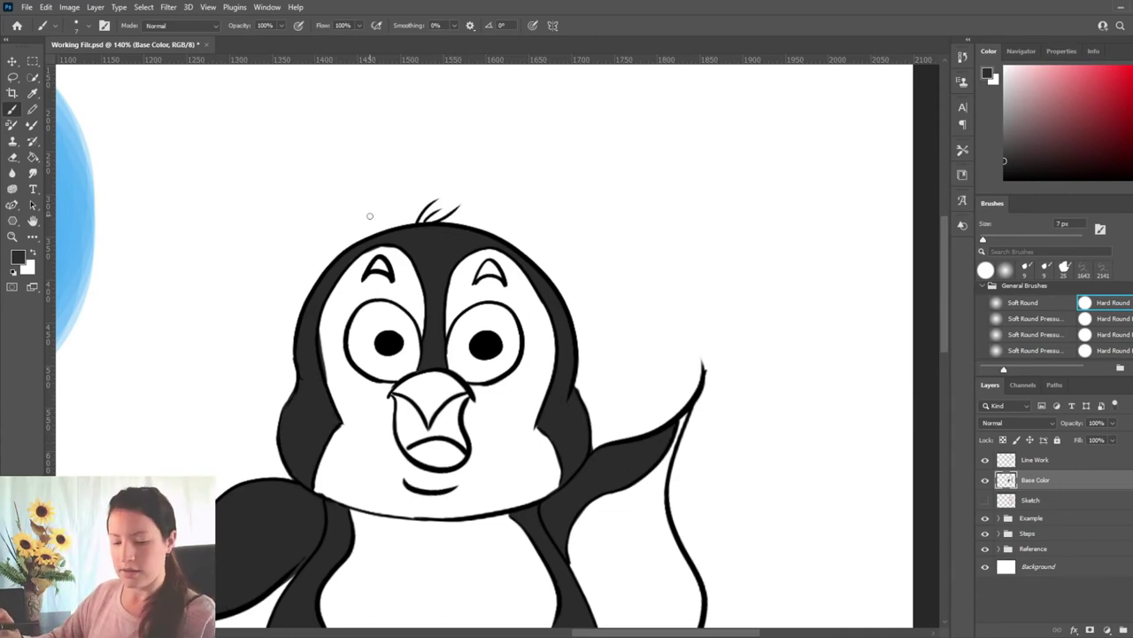
Sample the example's light gray and paint the face patch beside and above the left eye with the 7 px brush.
{"action": "left_click_drag", "start_coordinate": [277, 370], "coordinate": [513, 413]}
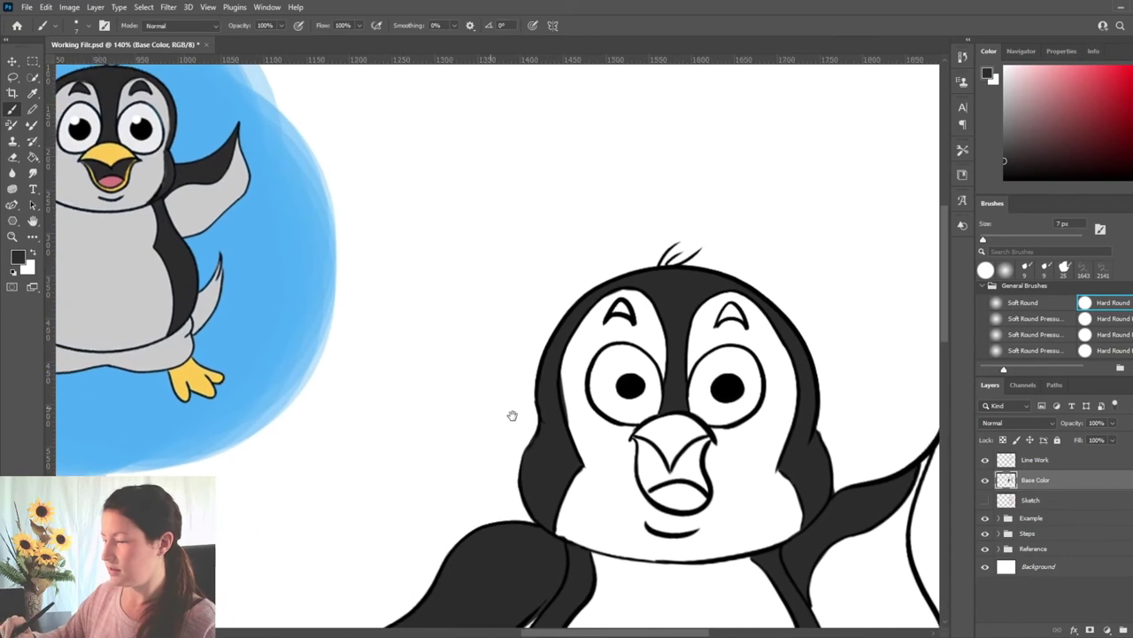
{"action": "mouse_move", "coordinate": [519, 473]}
{"action": "left_mouse_down"}
{"action": "mouse_move", "coordinate": [489, 283]}
{"action": "mouse_move", "coordinate": [514, 399]}
{"action": "left_mouse_up"}
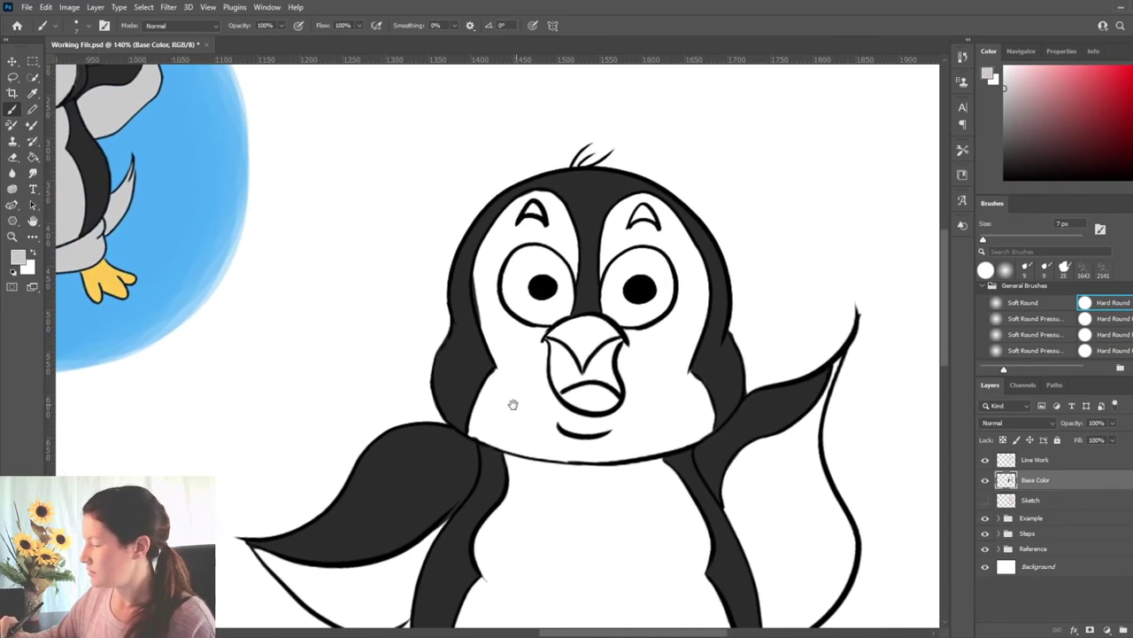
{"action": "mouse_move", "coordinate": [481, 262]}
{"action": "left_mouse_down"}
{"action": "mouse_move", "coordinate": [492, 326]}
{"action": "mouse_move", "coordinate": [508, 232]}
{"action": "mouse_move", "coordinate": [497, 230]}
{"action": "mouse_move", "coordinate": [487, 256]}
{"action": "mouse_move", "coordinate": [516, 205]}
{"action": "mouse_move", "coordinate": [530, 230]}
{"action": "left_mouse_up"}
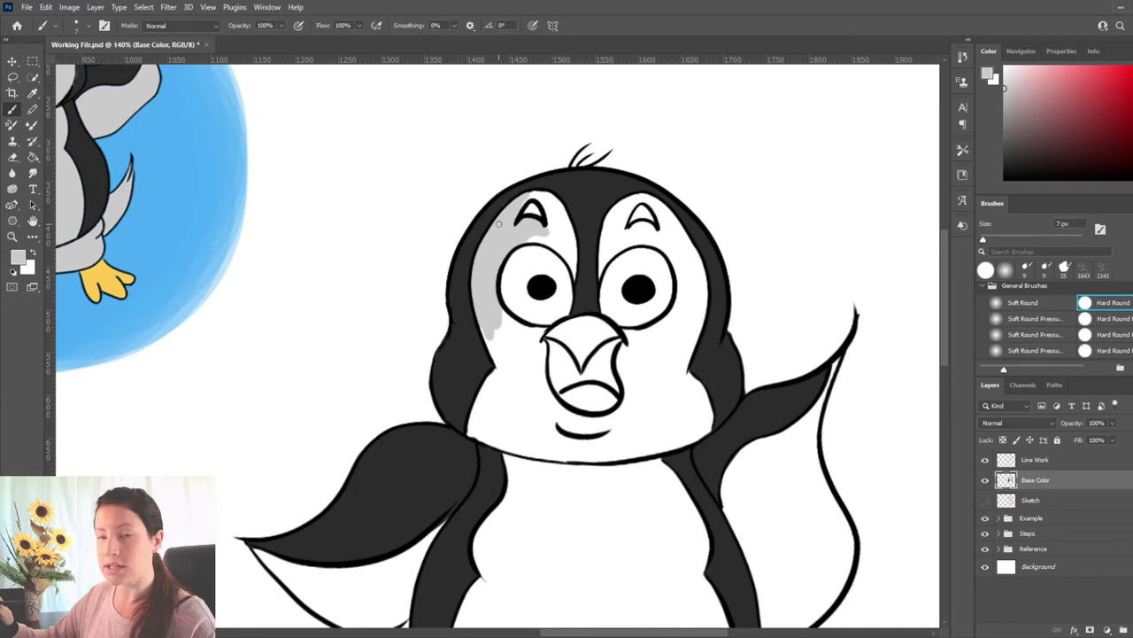
{"action": "mouse_move", "coordinate": [551, 235]}
{"action": "left_mouse_down"}
{"action": "mouse_move", "coordinate": [556, 206]}
{"action": "mouse_move", "coordinate": [564, 227]}
{"action": "left_mouse_up"}
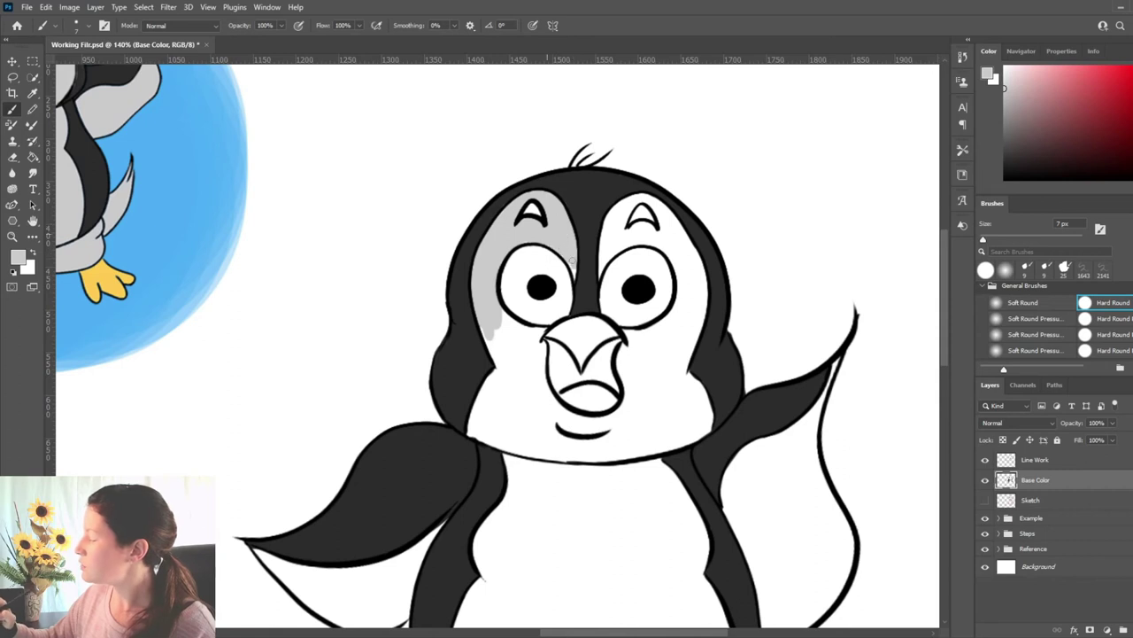
Fill the face patch around the right eye and the upper right cheek with light gray, resampling the colors as needed.
{"action": "mouse_move", "coordinate": [604, 264]}
{"action": "left_mouse_down"}
{"action": "mouse_move", "coordinate": [623, 239]}
{"action": "mouse_move", "coordinate": [594, 244]}
{"action": "mouse_move", "coordinate": [623, 204]}
{"action": "mouse_move", "coordinate": [652, 236]}
{"action": "left_mouse_up"}
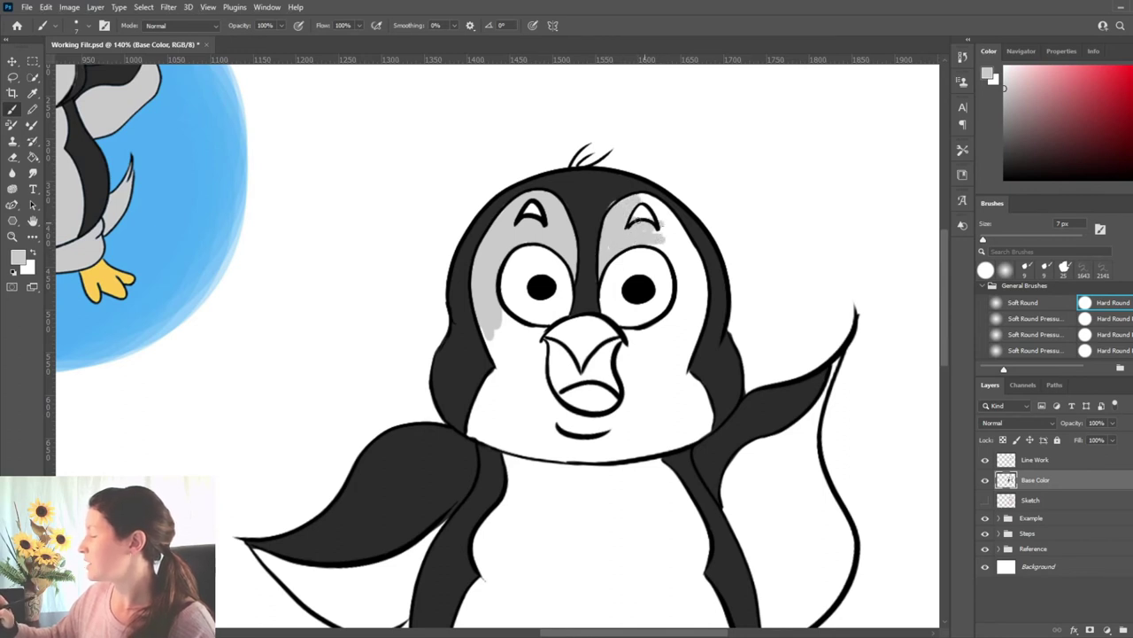
{"action": "left_click", "coordinate": [607, 194], "text": "alt"}
{"action": "mouse_move", "coordinate": [611, 205]}
{"action": "left_mouse_down"}
{"action": "mouse_move", "coordinate": [618, 196]}
{"action": "mouse_move", "coordinate": [605, 193]}
{"action": "mouse_move", "coordinate": [429, 246]}
{"action": "mouse_move", "coordinate": [475, 321]}
{"action": "mouse_move", "coordinate": [456, 324]}
{"action": "mouse_move", "coordinate": [472, 359]}
{"action": "mouse_move", "coordinate": [456, 296]}
{"action": "mouse_move", "coordinate": [484, 357]}
{"action": "mouse_move", "coordinate": [470, 406]}
{"action": "left_mouse_up"}
{"action": "left_click", "coordinate": [416, 266], "text": "alt"}
{"action": "mouse_move", "coordinate": [447, 486]}
{"action": "left_mouse_down"}
{"action": "mouse_move", "coordinate": [567, 251]}
{"action": "mouse_move", "coordinate": [555, 327]}
{"action": "left_mouse_up"}
{"action": "left_click_drag", "start_coordinate": [585, 233], "coordinate": [580, 261]}
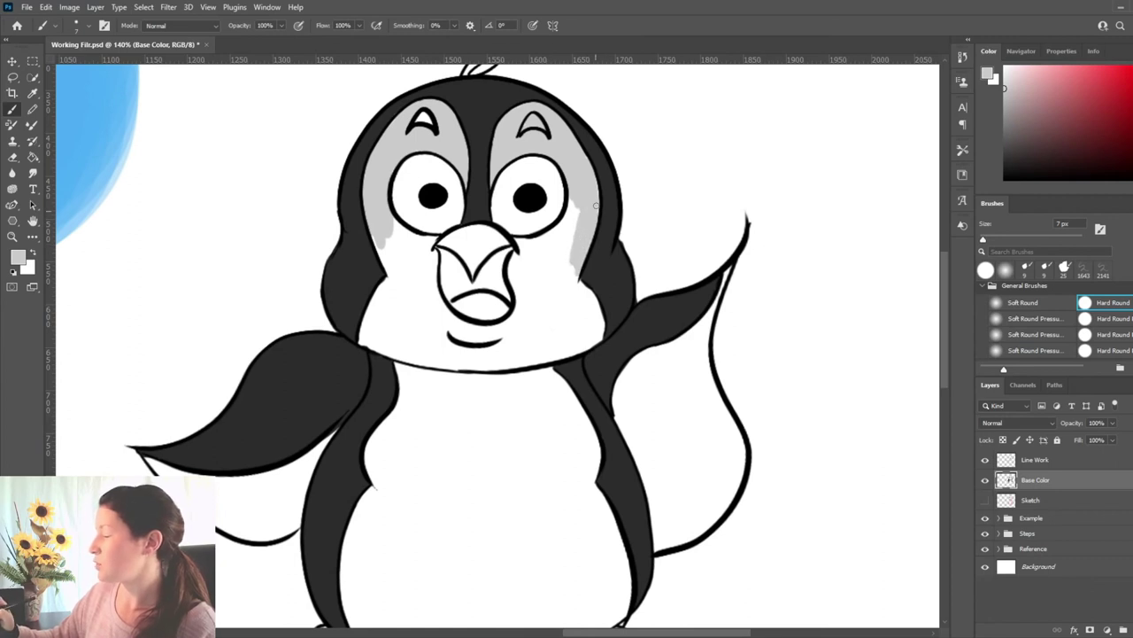
{"action": "mouse_move", "coordinate": [574, 209]}
{"action": "left_mouse_down"}
{"action": "mouse_move", "coordinate": [556, 269]}
{"action": "mouse_move", "coordinate": [522, 243]}
{"action": "mouse_move", "coordinate": [563, 225]}
{"action": "mouse_move", "coordinate": [526, 266]}
{"action": "mouse_move", "coordinate": [515, 262]}
{"action": "mouse_move", "coordinate": [516, 295]}
{"action": "mouse_move", "coordinate": [526, 263]}
{"action": "mouse_move", "coordinate": [538, 303]}
{"action": "mouse_move", "coordinate": [548, 258]}
{"action": "mouse_move", "coordinate": [561, 285]}
{"action": "left_mouse_up"}
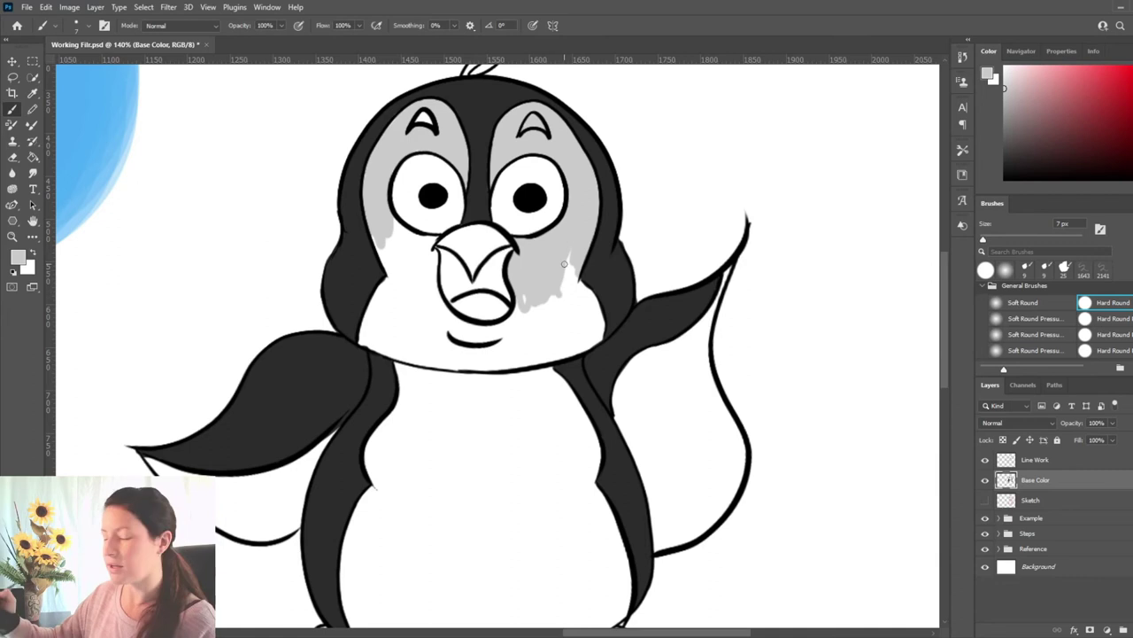
Fill the lower cheeks and chin with light gray, enlarging the brush to 20 px.
{"action": "key", "text": "bracketright"}
{"action": "key", "text": "bracketright"}
{"action": "mouse_move", "coordinate": [527, 338]}
{"action": "left_mouse_down"}
{"action": "mouse_move", "coordinate": [546, 307]}
{"action": "mouse_move", "coordinate": [539, 292]}
{"action": "mouse_move", "coordinate": [564, 286]}
{"action": "mouse_move", "coordinate": [565, 316]}
{"action": "mouse_move", "coordinate": [569, 270]}
{"action": "mouse_move", "coordinate": [598, 327]}
{"action": "mouse_move", "coordinate": [539, 338]}
{"action": "mouse_move", "coordinate": [574, 348]}
{"action": "mouse_move", "coordinate": [567, 356]}
{"action": "mouse_move", "coordinate": [577, 314]}
{"action": "mouse_move", "coordinate": [584, 331]}
{"action": "mouse_move", "coordinate": [577, 308]}
{"action": "mouse_move", "coordinate": [545, 343]}
{"action": "mouse_move", "coordinate": [516, 327]}
{"action": "left_mouse_up"}
{"action": "key", "text": "bracketright"}
{"action": "mouse_move", "coordinate": [388, 237]}
{"action": "left_mouse_down"}
{"action": "mouse_move", "coordinate": [406, 264]}
{"action": "mouse_move", "coordinate": [410, 246]}
{"action": "mouse_move", "coordinate": [392, 222]}
{"action": "mouse_move", "coordinate": [428, 256]}
{"action": "mouse_move", "coordinate": [430, 241]}
{"action": "mouse_move", "coordinate": [417, 253]}
{"action": "mouse_move", "coordinate": [427, 271]}
{"action": "mouse_move", "coordinate": [433, 257]}
{"action": "mouse_move", "coordinate": [433, 295]}
{"action": "mouse_move", "coordinate": [453, 330]}
{"action": "mouse_move", "coordinate": [435, 293]}
{"action": "mouse_move", "coordinate": [462, 330]}
{"action": "mouse_move", "coordinate": [523, 323]}
{"action": "left_mouse_up"}
{"action": "key", "text": "bracketright"}
{"action": "mouse_move", "coordinate": [397, 283]}
{"action": "left_mouse_down"}
{"action": "mouse_move", "coordinate": [377, 339]}
{"action": "mouse_move", "coordinate": [367, 337]}
{"action": "mouse_move", "coordinate": [377, 342]}
{"action": "mouse_move", "coordinate": [403, 344]}
{"action": "mouse_move", "coordinate": [407, 326]}
{"action": "mouse_move", "coordinate": [386, 317]}
{"action": "mouse_move", "coordinate": [429, 312]}
{"action": "mouse_move", "coordinate": [398, 323]}
{"action": "mouse_move", "coordinate": [406, 346]}
{"action": "mouse_move", "coordinate": [436, 353]}
{"action": "mouse_move", "coordinate": [383, 343]}
{"action": "mouse_move", "coordinate": [491, 363]}
{"action": "mouse_move", "coordinate": [576, 338]}
{"action": "mouse_move", "coordinate": [474, 339]}
{"action": "left_mouse_up"}
Paint the whites of both eyes in pure white on the base color layer.
{"action": "left_click", "coordinate": [387, 414], "text": "alt"}
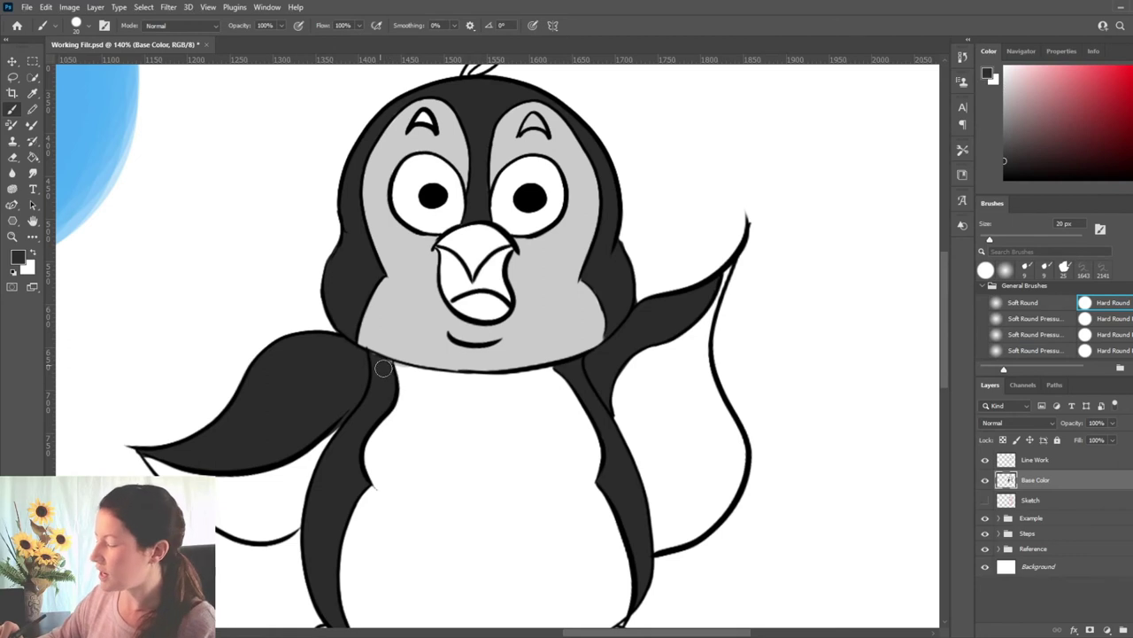
{"action": "left_click_drag", "start_coordinate": [498, 432], "coordinate": [536, 427]}
{"action": "left_click", "coordinate": [469, 139], "text": "alt"}
{"action": "left_click", "coordinate": [997, 69]}
{"action": "left_click", "coordinate": [999, 68]}
{"action": "mouse_move", "coordinate": [470, 178]}
{"action": "left_mouse_down"}
{"action": "mouse_move", "coordinate": [443, 178]}
{"action": "mouse_move", "coordinate": [449, 205]}
{"action": "mouse_move", "coordinate": [459, 203]}
{"action": "left_mouse_up"}
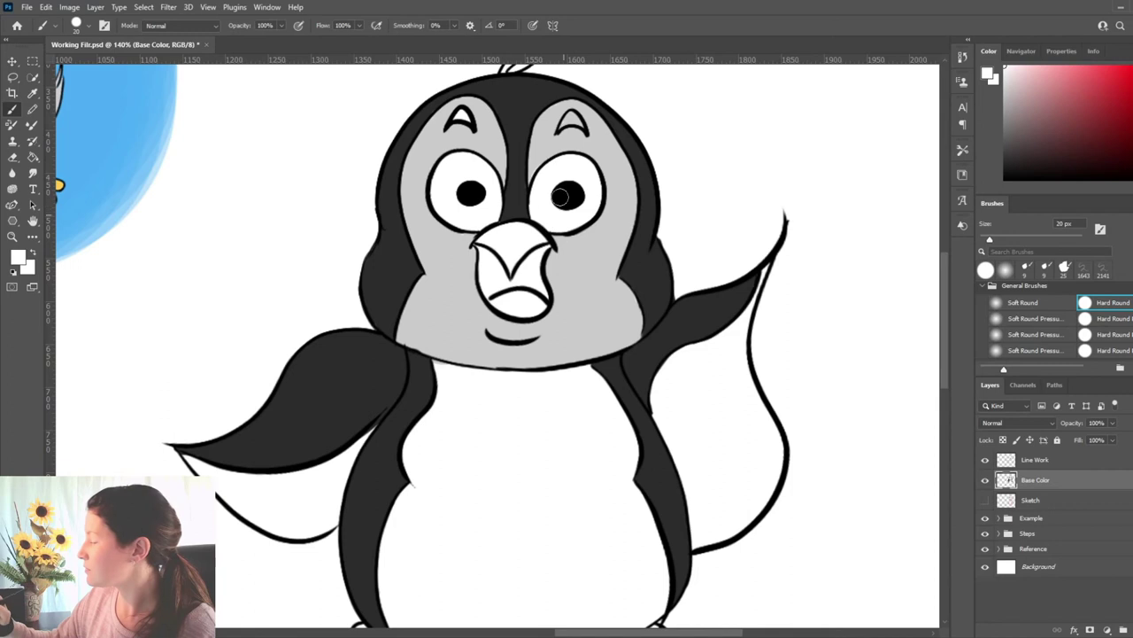
Fill both eyebrows with sampled dark gray using a 7 px brush.
{"action": "left_click", "coordinate": [534, 121], "text": "alt"}
{"action": "key", "text": "bracketleft"}
{"action": "key", "text": "bracketleft"}
{"action": "key", "text": "bracketleft"}
{"action": "key", "text": "bracketleft"}
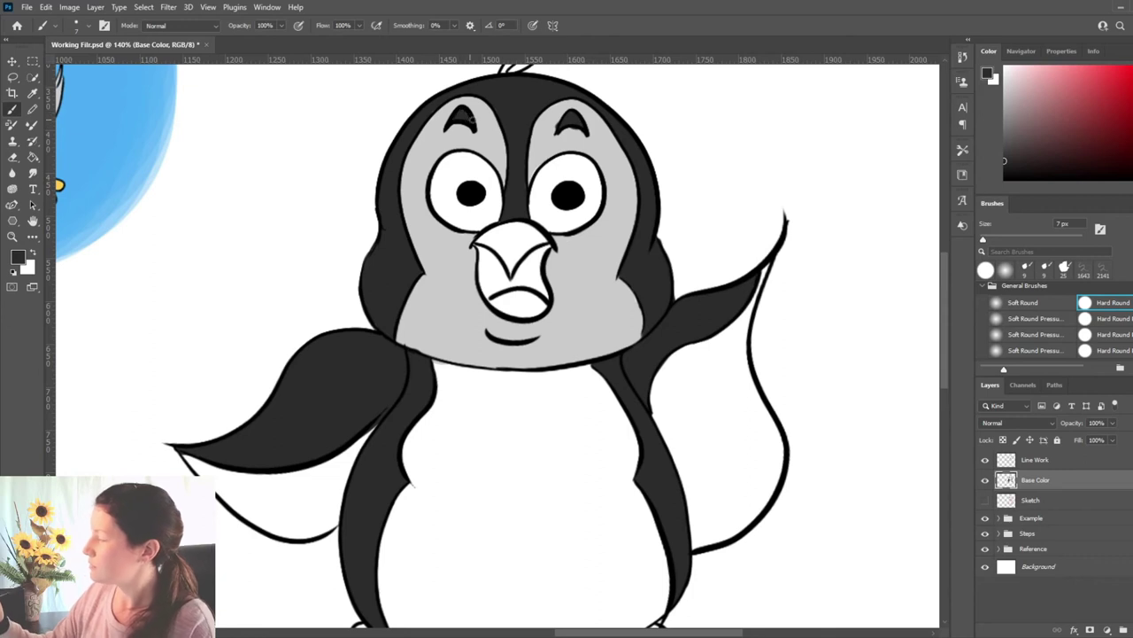
Fill the lower section of the left wing with light gray and restore the dark gray body edge beside it.
{"action": "left_click", "coordinate": [576, 134], "text": "alt"}
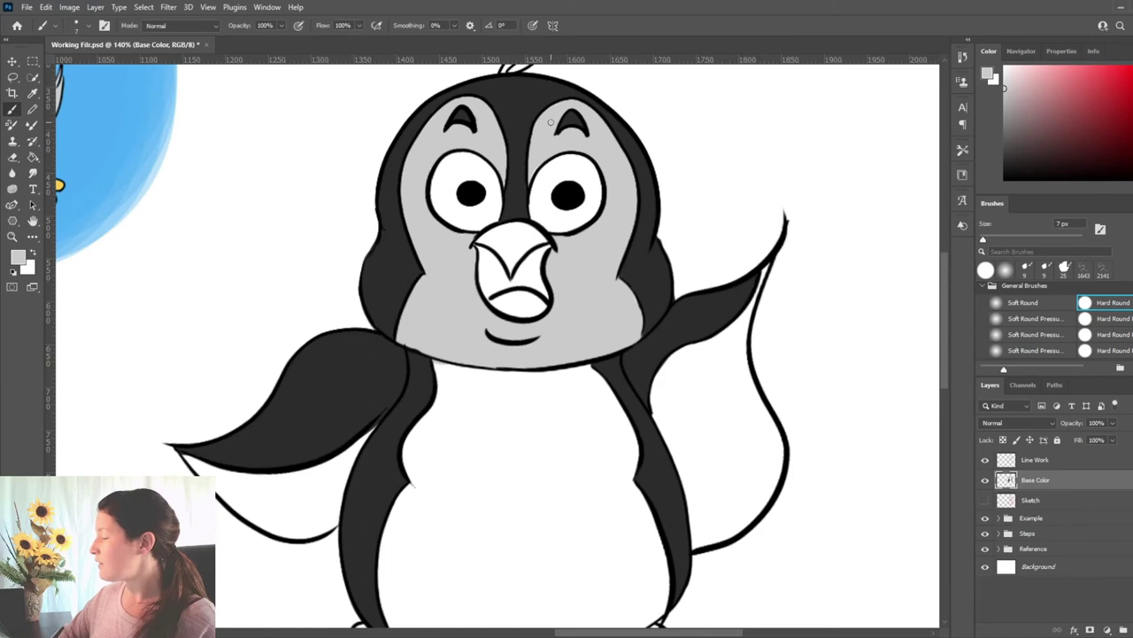
{"action": "left_click_drag", "start_coordinate": [353, 411], "coordinate": [720, 527]}
{"action": "left_click_drag", "start_coordinate": [611, 514], "coordinate": [456, 143]}
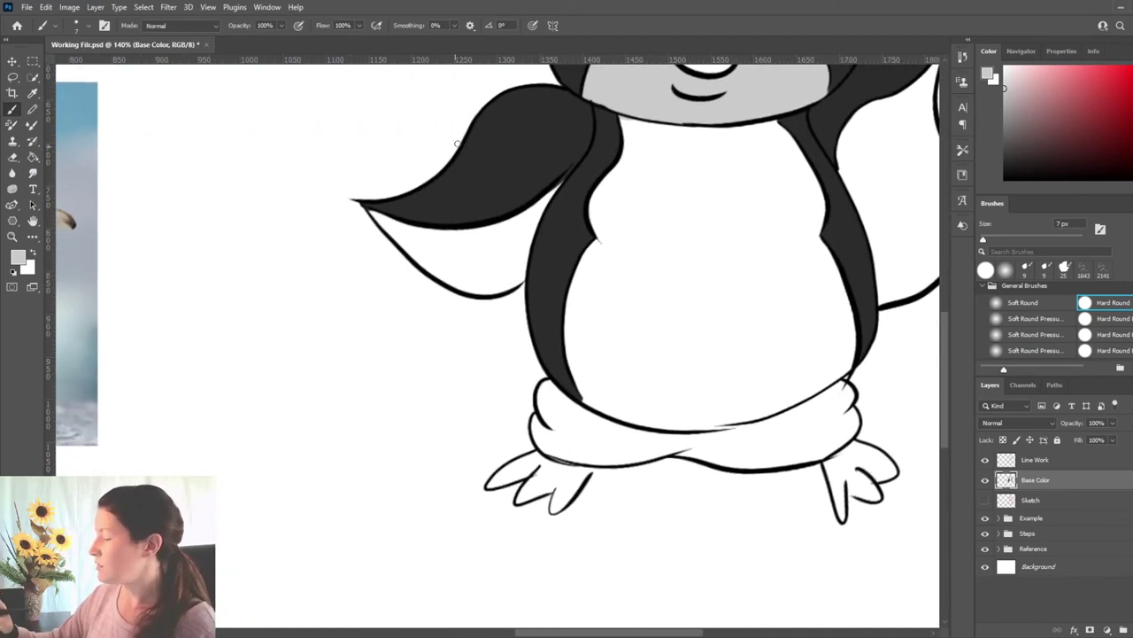
{"action": "mouse_move", "coordinate": [380, 221]}
{"action": "left_mouse_down"}
{"action": "mouse_move", "coordinate": [412, 237]}
{"action": "mouse_move", "coordinate": [416, 255]}
{"action": "mouse_move", "coordinate": [408, 232]}
{"action": "mouse_move", "coordinate": [434, 237]}
{"action": "mouse_move", "coordinate": [429, 229]}
{"action": "left_mouse_up"}
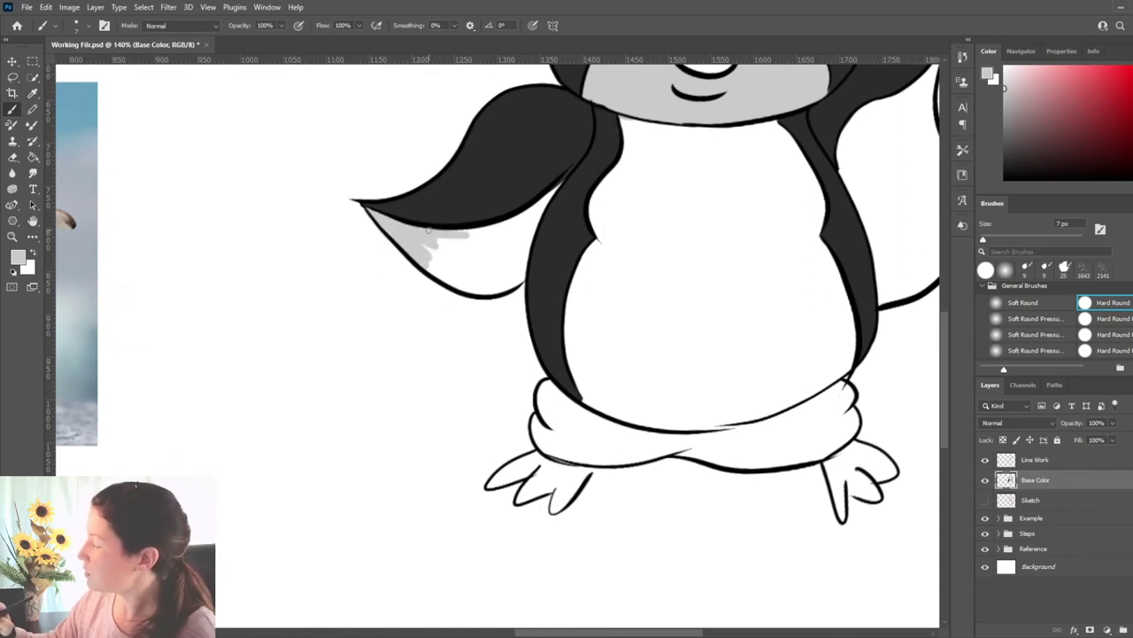
{"action": "mouse_move", "coordinate": [498, 226]}
{"action": "left_mouse_down"}
{"action": "mouse_move", "coordinate": [531, 214]}
{"action": "mouse_move", "coordinate": [572, 170]}
{"action": "mouse_move", "coordinate": [523, 277]}
{"action": "mouse_move", "coordinate": [512, 248]}
{"action": "mouse_move", "coordinate": [504, 270]}
{"action": "left_mouse_up"}
{"action": "mouse_move", "coordinate": [431, 266]}
{"action": "left_mouse_down"}
{"action": "mouse_move", "coordinate": [476, 276]}
{"action": "mouse_move", "coordinate": [432, 249]}
{"action": "mouse_move", "coordinate": [482, 256]}
{"action": "mouse_move", "coordinate": [440, 241]}
{"action": "mouse_move", "coordinate": [487, 245]}
{"action": "mouse_move", "coordinate": [485, 219]}
{"action": "mouse_move", "coordinate": [498, 236]}
{"action": "mouse_move", "coordinate": [486, 239]}
{"action": "mouse_move", "coordinate": [518, 227]}
{"action": "mouse_move", "coordinate": [495, 271]}
{"action": "mouse_move", "coordinate": [499, 235]}
{"action": "left_mouse_up"}
{"action": "left_click_drag", "start_coordinate": [495, 285], "coordinate": [479, 289]}
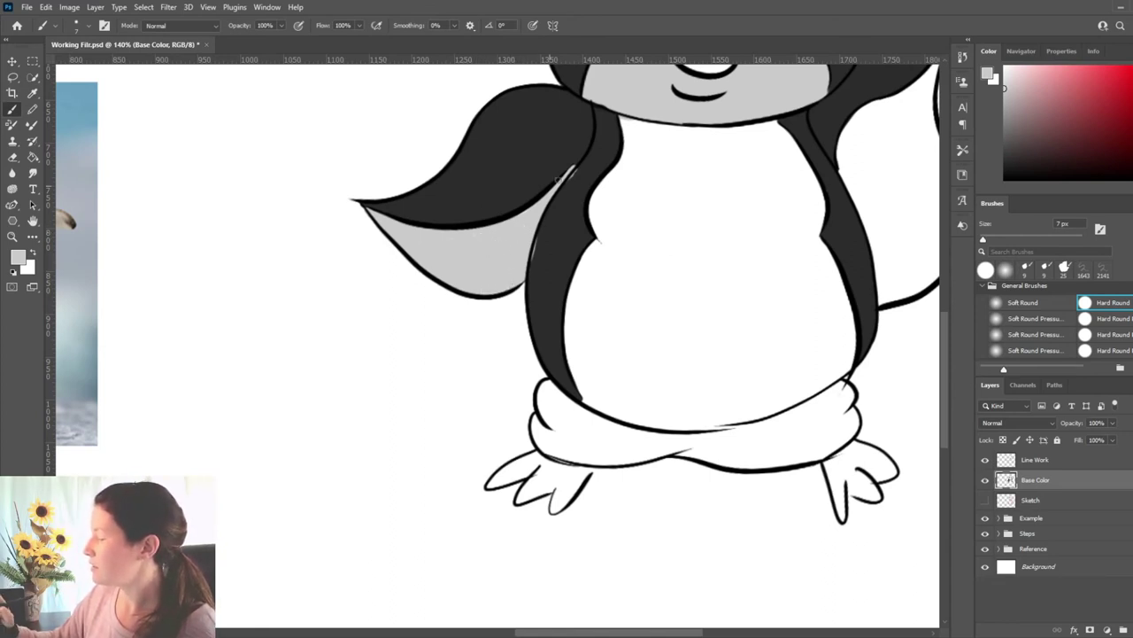
{"action": "left_click", "coordinate": [574, 186], "text": "alt"}
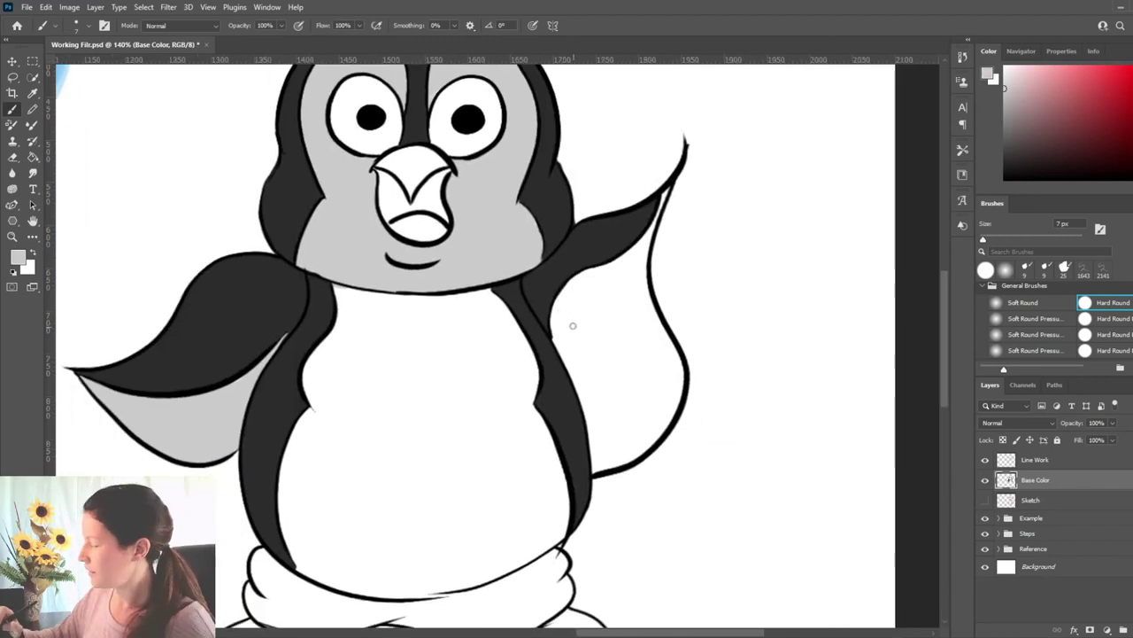
Fill the inner section of the raised right wing with light gray.
{"action": "left_click_drag", "start_coordinate": [572, 324], "coordinate": [665, 195]}
{"action": "left_click_drag", "start_coordinate": [637, 248], "coordinate": [653, 361]}
{"action": "mouse_move", "coordinate": [567, 336]}
{"action": "left_mouse_down"}
{"action": "mouse_move", "coordinate": [598, 463]}
{"action": "mouse_move", "coordinate": [657, 436]}
{"action": "mouse_move", "coordinate": [656, 328]}
{"action": "mouse_move", "coordinate": [595, 368]}
{"action": "mouse_move", "coordinate": [611, 274]}
{"action": "left_mouse_up"}
Fill the belly and the fold around the base of the body with light gray, adjusting the brush size for large and tight areas.
{"action": "key", "text": "]"}
{"action": "mouse_move", "coordinate": [481, 461]}
{"action": "left_mouse_down"}
{"action": "mouse_move", "coordinate": [534, 351]}
{"action": "mouse_move", "coordinate": [604, 297]}
{"action": "left_mouse_up"}
{"action": "mouse_move", "coordinate": [442, 252]}
{"action": "left_mouse_down"}
{"action": "mouse_move", "coordinate": [415, 348]}
{"action": "mouse_move", "coordinate": [468, 177]}
{"action": "mouse_move", "coordinate": [569, 172]}
{"action": "mouse_move", "coordinate": [347, 312]}
{"action": "left_mouse_up"}
{"action": "mouse_move", "coordinate": [347, 312]}
{"action": "left_mouse_down"}
{"action": "mouse_move", "coordinate": [405, 283]}
{"action": "mouse_move", "coordinate": [435, 386]}
{"action": "mouse_move", "coordinate": [510, 225]}
{"action": "left_mouse_up"}
{"action": "key", "text": "]"}
{"action": "key", "text": "]"}
{"action": "key", "text": "]"}
{"action": "key", "text": "]"}
{"action": "left_click_drag", "start_coordinate": [381, 182], "coordinate": [341, 288]}
{"action": "mouse_move", "coordinate": [346, 394]}
{"action": "left_mouse_down"}
{"action": "mouse_move", "coordinate": [333, 224]}
{"action": "mouse_move", "coordinate": [407, 402]}
{"action": "mouse_move", "coordinate": [529, 287]}
{"action": "mouse_move", "coordinate": [476, 243]}
{"action": "left_mouse_up"}
{"action": "key", "text": "["}
{"action": "key", "text": "["}
{"action": "key", "text": "["}
{"action": "key", "text": "["}
{"action": "mouse_move", "coordinate": [252, 385]}
{"action": "left_mouse_down"}
{"action": "mouse_move", "coordinate": [293, 410]}
{"action": "mouse_move", "coordinate": [481, 381]}
{"action": "mouse_move", "coordinate": [519, 397]}
{"action": "left_mouse_up"}
Reset the colors to default and paint the inside of the open beak black with a smaller brush.
{"action": "scroll", "coordinate": [519, 397], "scroll_direction": "up", "scroll_amount": 3}
{"action": "scroll", "coordinate": [518, 397], "scroll_direction": "left", "scroll_amount": 3}
{"action": "key", "text": "["}
{"action": "key", "text": "["}
{"action": "key", "text": "["}
{"action": "key", "text": "d"}
{"action": "mouse_move", "coordinate": [700, 321]}
{"action": "left_mouse_down"}
{"action": "mouse_move", "coordinate": [718, 372]}
{"action": "mouse_move", "coordinate": [752, 336]}
{"action": "mouse_move", "coordinate": [765, 379]}
{"action": "left_mouse_up"}
Paint the tongue pink and the beak yellow using colors sampled from the example.
{"action": "scroll", "coordinate": [765, 379], "scroll_direction": "up", "scroll_amount": 3}
{"action": "scroll", "coordinate": [765, 379], "scroll_direction": "left", "scroll_amount": 3}
{"action": "key", "text": "["}
{"action": "left_click", "coordinate": [296, 179], "text": "alt"}
{"action": "left_click_drag", "start_coordinate": [857, 443], "coordinate": [584, 354]}
{"action": "left_click_drag", "start_coordinate": [580, 376], "coordinate": [620, 379]}
{"action": "left_click", "coordinate": [115, 263], "text": "alt"}
{"action": "mouse_move", "coordinate": [585, 302]}
{"action": "left_mouse_down"}
{"action": "mouse_move", "coordinate": [561, 316]}
{"action": "mouse_move", "coordinate": [589, 338]}
{"action": "mouse_move", "coordinate": [572, 379]}
{"action": "mouse_move", "coordinate": [624, 333]}
{"action": "mouse_move", "coordinate": [618, 318]}
{"action": "left_mouse_up"}
Clean up the line work around the mouth on the Line Work layer with the Eraser, and return to the 5 px brush.
{"action": "key", "text": "["}
{"action": "key", "text": "["}
{"action": "key", "text": "alt+]"}
{"action": "key", "text": "e"}
{"action": "left_click", "coordinate": [568, 376]}
{"action": "left_click", "coordinate": [624, 378]}
{"action": "key", "text": "b"}
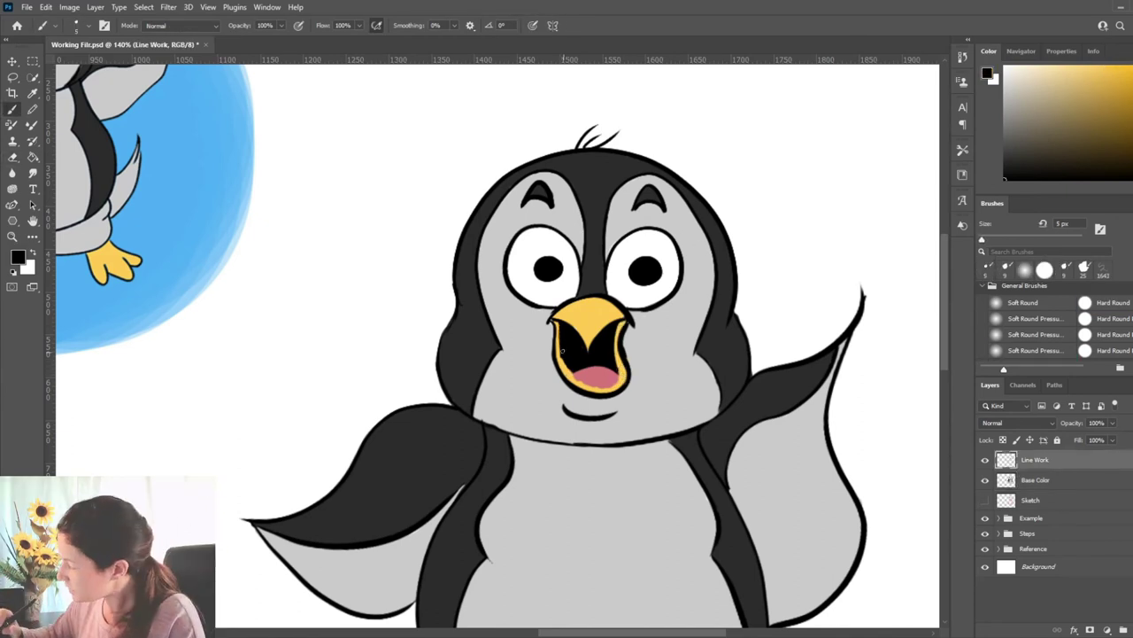
Return to the Base Color layer and fill the left foot with the yellow sampled from the beak.
{"action": "key", "text": "alt+["}
{"action": "left_click", "coordinate": [580, 347], "text": "alt"}
{"action": "left_click", "coordinate": [595, 386], "text": "alt"}
{"action": "left_click", "coordinate": [590, 287], "text": "alt"}
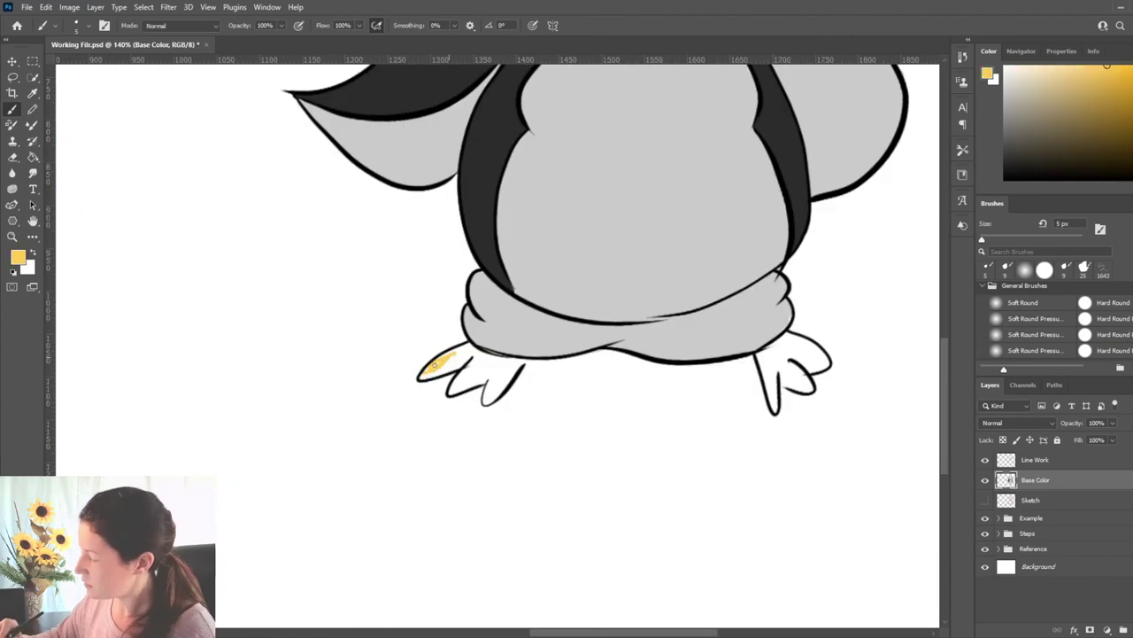
{"action": "mouse_move", "coordinate": [430, 367]}
{"action": "left_mouse_down"}
{"action": "mouse_move", "coordinate": [469, 349]}
{"action": "mouse_move", "coordinate": [482, 382]}
{"action": "mouse_move", "coordinate": [490, 354]}
{"action": "mouse_move", "coordinate": [487, 396]}
{"action": "left_mouse_up"}
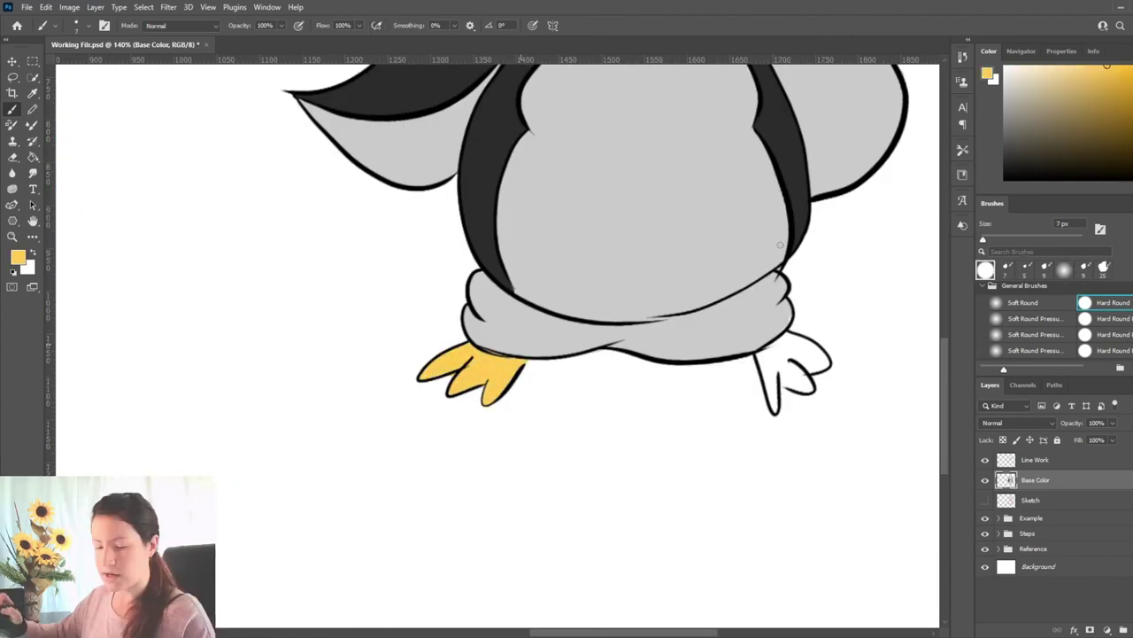
Fill the right foot with the same yellow, switching brush presets and reducing the brush to 9 px.
{"action": "left_click_drag", "start_coordinate": [780, 246], "coordinate": [540, 234]}
{"action": "left_click", "coordinate": [982, 285]}
{"action": "left_click", "coordinate": [982, 321]}
{"action": "left_click", "coordinate": [1031, 350]}
{"action": "scroll", "coordinate": [1036, 327], "scroll_direction": "down", "scroll_amount": 3}
{"action": "left_click", "coordinate": [1034, 350]}
{"action": "key", "text": "bracketleft"}
{"action": "key", "text": "bracketleft"}
{"action": "key", "text": "bracketleft"}
{"action": "key", "text": "bracketleft"}
{"action": "key", "text": "bracketleft"}
{"action": "key", "text": "bracketleft"}
{"action": "key", "text": "bracketleft"}
{"action": "key", "text": "bracketleft"}
{"action": "key", "text": "bracketleft"}
{"action": "key", "text": "bracketleft"}
{"action": "key", "text": "bracketleft"}
{"action": "key", "text": "bracketleft"}
{"action": "key", "text": "bracketleft"}
{"action": "key", "text": "bracketleft"}
{"action": "key", "text": "bracketleft"}
{"action": "key", "text": "bracketleft"}
{"action": "key", "text": "bracketleft"}
{"action": "mouse_move", "coordinate": [522, 344]}
{"action": "left_mouse_down"}
{"action": "mouse_move", "coordinate": [532, 396]}
{"action": "mouse_move", "coordinate": [563, 366]}
{"action": "mouse_move", "coordinate": [550, 329]}
{"action": "mouse_move", "coordinate": [583, 350]}
{"action": "left_mouse_up"}
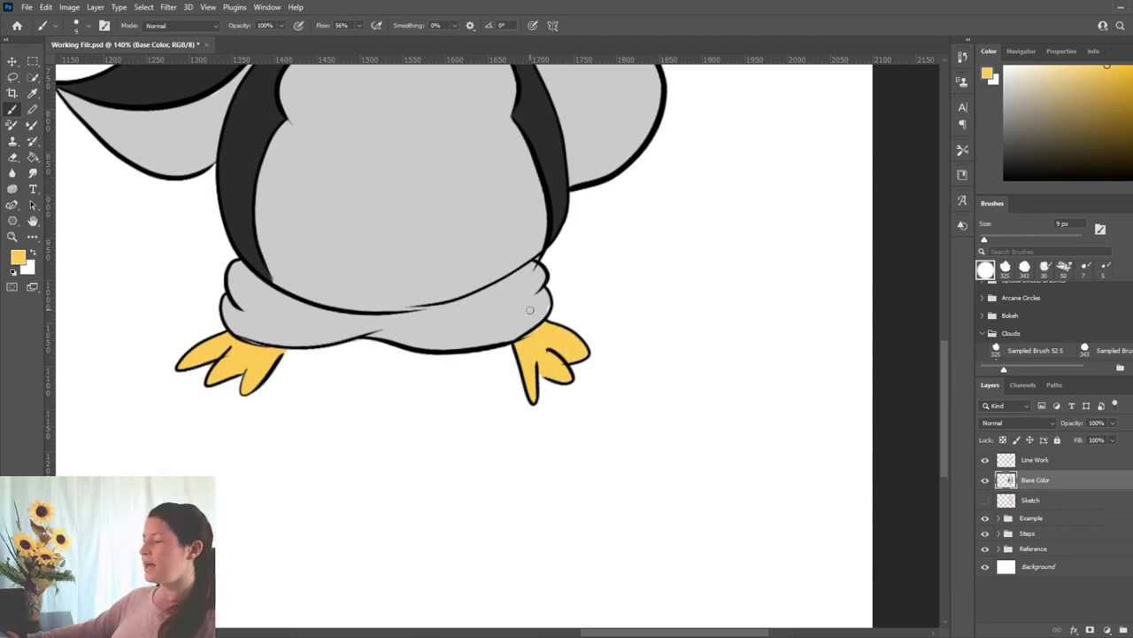
In the Steps group, hide the "Step 4 - Base Color" label and show the "Step 5 - Highlights/Shadows" label.
{"action": "scroll", "coordinate": [571, 322], "scroll_direction": "down", "scroll_amount": 8, "text": "alt"}
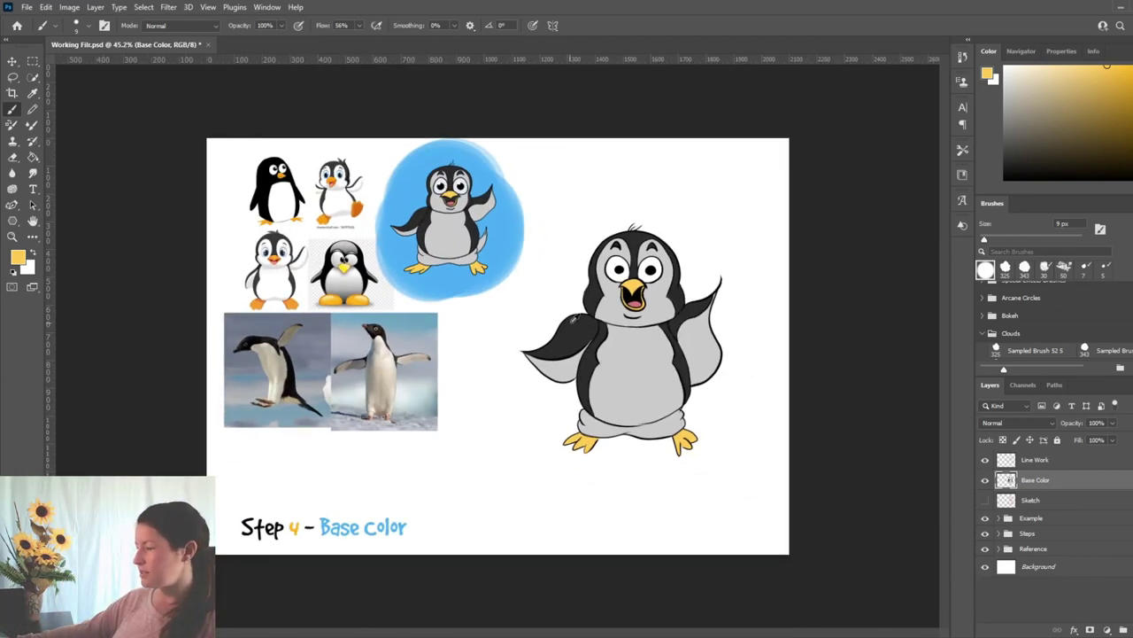
{"action": "scroll", "coordinate": [575, 318], "scroll_direction": "up", "scroll_amount": 3, "text": "alt"}
{"action": "left_click", "coordinate": [1027, 533]}
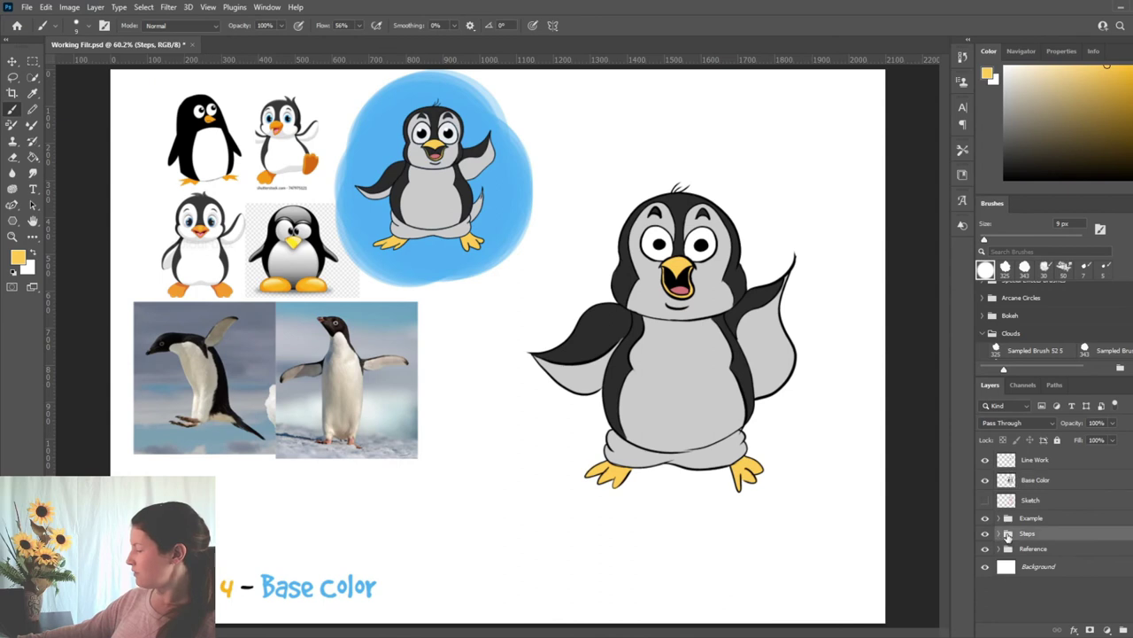
{"action": "left_click", "coordinate": [999, 533]}
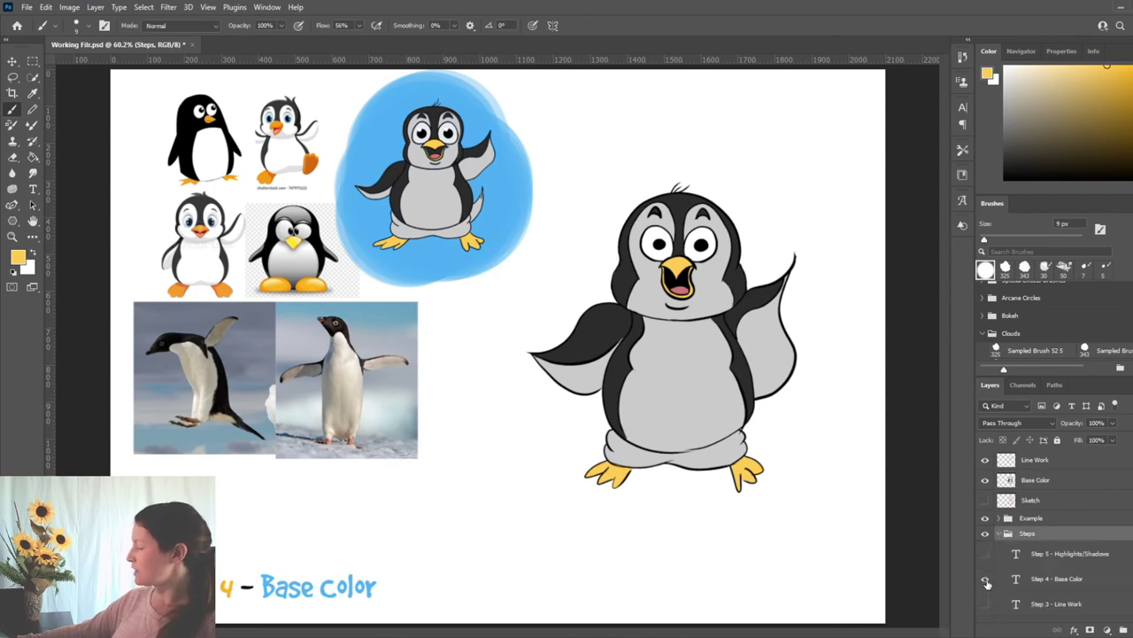
{"action": "left_click", "coordinate": [986, 580]}
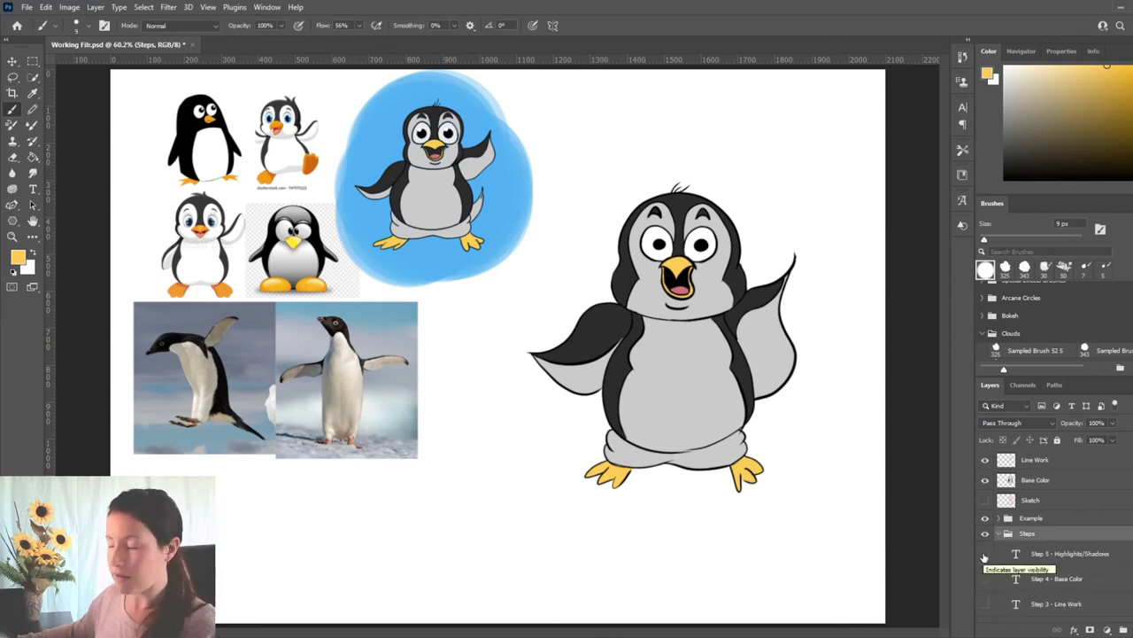
{"action": "left_click", "coordinate": [985, 554]}
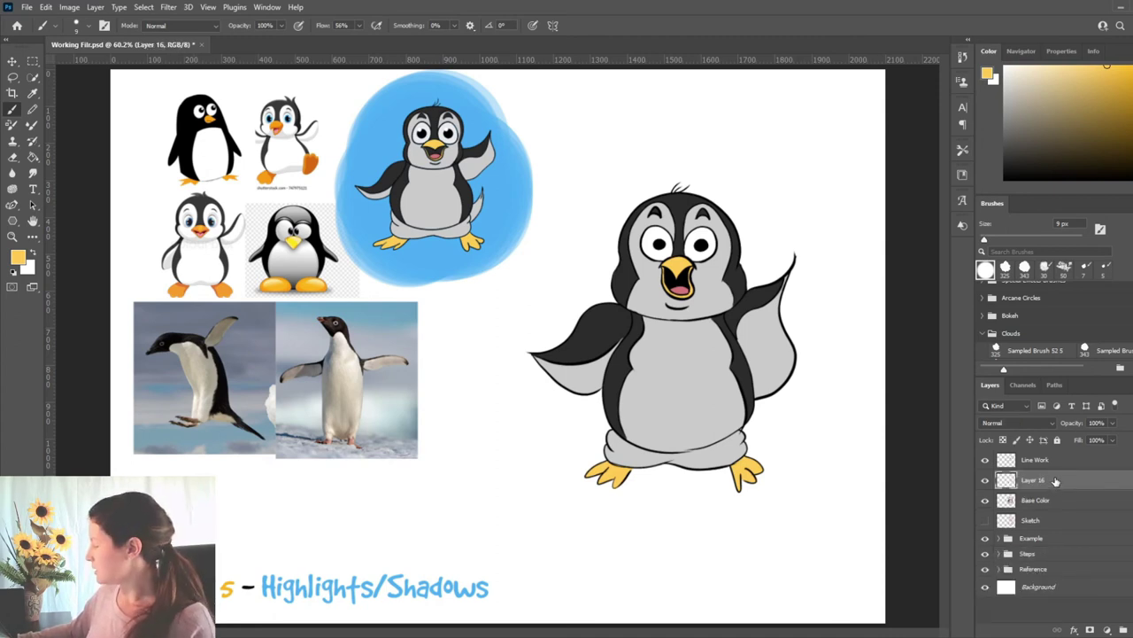
Scribble yellow test strokes across the penguin on a new layer and clip that layer to Base Color.
{"action": "right_click", "coordinate": [1055, 480]}
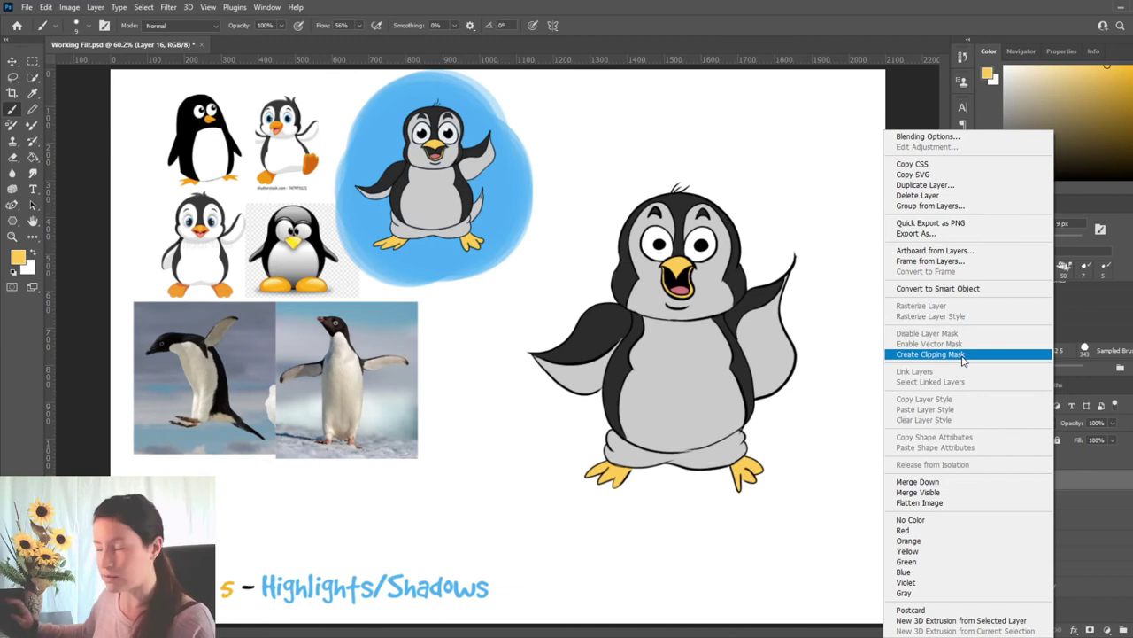
{"action": "left_click", "coordinate": [1061, 479]}
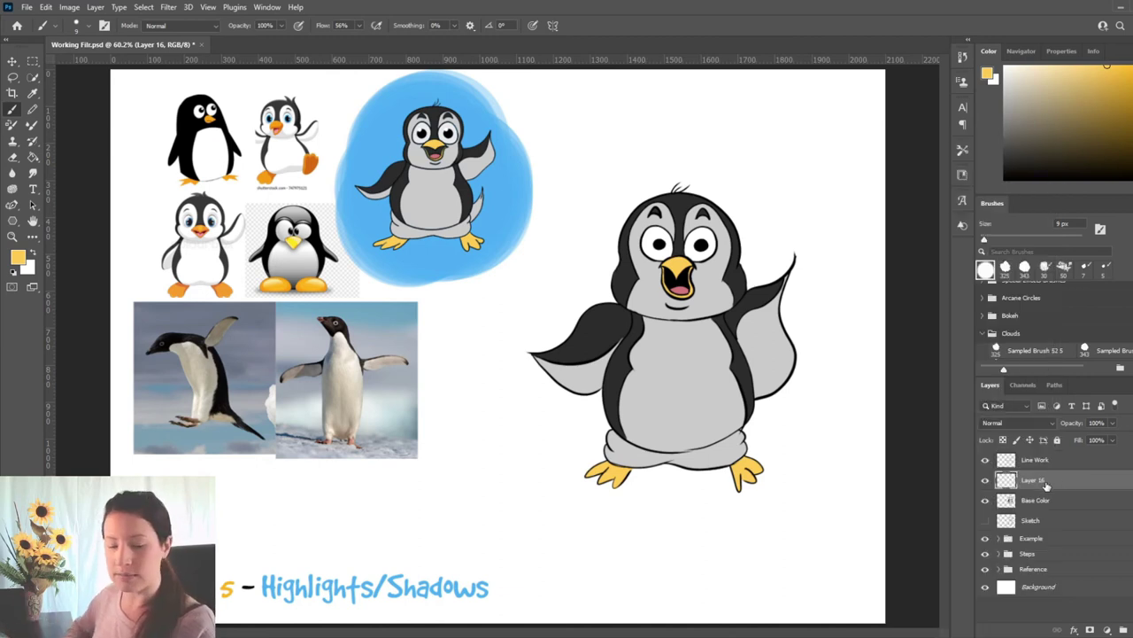
{"action": "mouse_move", "coordinate": [766, 159]}
{"action": "left_mouse_down"}
{"action": "mouse_move", "coordinate": [540, 372]}
{"action": "mouse_move", "coordinate": [584, 505]}
{"action": "mouse_move", "coordinate": [706, 436]}
{"action": "mouse_move", "coordinate": [857, 383]}
{"action": "left_mouse_up"}
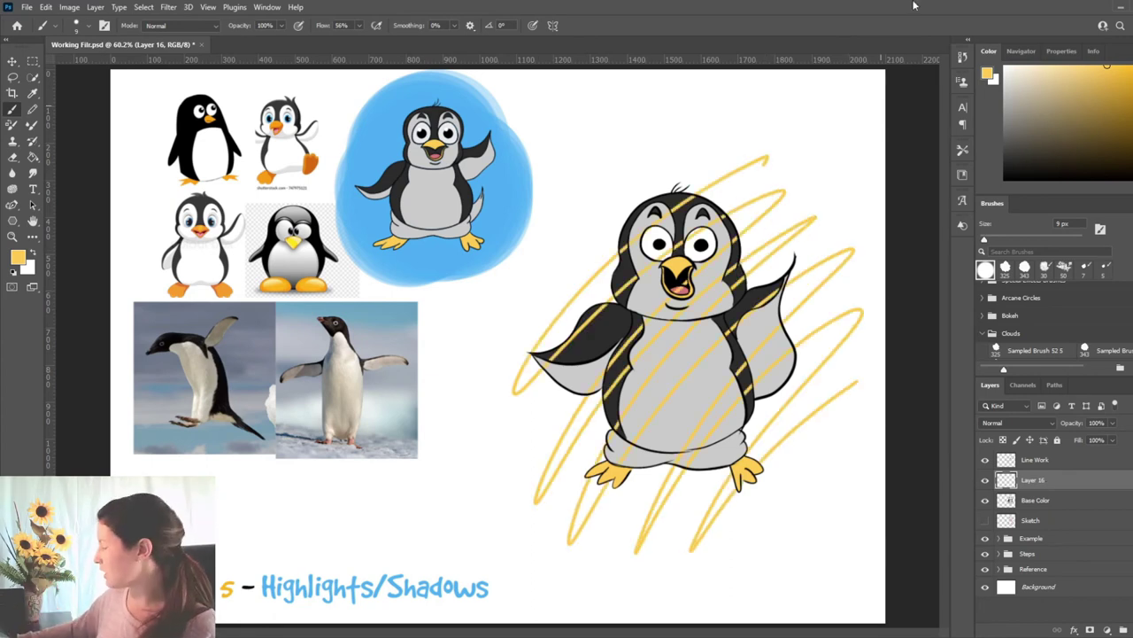
{"action": "right_click", "coordinate": [1051, 479]}
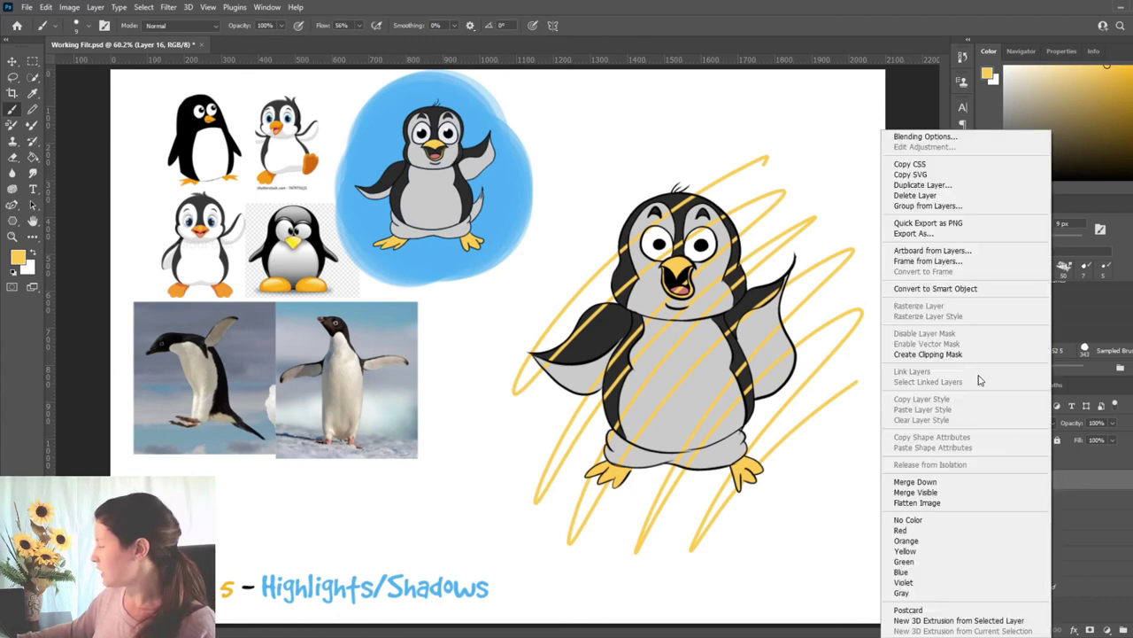
{"action": "left_click", "coordinate": [980, 355]}
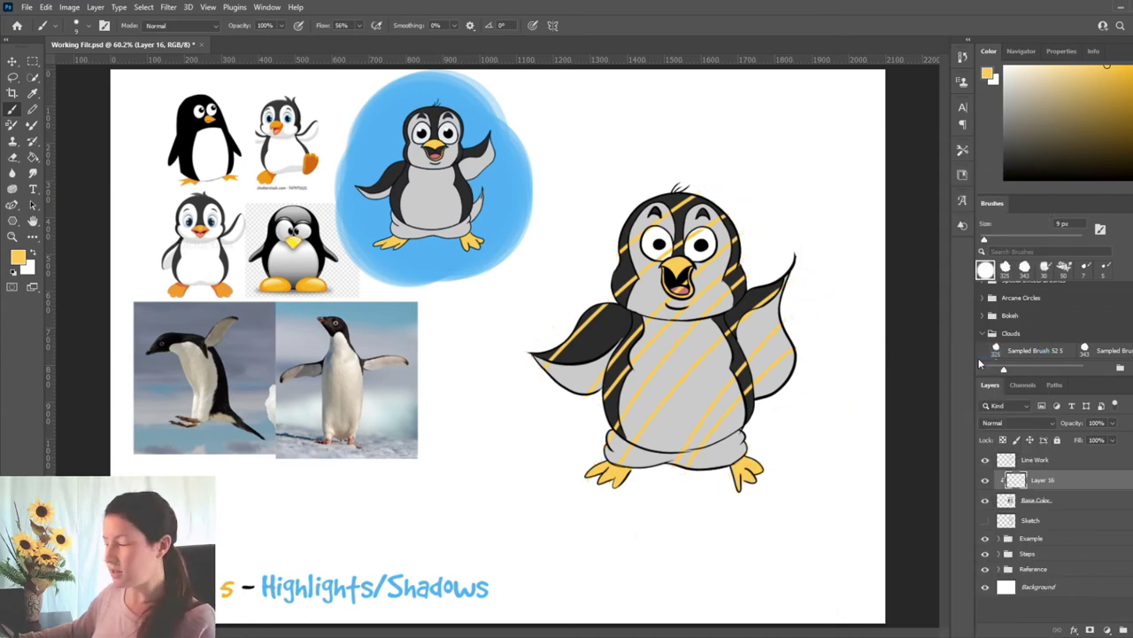
Paint more yellow test strokes over the head, wings and body on the clipped layer, and delete the test layer.
{"action": "left_click_drag", "start_coordinate": [576, 330], "coordinate": [633, 257]}
{"action": "left_click_drag", "start_coordinate": [611, 428], "coordinate": [744, 266]}
{"action": "left_click_drag", "start_coordinate": [721, 333], "coordinate": [763, 289]}
{"action": "mouse_move", "coordinate": [733, 386]}
{"action": "left_mouse_down"}
{"action": "mouse_move", "coordinate": [754, 353]}
{"action": "mouse_move", "coordinate": [744, 290]}
{"action": "left_mouse_up"}
{"action": "left_click_drag", "start_coordinate": [584, 360], "coordinate": [629, 304]}
{"action": "left_click_drag", "start_coordinate": [673, 255], "coordinate": [704, 232]}
{"action": "left_click_drag", "start_coordinate": [620, 248], "coordinate": [668, 197]}
{"action": "left_click_drag", "start_coordinate": [606, 409], "coordinate": [634, 338]}
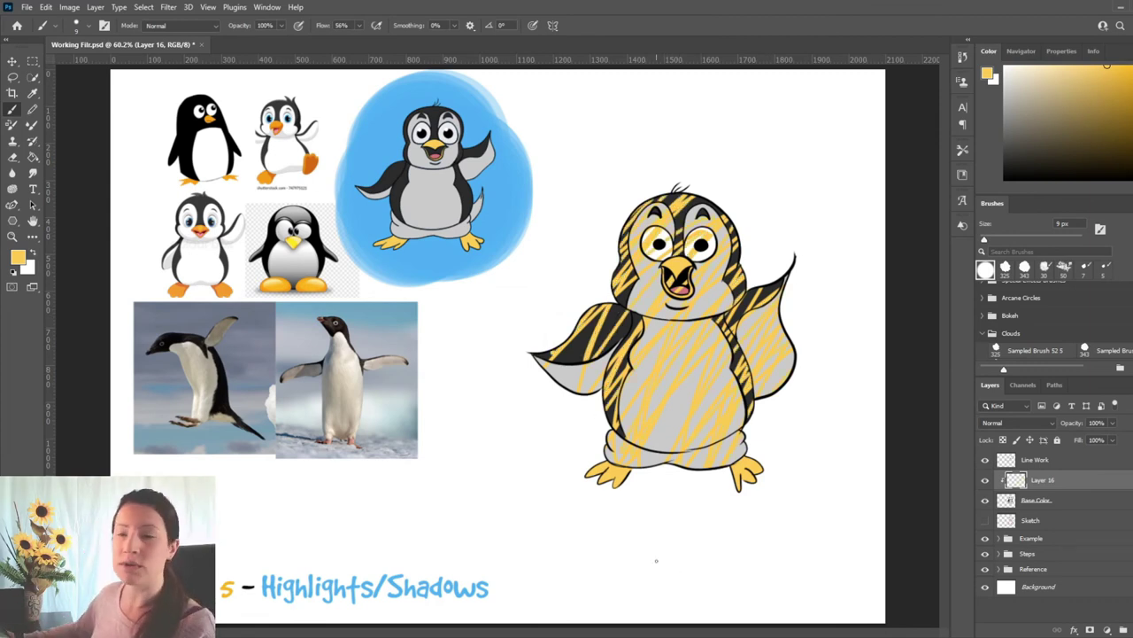
{"action": "key", "text": "Delete"}
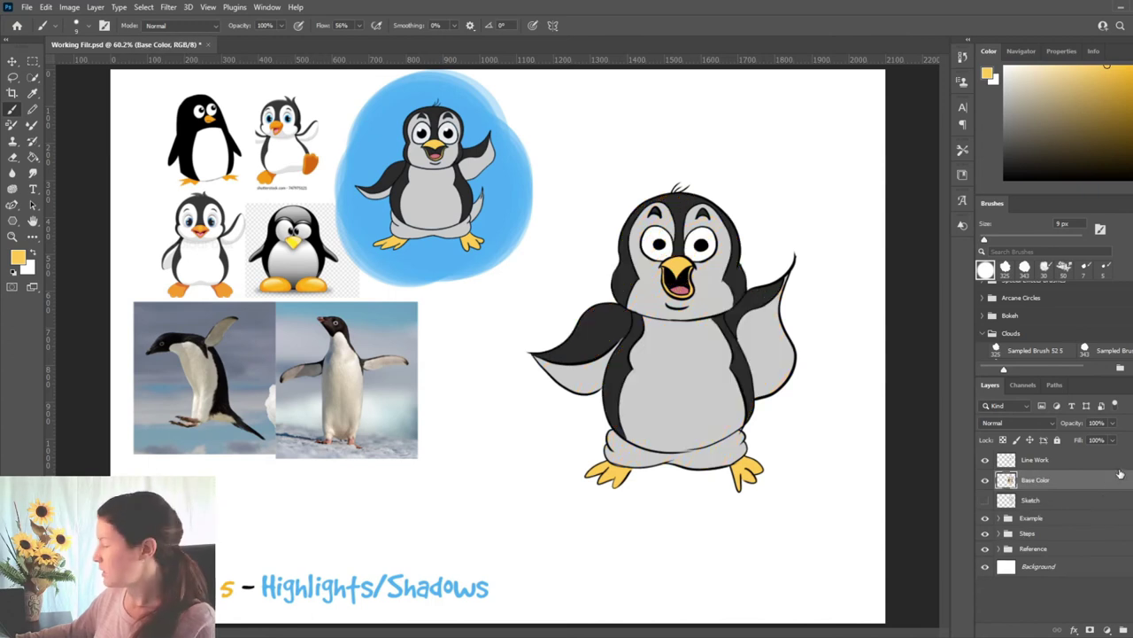
Add a new layer above Base Color and make it a clipping mask.
{"action": "left_click", "coordinate": [1132, 628]}
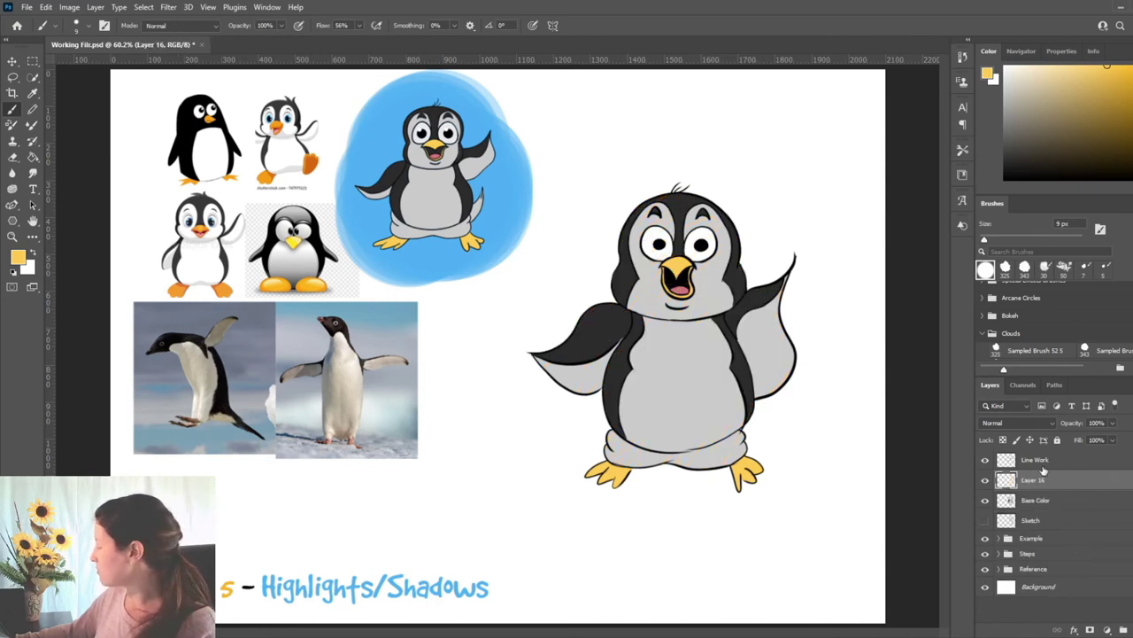
{"action": "right_click", "coordinate": [1039, 477]}
{"action": "left_click", "coordinate": [978, 356]}
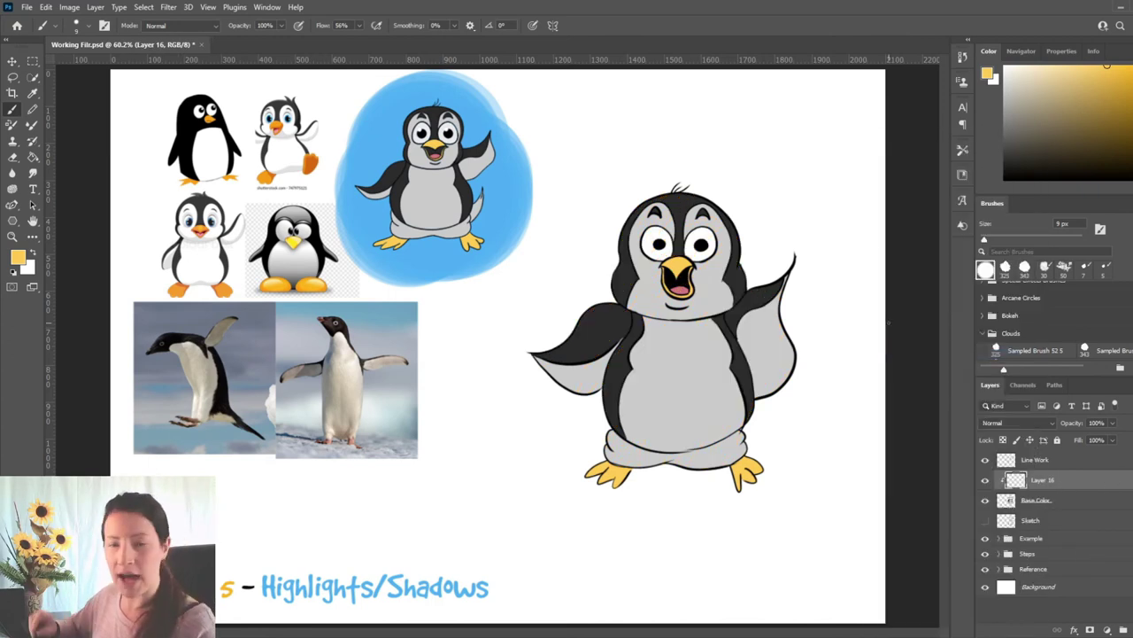
Enlarge the brush to 20 px, collapse the Clouds brush set and return to the General Brushes set.
{"action": "key", "text": "bracketright"}
{"action": "key", "text": "bracketright"}
{"action": "key", "text": "bracketright"}
{"action": "left_click", "coordinate": [988, 326]}
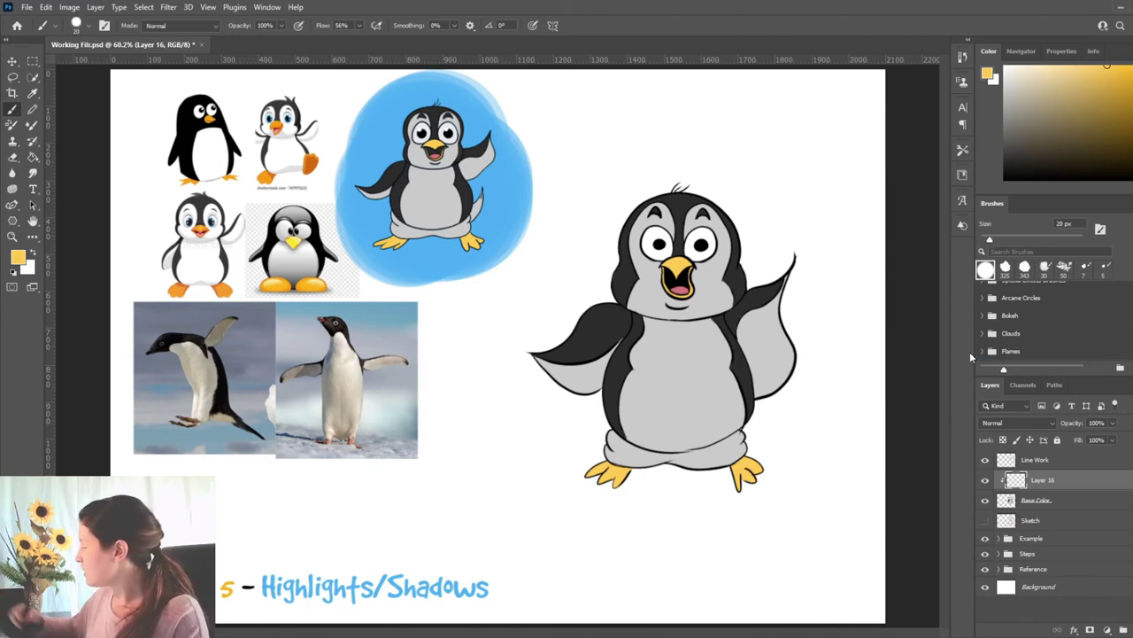
{"action": "scroll", "coordinate": [1048, 314], "scroll_direction": "up", "scroll_amount": 5}
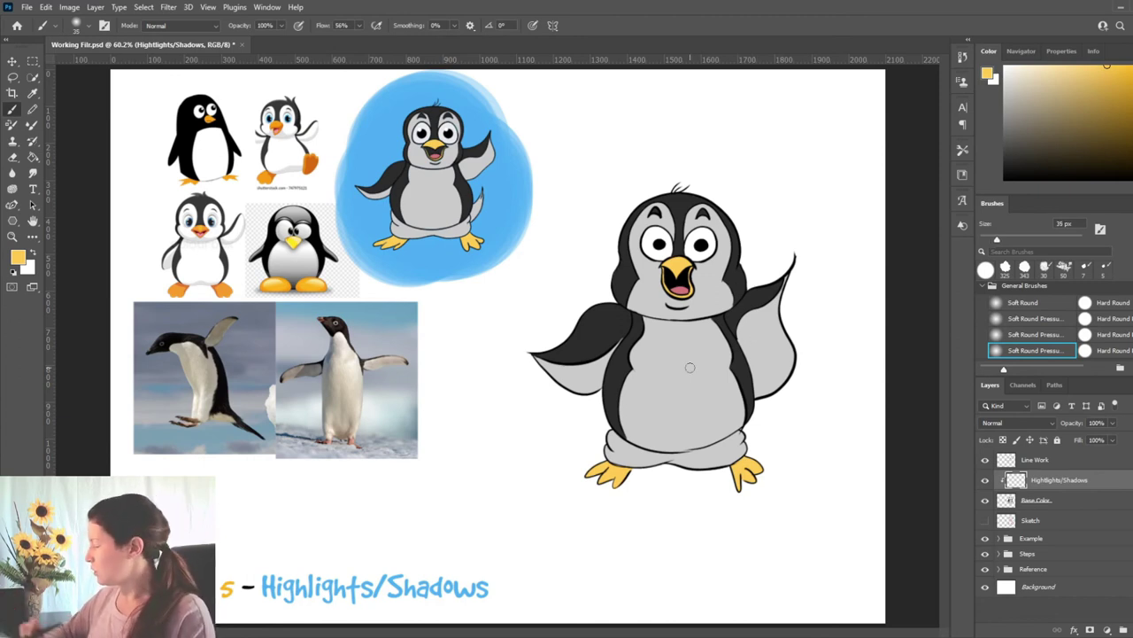
Expand the Example layer group and scale the example penguin up until it covers the reference images.
{"action": "left_click", "coordinate": [998, 538]}
{"action": "left_click", "coordinate": [1044, 542]}
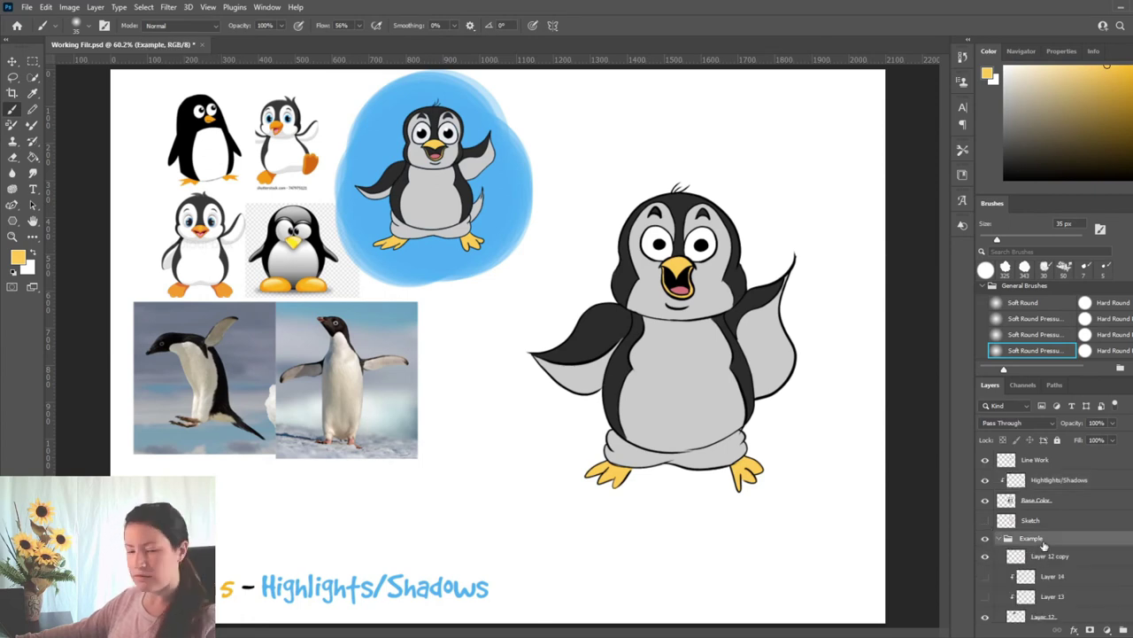
{"action": "key", "text": "ctrl+t"}
{"action": "left_click_drag", "start_coordinate": [531, 286], "coordinate": [443, 447]}
{"action": "key", "text": "Return"}
{"action": "key", "text": "b"}
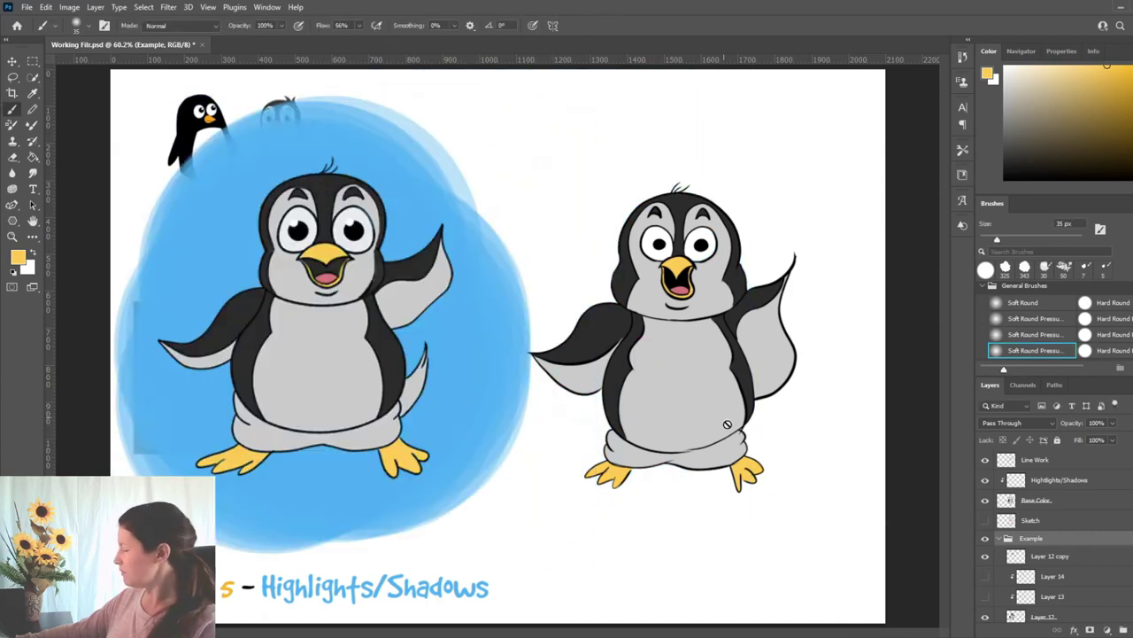
Toggle the example's shading on Layer 13 for comparison, leave it shown, and also show its highlights on Layer 14.
{"action": "left_click", "coordinate": [986, 598]}
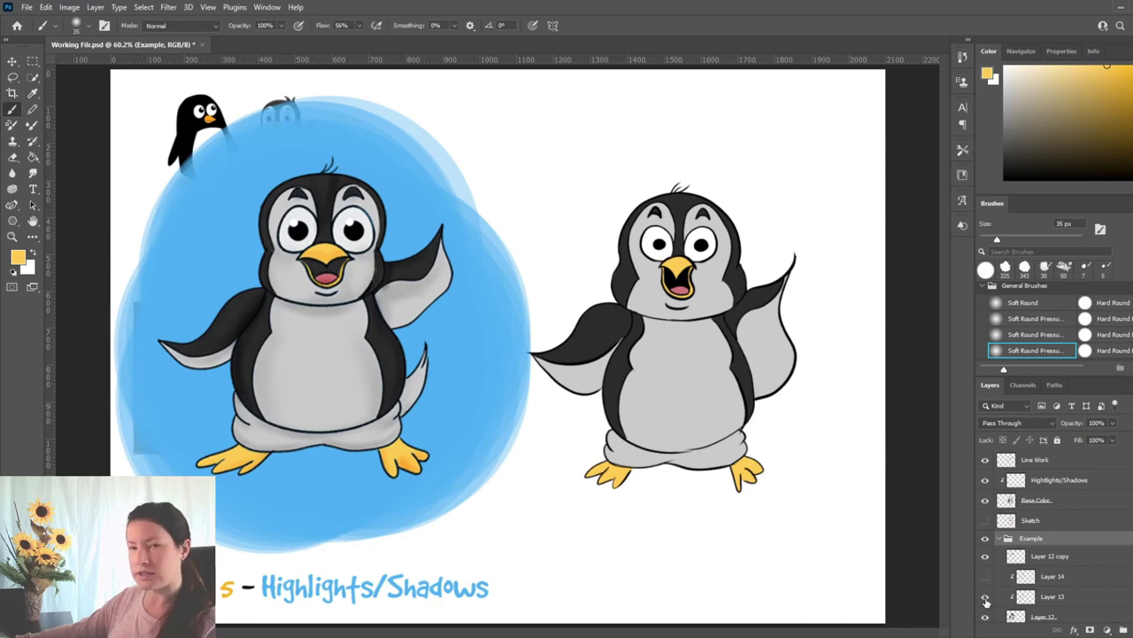
{"action": "left_click", "coordinate": [985, 598]}
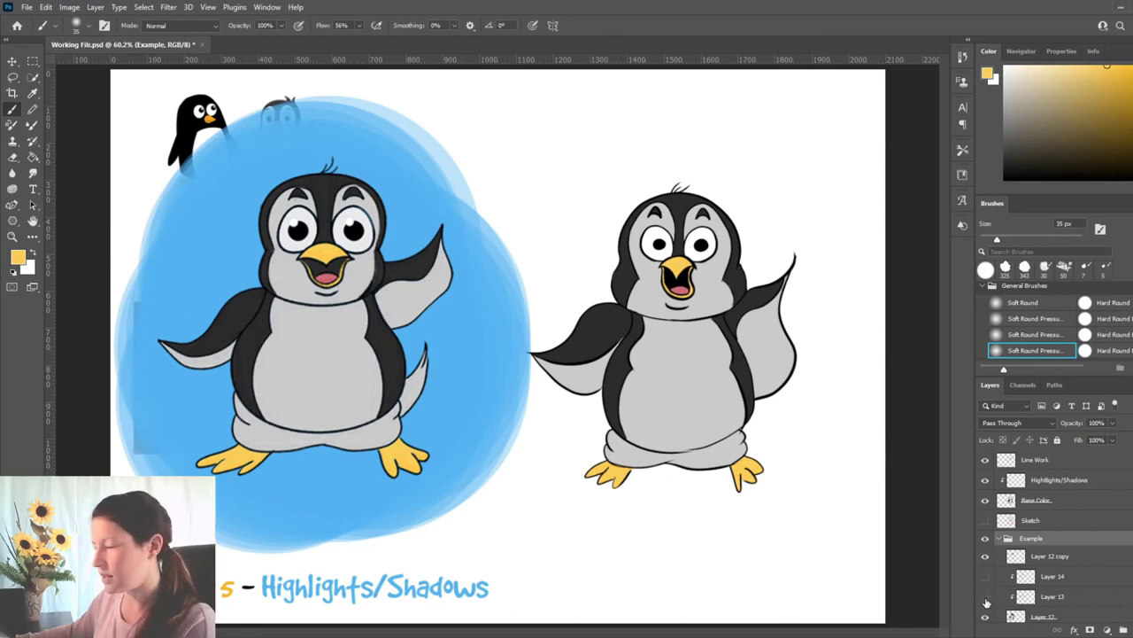
{"action": "left_click", "coordinate": [986, 598]}
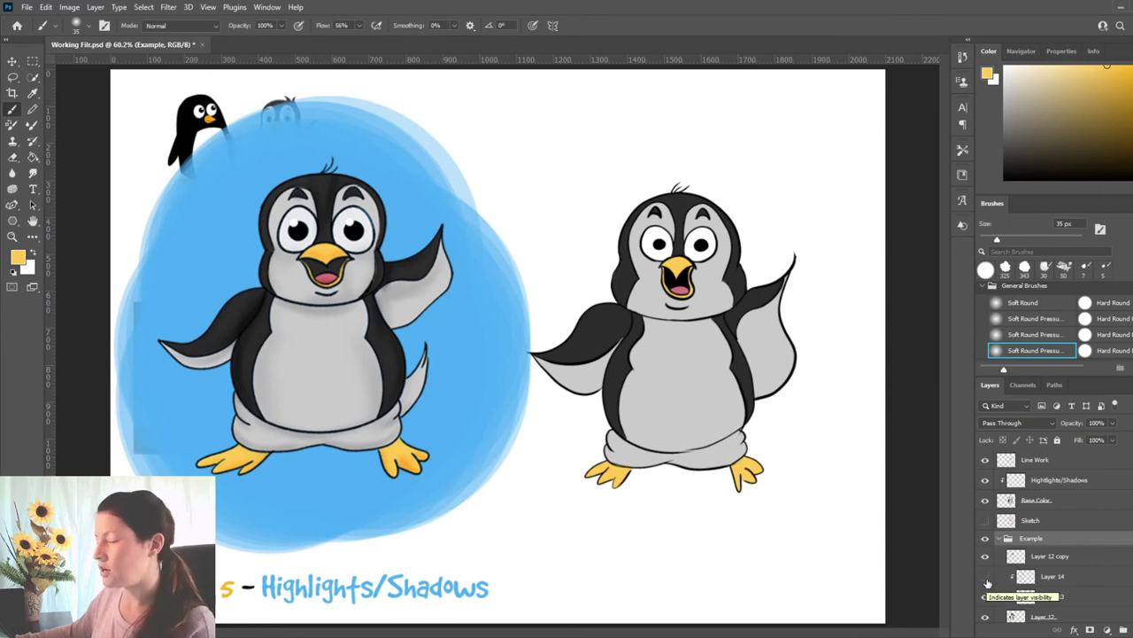
{"action": "left_click", "coordinate": [986, 578]}
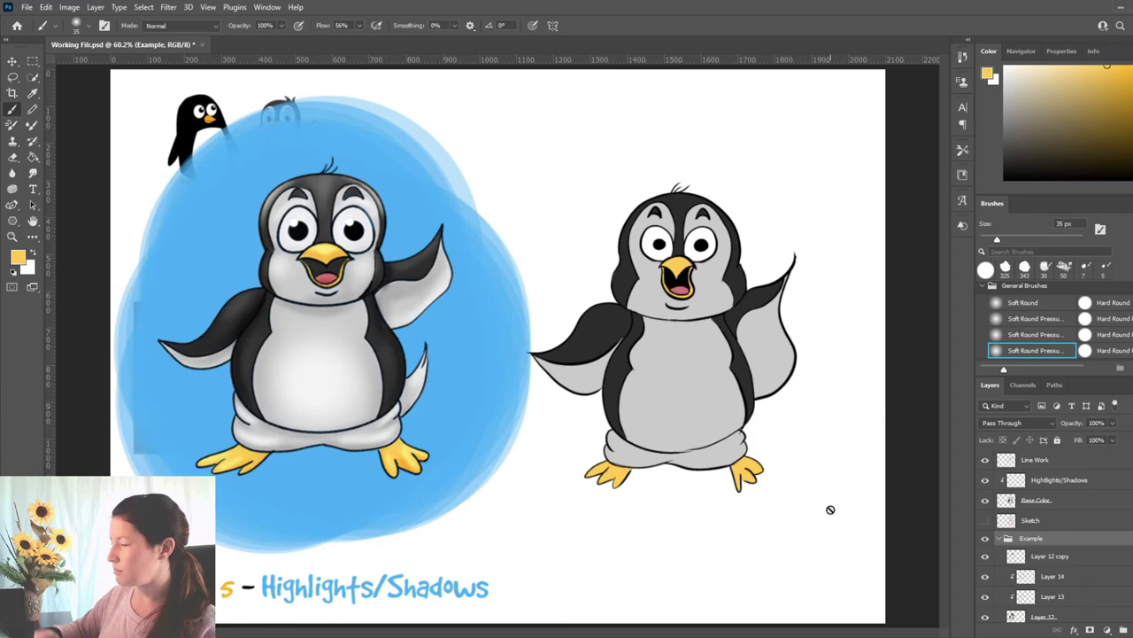
{"action": "left_click", "coordinate": [728, 172]}
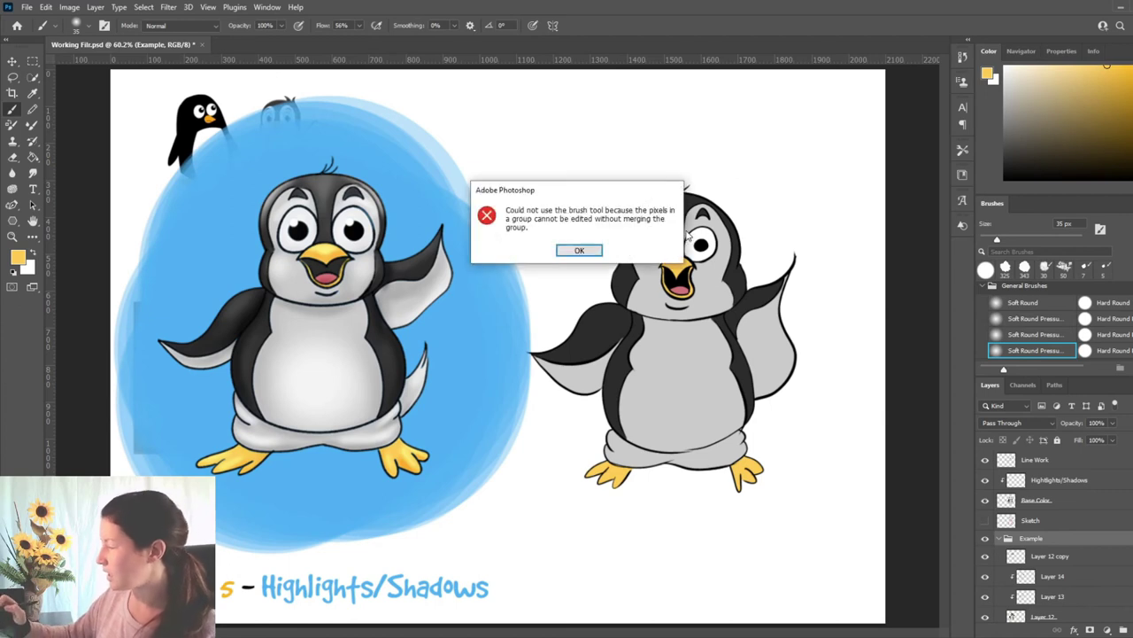
{"action": "left_click", "coordinate": [580, 249]}
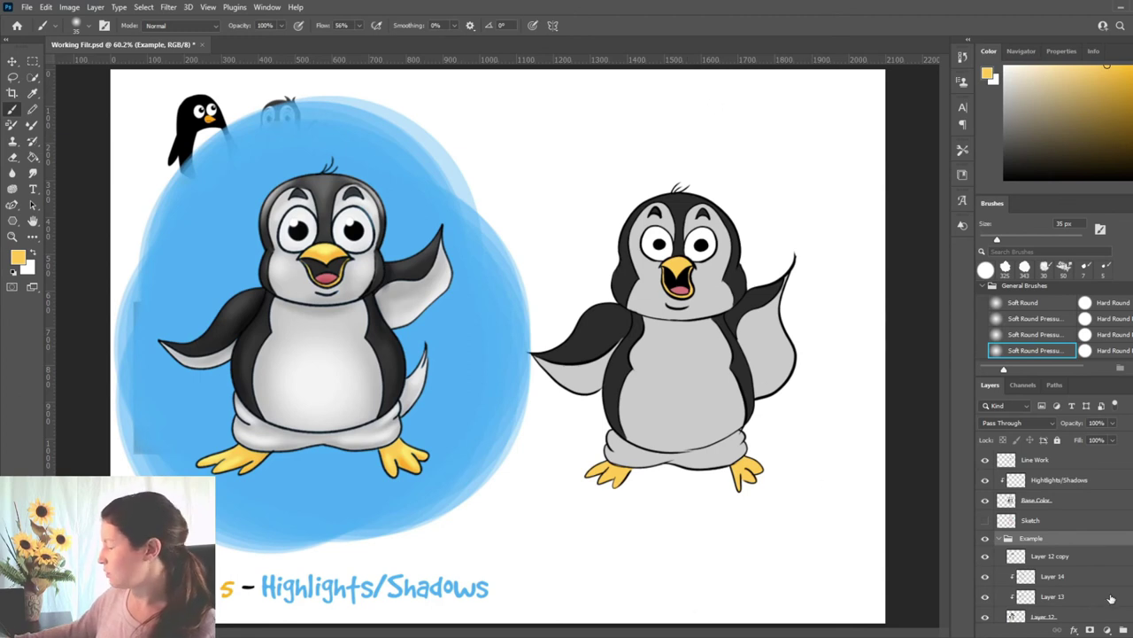
Collapse the Example group, scale the example penguin back down and place it beside the upper reference images.
{"action": "left_click", "coordinate": [998, 539]}
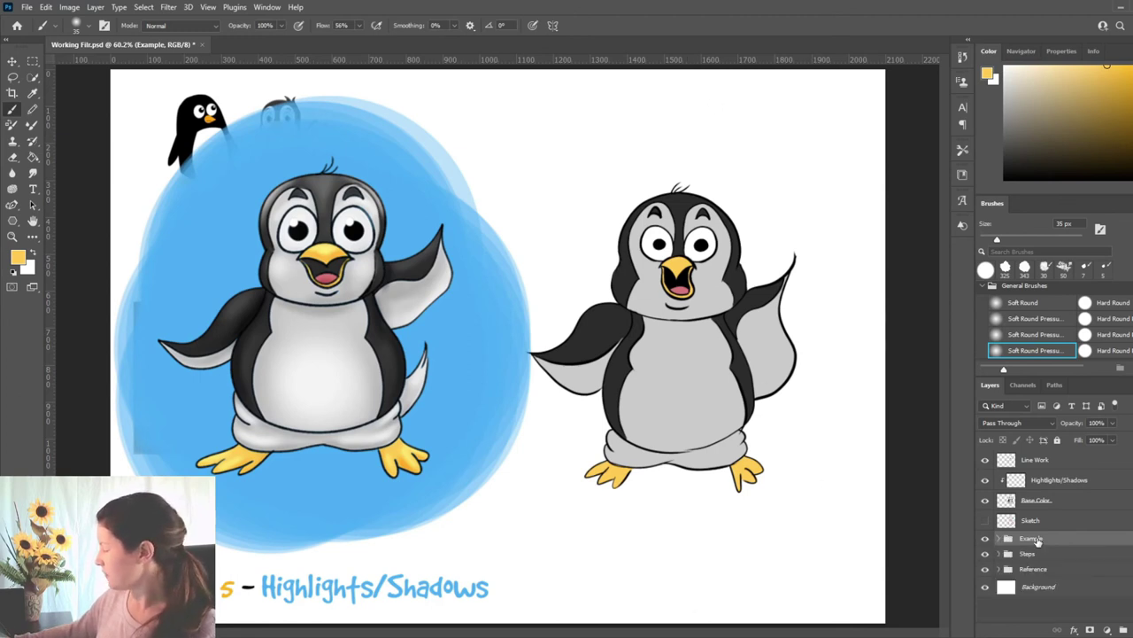
{"action": "key", "text": "ctrl+minus"}
{"action": "key", "text": "ctrl+minus"}
{"action": "key", "text": "ctrl+t"}
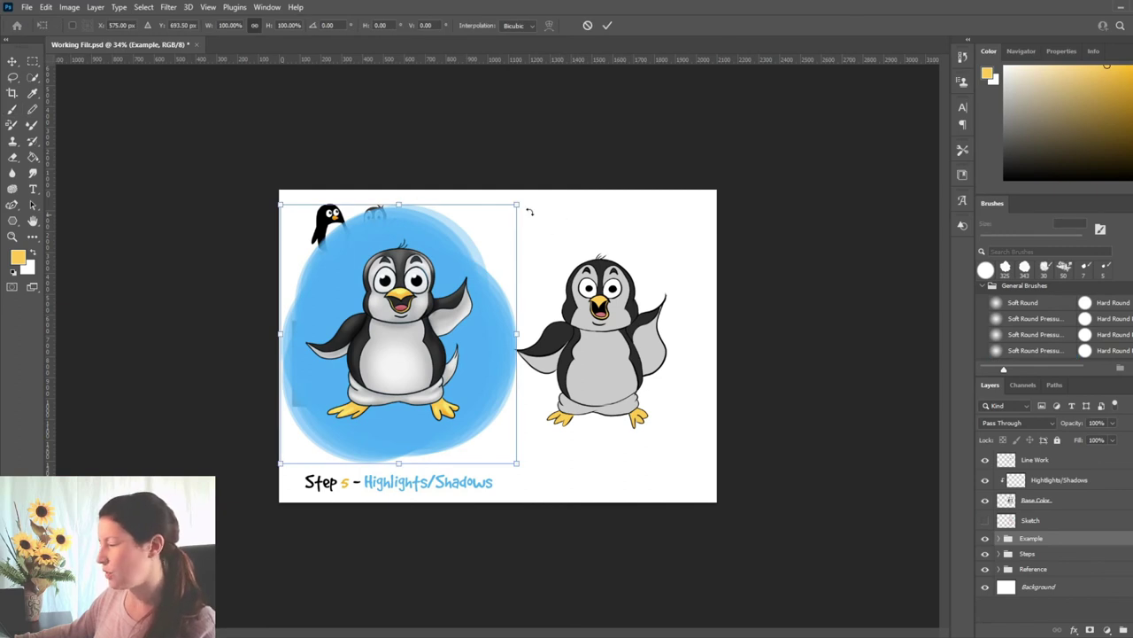
{"action": "left_click_drag", "start_coordinate": [521, 204], "coordinate": [345, 368]}
{"action": "left_click_drag", "start_coordinate": [302, 447], "coordinate": [434, 275]}
{"action": "mouse_move", "coordinate": [496, 209]}
{"action": "left_mouse_down"}
{"action": "mouse_move", "coordinate": [518, 185]}
{"action": "mouse_move", "coordinate": [471, 237]}
{"action": "left_mouse_up"}
{"action": "key", "text": "Return"}
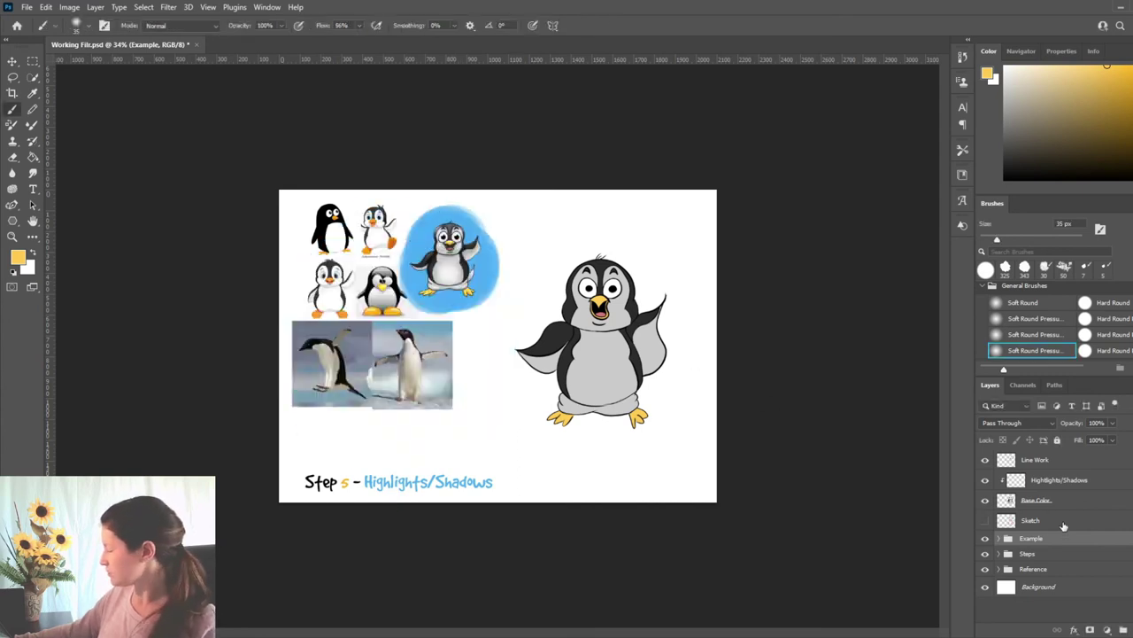
Select the Highlights/Shadows layer, sample the penguin's dark grey and darken the foreground color to pure black.
{"action": "left_click", "coordinate": [1055, 524]}
{"action": "left_click", "coordinate": [1062, 480]}
{"action": "key", "text": "ctrl+plus"}
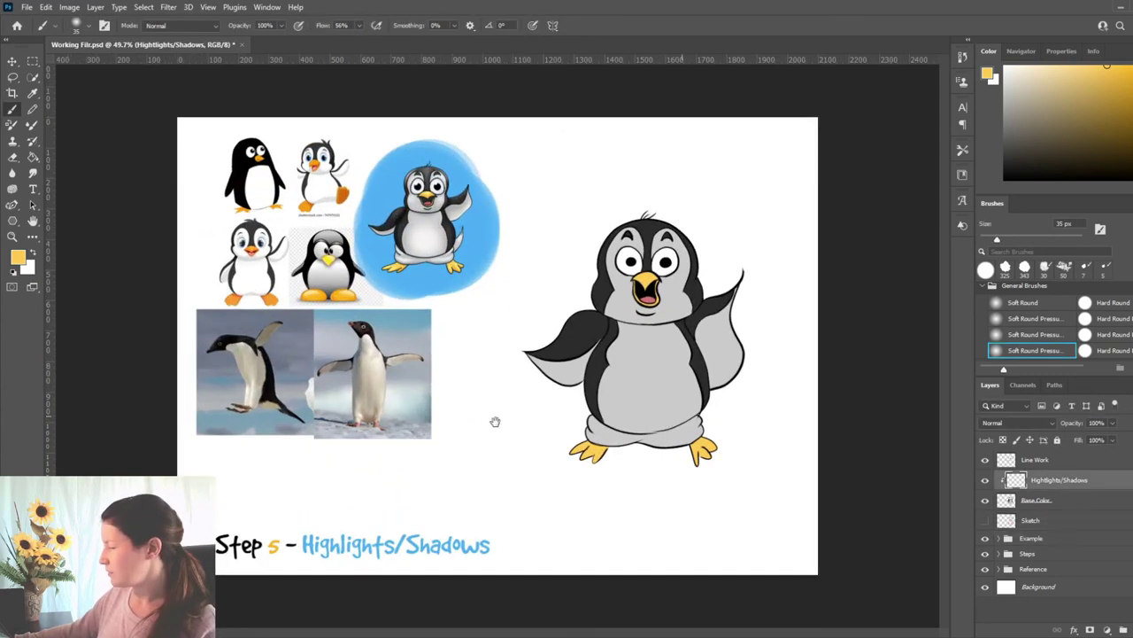
{"action": "key", "text": "ctrl+plus"}
{"action": "left_click_drag", "start_coordinate": [624, 416], "coordinate": [436, 424]}
{"action": "scroll", "coordinate": [501, 375], "scroll_direction": "up", "scroll_amount": 2}
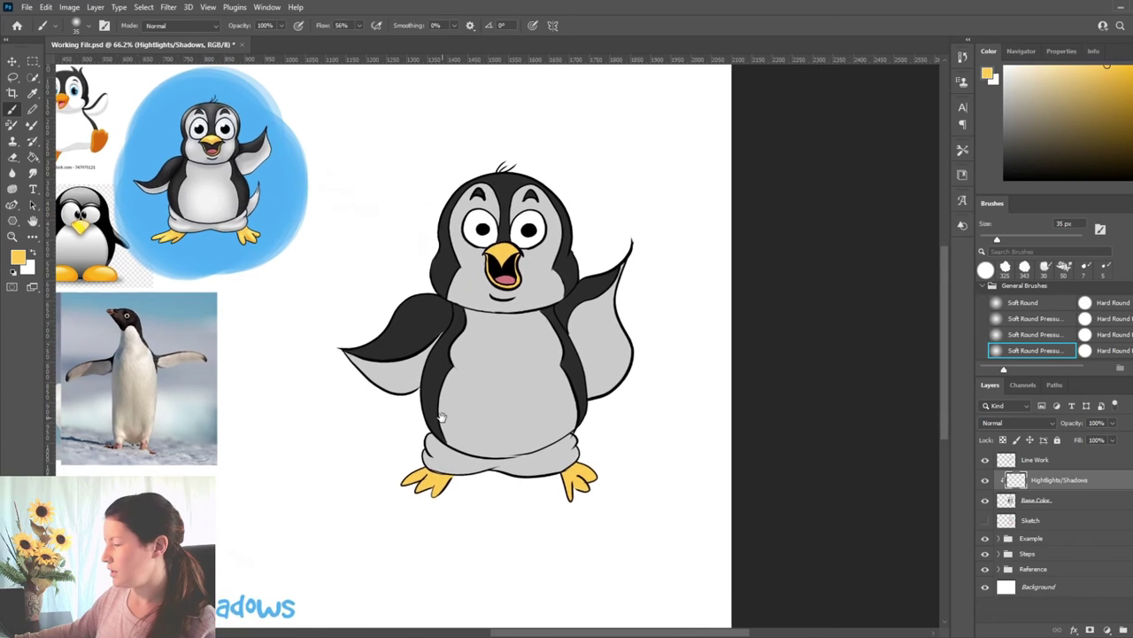
{"action": "scroll", "coordinate": [505, 385], "scroll_direction": "up", "scroll_amount": 2}
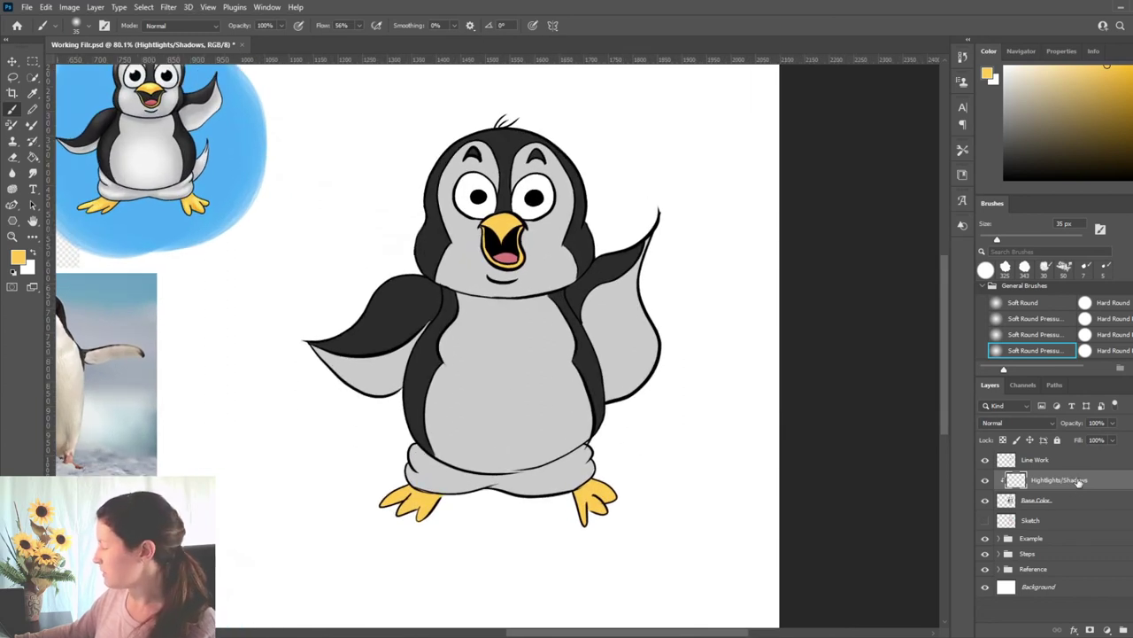
{"action": "left_click", "coordinate": [432, 232], "text": "alt"}
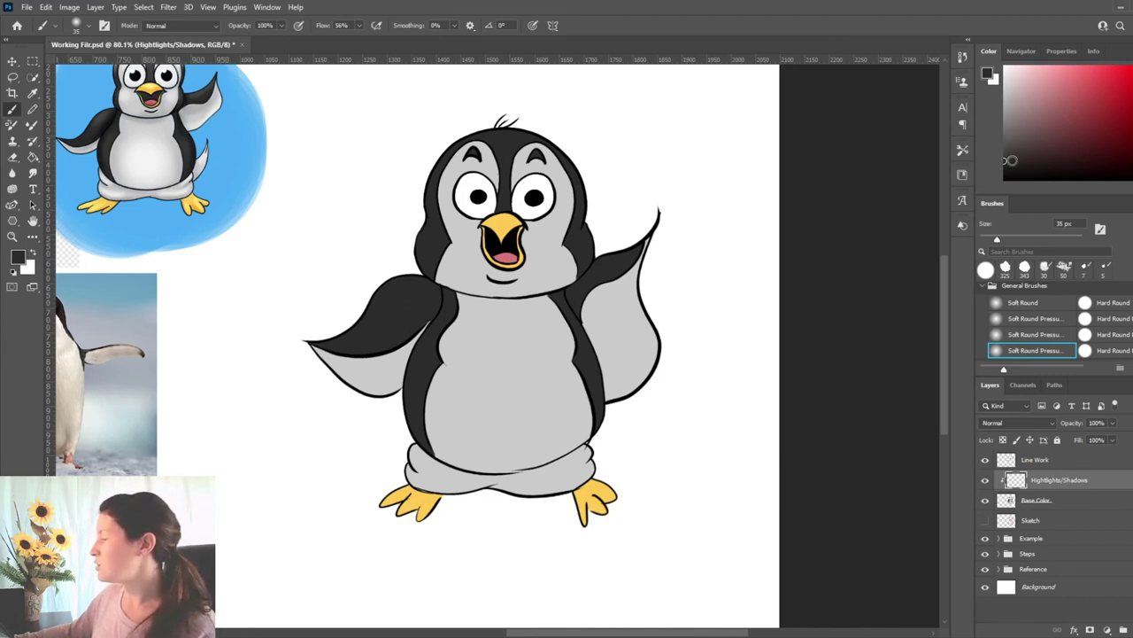
{"action": "left_click_drag", "start_coordinate": [1011, 168], "coordinate": [1003, 181]}
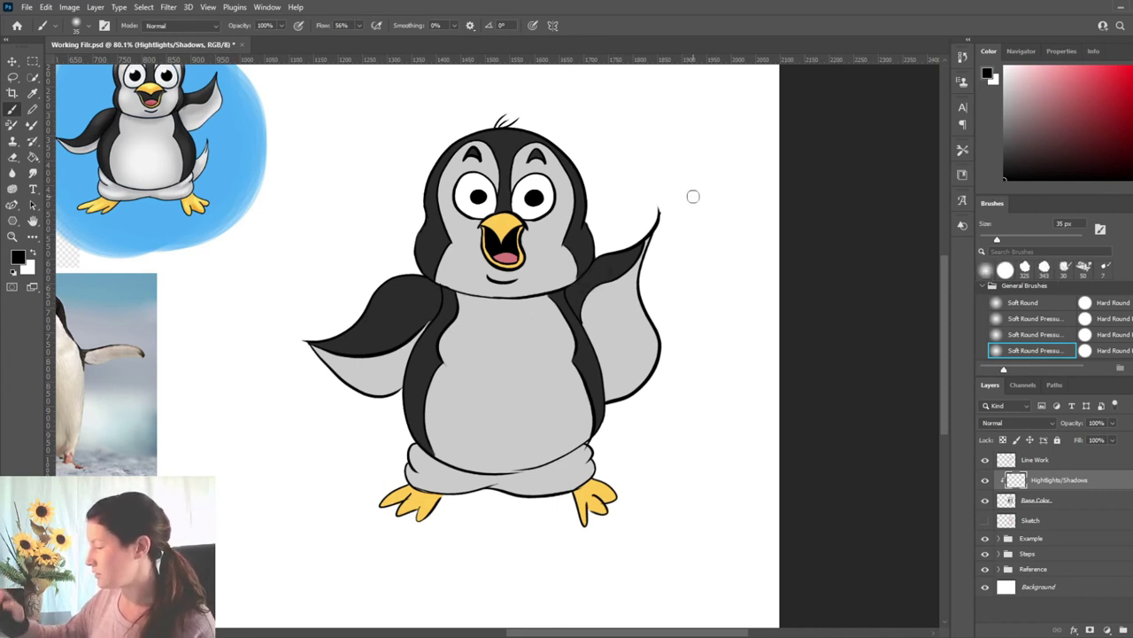
Try soft black strokes on the penguin's belly with a 35 px soft round pressure brush and undo them.
{"action": "left_click_drag", "start_coordinate": [522, 361], "coordinate": [551, 355]}
{"action": "key", "text": "ctrl+z"}
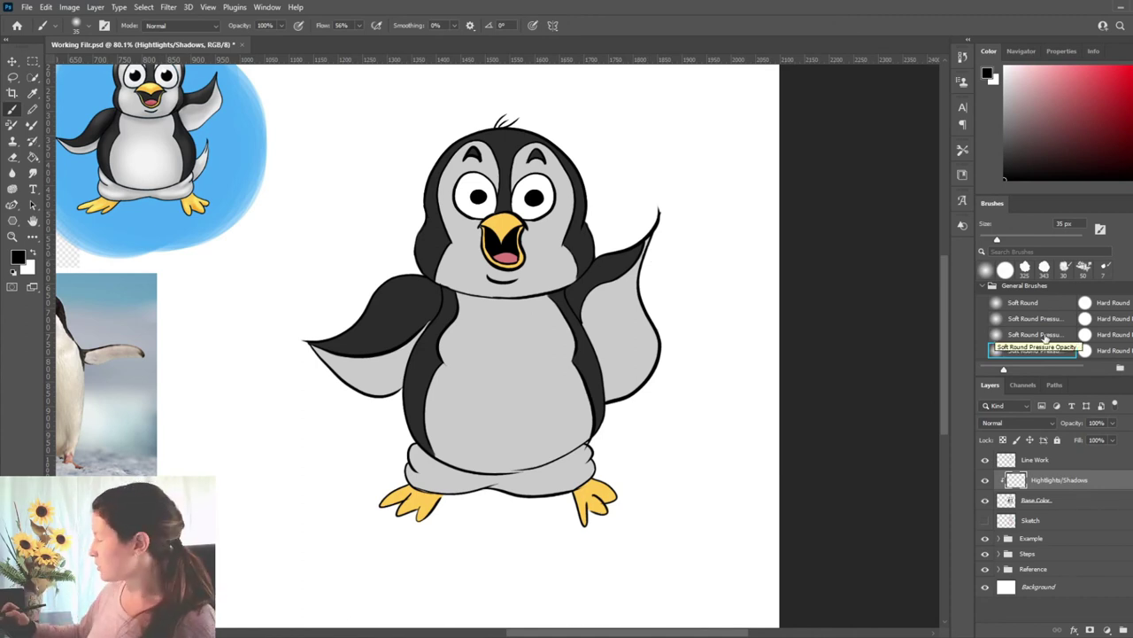
{"action": "left_click", "coordinate": [1014, 351]}
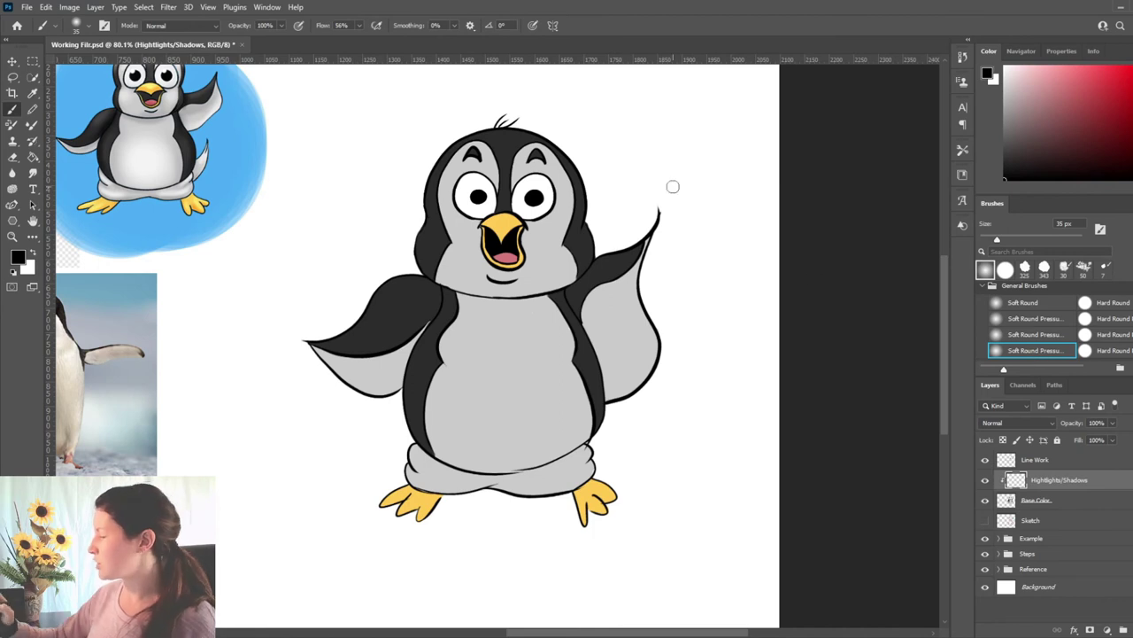
{"action": "mouse_move", "coordinate": [517, 324]}
{"action": "left_mouse_down"}
{"action": "mouse_move", "coordinate": [484, 394]}
{"action": "mouse_move", "coordinate": [531, 369]}
{"action": "mouse_move", "coordinate": [524, 353]}
{"action": "mouse_move", "coordinate": [496, 376]}
{"action": "mouse_move", "coordinate": [520, 367]}
{"action": "mouse_move", "coordinate": [510, 399]}
{"action": "mouse_move", "coordinate": [490, 386]}
{"action": "mouse_move", "coordinate": [491, 373]}
{"action": "mouse_move", "coordinate": [519, 371]}
{"action": "mouse_move", "coordinate": [517, 406]}
{"action": "left_mouse_up"}
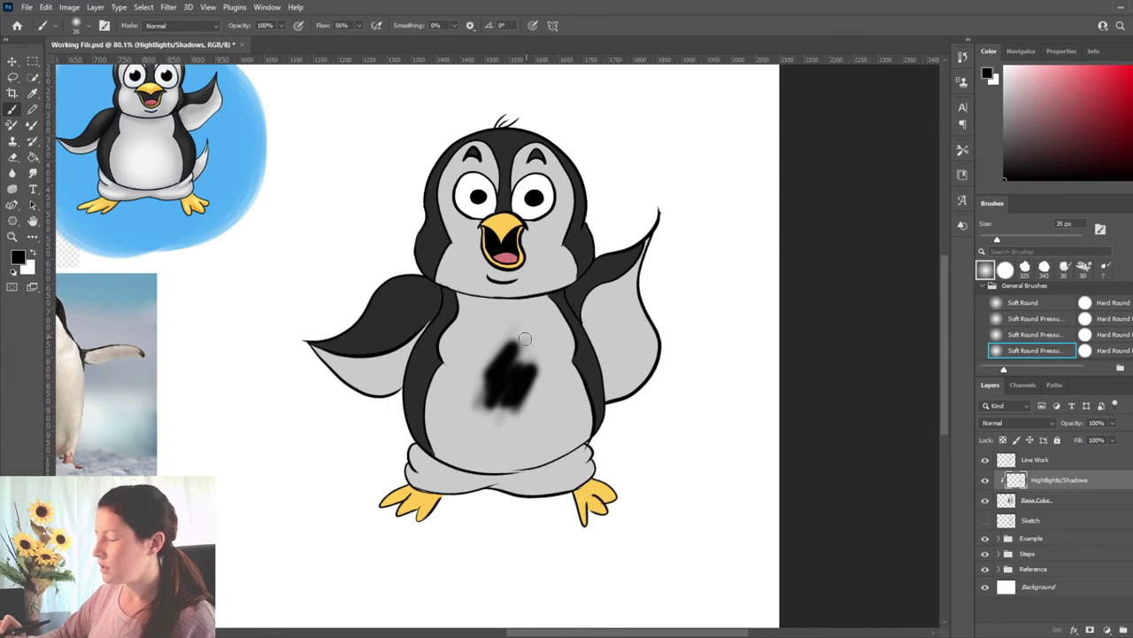
{"action": "key", "text": "ctrl+z"}
{"action": "key", "text": "ctrl+z"}
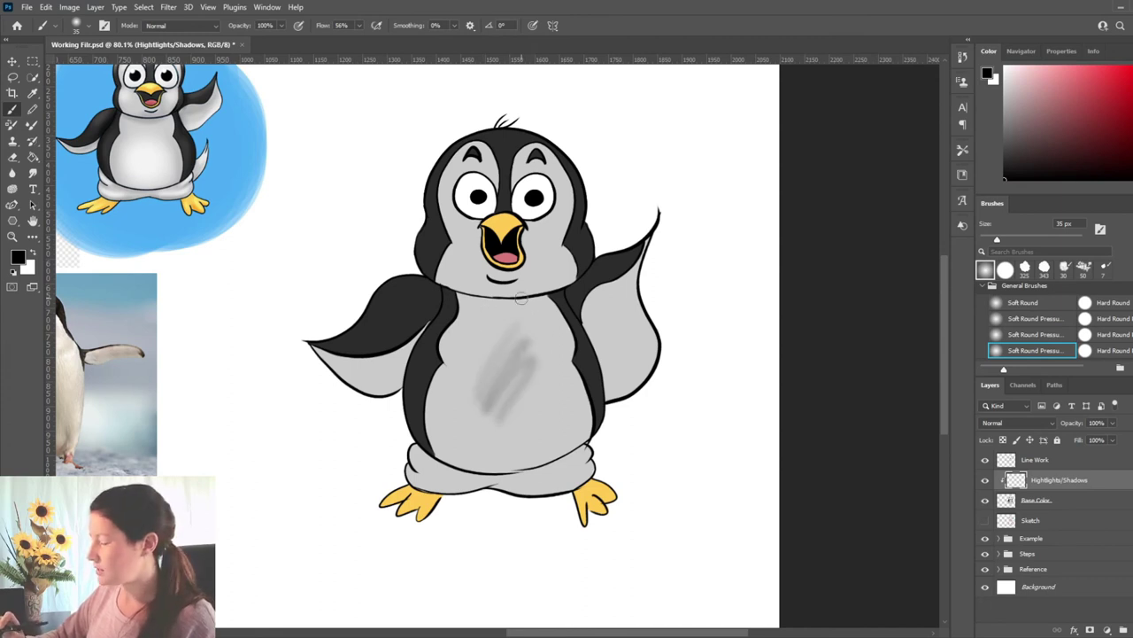
{"action": "key", "text": "ctrl+z"}
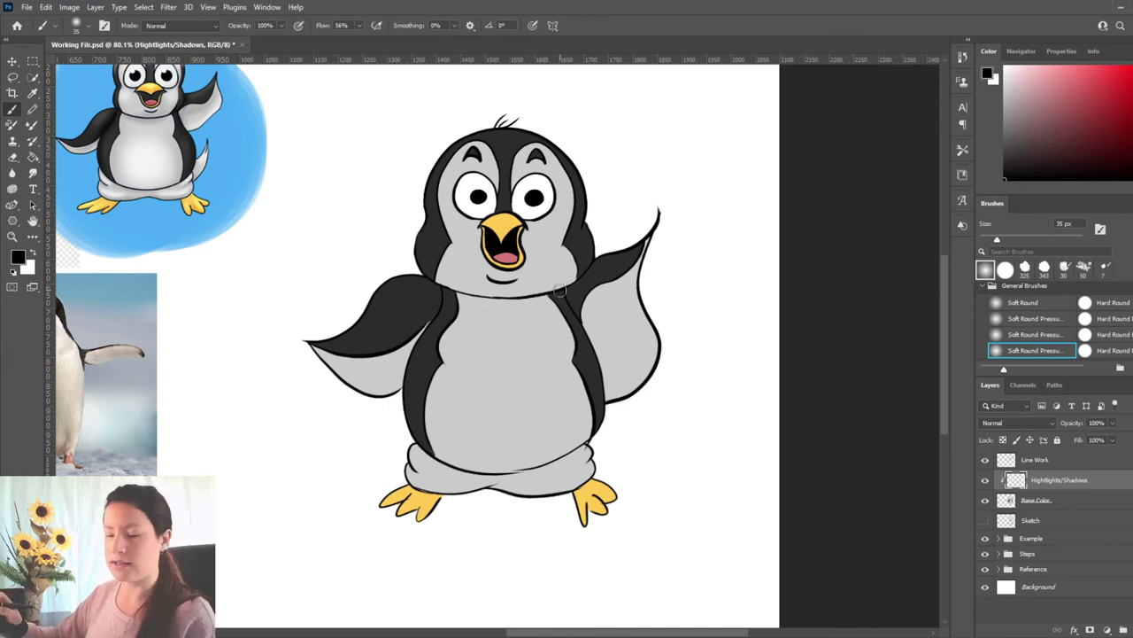
Paint soft black shading below the face's lower-left edge with a 20 to 25 px brush and erase the spill on the face.
{"action": "key", "text": "bracketleft"}
{"action": "key", "text": "bracketleft"}
{"action": "key", "text": "bracketleft"}
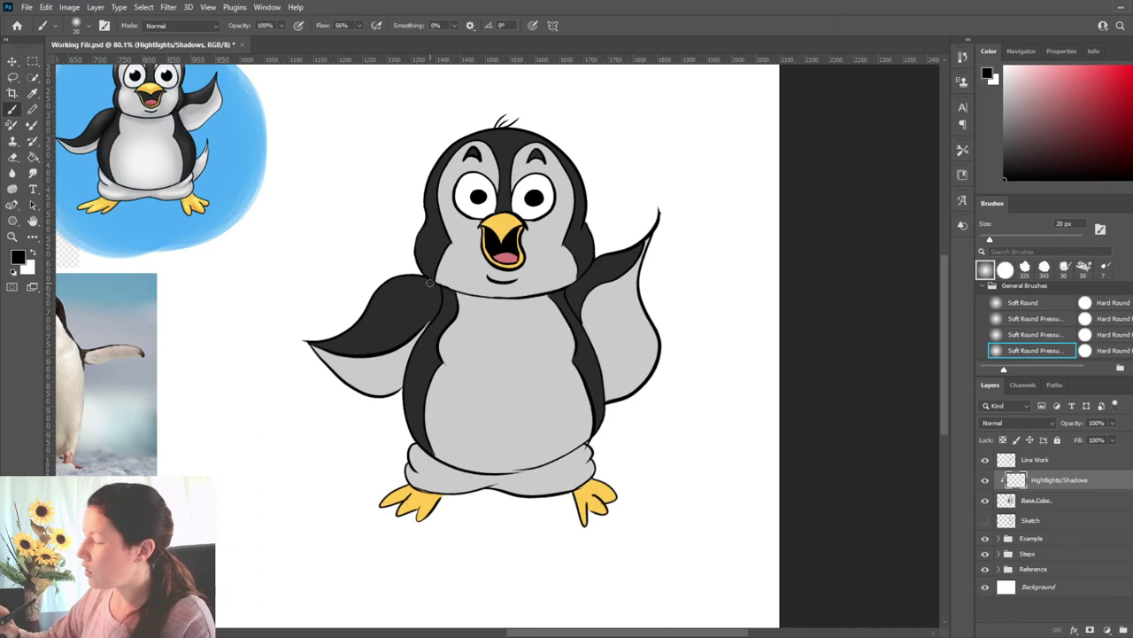
{"action": "left_click_drag", "start_coordinate": [425, 278], "coordinate": [460, 289]}
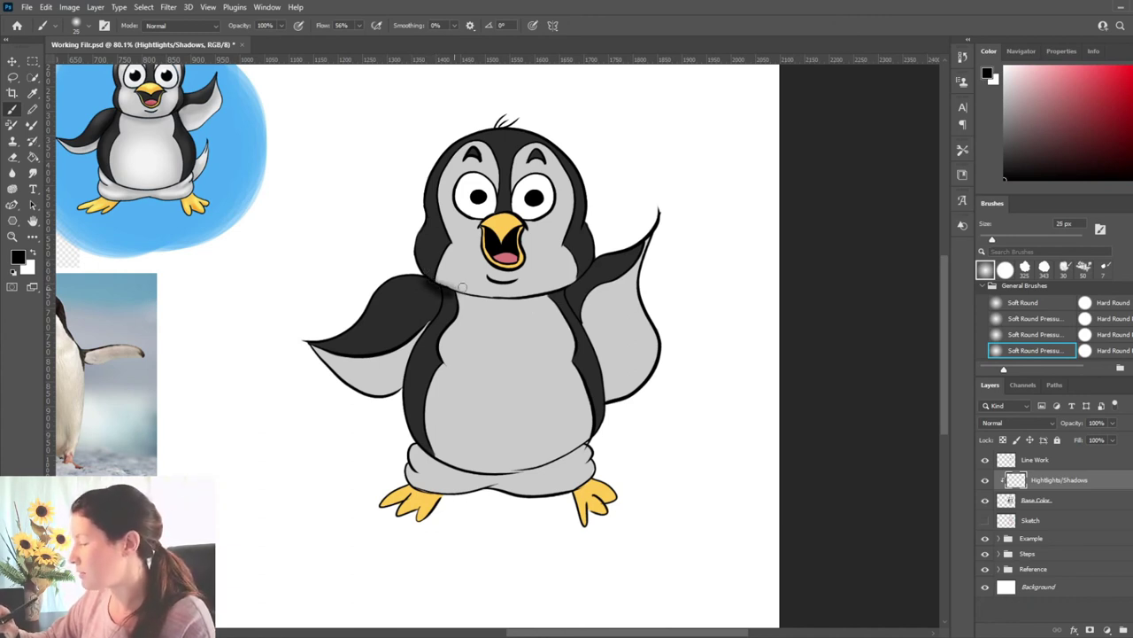
{"action": "key", "text": "bracketleft"}
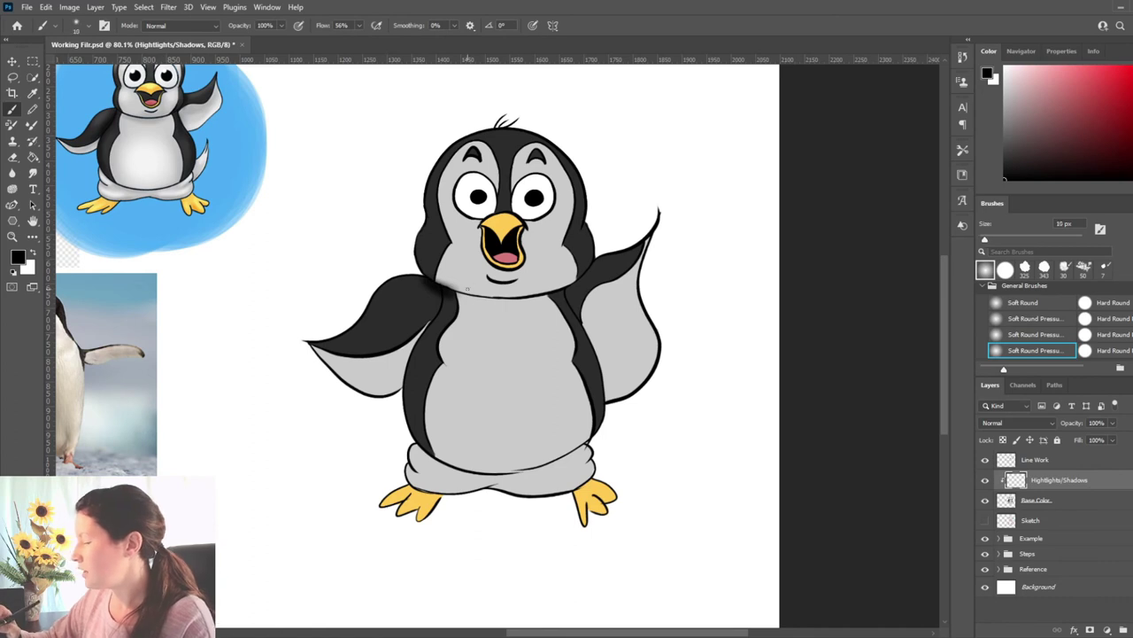
{"action": "key", "text": "e"}
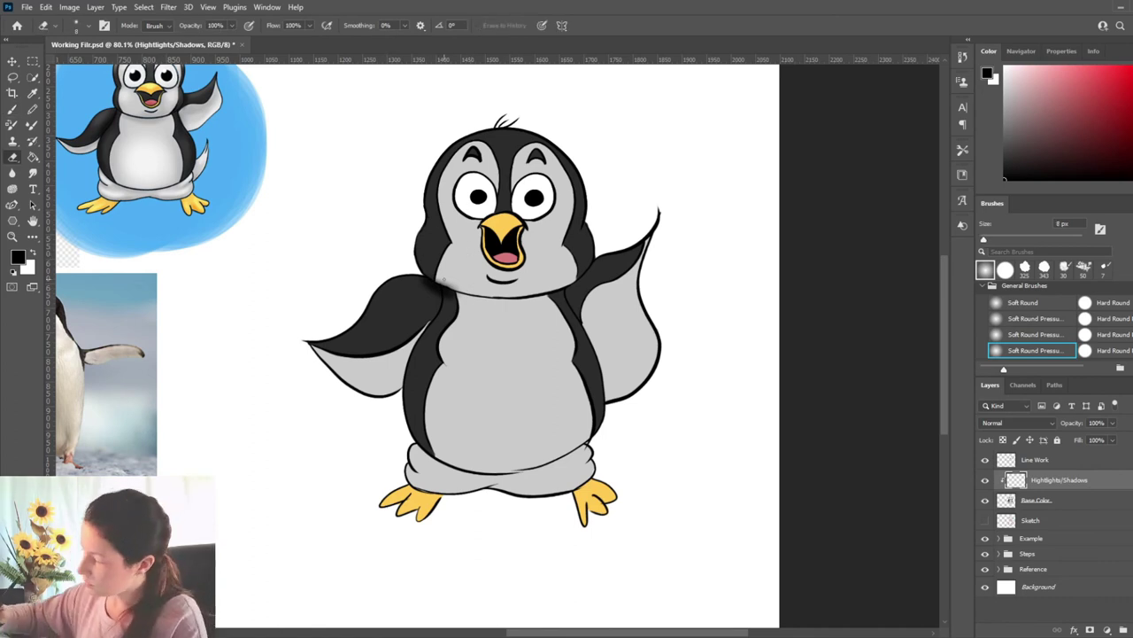
{"action": "key", "text": "bracketright"}
{"action": "key", "text": "bracketright"}
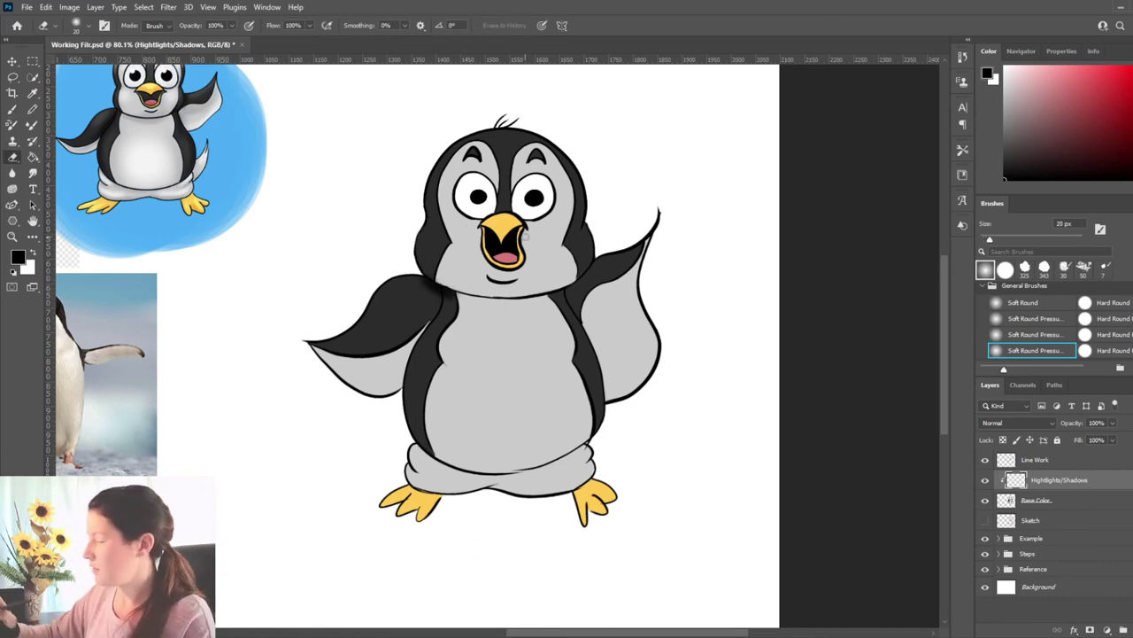
Shade below the face's lower-right edge in black with a 25 px brush and erase the spill on the face.
{"action": "key", "text": "b"}
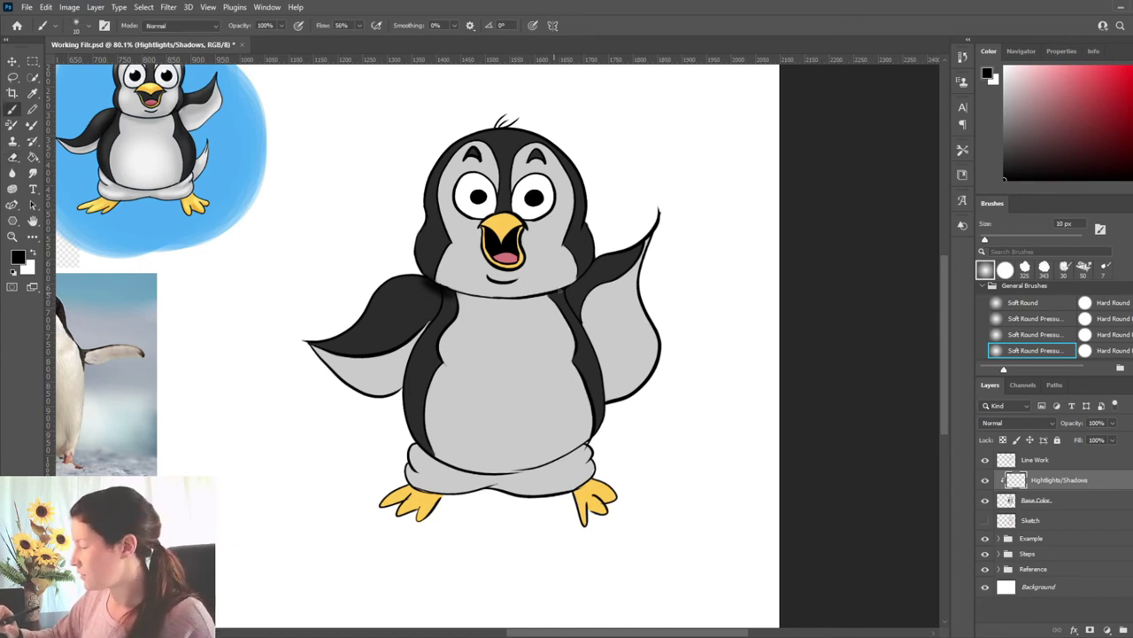
{"action": "key", "text": "bracketright"}
{"action": "key", "text": "bracketright"}
{"action": "key", "text": "bracketright"}
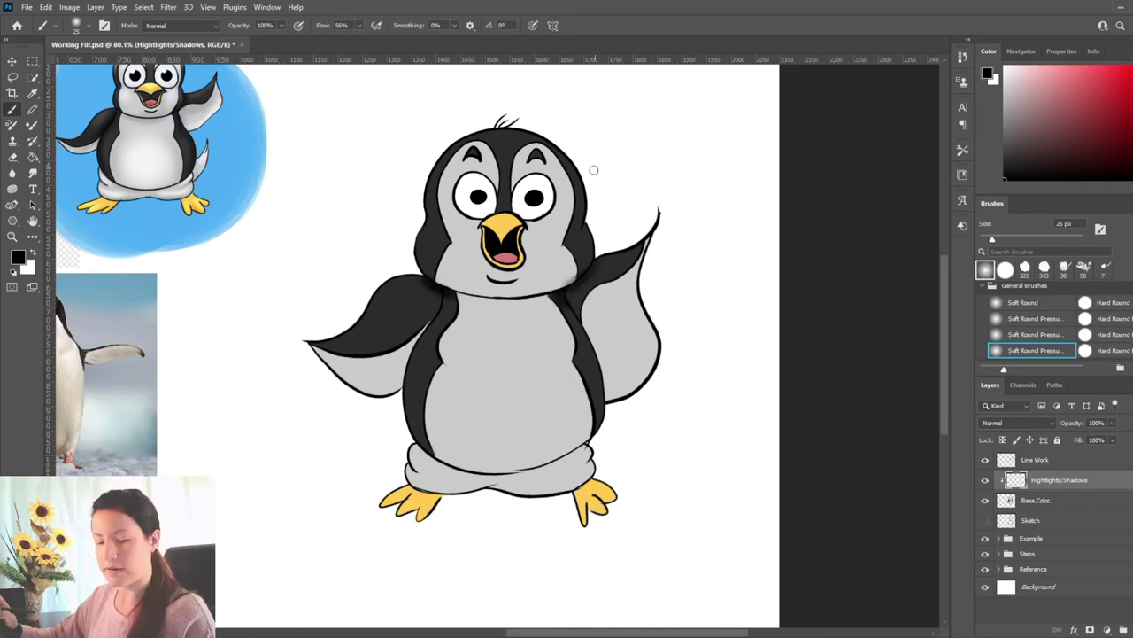
{"action": "key", "text": "e"}
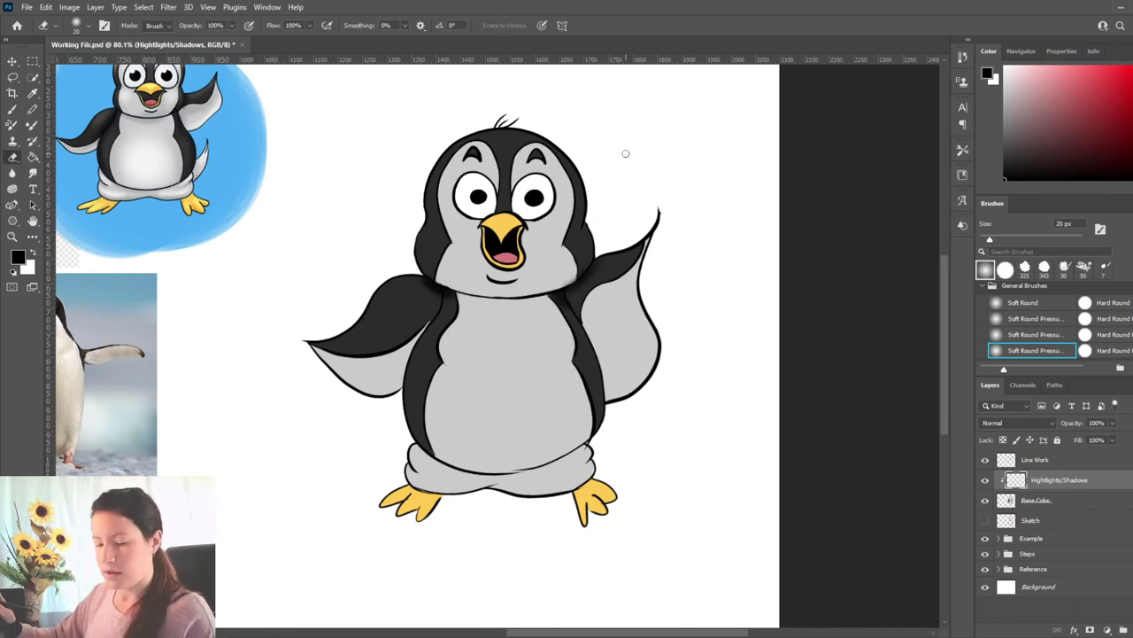
Shade the dark edges of the head, left wing and body in black with a 25 to 35 px soft brush.
{"action": "key", "text": "b"}
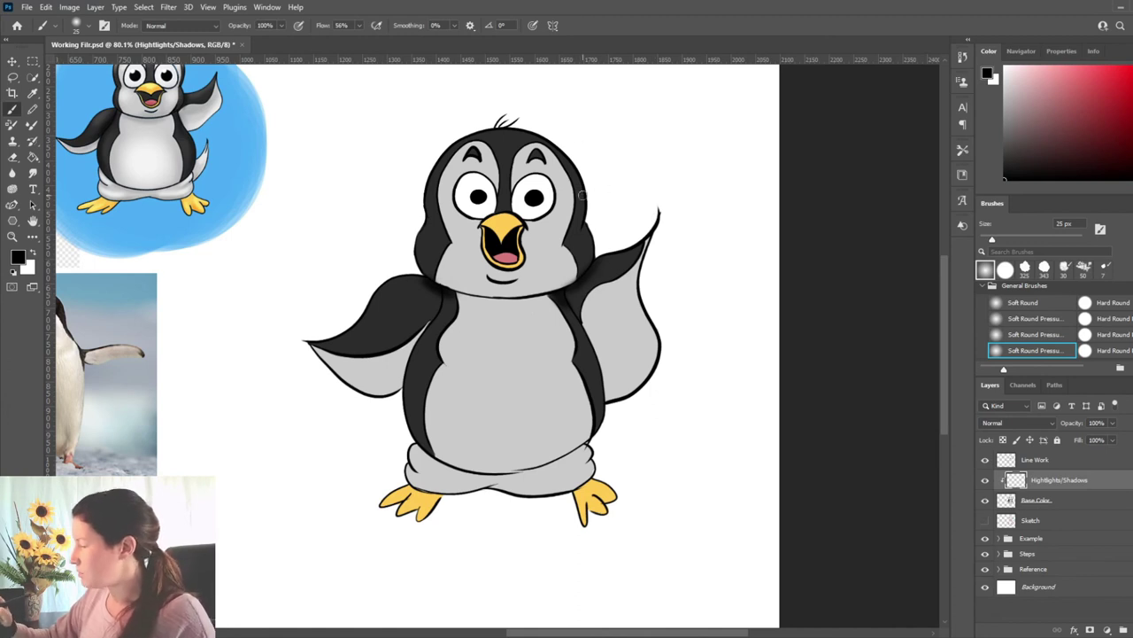
{"action": "key", "text": "bracketright"}
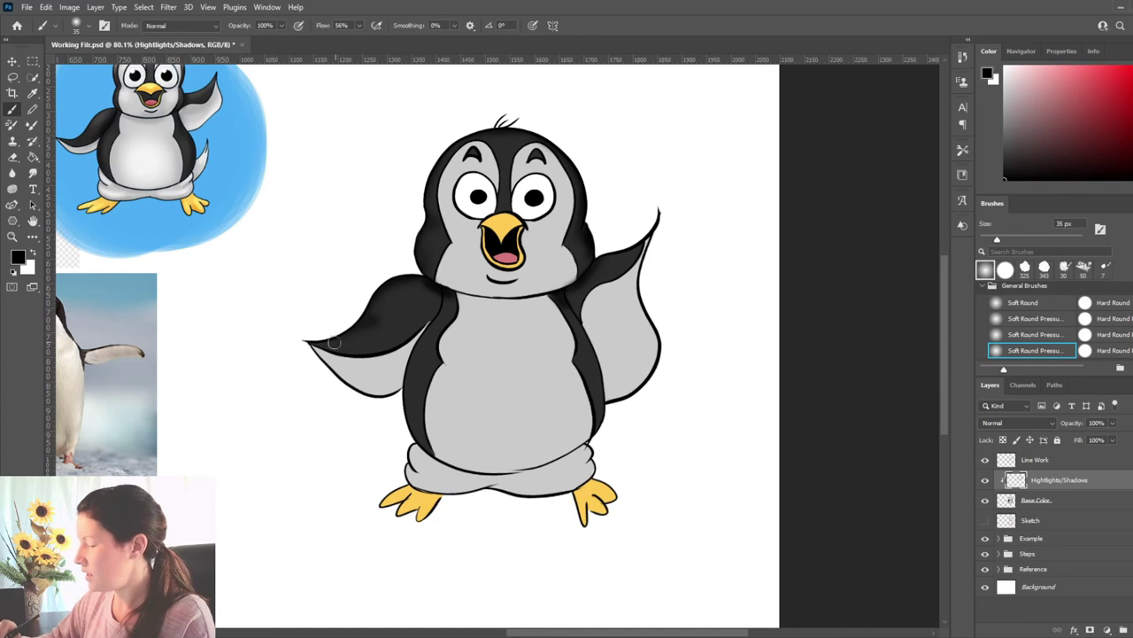
{"action": "key", "text": "bracketleft"}
{"action": "key", "text": "bracketleft"}
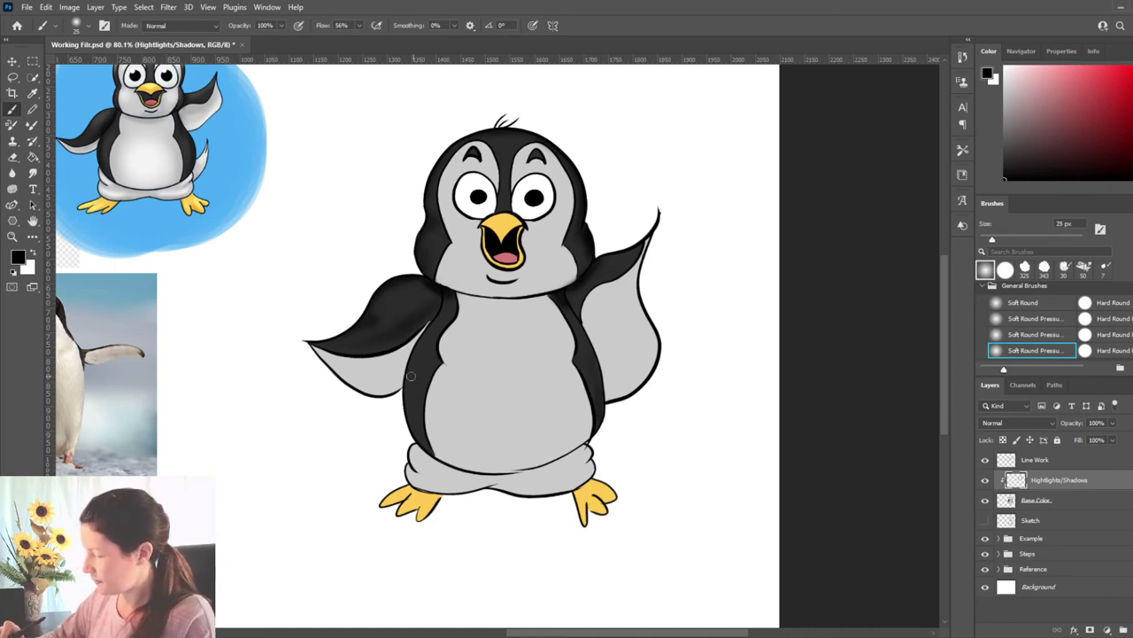
{"action": "key", "text": "bracketright"}
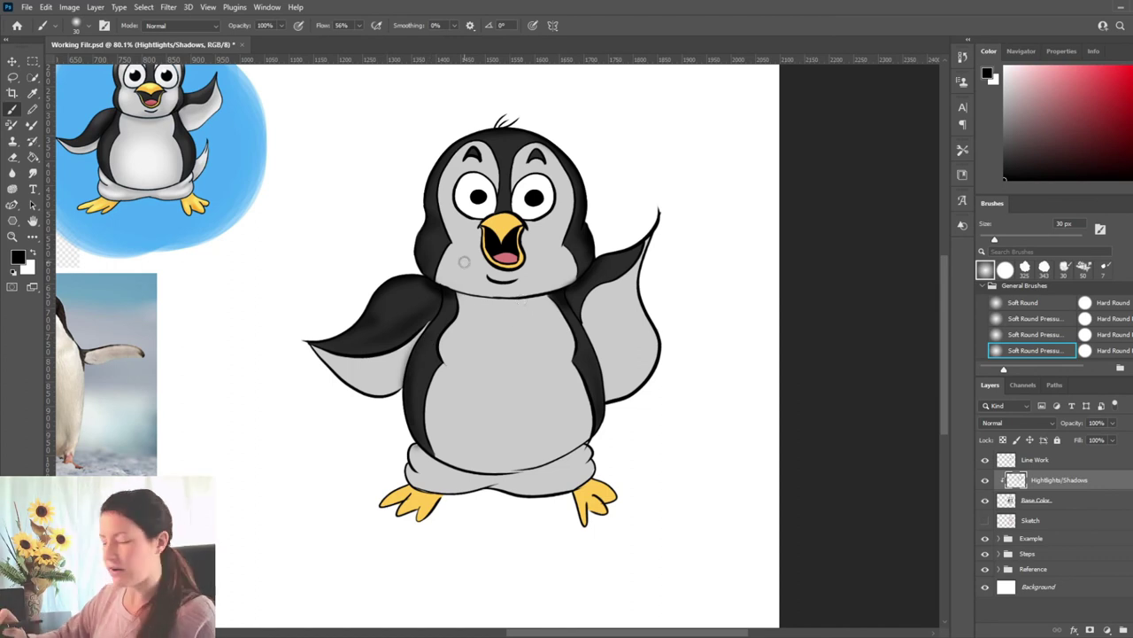
Erase the black spill on the left wing's light underside beside the body with a 15 px eraser.
{"action": "key", "text": "x"}
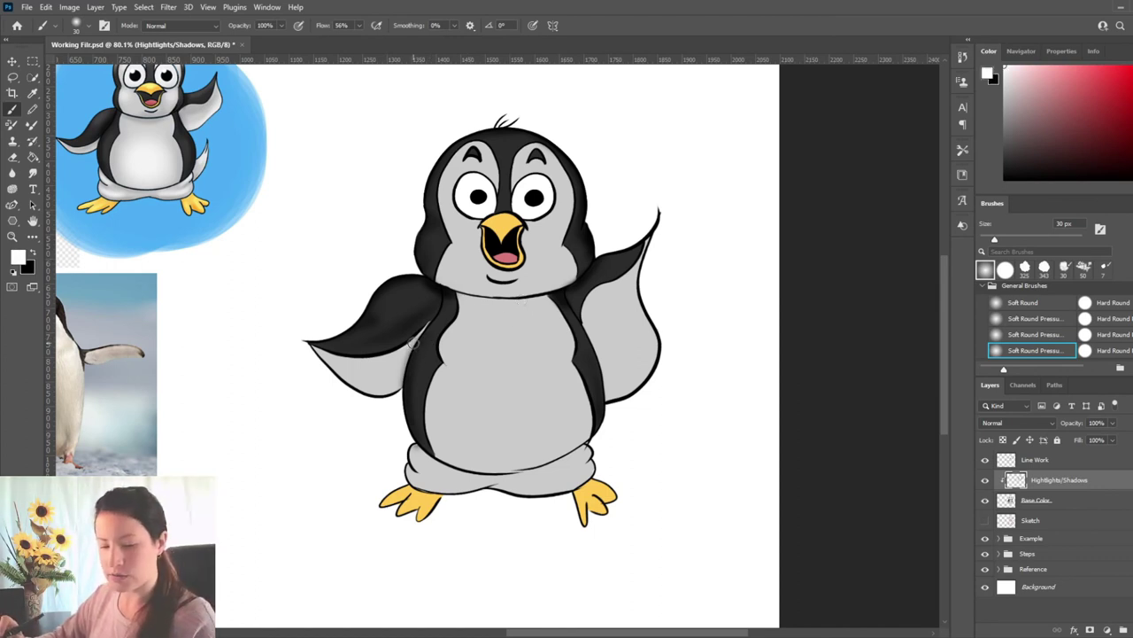
{"action": "key", "text": "e"}
{"action": "key", "text": "bracketleft"}
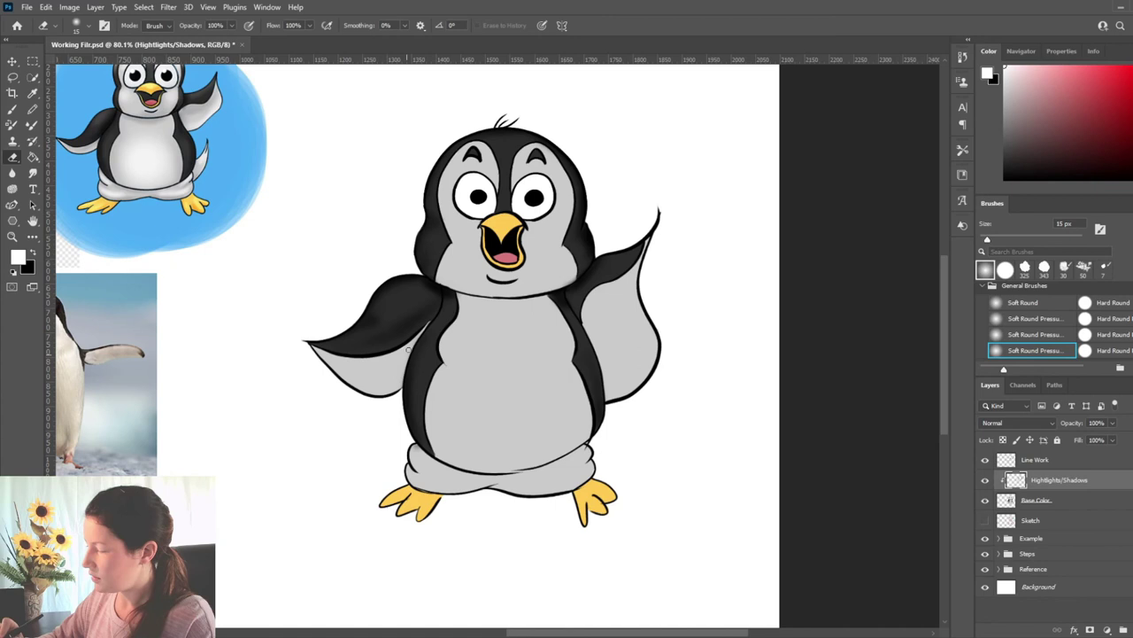
{"action": "key", "text": "b"}
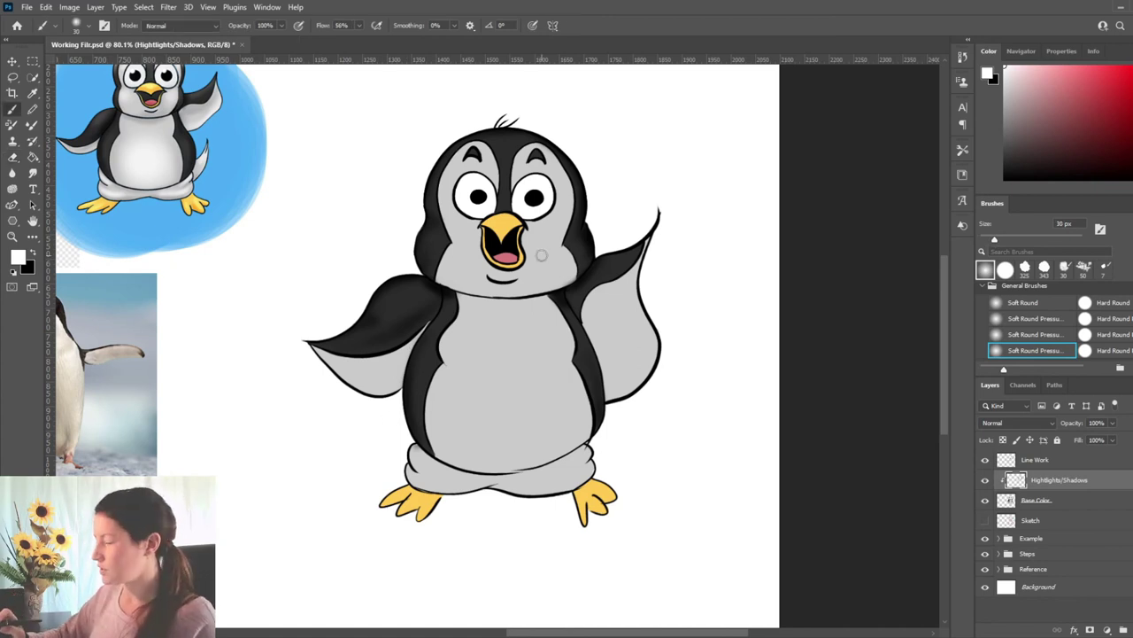
Sample the belly's light grey, darken it to mid grey and shade below the chin with a 20 to 25 px soft brush.
{"action": "key", "text": "alt"}
{"action": "left_click", "coordinate": [490, 325], "text": "alt"}
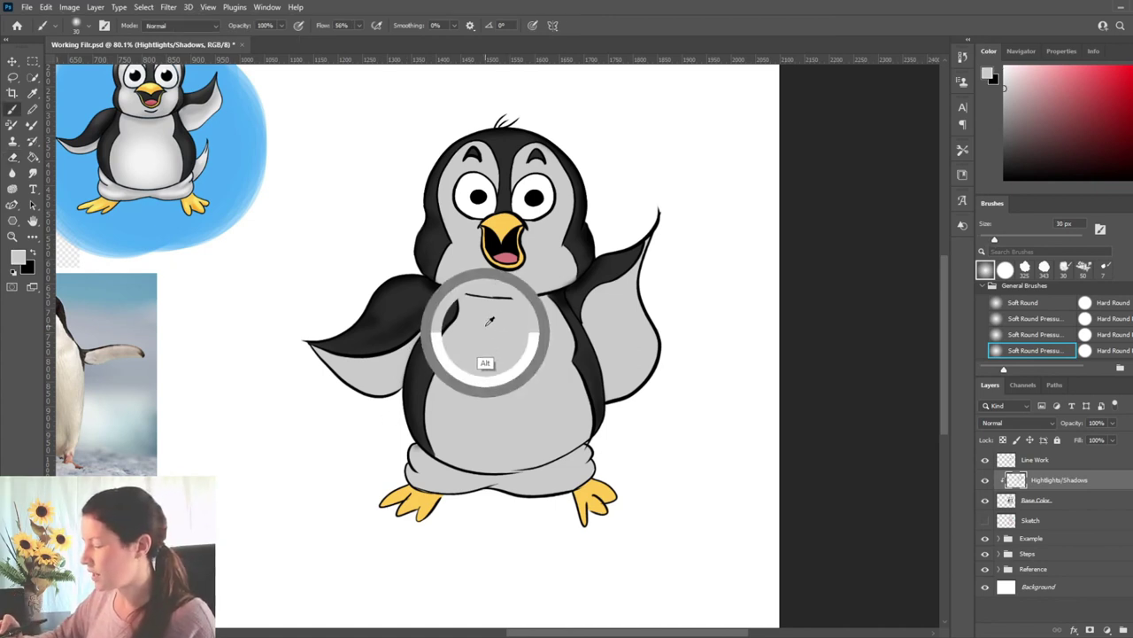
{"action": "left_click_drag", "start_coordinate": [1010, 91], "coordinate": [1003, 119]}
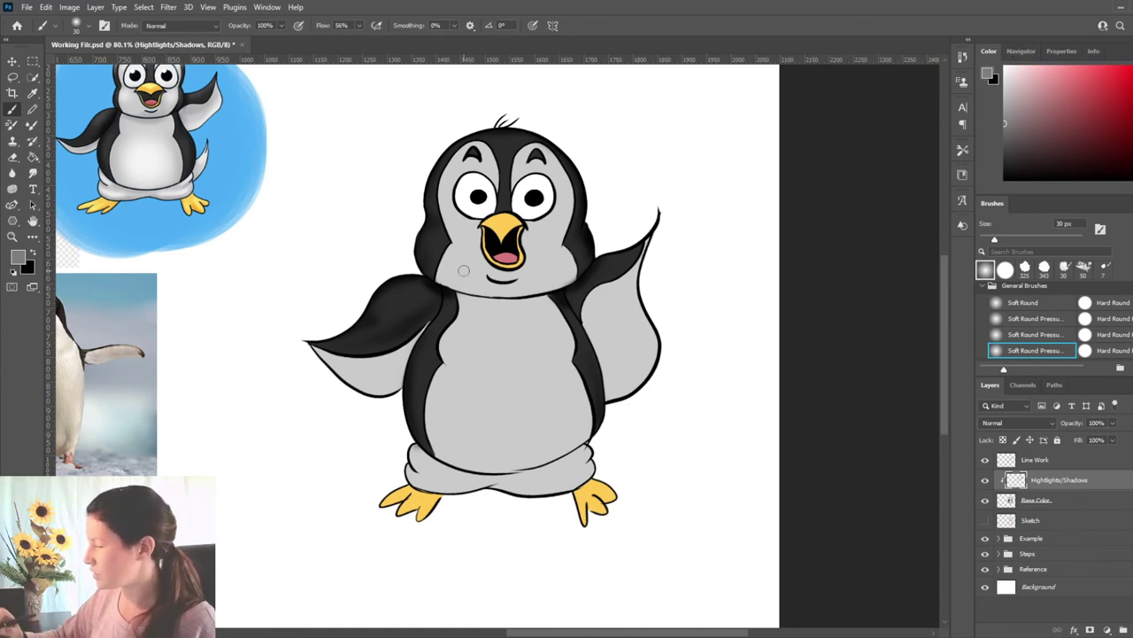
{"action": "key", "text": "bracketleft"}
{"action": "key", "text": "bracketleft"}
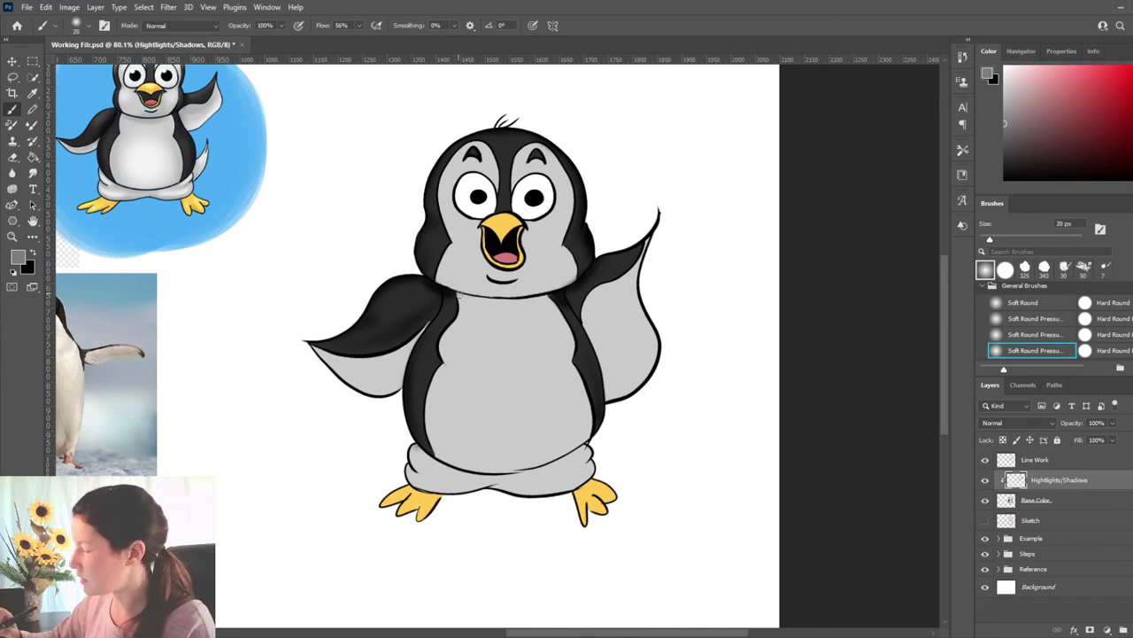
{"action": "key", "text": "bracketright"}
{"action": "mouse_move", "coordinate": [462, 299]}
{"action": "left_mouse_down"}
{"action": "mouse_move", "coordinate": [556, 299]}
{"action": "mouse_move", "coordinate": [585, 315]}
{"action": "mouse_move", "coordinate": [634, 272]}
{"action": "mouse_move", "coordinate": [650, 241]}
{"action": "left_mouse_up"}
Shade the raised right wing's light underside in mid grey with a 35 to 45 px soft brush.
{"action": "key", "text": "bracketright"}
{"action": "key", "text": "bracketright"}
{"action": "key", "text": "bracketright"}
{"action": "key", "text": "bracketright"}
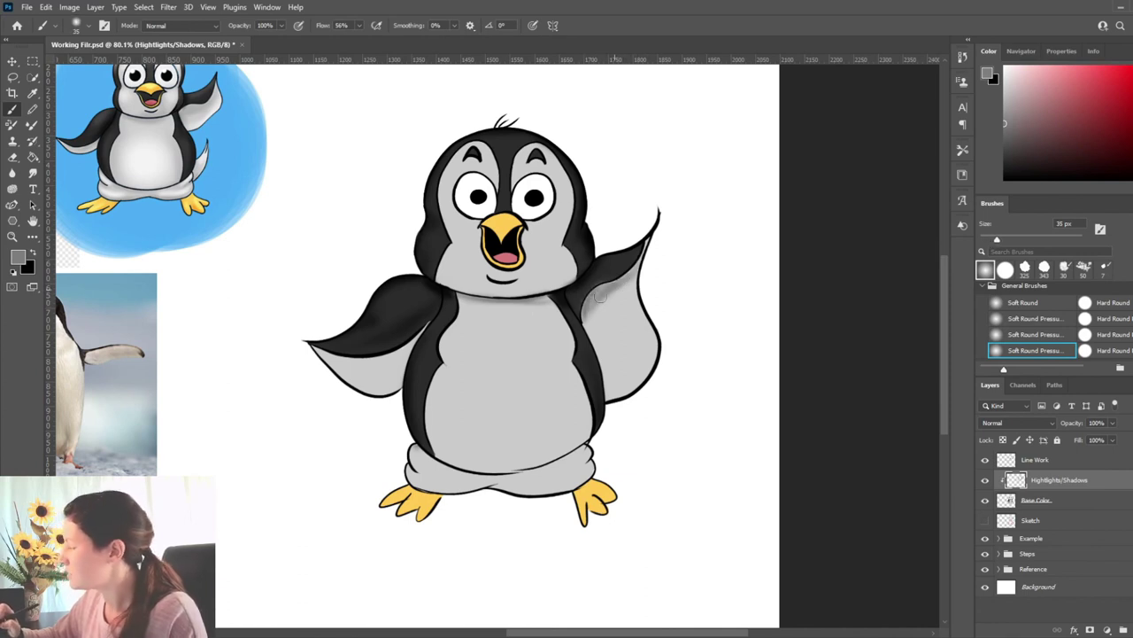
{"action": "key", "text": "bracketright"}
{"action": "key", "text": "bracketright"}
{"action": "mouse_move", "coordinate": [609, 312]}
{"action": "left_mouse_down"}
{"action": "mouse_move", "coordinate": [627, 305]}
{"action": "mouse_move", "coordinate": [611, 350]}
{"action": "left_mouse_up"}
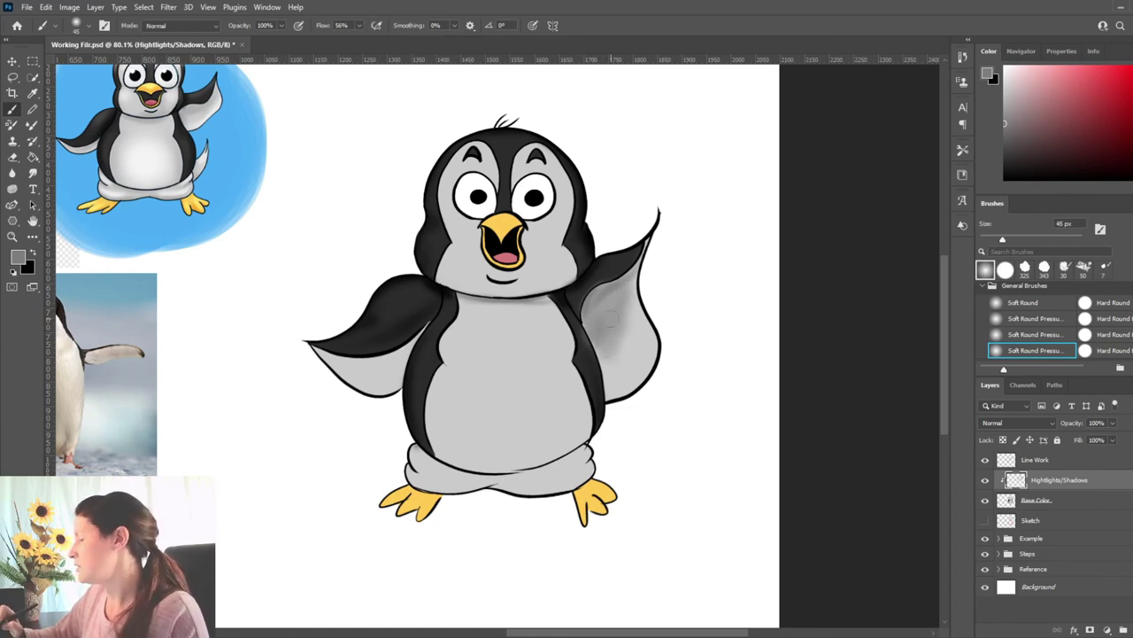
Shade the left wing's light underside along its dark upper edge in mid grey with a 15 to 20 px brush.
{"action": "key", "text": "bracketleft"}
{"action": "key", "text": "bracketleft"}
{"action": "key", "text": "bracketleft"}
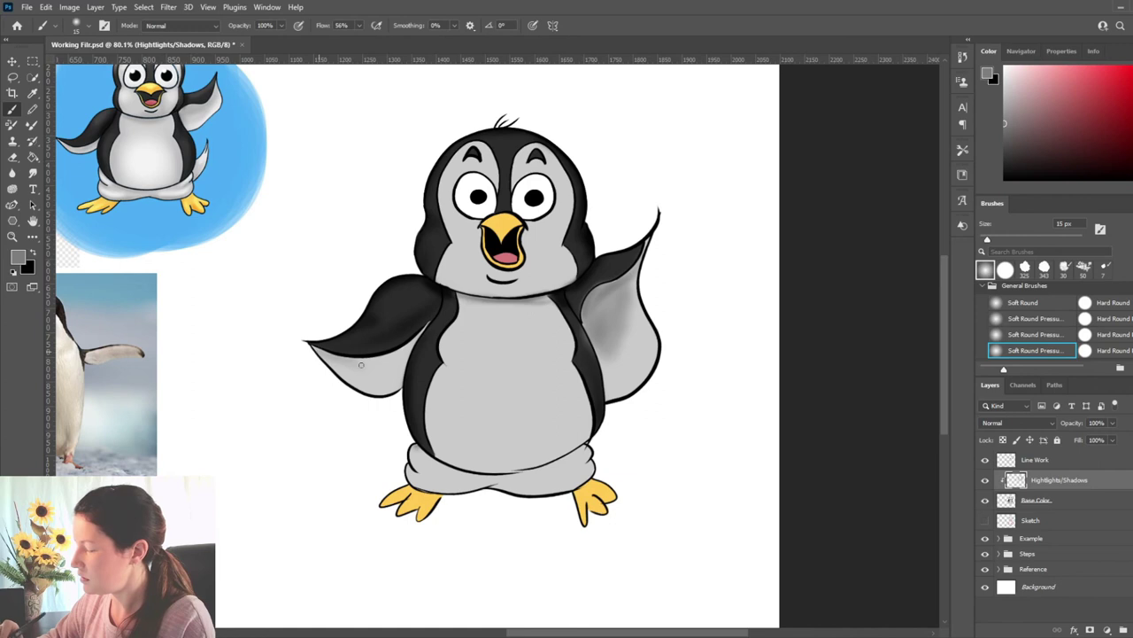
{"action": "key", "text": "bracketright"}
{"action": "key", "text": "bracketright"}
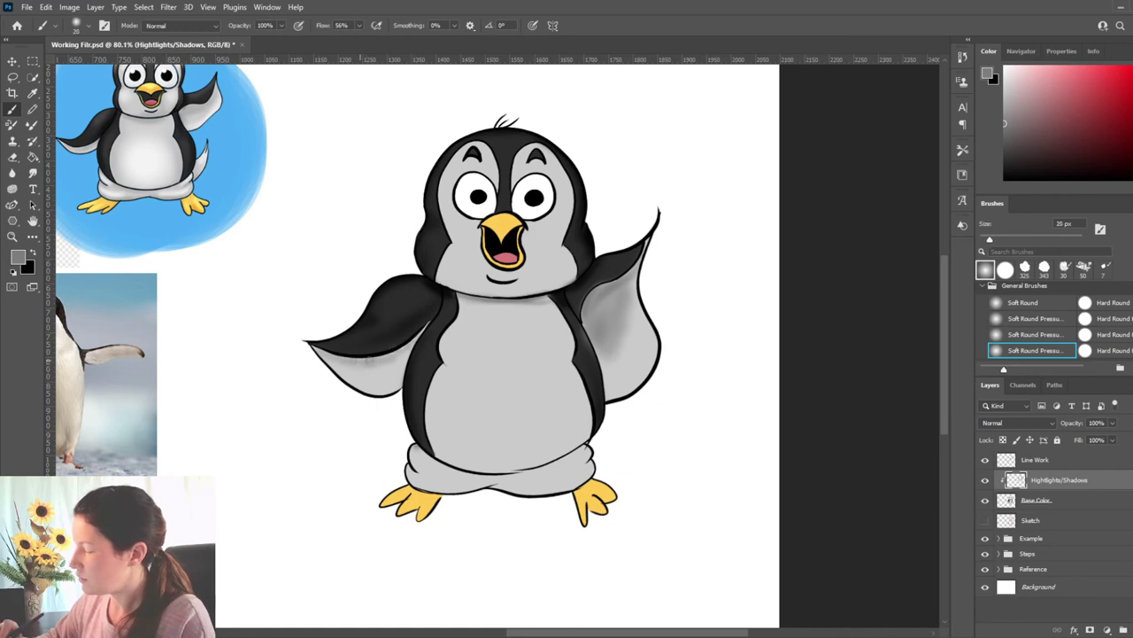
{"action": "left_click_drag", "start_coordinate": [358, 361], "coordinate": [405, 355]}
Shade the belly's upper-left edge and the strip under the chin in mid grey with a larger soft brush.
{"action": "key", "text": "bracketright"}
{"action": "key", "text": "bracketright"}
{"action": "left_click_drag", "start_coordinate": [458, 322], "coordinate": [447, 353]}
{"action": "left_click_drag", "start_coordinate": [467, 303], "coordinate": [535, 301]}
Shade the light face patches around and above the eyes in mid grey with a 10 px soft brush.
{"action": "key", "text": "bracketleft"}
{"action": "key", "text": "bracketleft"}
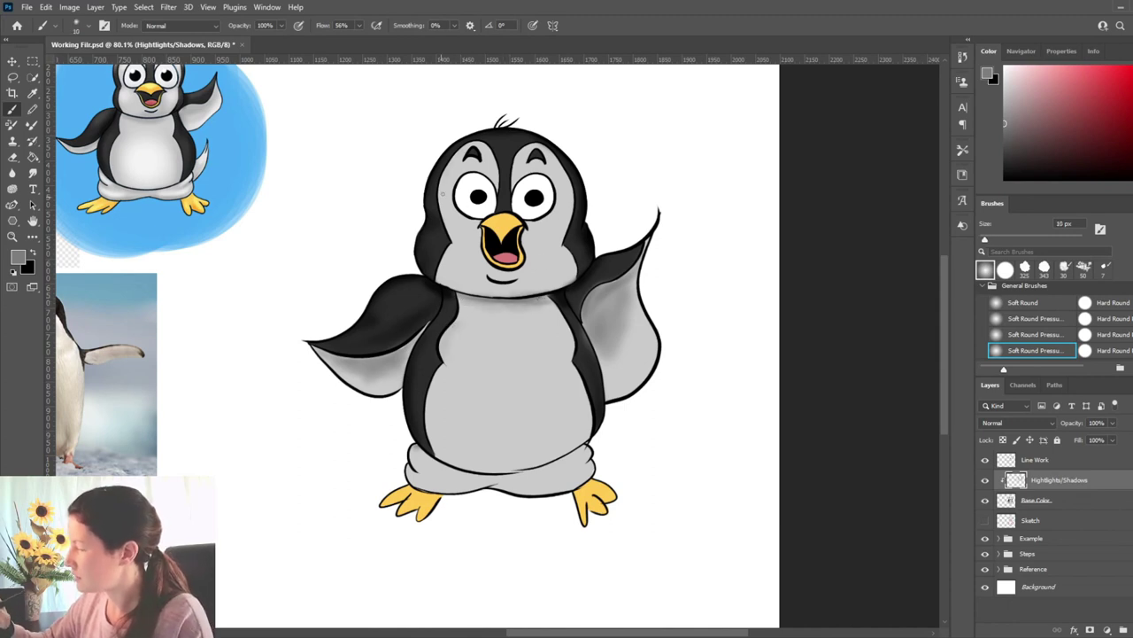
{"action": "key", "text": "bracketright"}
{"action": "key", "text": "bracketleft"}
{"action": "key", "text": "bracketleft"}
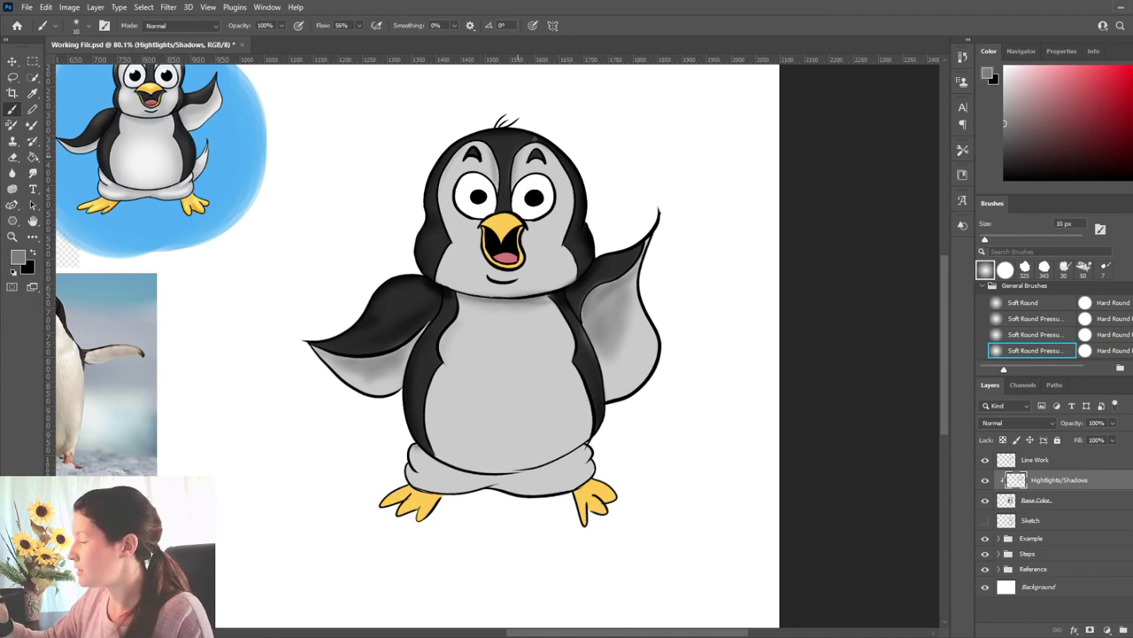
Shade the face beside the beak and below the mouth in mid grey with a 15 to 20 px brush, undoing stray strokes.
{"action": "key", "text": "bracketright"}
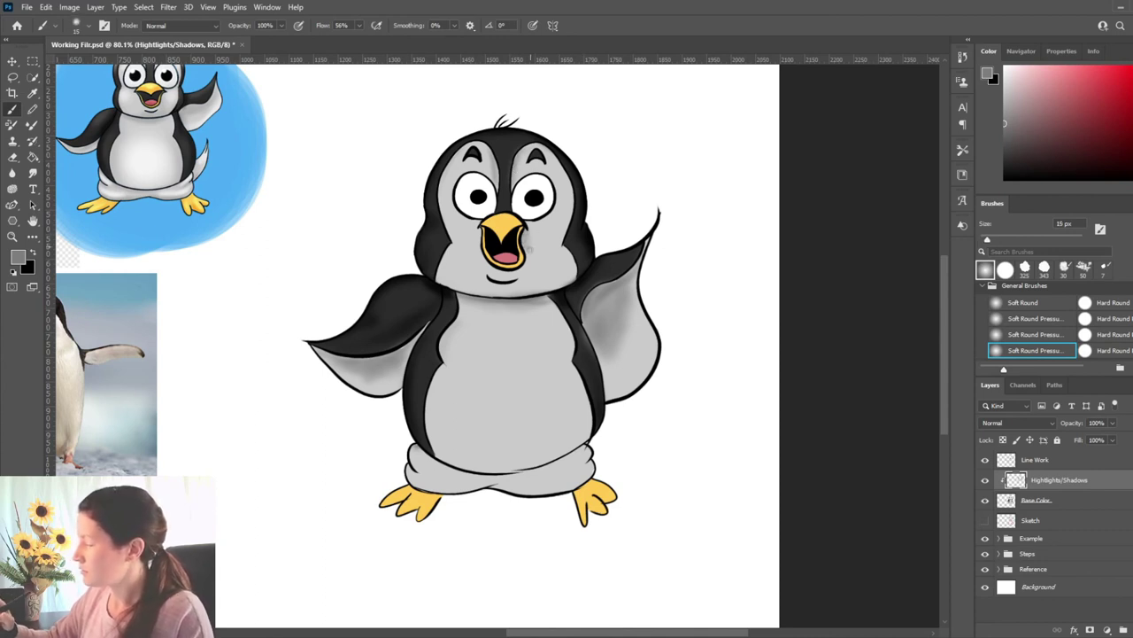
{"action": "key", "text": "bracketright"}
{"action": "key", "text": "bracketright"}
{"action": "left_click_drag", "start_coordinate": [487, 273], "coordinate": [494, 275]}
{"action": "key", "text": "ctrl+z"}
{"action": "key", "text": "ctrl+z"}
{"action": "key", "text": "ctrl+z"}
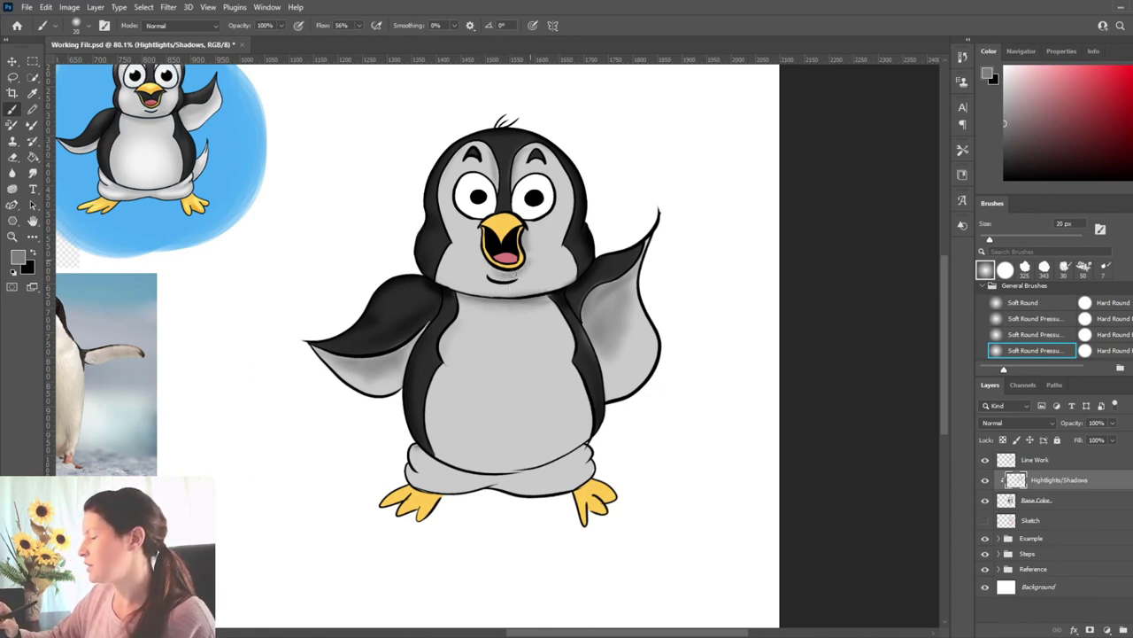
{"action": "mouse_move", "coordinate": [524, 292]}
{"action": "left_mouse_down"}
{"action": "mouse_move", "coordinate": [487, 288]}
{"action": "mouse_move", "coordinate": [528, 286]}
{"action": "mouse_move", "coordinate": [505, 290]}
{"action": "left_mouse_up"}
{"action": "left_click", "coordinate": [493, 286], "text": "alt"}
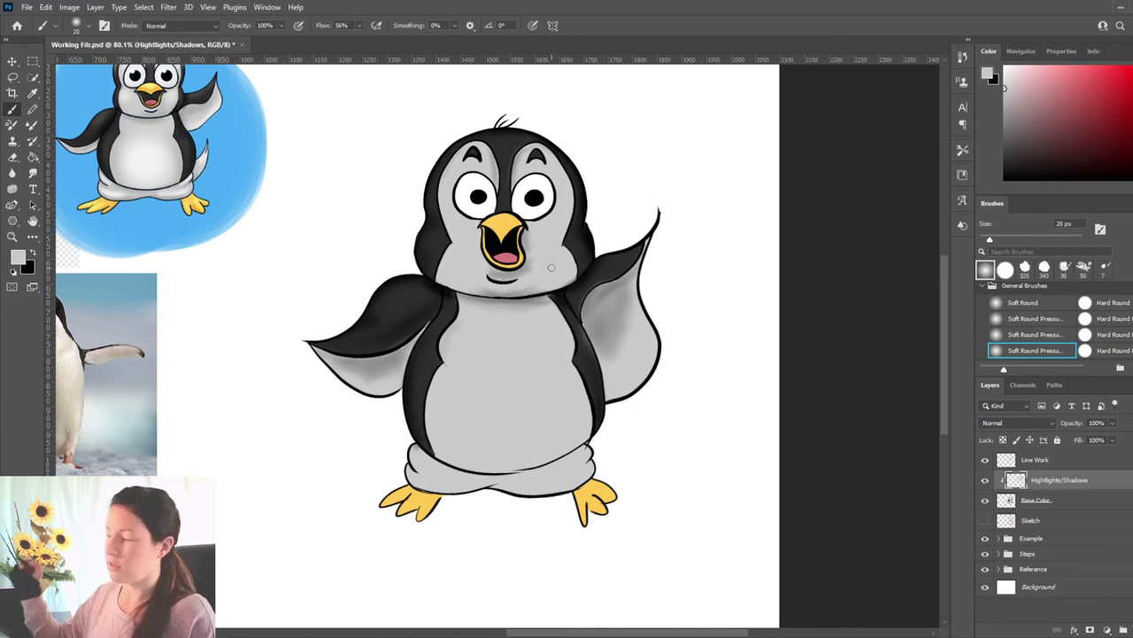
{"action": "key", "text": "alt"}
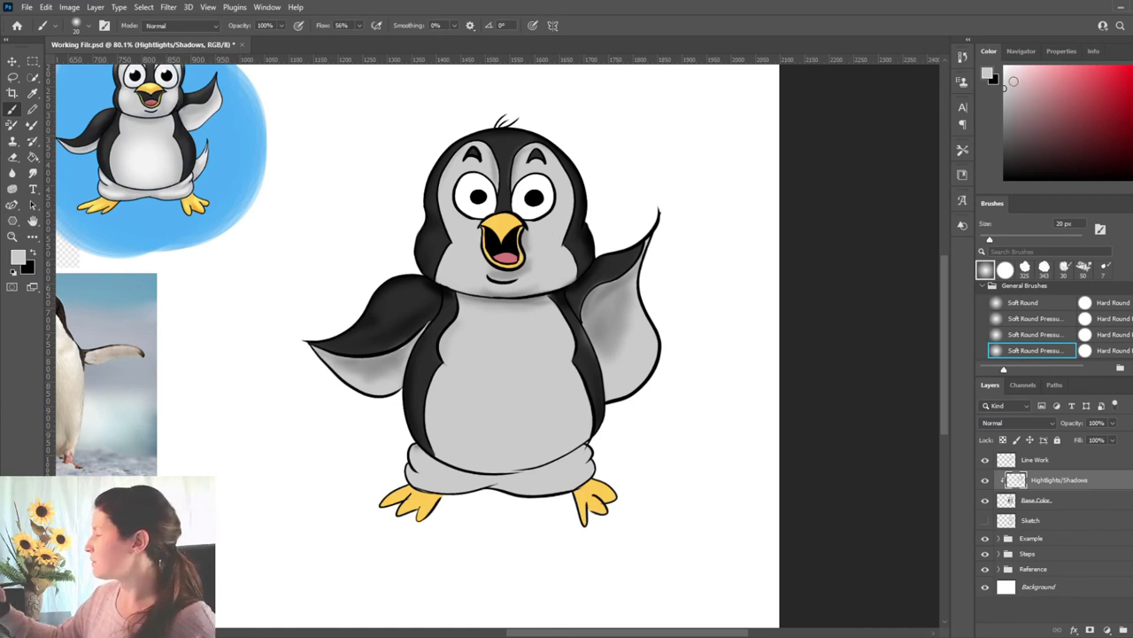
{"action": "key", "text": "alt"}
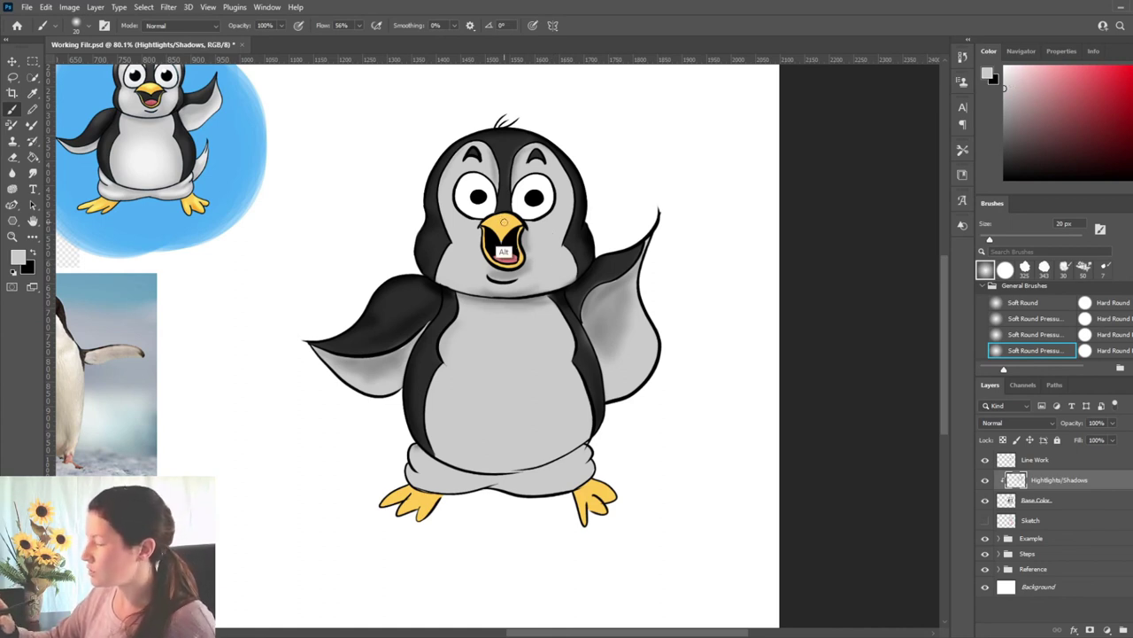
Sample the beak's yellow, darken it to a golden ochre and shade the feet and beak with a 10 to 20 px brush.
{"action": "left_click", "coordinate": [501, 232], "text": "alt"}
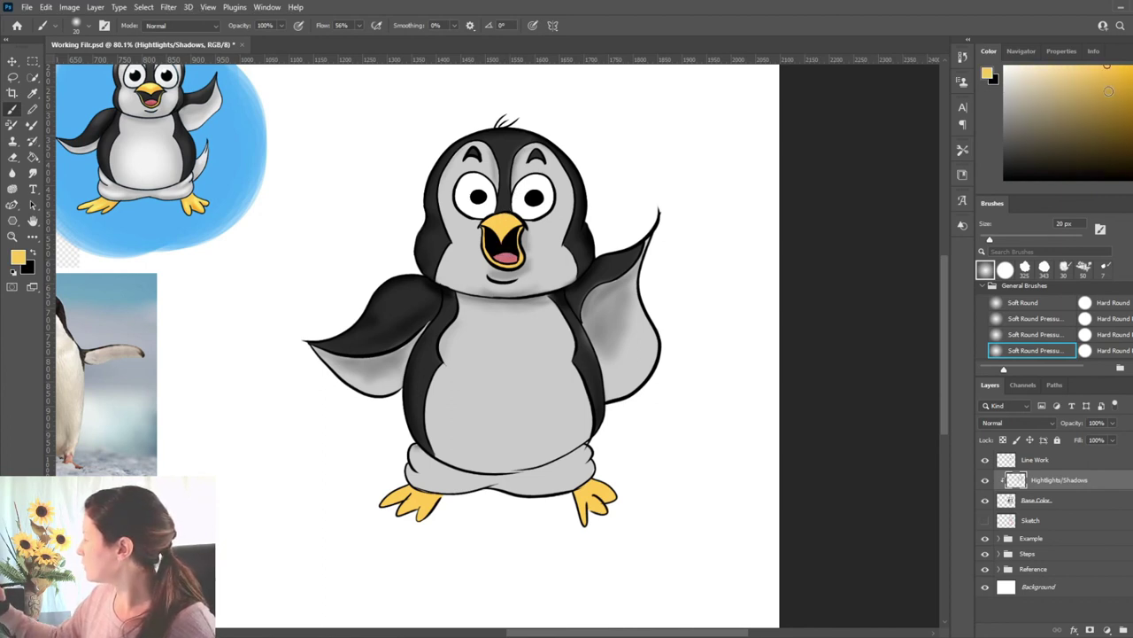
{"action": "left_click_drag", "start_coordinate": [1111, 85], "coordinate": [1113, 74]}
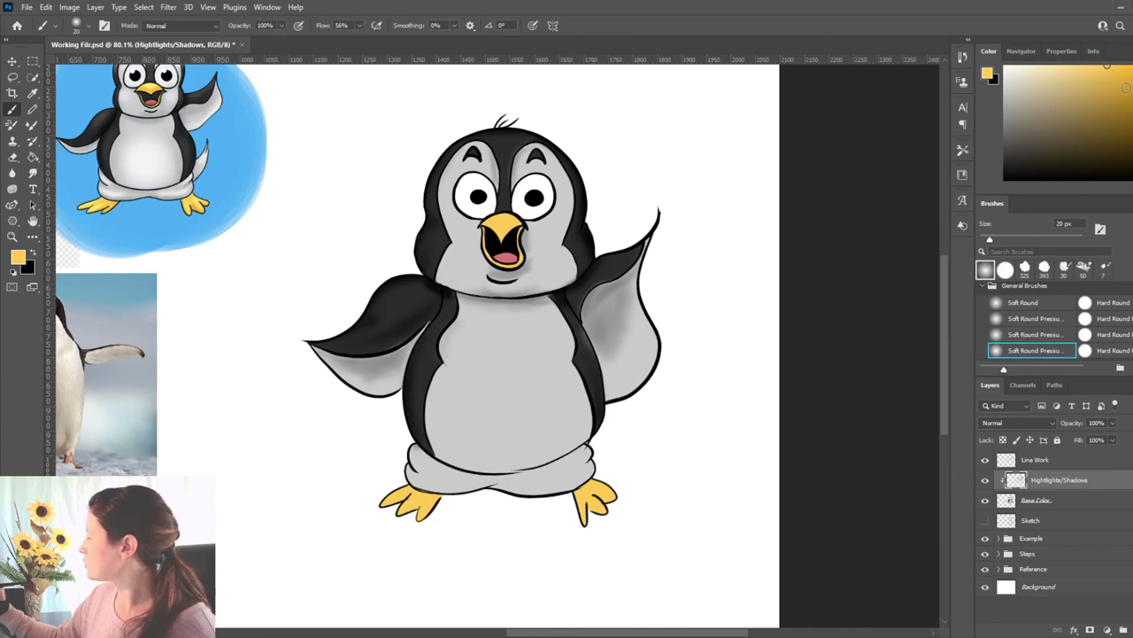
{"action": "left_click", "coordinate": [1127, 86]}
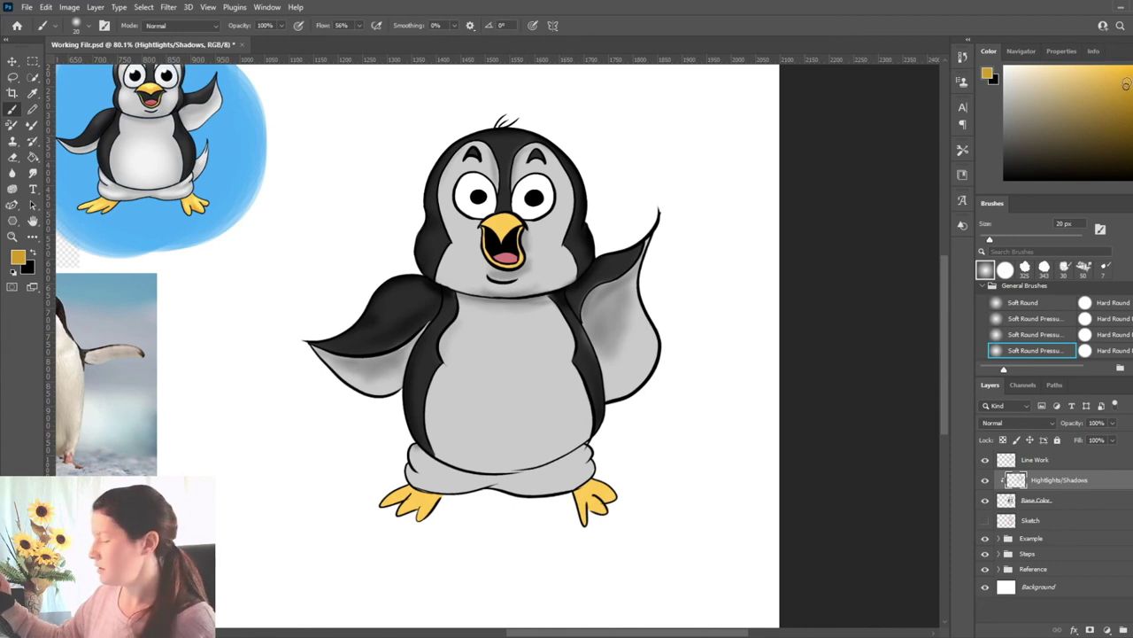
{"action": "key", "text": "bracketleft"}
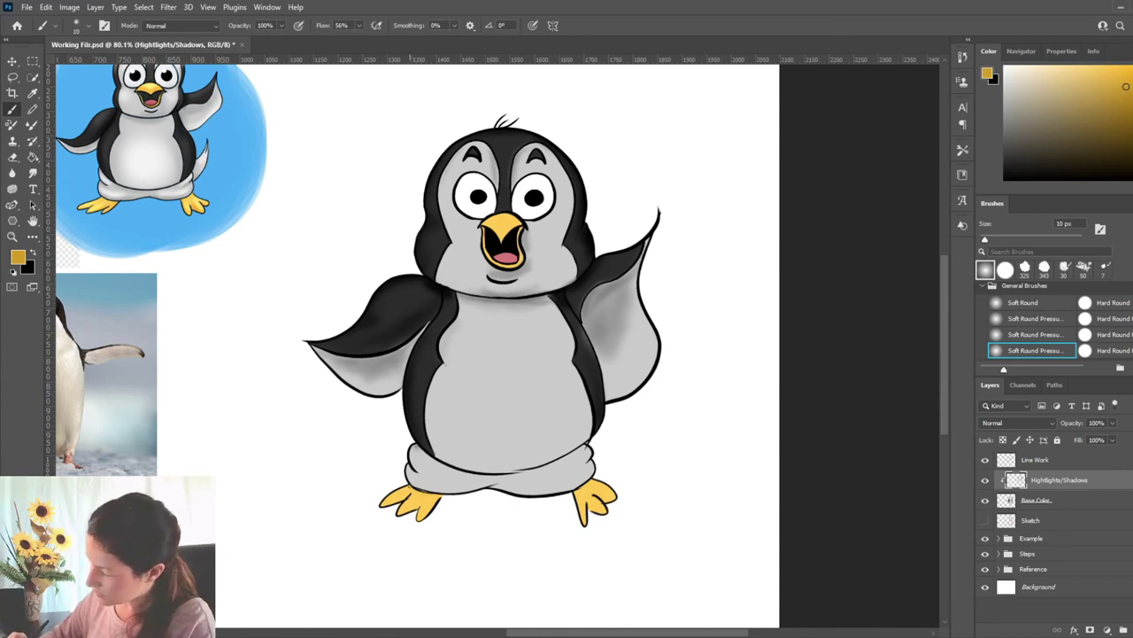
{"action": "key", "text": "bracketright"}
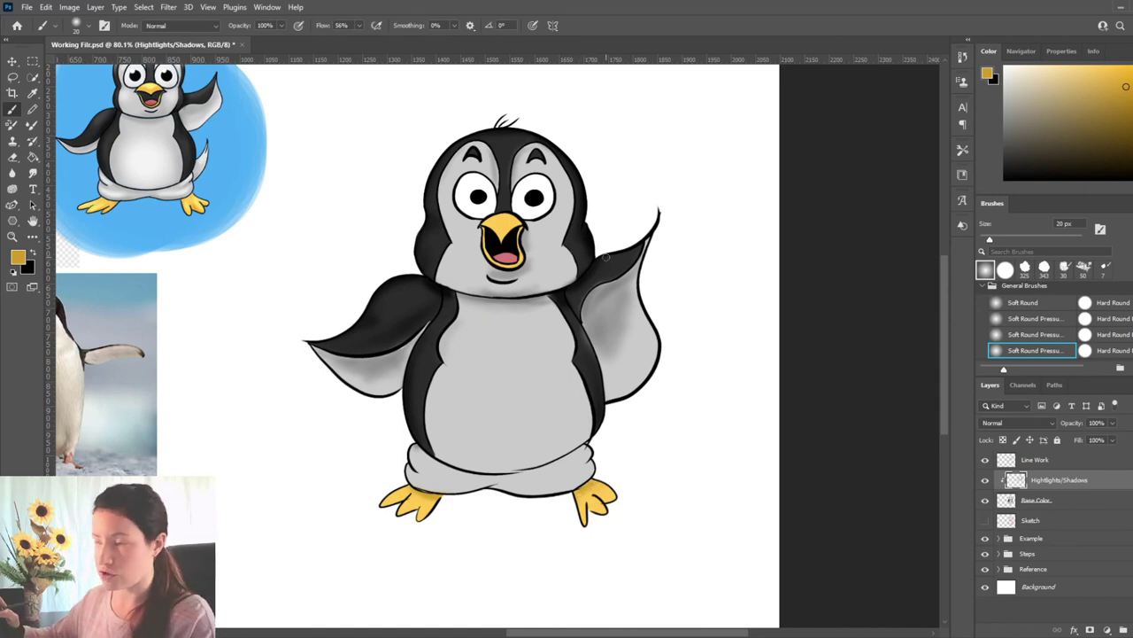
{"action": "key", "text": "bracketleft"}
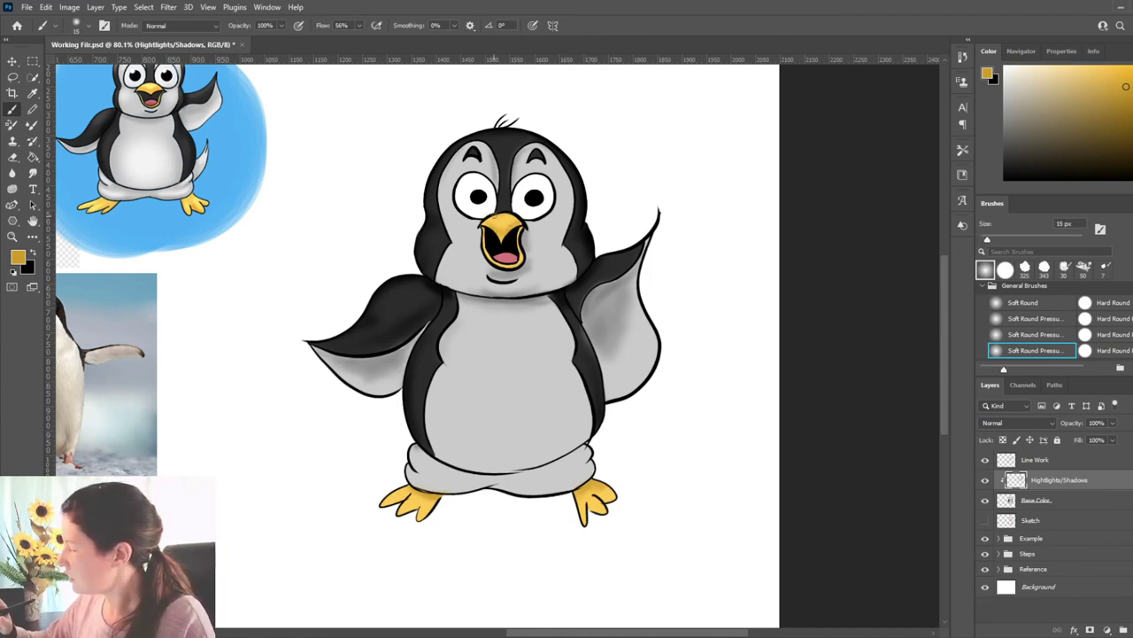
Sample the tongue's pink, darken it to a deep red and shade the tongue with a 15 px brush.
{"action": "left_click", "coordinate": [510, 254], "text": "alt"}
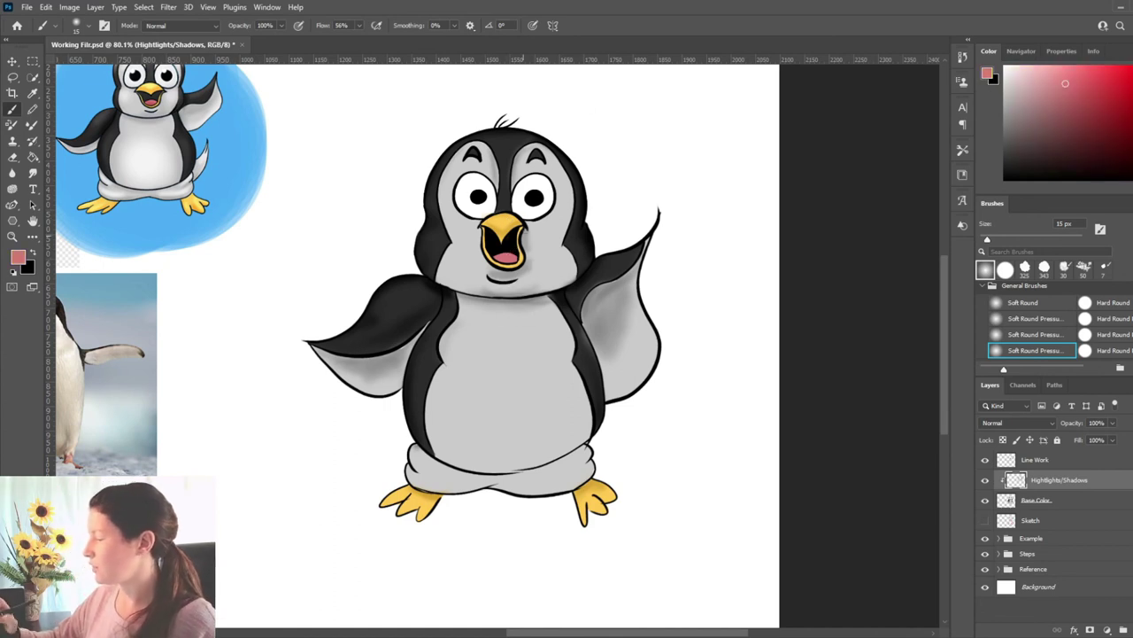
{"action": "left_click", "coordinate": [1089, 104]}
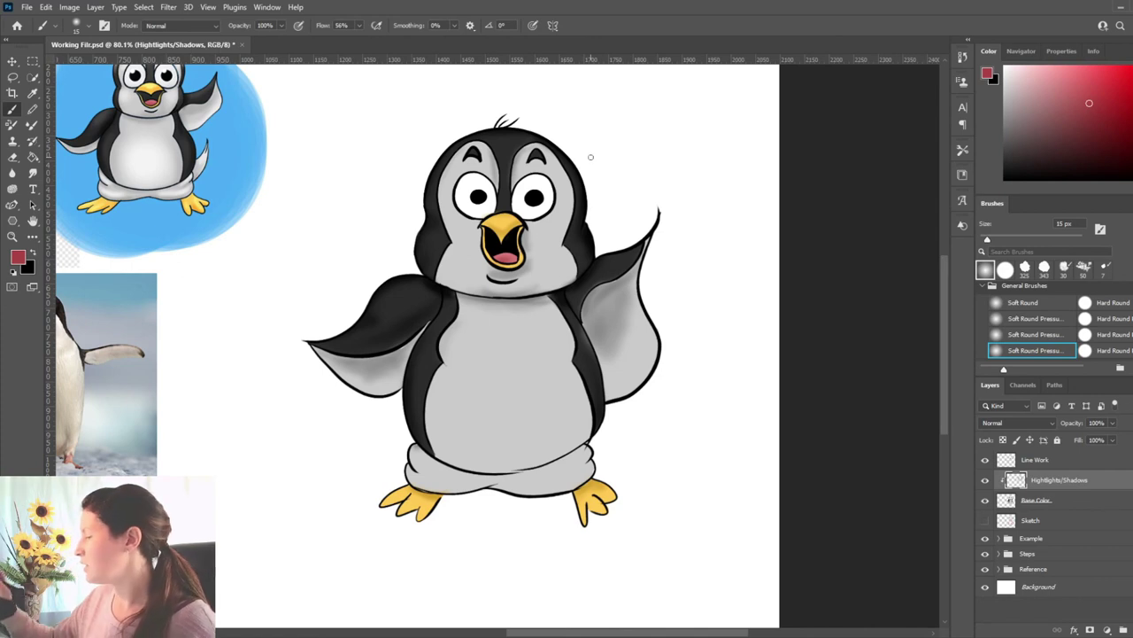
Sample the face's grey, darken it to mid grey and shade the lower cheeks and chin with a soft brush up to 60 px.
{"action": "left_click", "coordinate": [548, 223], "text": "alt"}
{"action": "left_click_drag", "start_coordinate": [1004, 109], "coordinate": [1004, 122]}
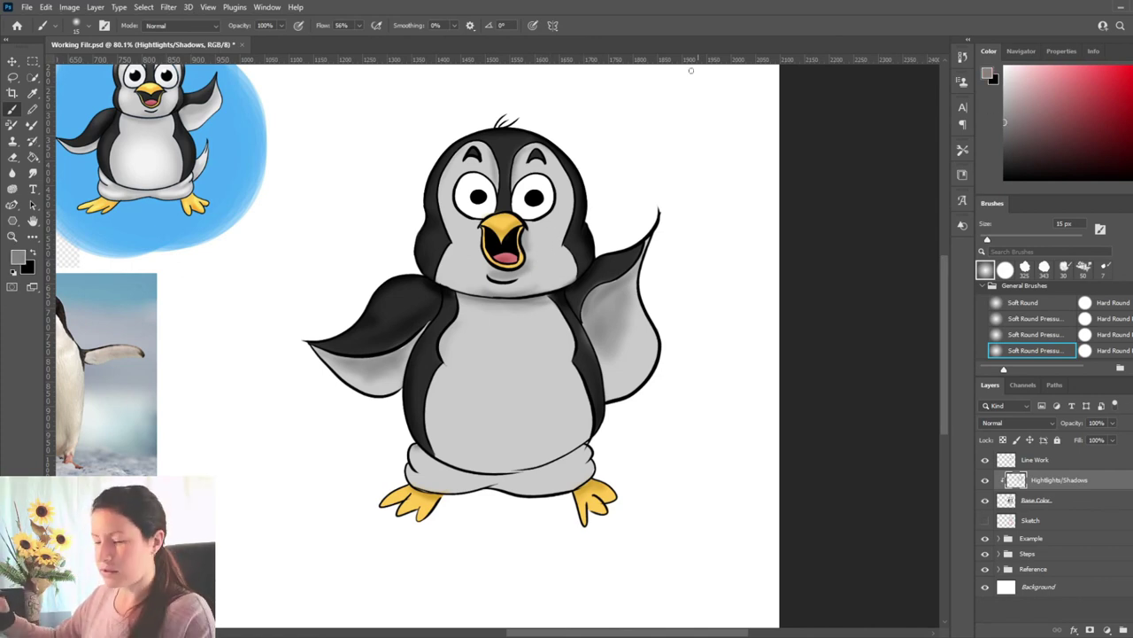
{"action": "key", "text": "bracketright"}
{"action": "key", "text": "bracketright"}
{"action": "key", "text": "bracketright"}
{"action": "key", "text": "bracketright"}
{"action": "key", "text": "bracketright"}
{"action": "key", "text": "bracketright"}
{"action": "key", "text": "bracketright"}
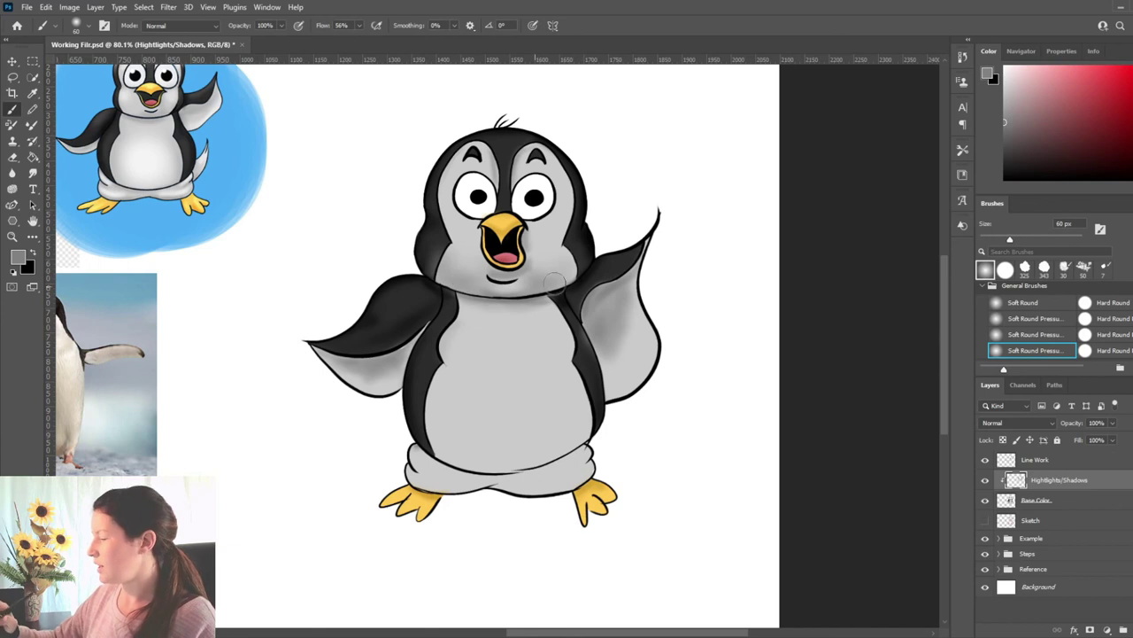
Clean up the grey shading around the lower face with a soft eraser of up to 30 px.
{"action": "key", "text": "e"}
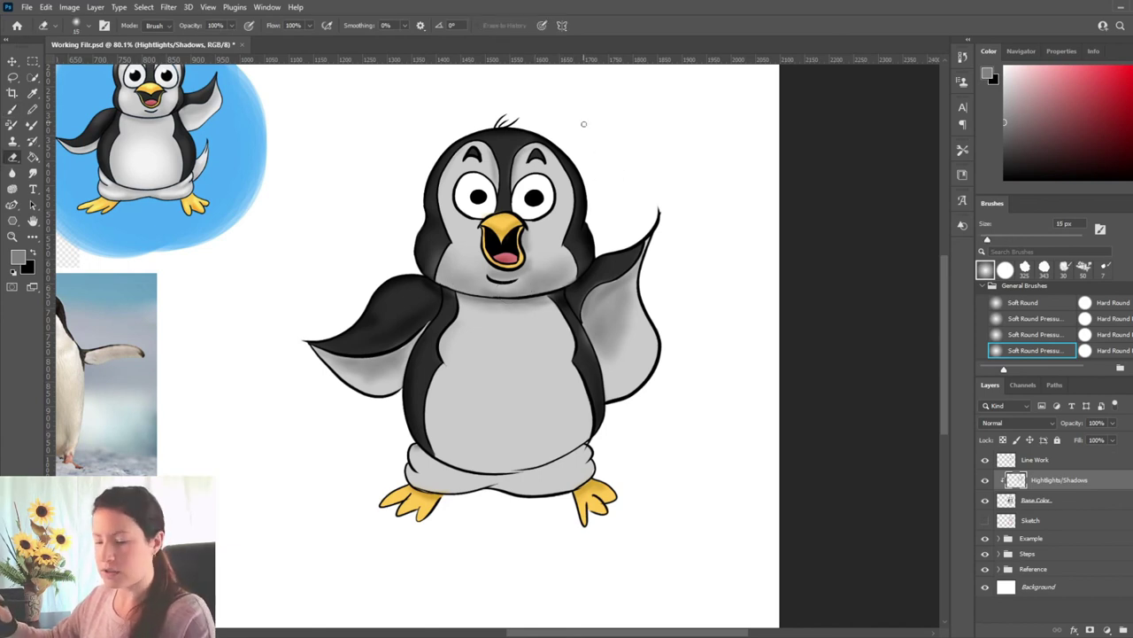
{"action": "key", "text": "bracketleft"}
{"action": "key", "text": "bracketleft"}
{"action": "key", "text": "bracketleft"}
{"action": "key", "text": "bracketleft"}
{"action": "key", "text": "bracketleft"}
{"action": "key", "text": "bracketleft"}
{"action": "key", "text": "bracketright"}
{"action": "key", "text": "bracketright"}
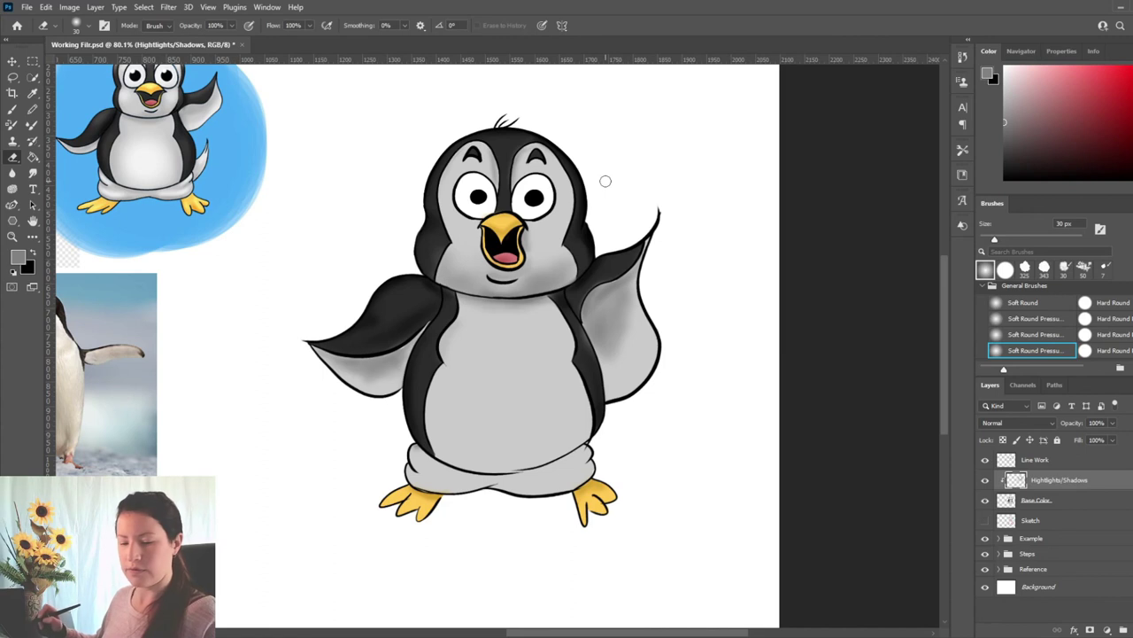
Set the brush color to white and highlight the face patches above the eyes with a 15 px soft brush.
{"action": "key", "text": "b"}
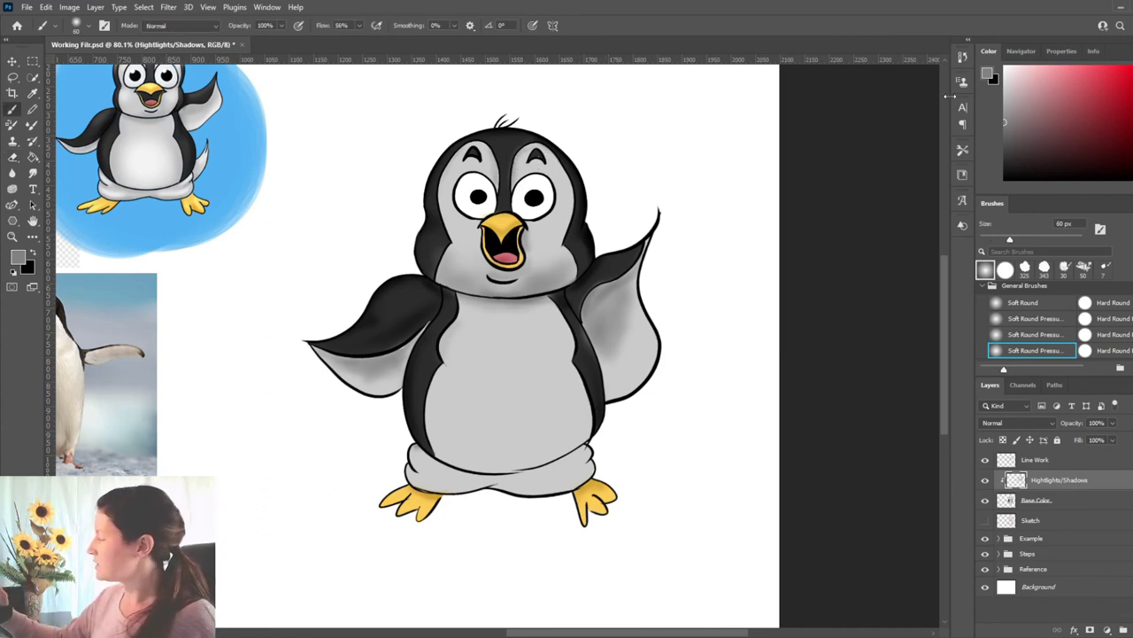
{"action": "left_click", "coordinate": [447, 261], "text": "alt"}
{"action": "left_click_drag", "start_coordinate": [1004, 81], "coordinate": [993, 56]}
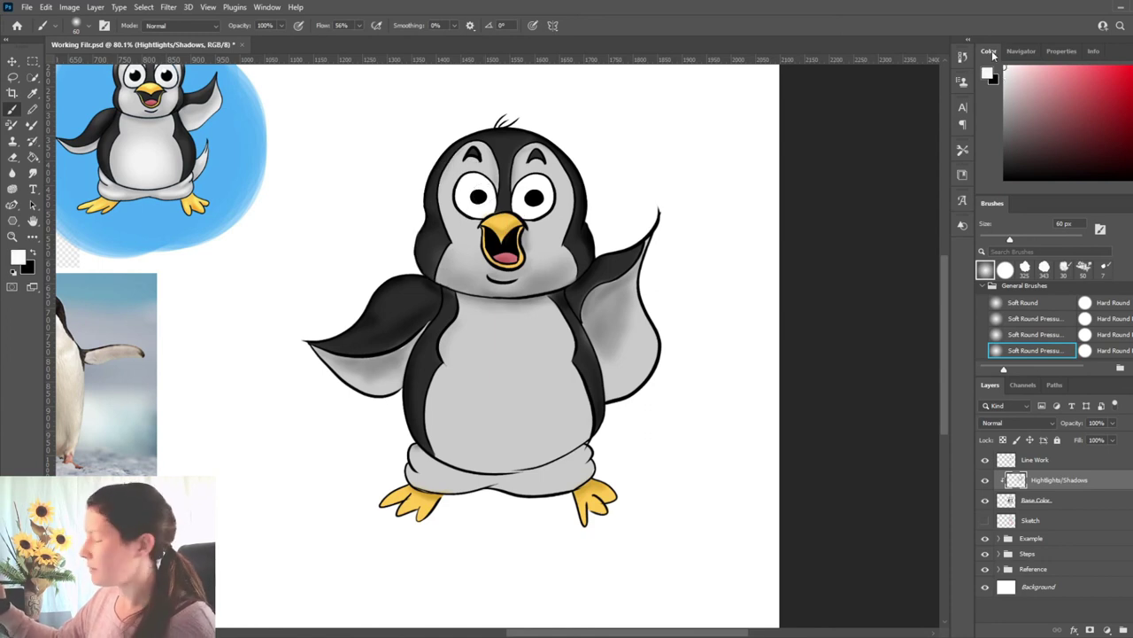
{"action": "key", "text": "bracketright"}
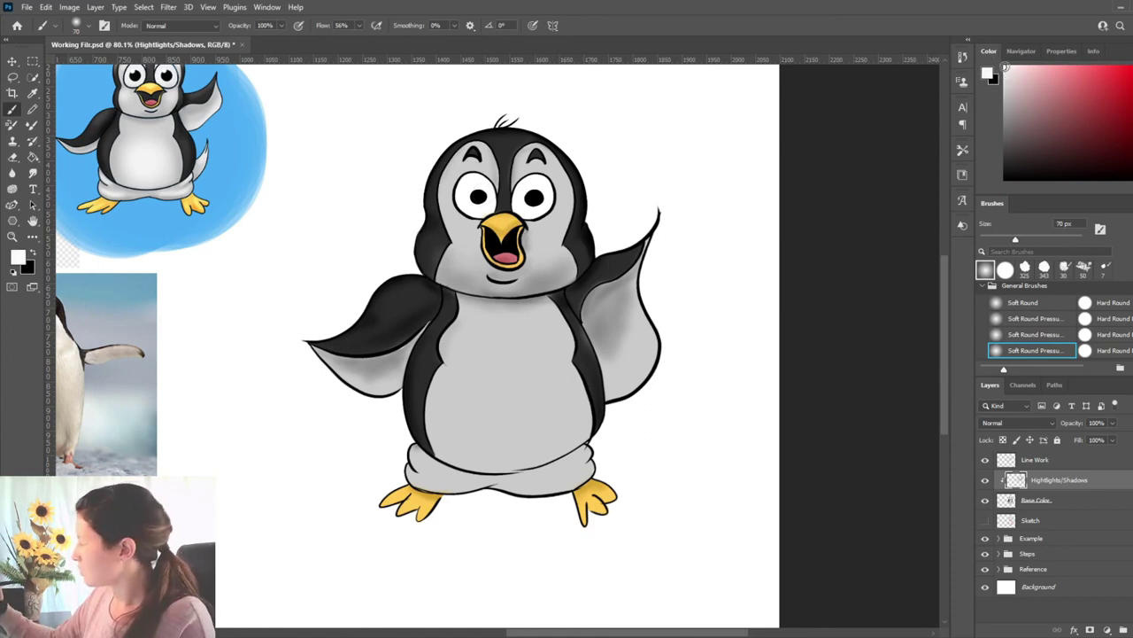
{"action": "key", "text": "bracketleft"}
{"action": "key", "text": "bracketleft"}
{"action": "key", "text": "bracketleft"}
{"action": "key", "text": "bracketleft"}
{"action": "key", "text": "bracketleft"}
{"action": "key", "text": "bracketleft"}
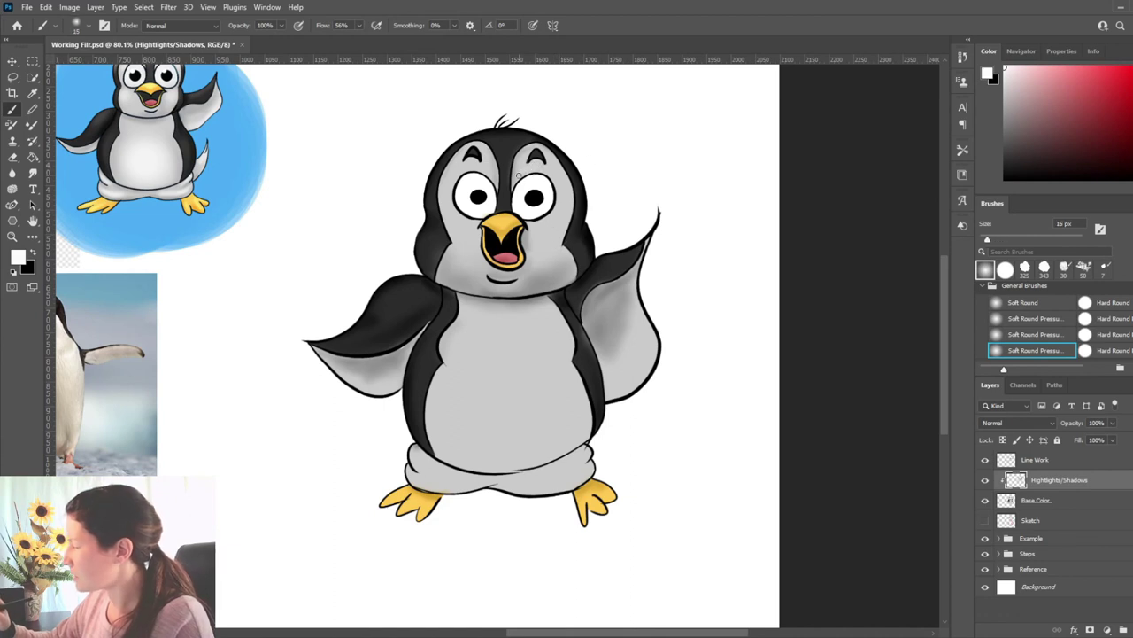
Highlight the sides of the face and the cheeks in white with a 30 to 50 px soft brush.
{"action": "key", "text": "bracketright"}
{"action": "key", "text": "bracketright"}
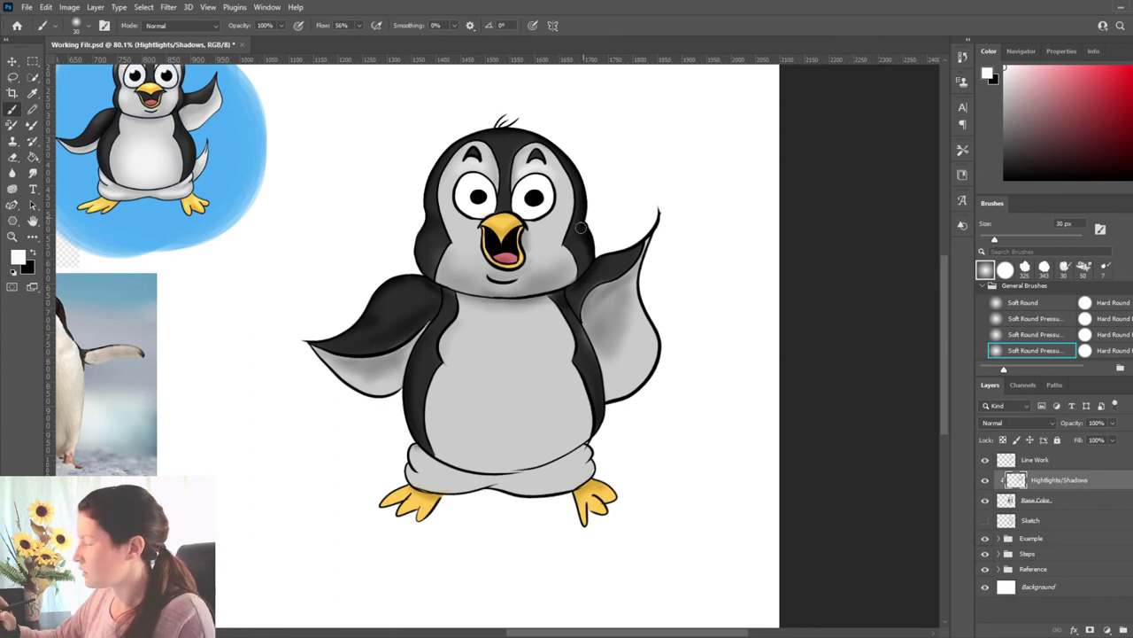
{"action": "key", "text": "bracketright"}
{"action": "key", "text": "bracketright"}
{"action": "key", "text": "bracketright"}
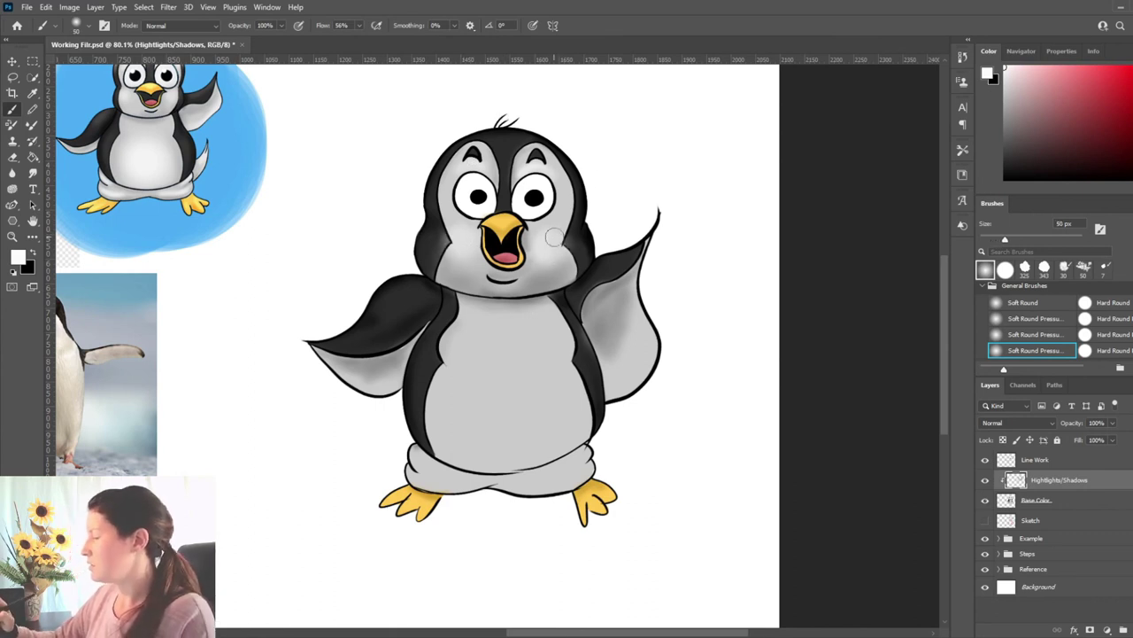
Paint soft white highlights on both pupils on the Line Work layer with a 20 px soft brush.
{"action": "key", "text": "bracketleft"}
{"action": "key", "text": "bracketleft"}
{"action": "key", "text": "bracketleft"}
{"action": "key", "text": "bracketleft"}
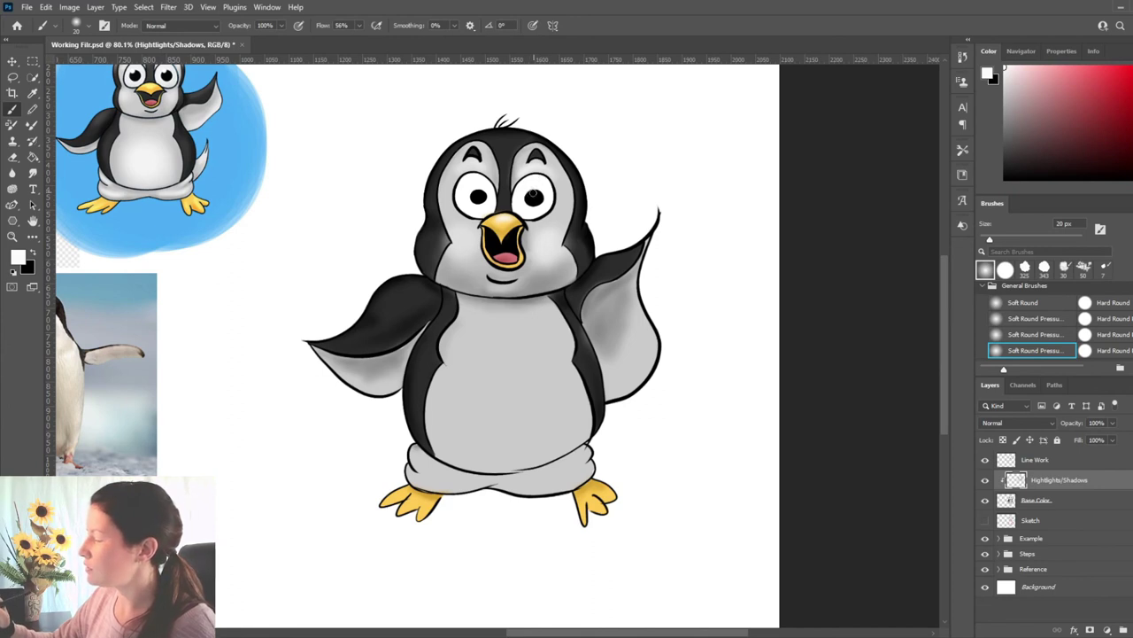
{"action": "left_click", "coordinate": [1049, 459]}
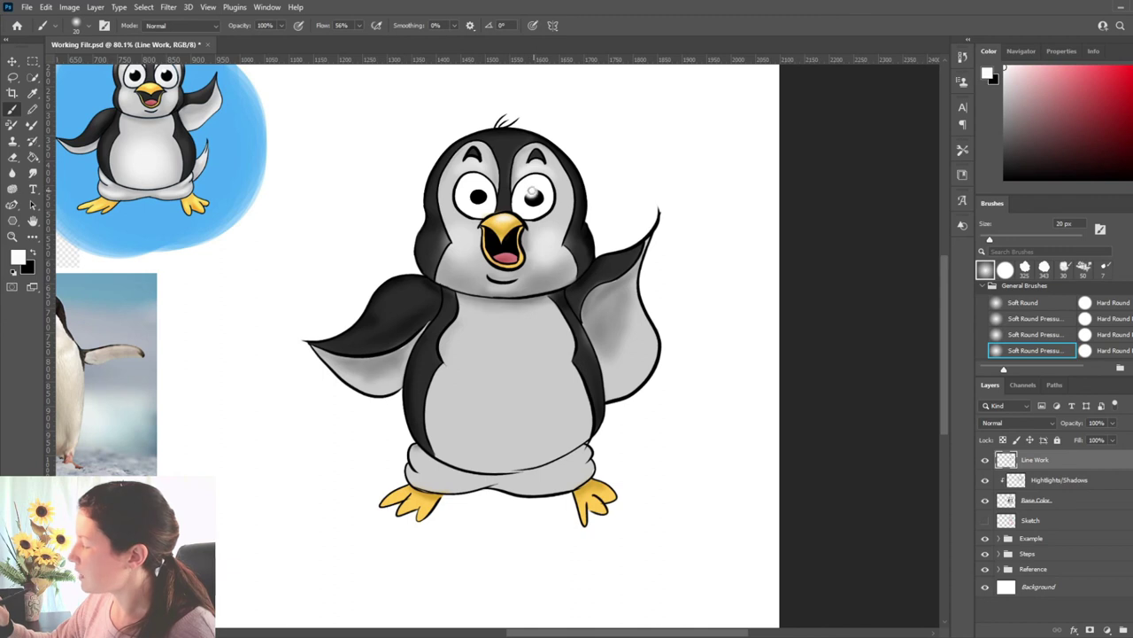
{"action": "left_click", "coordinate": [476, 191]}
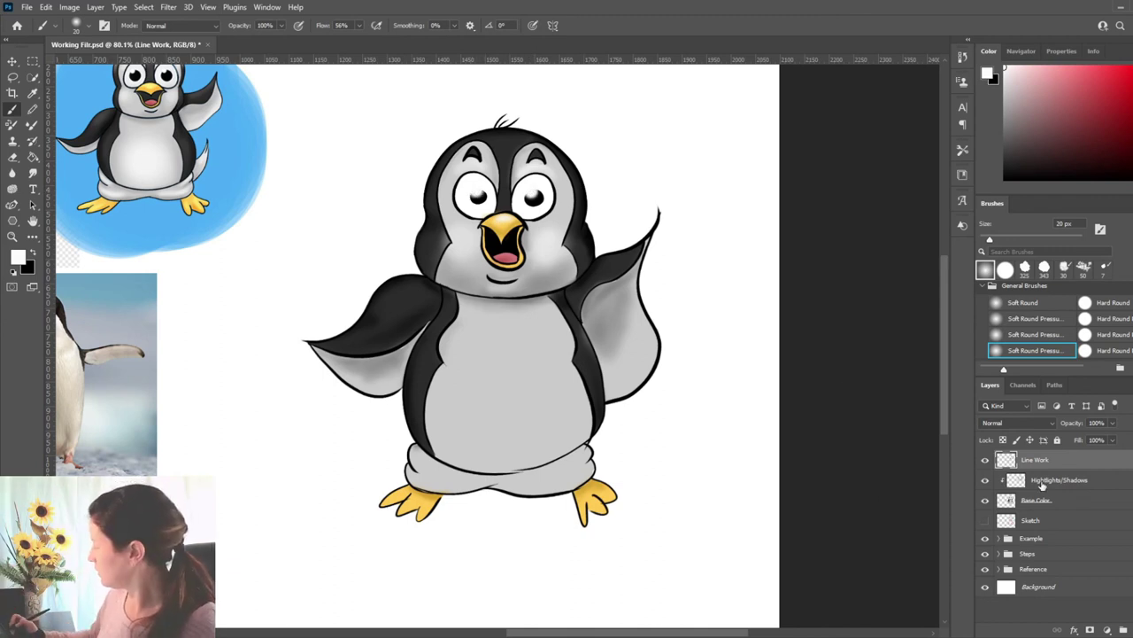
On the Highlights/Shadows layer, sample the yellow of the feet, lighten it and highlight the feet with a soft brush of 20 to 30 px.
{"action": "left_click", "coordinate": [1043, 483]}
{"action": "left_click", "coordinate": [415, 504], "text": "alt"}
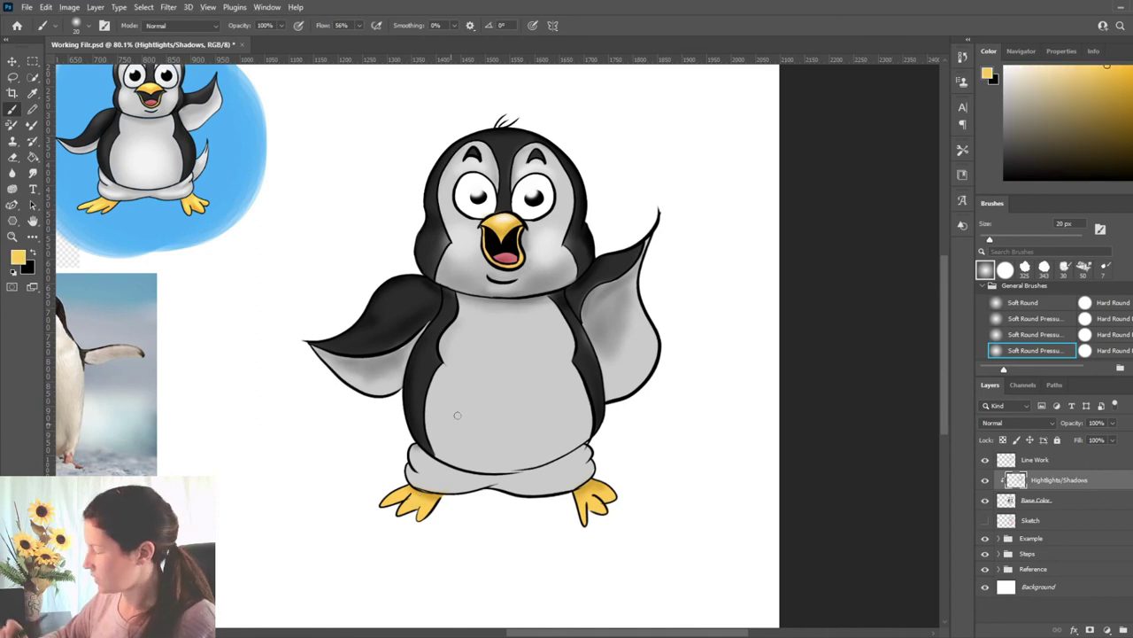
{"action": "left_click_drag", "start_coordinate": [1059, 68], "coordinate": [1082, 64]}
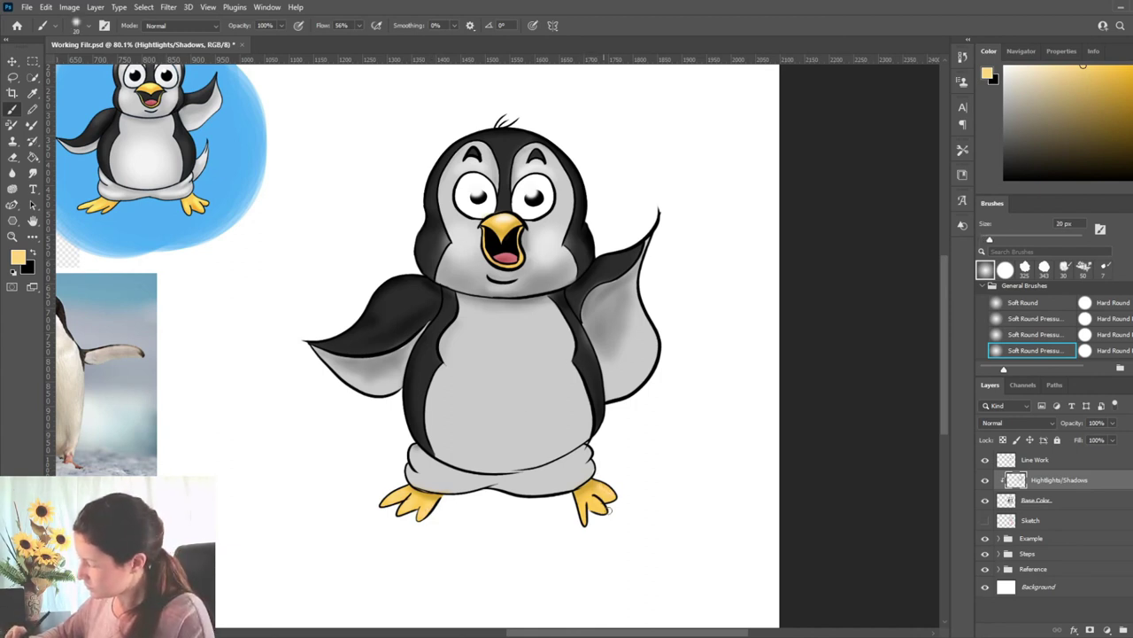
{"action": "key", "text": "]"}
Set the brush color to white and highlight the folds around the penguin's waist with a small soft brush.
{"action": "left_click", "coordinate": [575, 465], "text": "alt"}
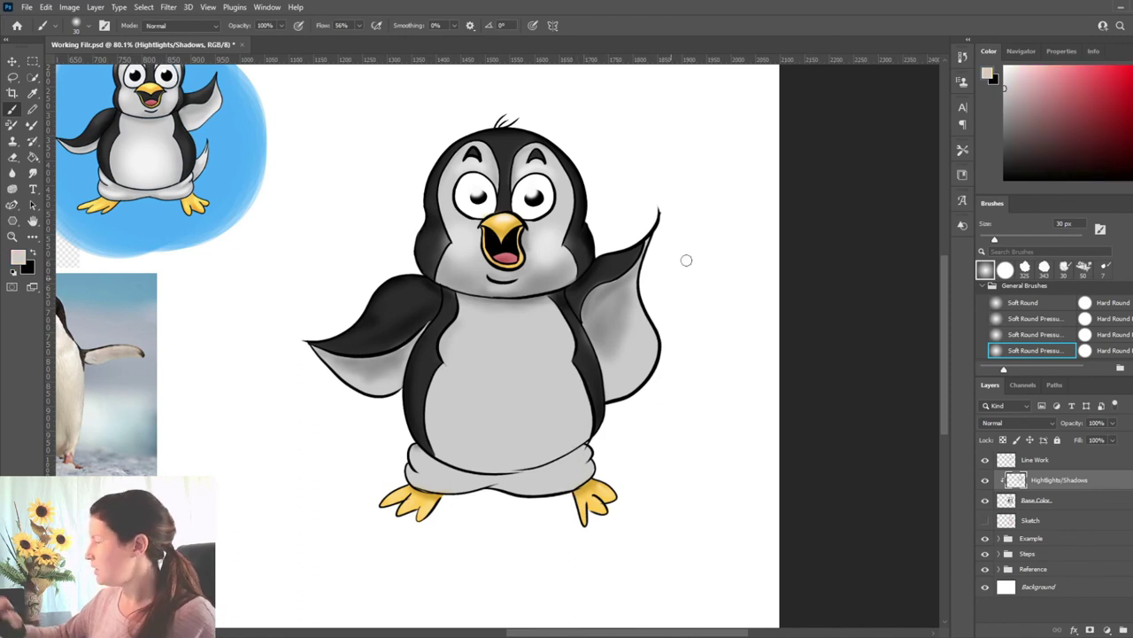
{"action": "left_click_drag", "start_coordinate": [1014, 82], "coordinate": [1006, 67]}
{"action": "key", "text": "["}
{"action": "key", "text": "["}
{"action": "key", "text": "]"}
{"action": "mouse_move", "coordinate": [568, 461]}
{"action": "left_mouse_down"}
{"action": "mouse_move", "coordinate": [586, 454]}
{"action": "mouse_move", "coordinate": [560, 482]}
{"action": "left_mouse_up"}
Enlarge the soft brush to 200 px and paint a broad white highlight over the middle of the belly.
{"action": "key", "text": "bracketright"}
{"action": "key", "text": "bracketright"}
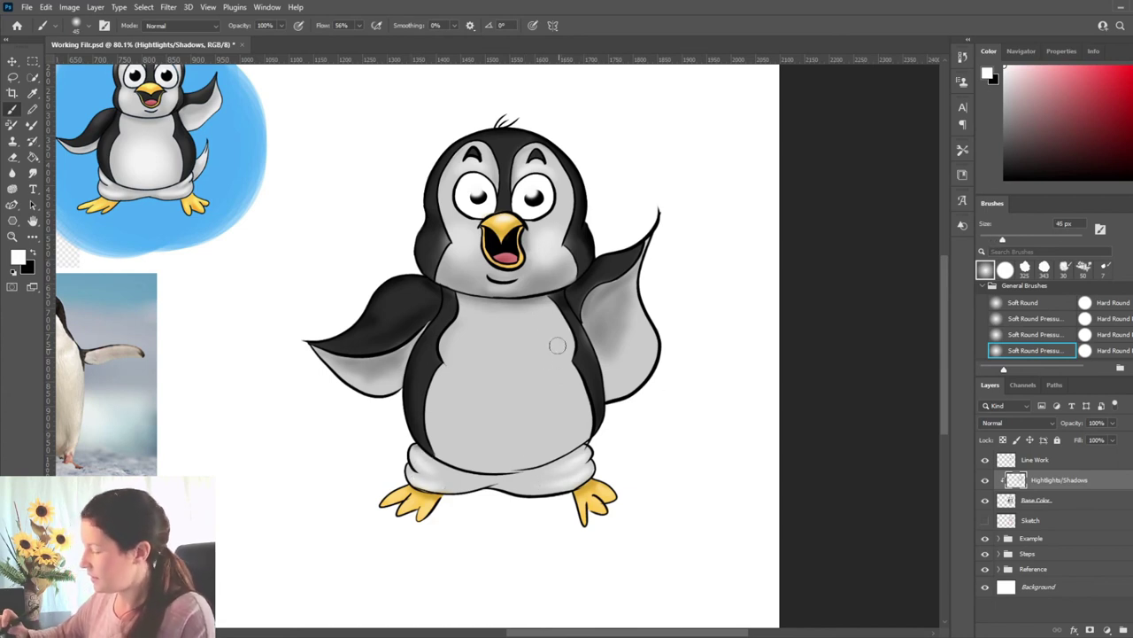
{"action": "key", "text": "bracketright"}
{"action": "key", "text": "bracketright"}
{"action": "key", "text": "bracketright"}
{"action": "key", "text": "bracketright"}
{"action": "key", "text": "bracketright"}
{"action": "key", "text": "bracketright"}
{"action": "key", "text": "bracketright"}
{"action": "key", "text": "bracketright"}
{"action": "key", "text": "bracketright"}
{"action": "key", "text": "bracketright"}
{"action": "key", "text": "bracketright"}
{"action": "key", "text": "bracketright"}
{"action": "key", "text": "bracketright"}
{"action": "key", "text": "bracketright"}
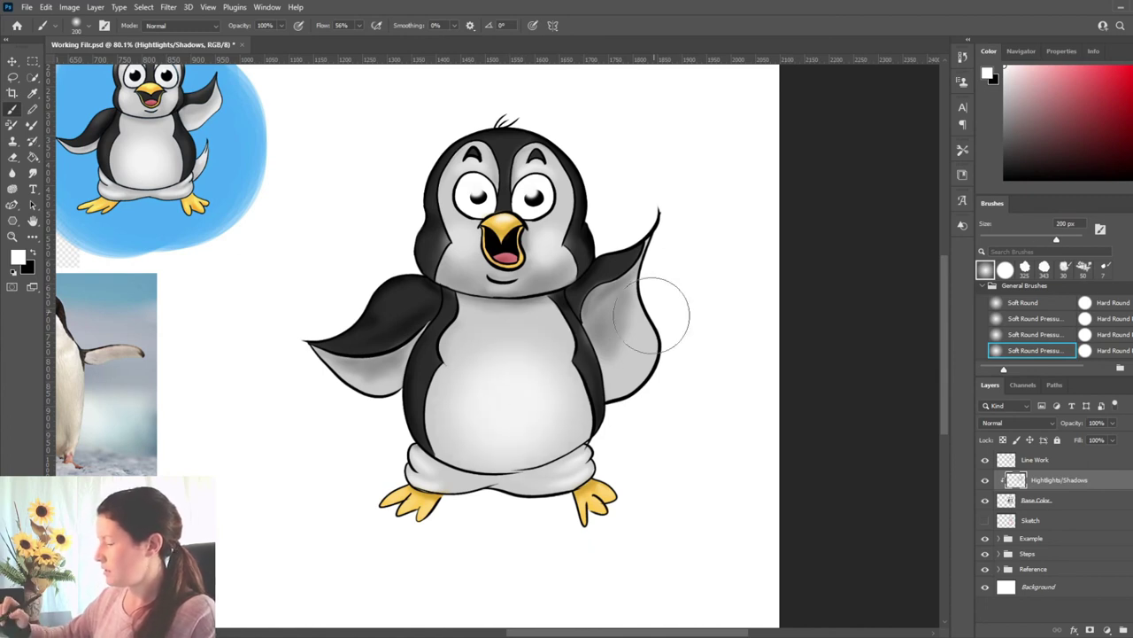
Highlight the wings and the edges of the dark plumage in white, reducing the soft brush to 100 px and down to 50 px.
{"action": "key", "text": "bracketleft"}
{"action": "key", "text": "bracketleft"}
{"action": "key", "text": "bracketleft"}
{"action": "key", "text": "bracketleft"}
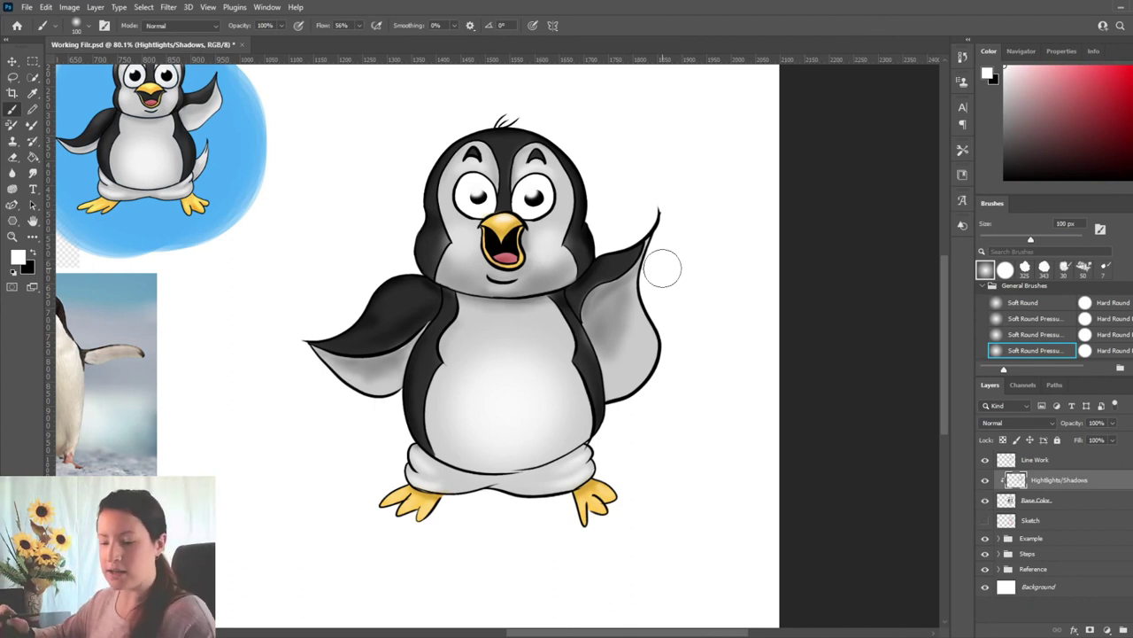
{"action": "key", "text": "bracketleft"}
{"action": "key", "text": "bracketleft"}
{"action": "key", "text": "bracketleft"}
{"action": "key", "text": "bracketleft"}
{"action": "key", "text": "bracketleft"}
{"action": "key", "text": "bracketleft"}
{"action": "key", "text": "bracketleft"}
{"action": "key", "text": "bracketleft"}
{"action": "key", "text": "bracketright"}
{"action": "key", "text": "bracketright"}
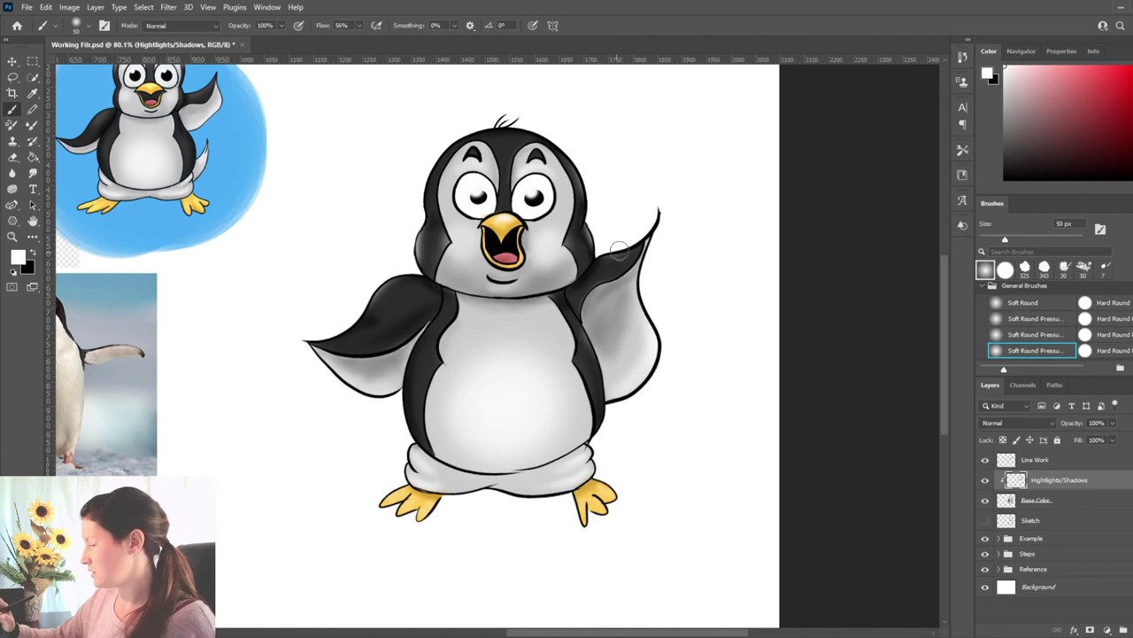
Sample the waist fold's color, darken it to mid grey and shade the waist folds with a soft brush of 15 to 50 px.
{"action": "left_click", "coordinate": [532, 484], "text": "alt"}
{"action": "left_click", "coordinate": [1004, 131]}
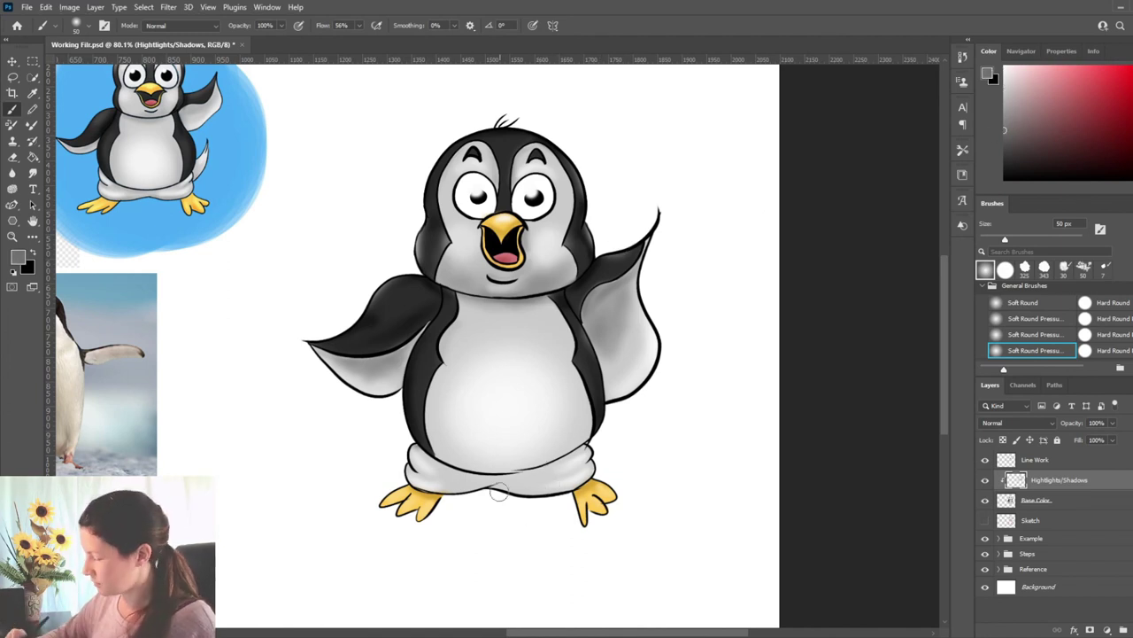
{"action": "left_click_drag", "start_coordinate": [492, 487], "coordinate": [557, 463]}
{"action": "key", "text": "["}
{"action": "key", "text": "bracketleft"}
{"action": "key", "text": "bracketleft"}
{"action": "key", "text": "bracketleft"}
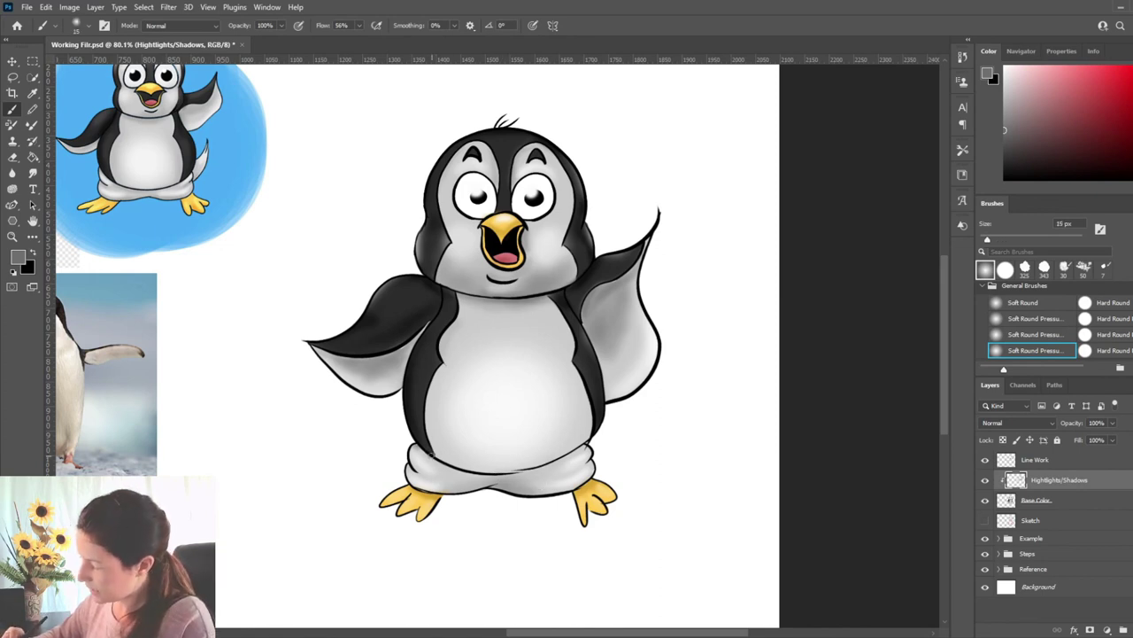
{"action": "key", "text": "bracketright"}
{"action": "mouse_move", "coordinate": [443, 467]}
{"action": "left_mouse_down"}
{"action": "mouse_move", "coordinate": [498, 480]}
{"action": "mouse_move", "coordinate": [565, 466]}
{"action": "mouse_move", "coordinate": [589, 447]}
{"action": "left_mouse_up"}
{"action": "key", "text": "bracketright"}
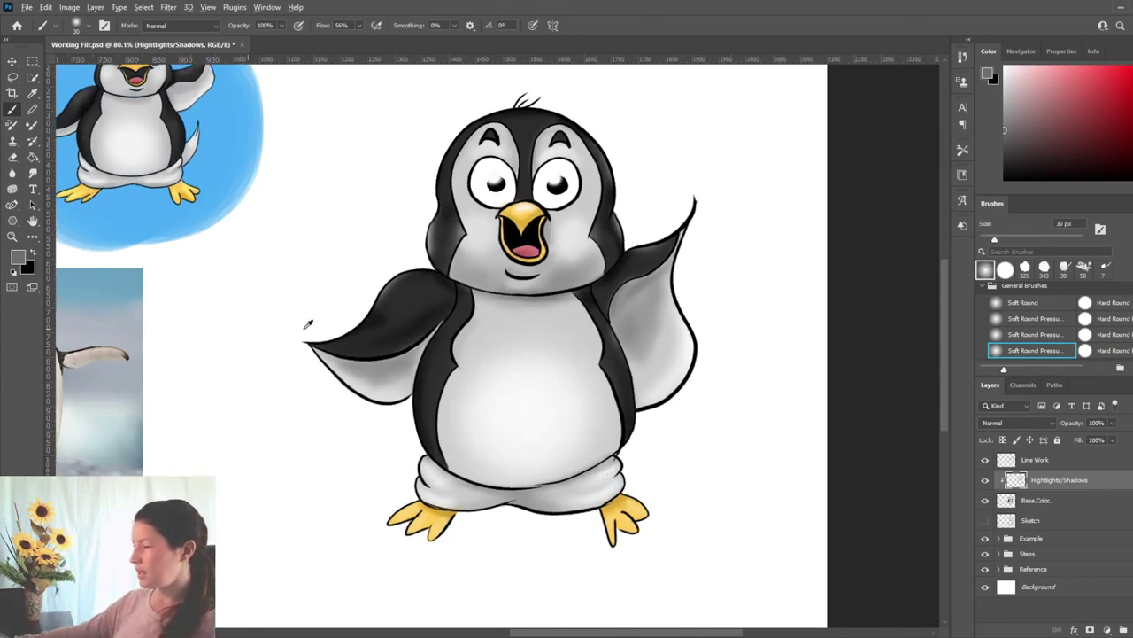
Add a new layer directly above the Sketch layer and sample the blue from the example penguin's backdrop.
{"action": "scroll", "coordinate": [309, 322], "scroll_direction": "down", "scroll_amount": 4}
{"action": "scroll", "coordinate": [500, 347], "scroll_direction": "up", "scroll_amount": 2}
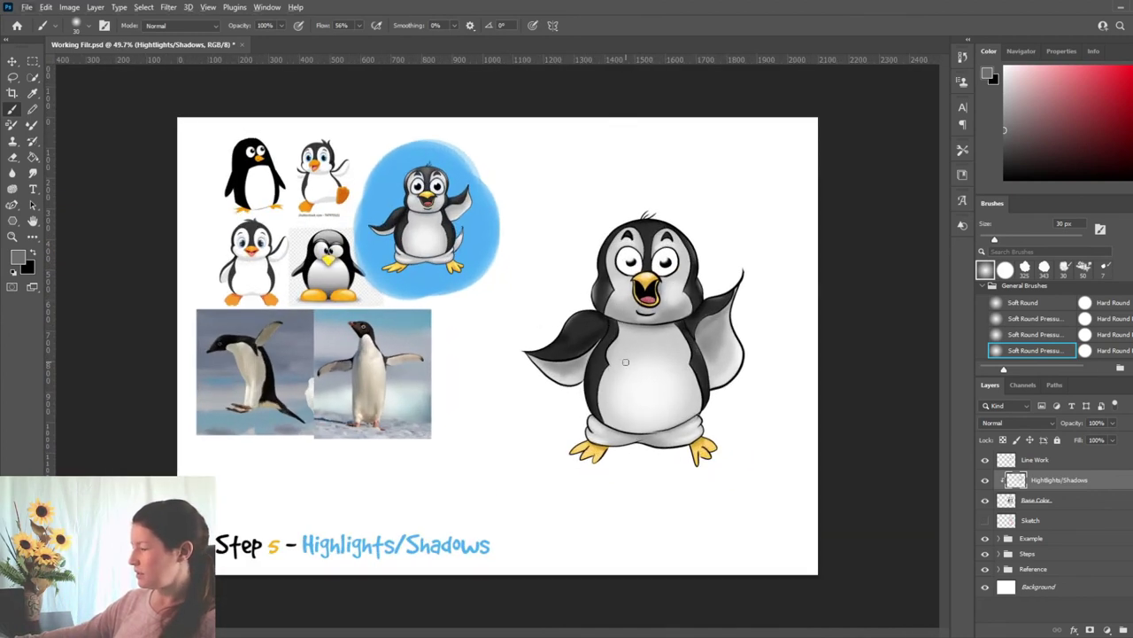
{"action": "left_click", "coordinate": [1050, 524]}
{"action": "key", "text": "ctrl+shift+alt+n"}
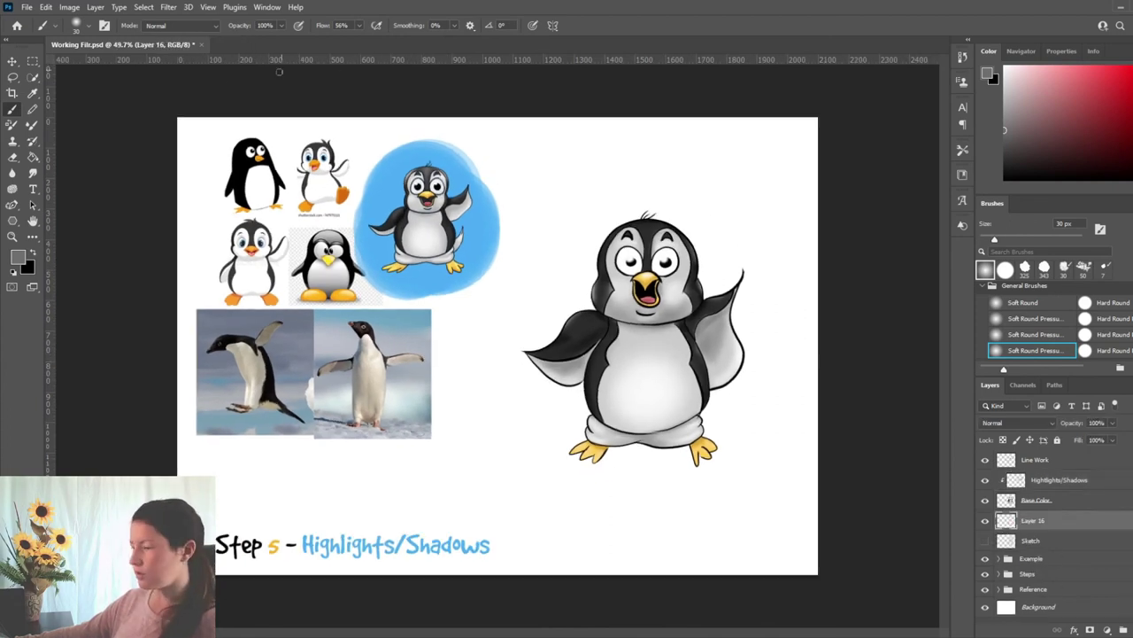
{"action": "left_click", "coordinate": [484, 218], "text": "alt"}
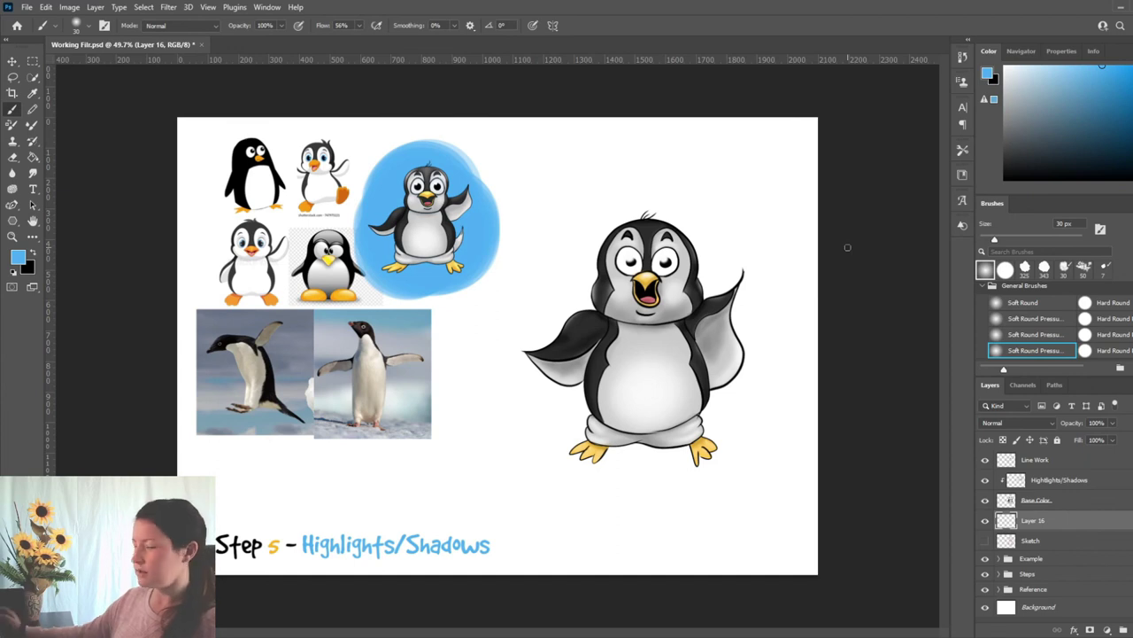
Paint a rounded blue backdrop behind the whole penguin with a 400 px Hard Round brush.
{"action": "key", "text": "bracketright"}
{"action": "key", "text": "bracketright"}
{"action": "key", "text": "bracketright"}
{"action": "key", "text": "bracketright"}
{"action": "key", "text": "bracketright"}
{"action": "key", "text": "bracketright"}
{"action": "key", "text": "bracketright"}
{"action": "key", "text": "bracketright"}
{"action": "key", "text": "bracketright"}
{"action": "key", "text": "bracketright"}
{"action": "key", "text": "bracketright"}
{"action": "key", "text": "bracketright"}
{"action": "key", "text": "bracketright"}
{"action": "key", "text": "bracketright"}
{"action": "key", "text": "bracketright"}
{"action": "key", "text": "bracketright"}
{"action": "key", "text": "bracketright"}
{"action": "key", "text": "bracketleft"}
{"action": "key", "text": "bracketleft"}
{"action": "key", "text": "bracketleft"}
{"action": "key", "text": "bracketleft"}
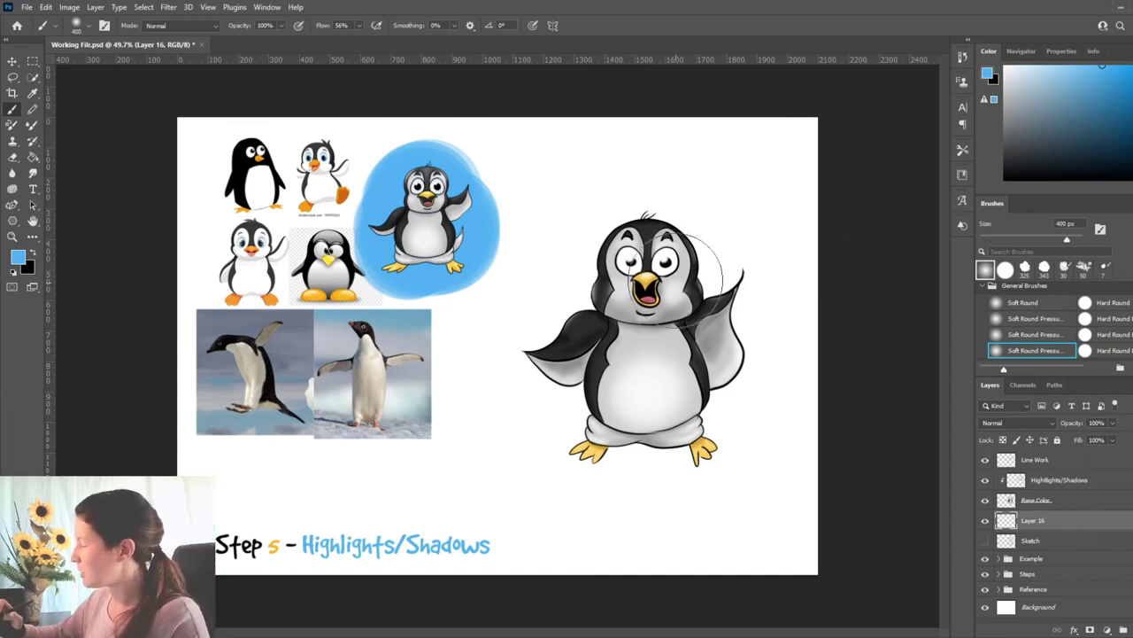
{"action": "left_click", "coordinate": [1004, 273]}
{"action": "key", "text": "bracketright"}
{"action": "key", "text": "bracketright"}
{"action": "key", "text": "bracketright"}
{"action": "key", "text": "bracketright"}
{"action": "mouse_move", "coordinate": [686, 257]}
{"action": "left_mouse_down"}
{"action": "mouse_move", "coordinate": [633, 351]}
{"action": "mouse_move", "coordinate": [655, 355]}
{"action": "mouse_move", "coordinate": [680, 315]}
{"action": "left_mouse_up"}
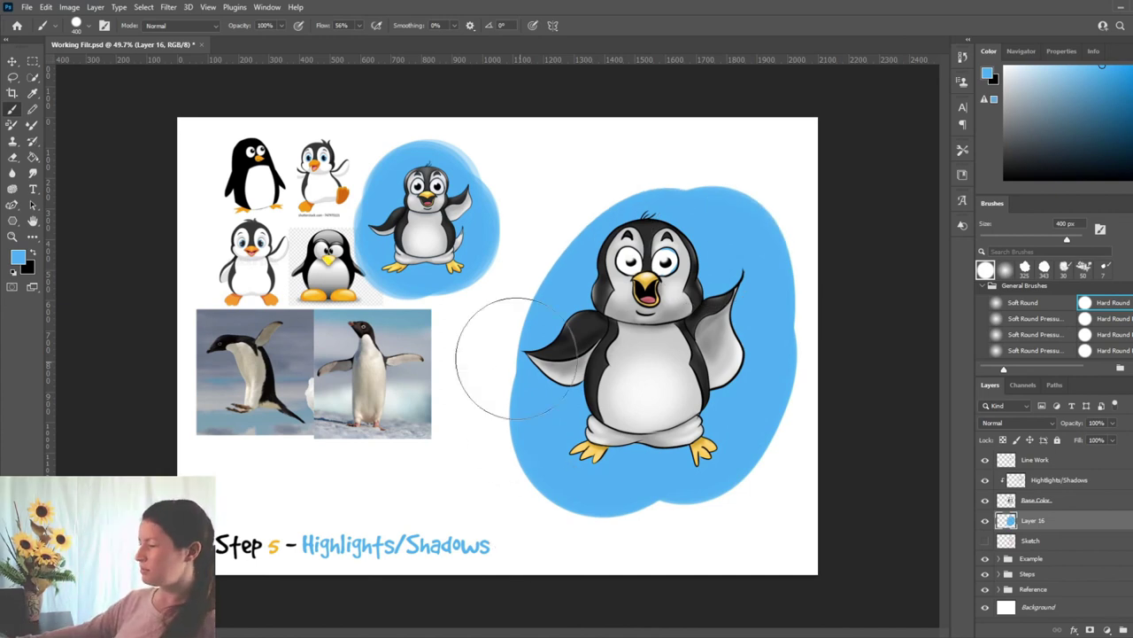
{"action": "left_click_drag", "start_coordinate": [658, 270], "coordinate": [886, 251]}
On the Base Color layer, fill the blue gaps in the eyes and face with sampled colors using a 9 px hard brush.
{"action": "scroll", "coordinate": [623, 202], "scroll_direction": "up", "scroll_amount": 1}
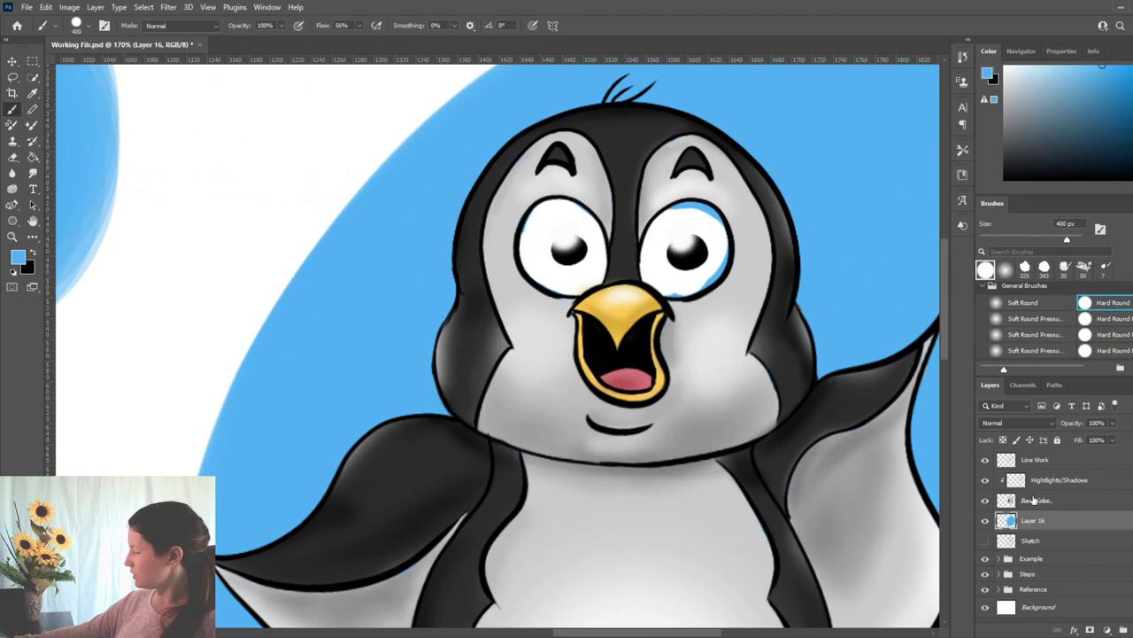
{"action": "left_click", "coordinate": [1032, 500]}
{"action": "left_click", "coordinate": [663, 239], "text": "alt"}
{"action": "key", "text": "bracketleft"}
{"action": "key", "text": "bracketleft"}
{"action": "key", "text": "bracketleft"}
{"action": "key", "text": "bracketleft"}
{"action": "key", "text": "bracketleft"}
{"action": "key", "text": "bracketleft"}
{"action": "key", "text": "bracketleft"}
{"action": "key", "text": "bracketleft"}
{"action": "key", "text": "bracketleft"}
{"action": "key", "text": "bracketleft"}
{"action": "key", "text": "bracketleft"}
{"action": "key", "text": "bracketleft"}
{"action": "key", "text": "bracketleft"}
{"action": "key", "text": "bracketleft"}
{"action": "key", "text": "bracketleft"}
{"action": "key", "text": "bracketleft"}
{"action": "key", "text": "bracketleft"}
{"action": "mouse_move", "coordinate": [671, 214]}
{"action": "left_mouse_down"}
{"action": "mouse_move", "coordinate": [706, 209]}
{"action": "mouse_move", "coordinate": [721, 232]}
{"action": "mouse_move", "coordinate": [718, 263]}
{"action": "left_mouse_up"}
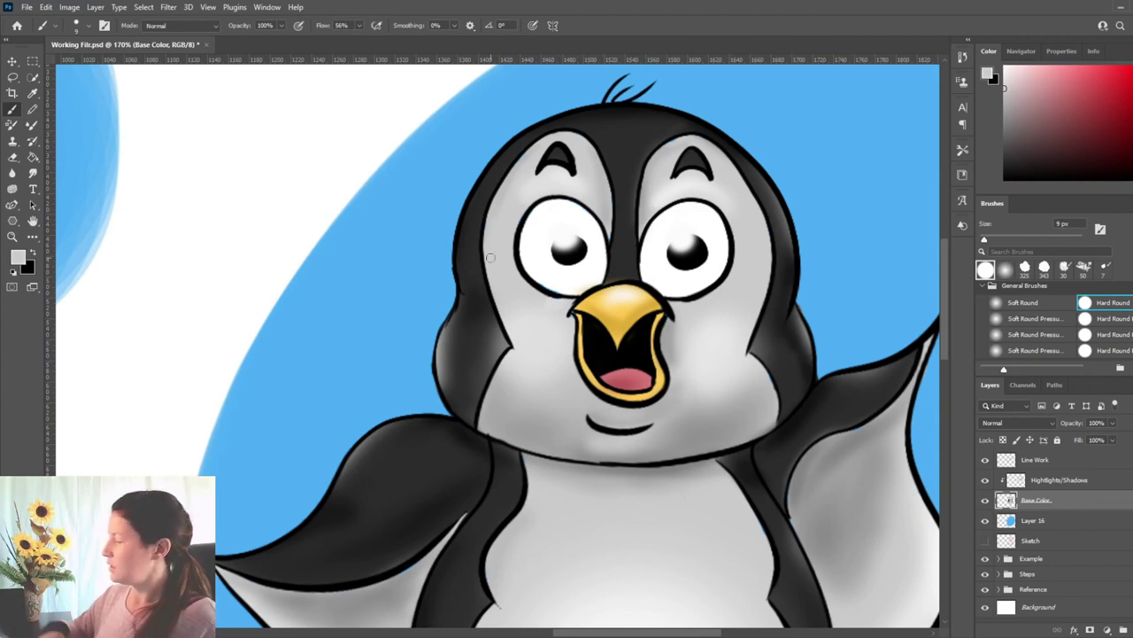
Group the penguin's layers from Line Work down to Sketch, including the blue backdrop.
{"action": "scroll", "coordinate": [454, 235], "scroll_direction": "down", "scroll_amount": 8}
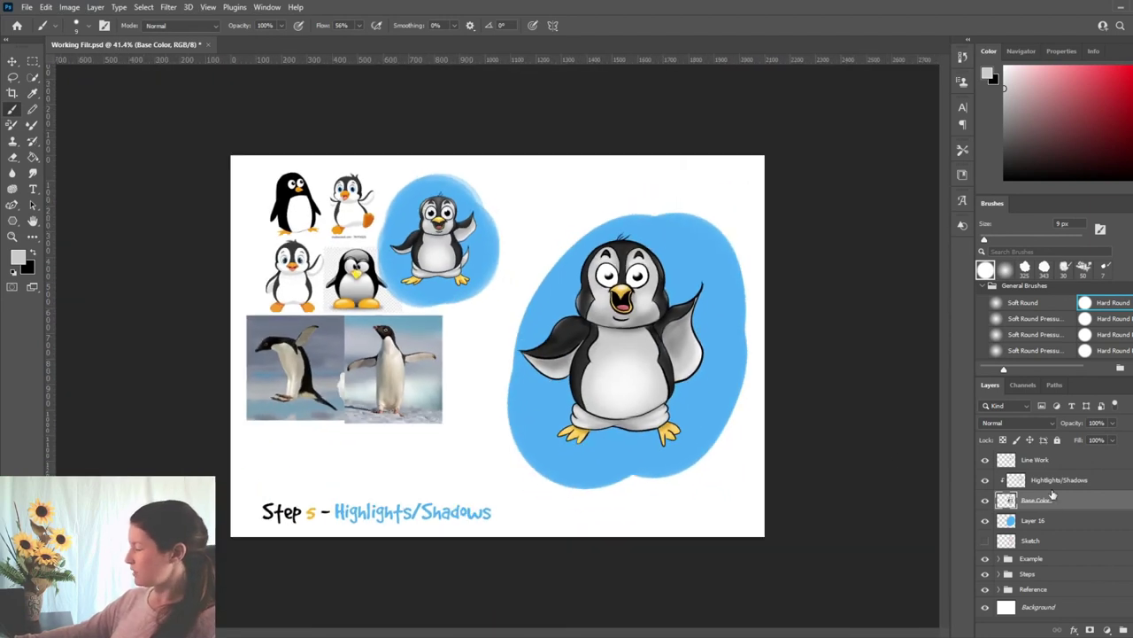
{"action": "key", "text": "ctrl+g"}
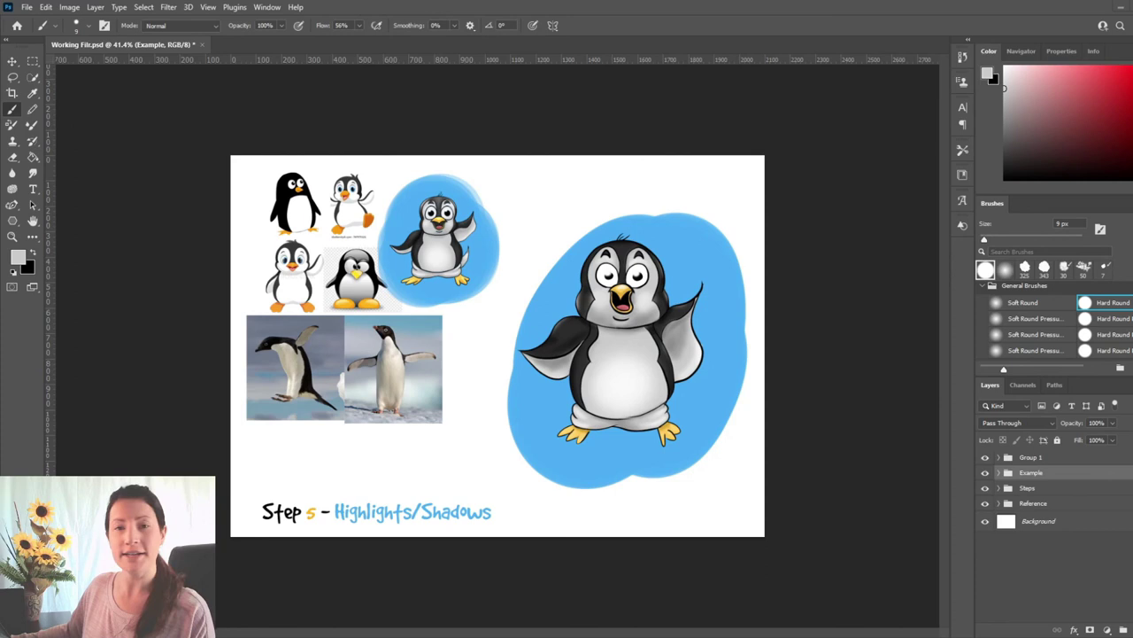